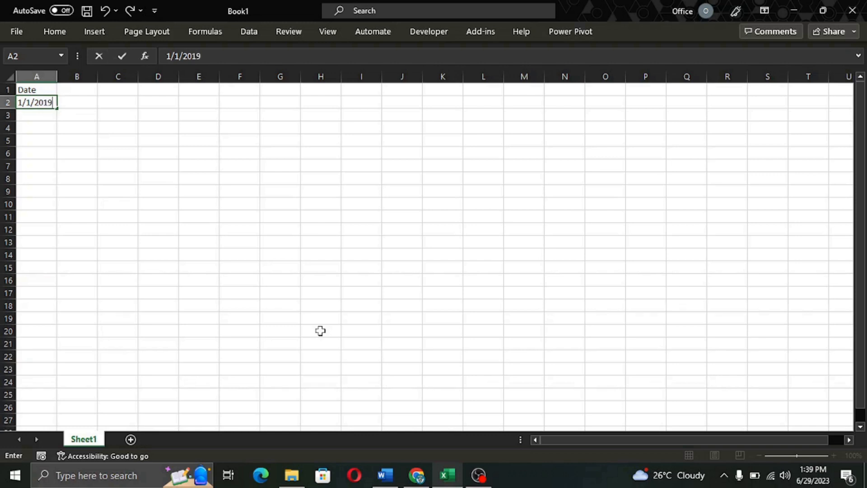
- Enter 1/1/2019 in A2, fill consecutive daily dates down column A to row 24, and autofit the column width
{"action": "key", "text": "Return"}
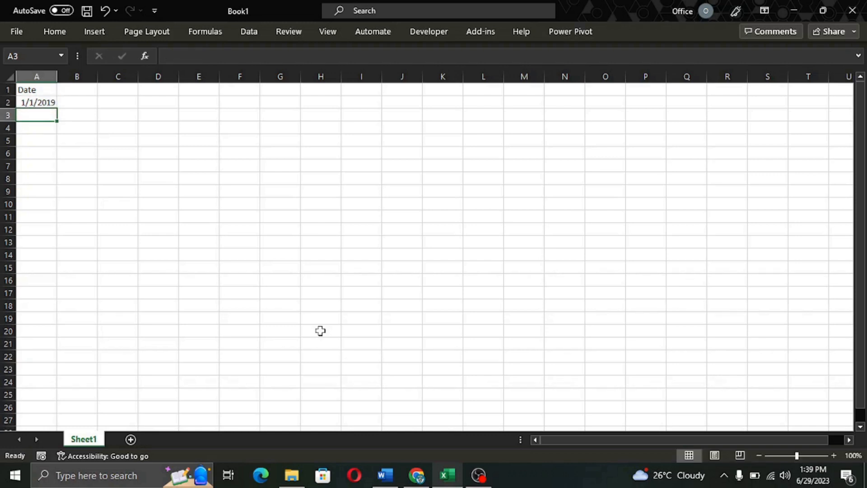
{"action": "left_click", "coordinate": [49, 90]}
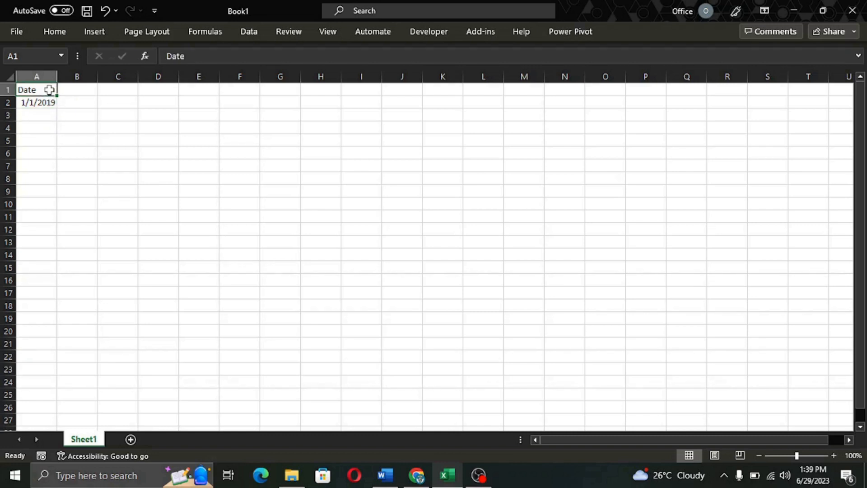
{"action": "left_click", "coordinate": [47, 118]}
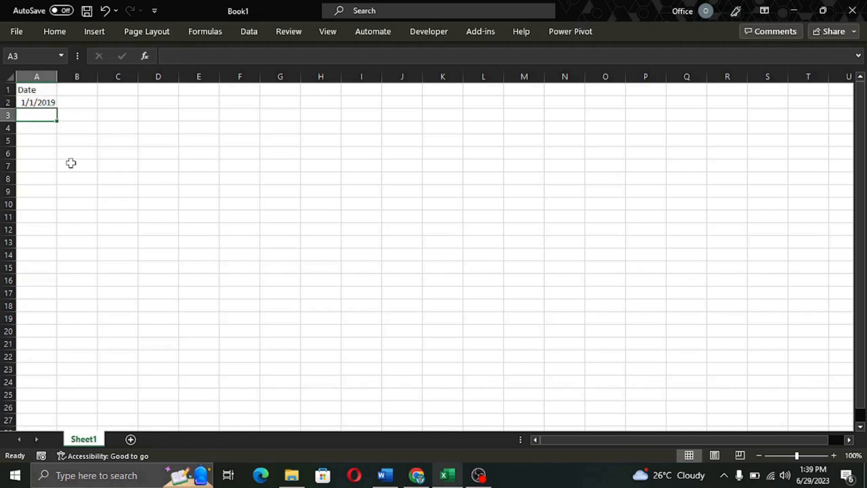
{"action": "left_click", "coordinate": [45, 101]}
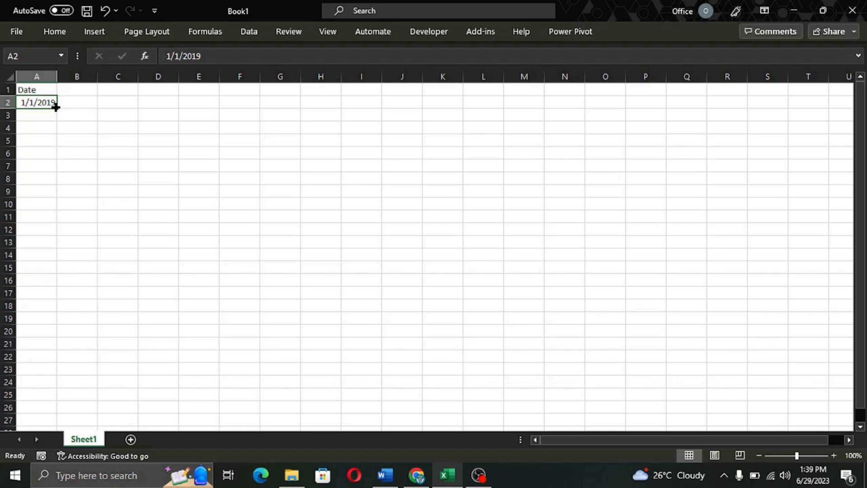
{"action": "left_click_drag", "start_coordinate": [56, 107], "coordinate": [54, 388]}
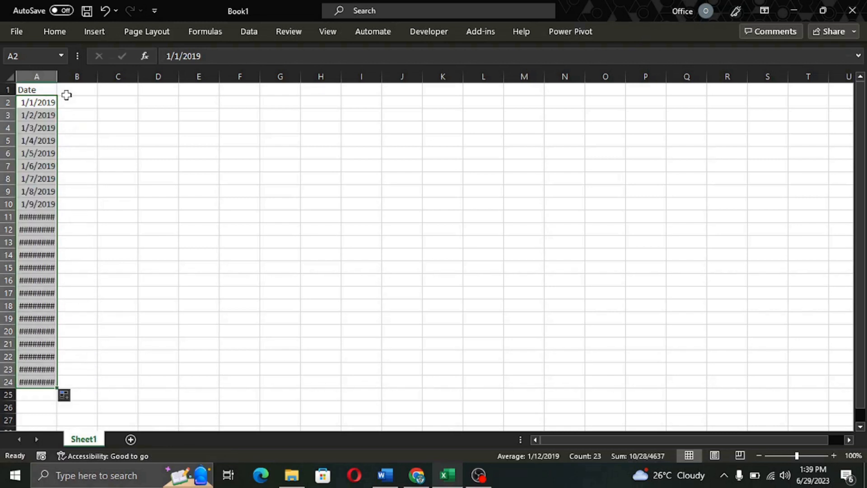
{"action": "double_click", "coordinate": [56, 76]}
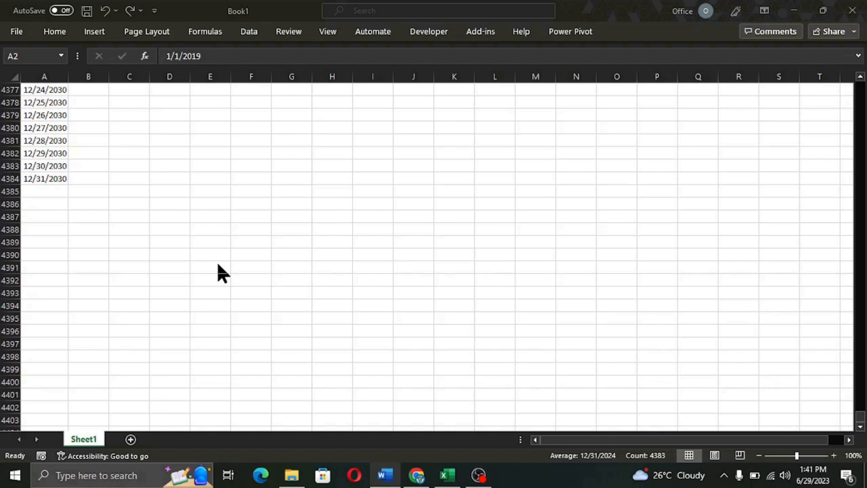
- Return to the start of the sheet and freeze the top row containing the Date header
{"action": "left_click", "coordinate": [46, 180]}
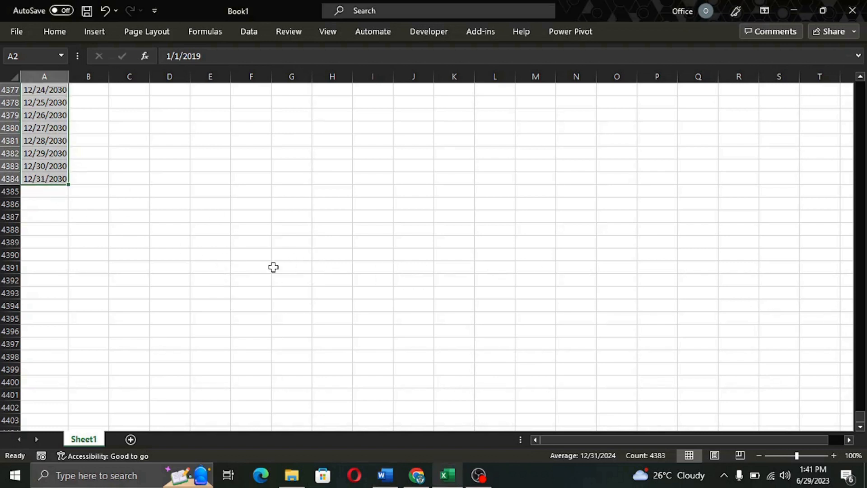
{"action": "key", "text": "ctrl+Home"}
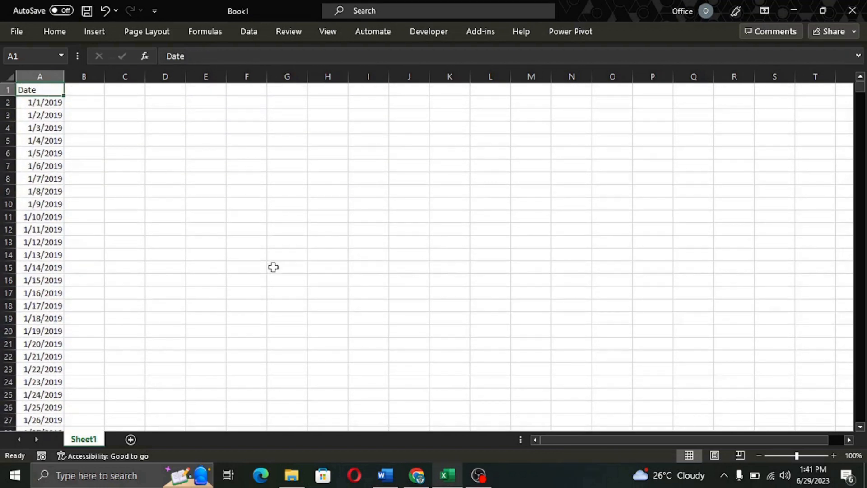
{"action": "left_click", "coordinate": [334, 32]}
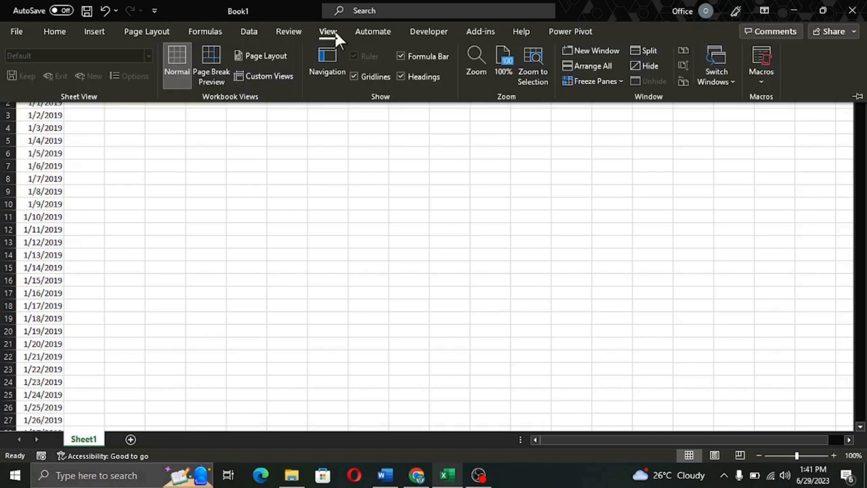
{"action": "left_click", "coordinate": [621, 81]}
{"action": "left_click", "coordinate": [639, 139]}
{"action": "left_click", "coordinate": [85, 118]}
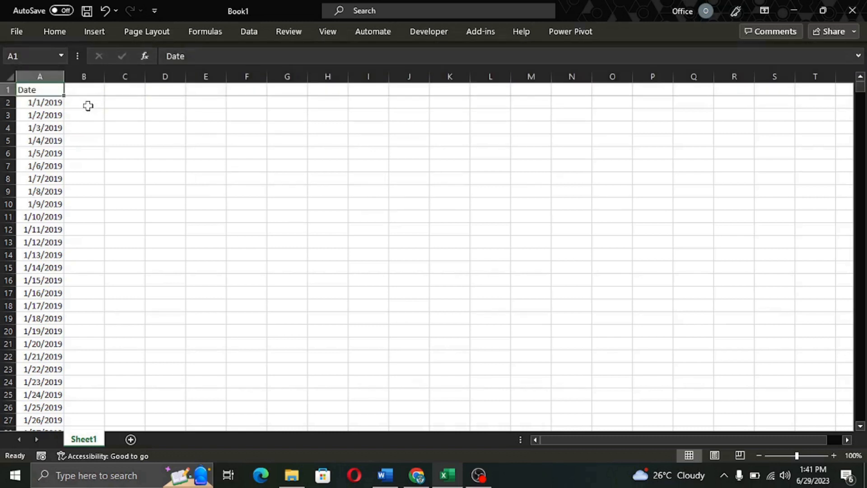
- Convert the date list in A1:A4384, including its header, into a table with headers
{"action": "left_click", "coordinate": [91, 92]}
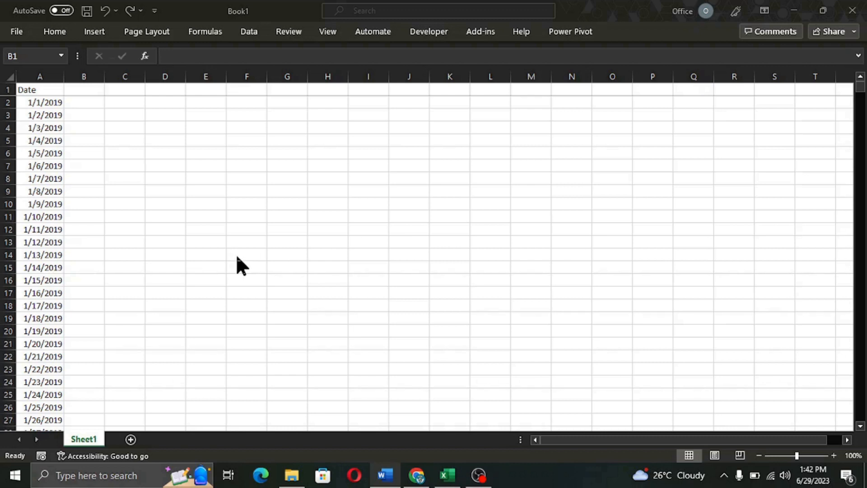
{"action": "left_click", "coordinate": [92, 93]}
{"action": "key", "text": "Left"}
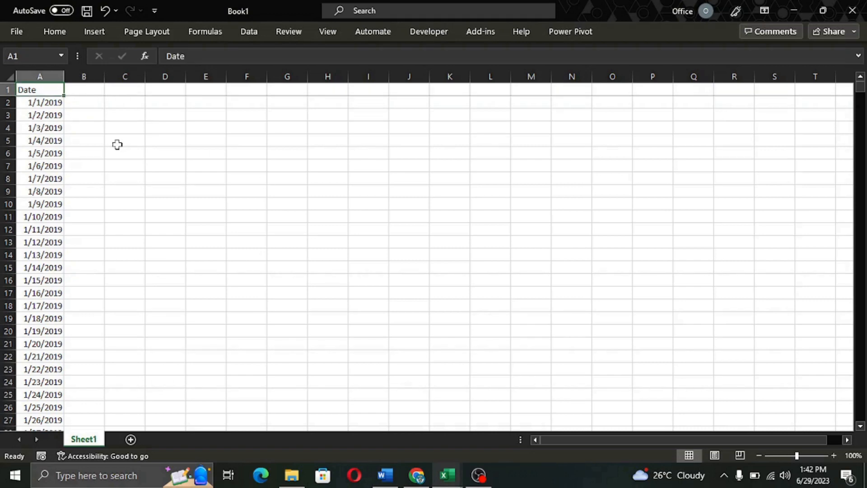
{"action": "key", "text": "ctrl+shift+Down"}
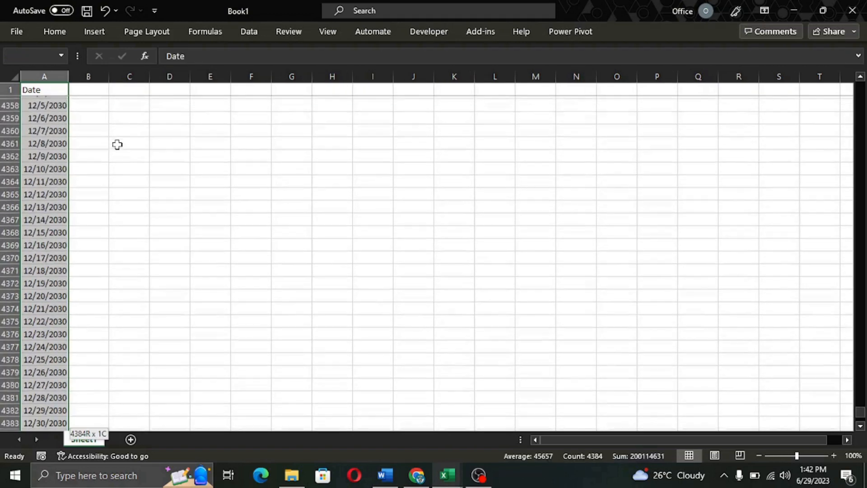
{"action": "left_click", "coordinate": [93, 35]}
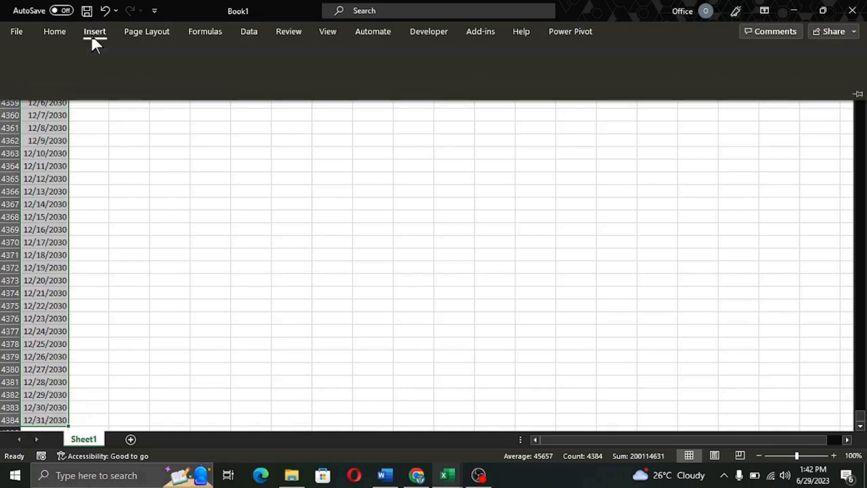
{"action": "left_click", "coordinate": [118, 67]}
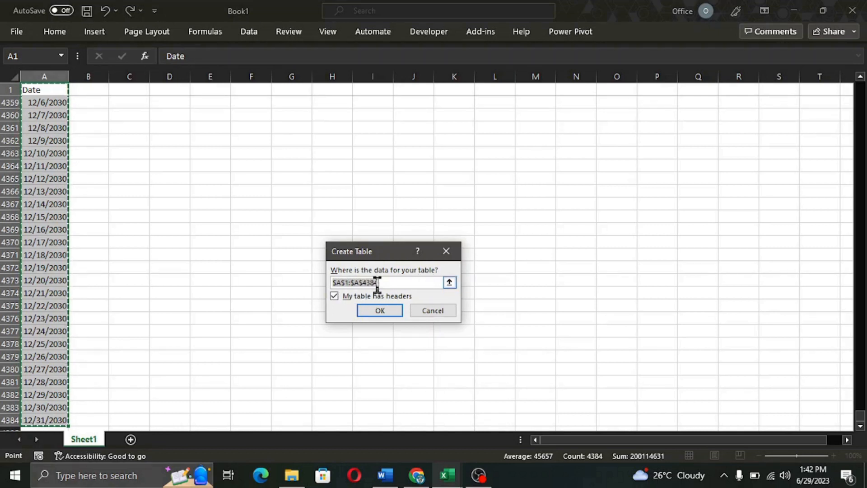
{"action": "left_click", "coordinate": [379, 312]}
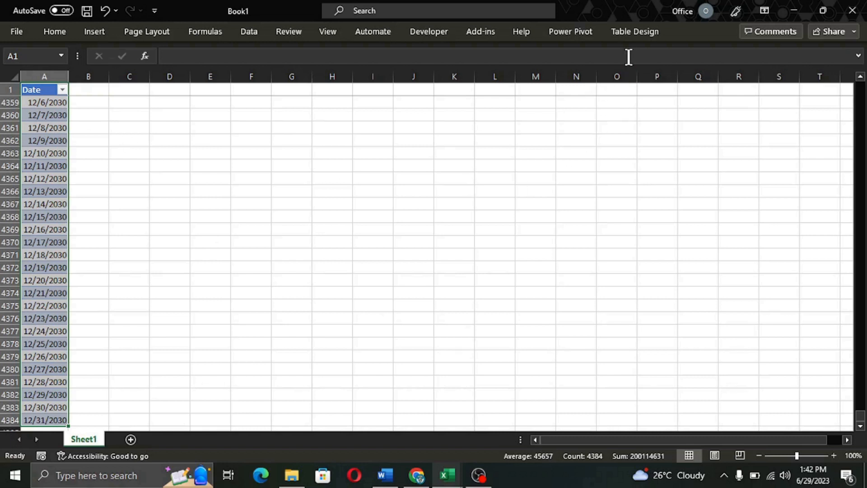
- Rename the date table as tbl_Calendar
{"action": "left_click", "coordinate": [631, 37]}
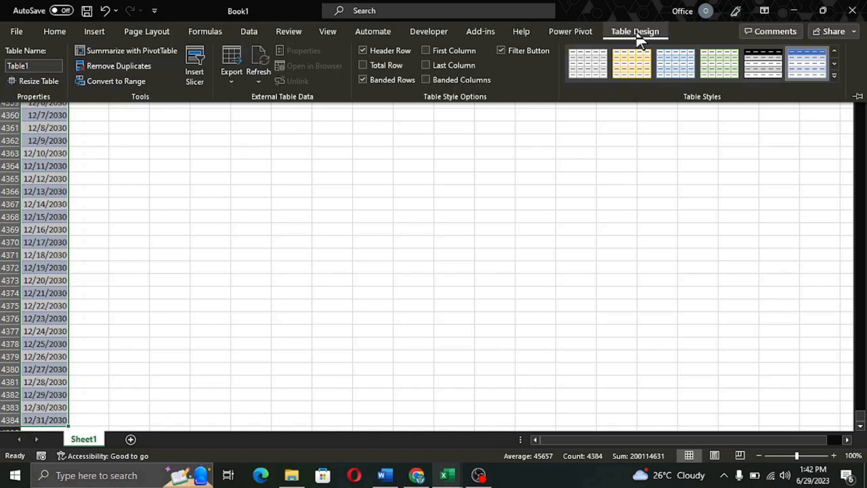
{"action": "left_click", "coordinate": [13, 65]}
{"action": "left_click_drag", "start_coordinate": [30, 65], "coordinate": [5, 66]}
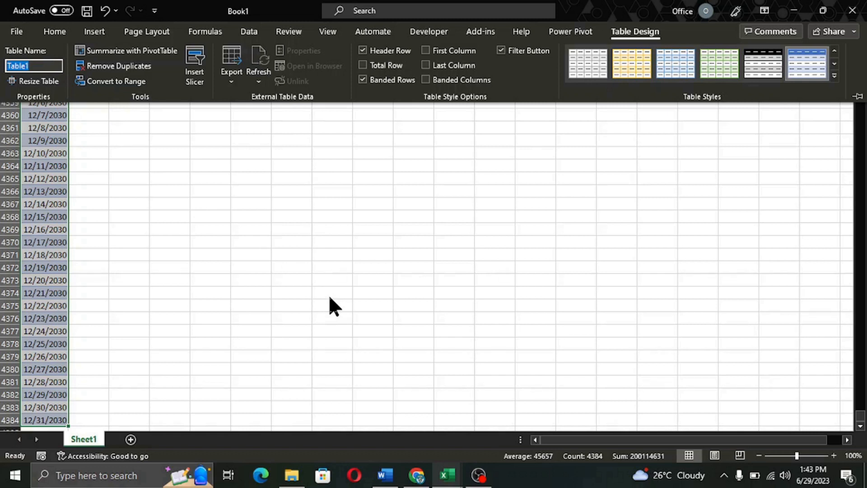
{"action": "type", "text": "tbl_Calendar"}
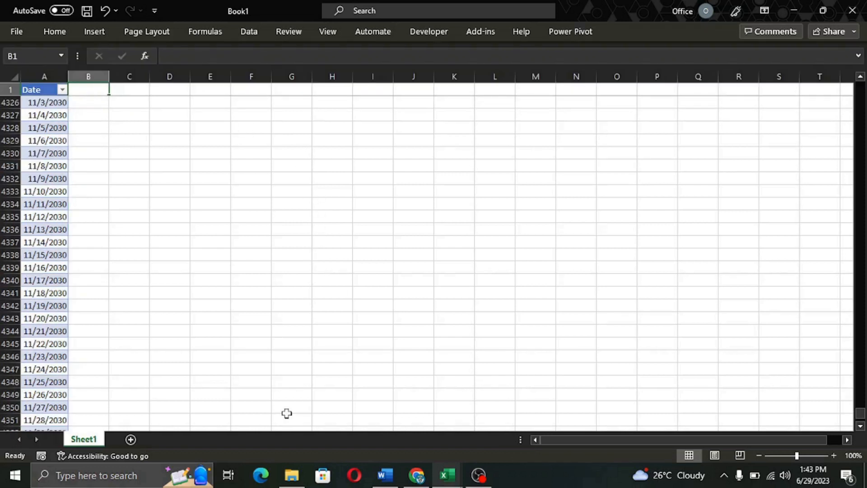
- Add a Weekday column to the calendar table by entering its header in B1
{"action": "type", "text": "We"}
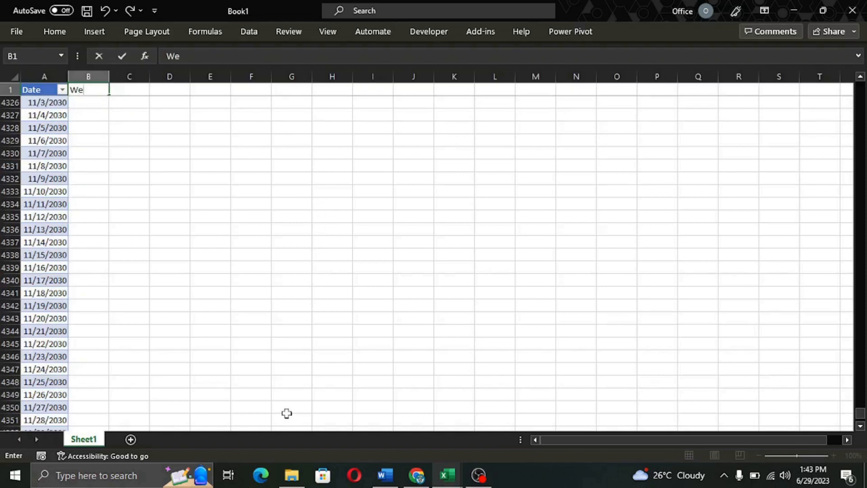
{"action": "type", "text": "ekday"}
{"action": "key", "text": "Return"}
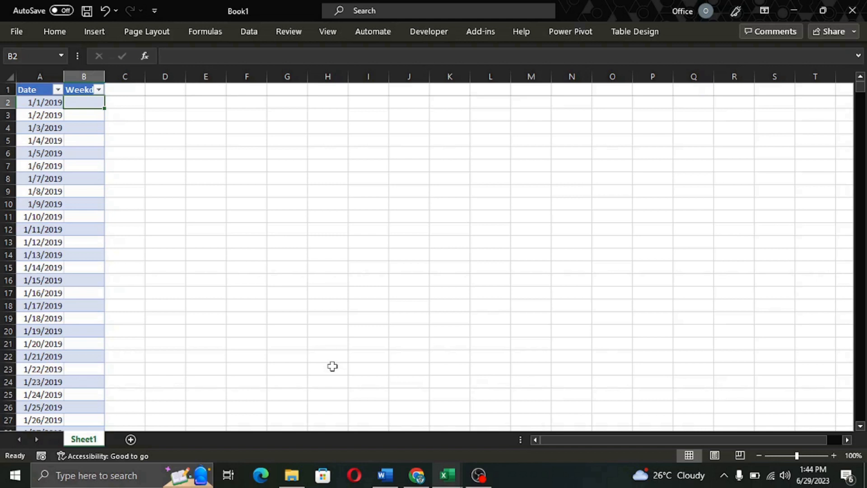
{"action": "type", "text": "="}
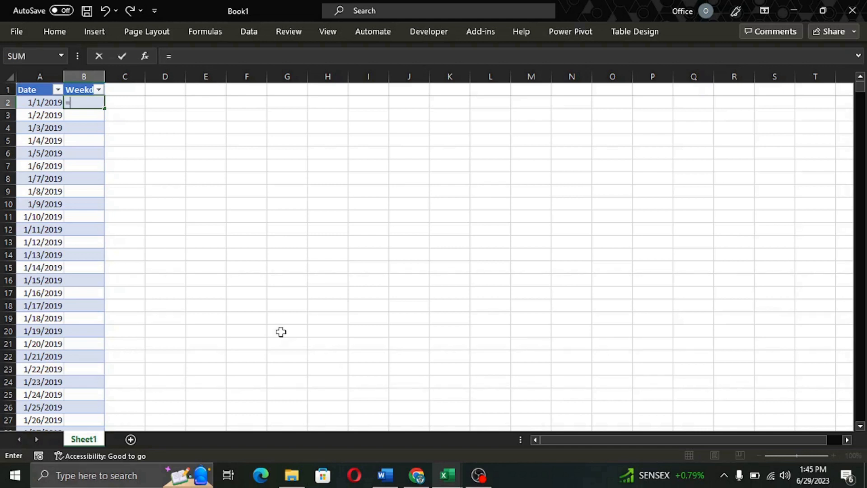
{"action": "type", "text": "week"}
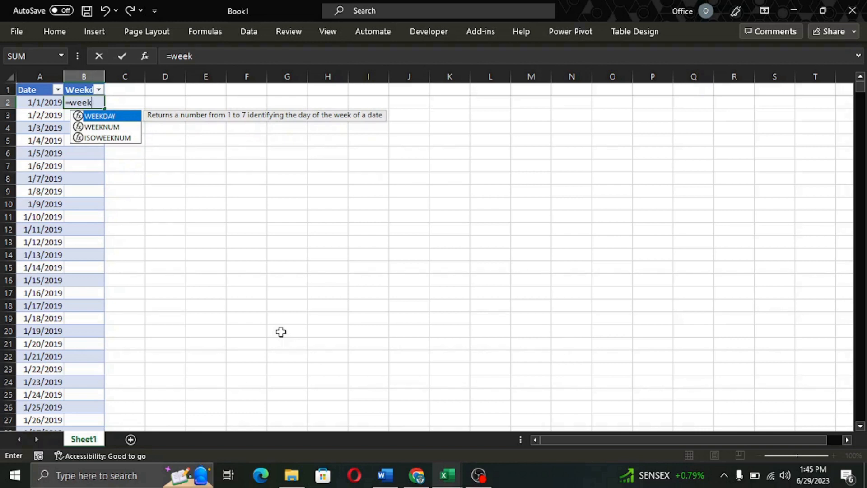
{"action": "key", "text": "Tab"}
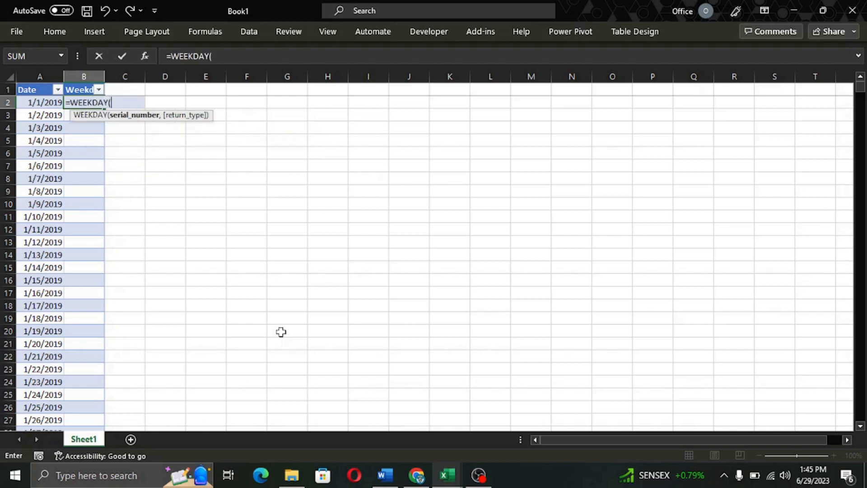
{"action": "key", "text": "Left"}
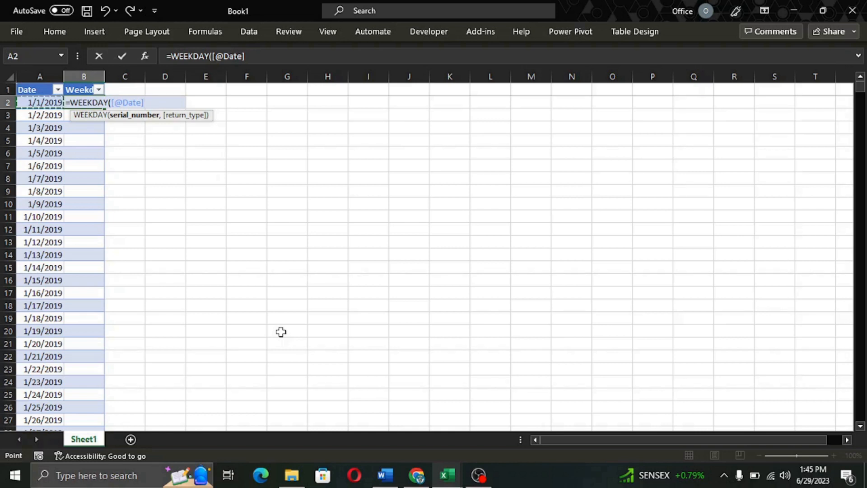
{"action": "type", "text": ","}
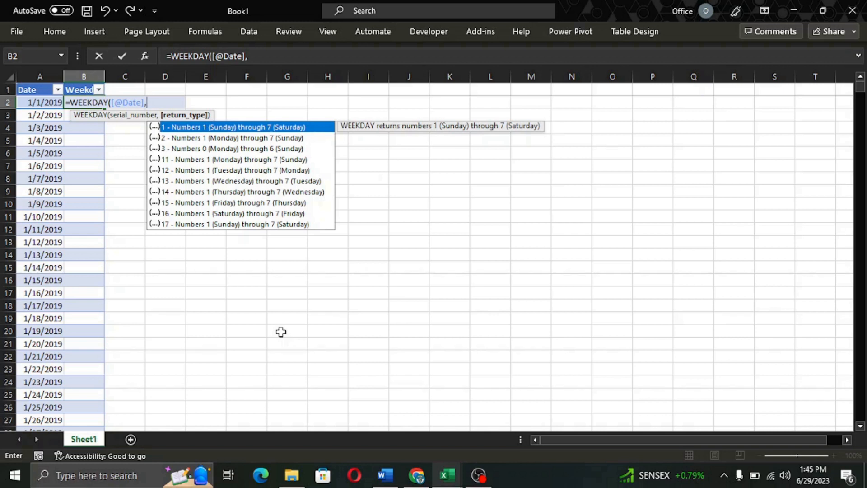
{"action": "key", "text": "Down"}
{"action": "key", "text": "Down"}
{"action": "key", "text": "Down"}
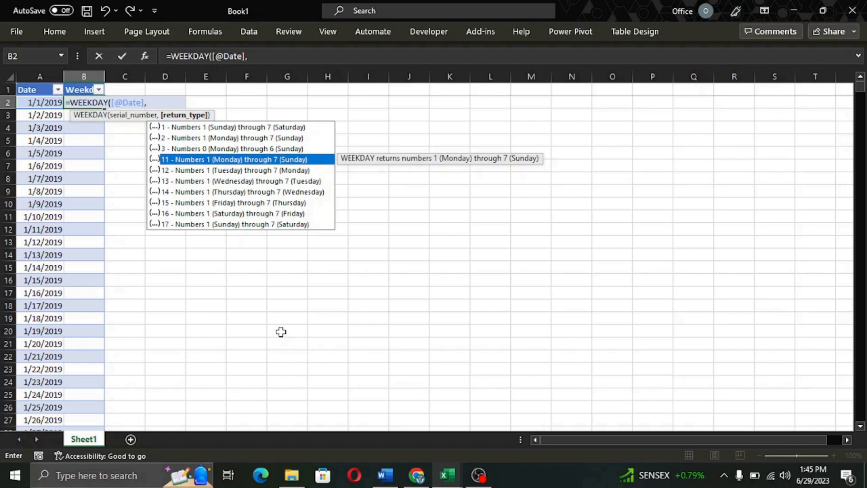
{"action": "key", "text": "Tab"}
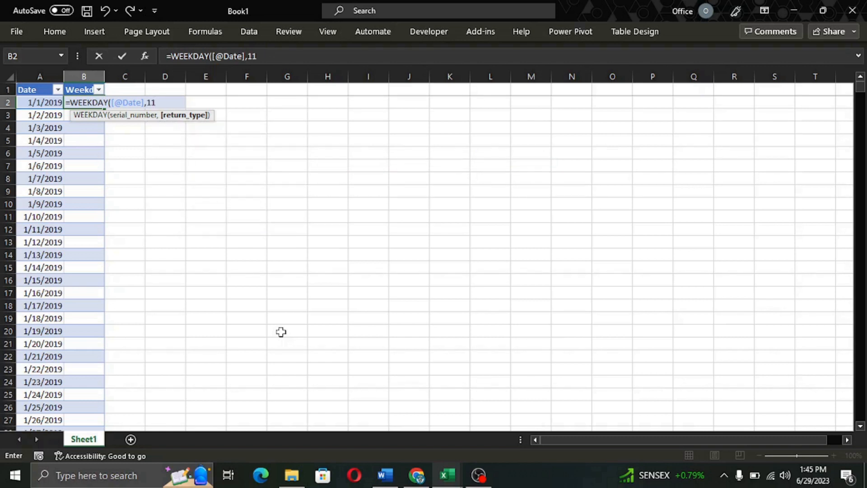
{"action": "type", "text": ")"}
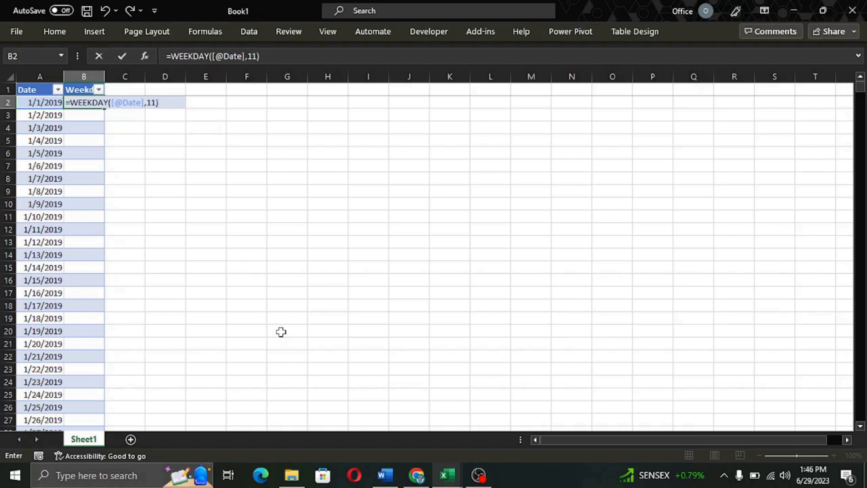
{"action": "key", "text": "Return"}
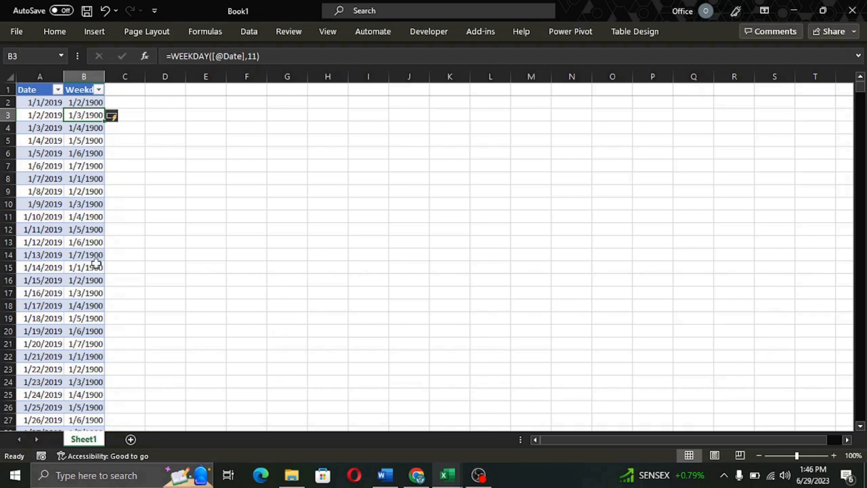
- Format all Weekday column values as Number with no decimal places
{"action": "left_click", "coordinate": [76, 103]}
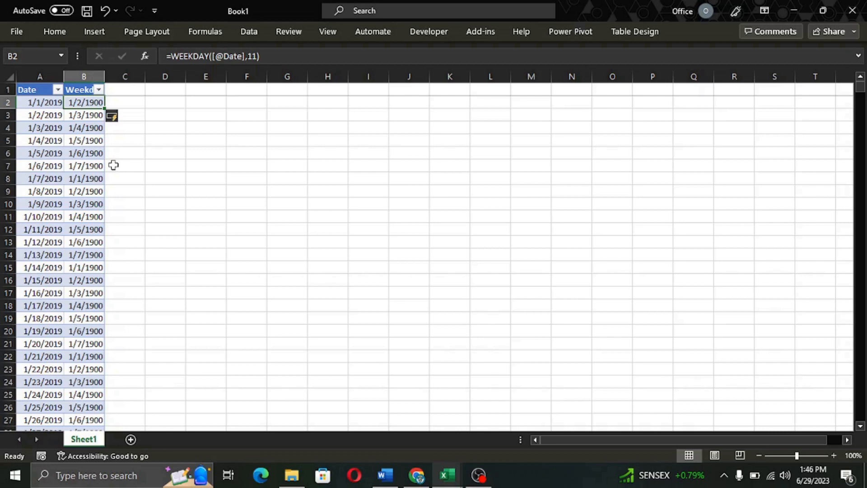
{"action": "key", "text": "ctrl+shift+Down"}
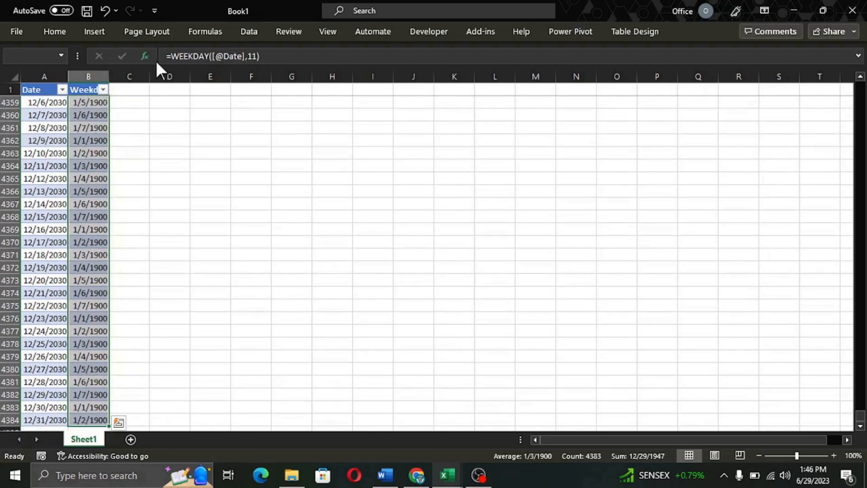
{"action": "left_click", "coordinate": [69, 37]}
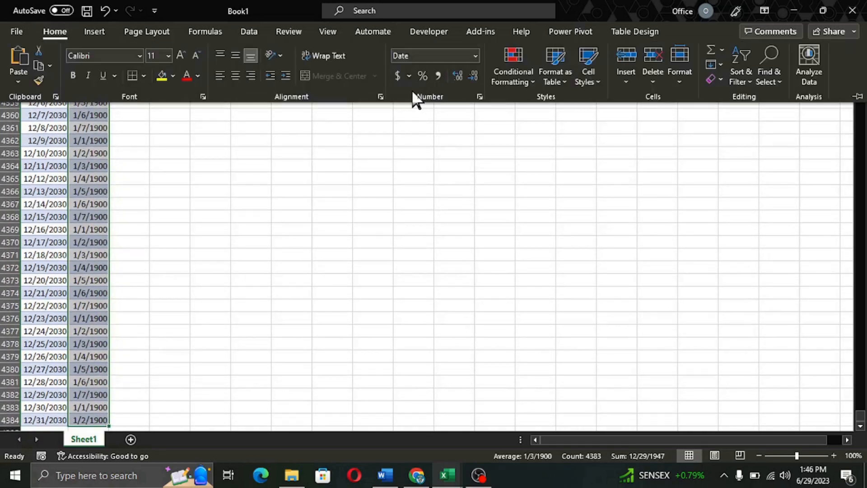
{"action": "left_click", "coordinate": [476, 56]}
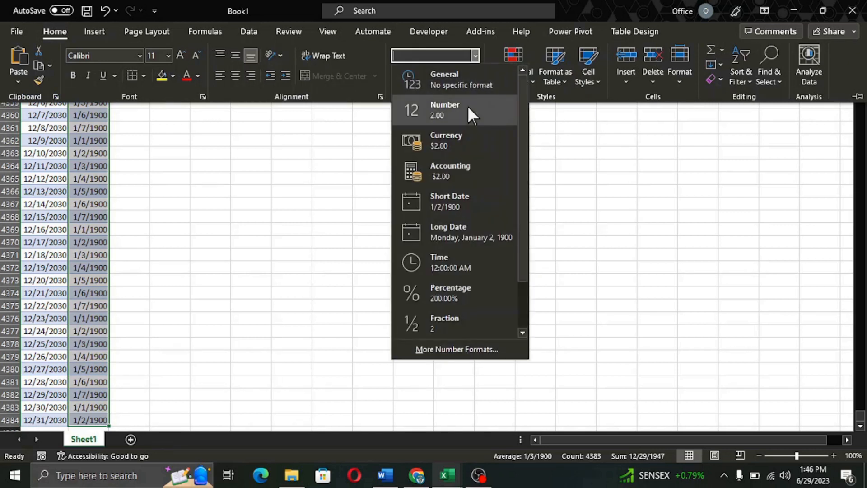
{"action": "left_click", "coordinate": [467, 108]}
{"action": "left_click", "coordinate": [474, 77]}
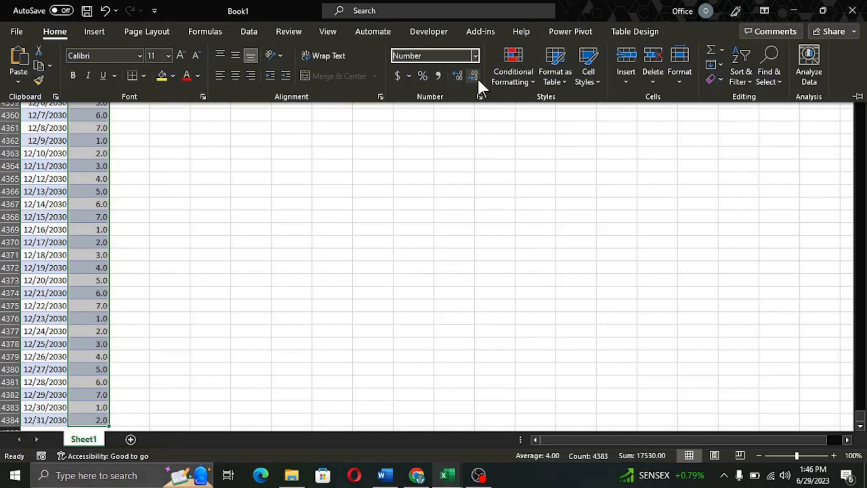
{"action": "left_click", "coordinate": [474, 77]}
{"action": "key", "text": "ctrl+F1"}
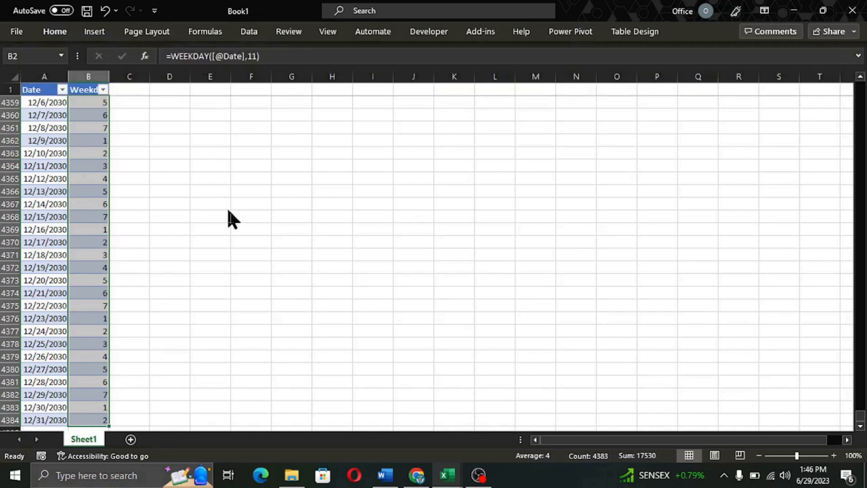
- Add a Holiday column to the calendar table by entering its header in C1
{"action": "left_click", "coordinate": [141, 92]}
{"action": "scroll", "coordinate": [110, 181], "scroll_direction": "up", "scroll_amount": 3}
{"action": "scroll", "coordinate": [106, 130], "scroll_direction": "up", "scroll_amount": 20}
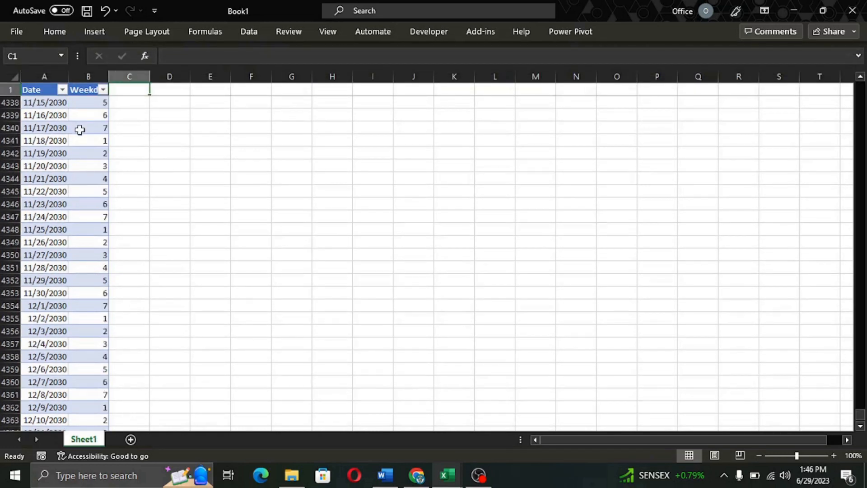
{"action": "scroll", "coordinate": [79, 130], "scroll_direction": "up", "scroll_amount": 19}
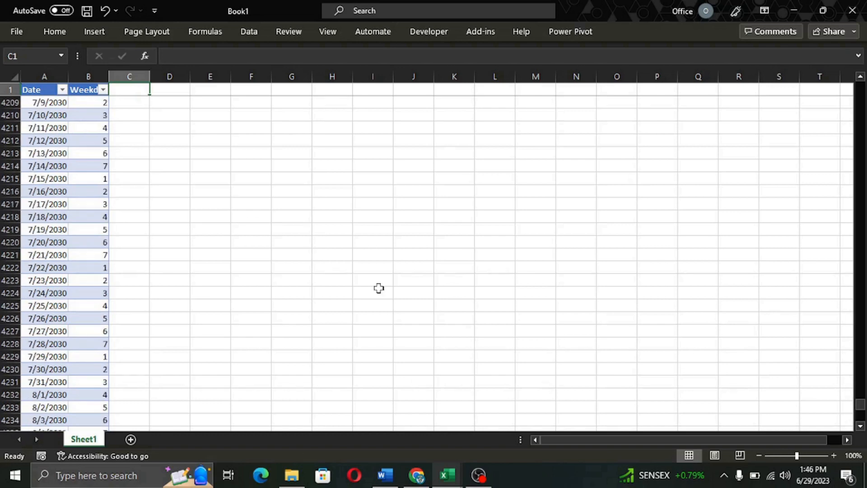
{"action": "left_click", "coordinate": [90, 215]}
{"action": "key", "text": "ctrl+Up"}
{"action": "key", "text": "Down"}
{"action": "key", "text": "Up"}
{"action": "key", "text": "Right"}
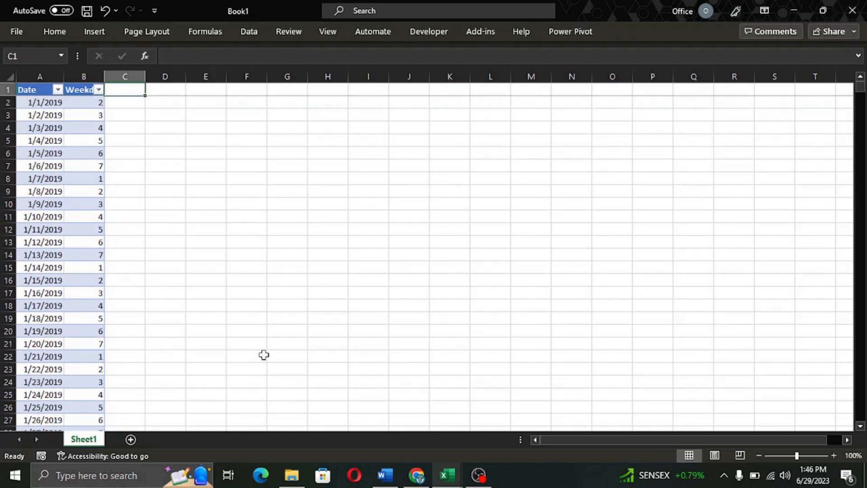
{"action": "type", "text": "Holiday"}
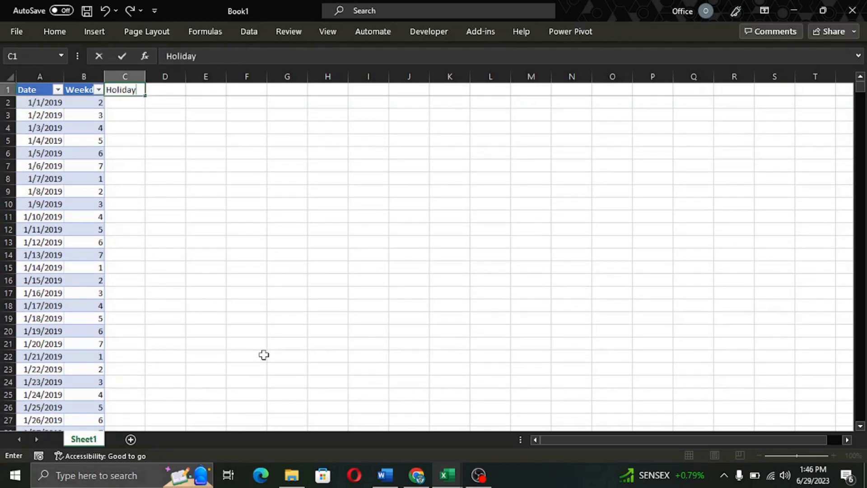
{"action": "key", "text": "Return"}
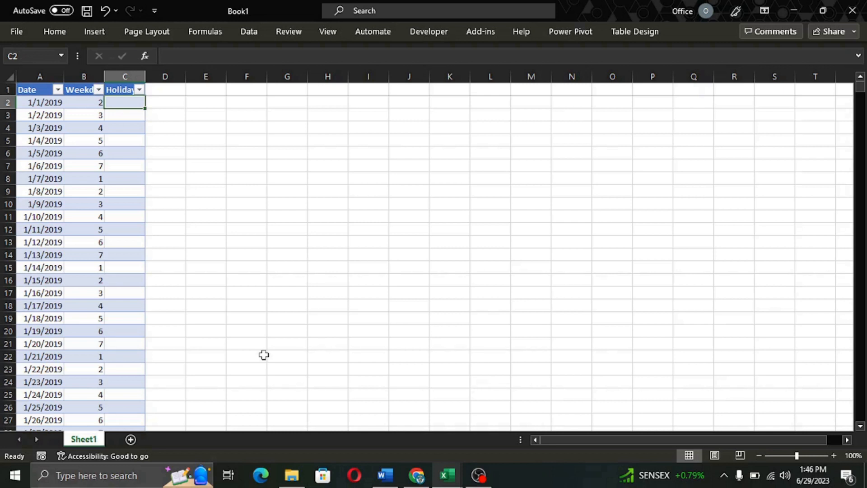
- Enter 1/1/2019 as the holiday date in C2
{"action": "type", "text": "1/1/"}
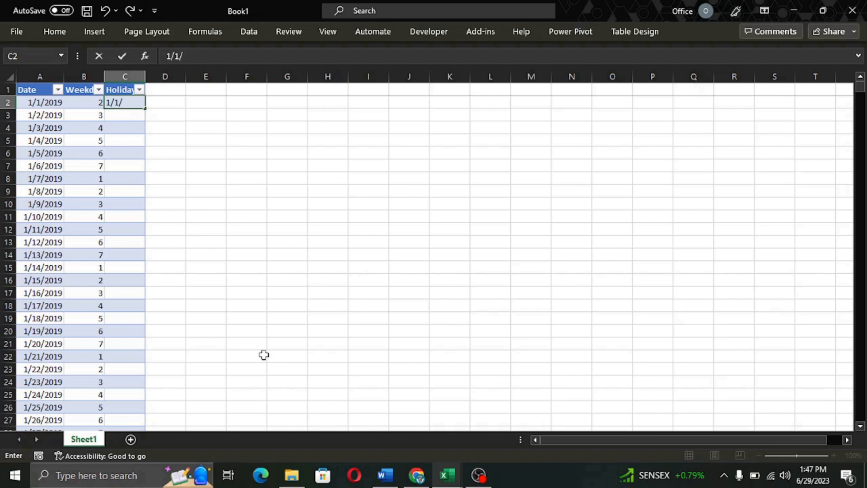
{"action": "type", "text": "2019"}
{"action": "key", "text": "Return"}
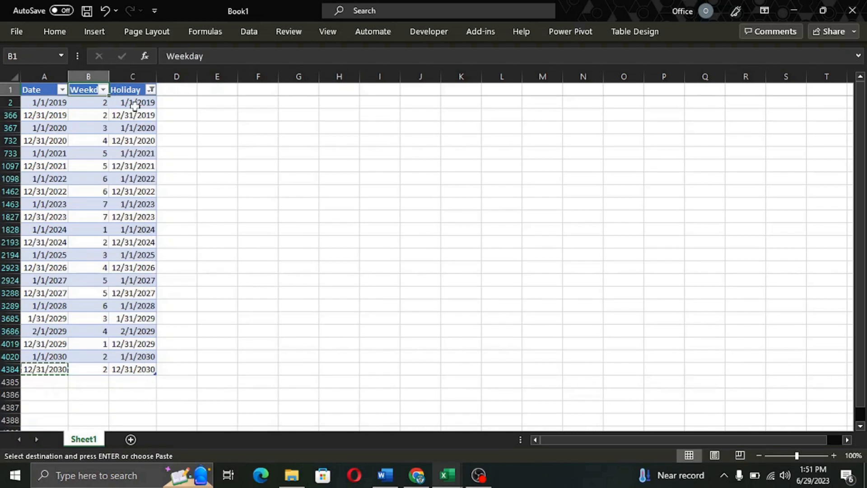
- Clear the filter from the Holiday column so all calendar rows are listed
{"action": "left_click", "coordinate": [137, 104]}
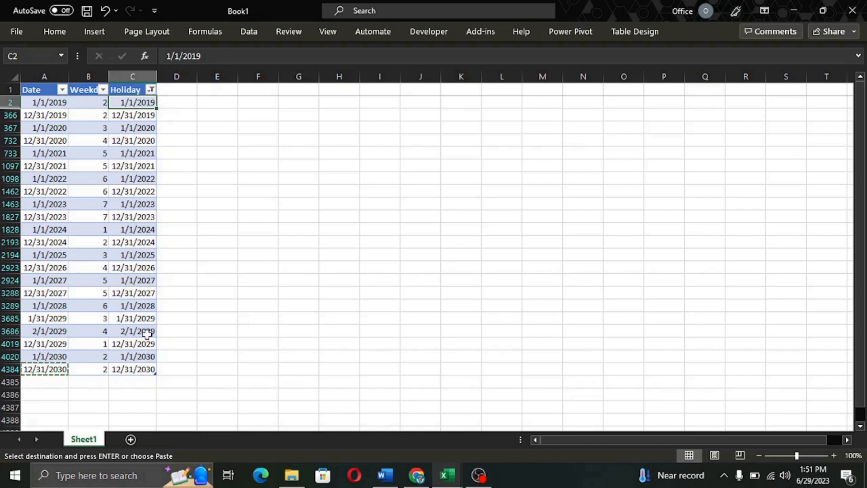
{"action": "left_click", "coordinate": [150, 89]}
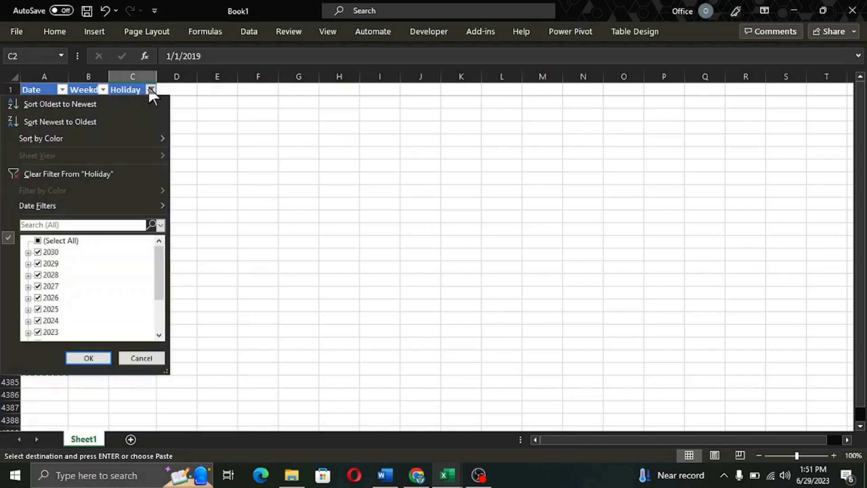
{"action": "left_click", "coordinate": [109, 174]}
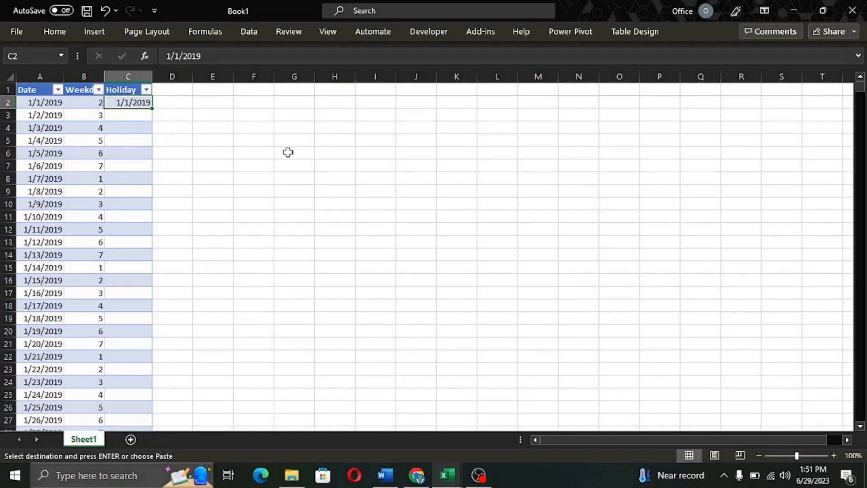
- Rename the Holiday column header in C1 as US Holiday
{"action": "left_click", "coordinate": [119, 91]}
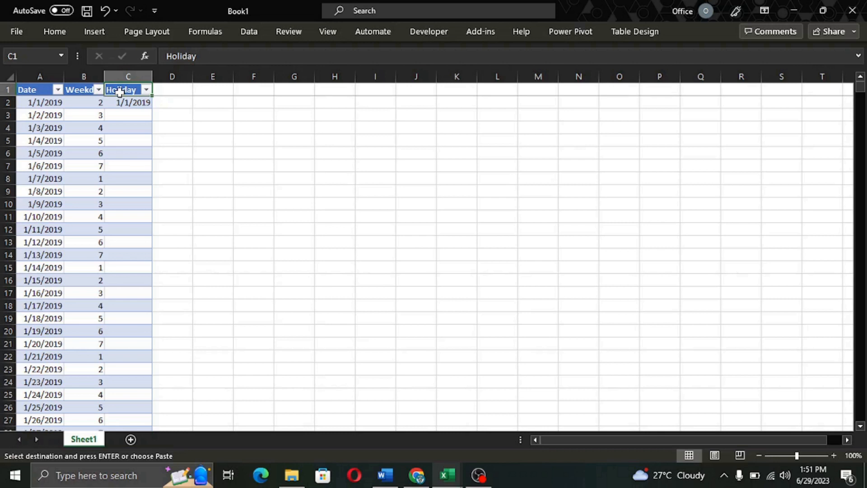
{"action": "double_click", "coordinate": [120, 89]}
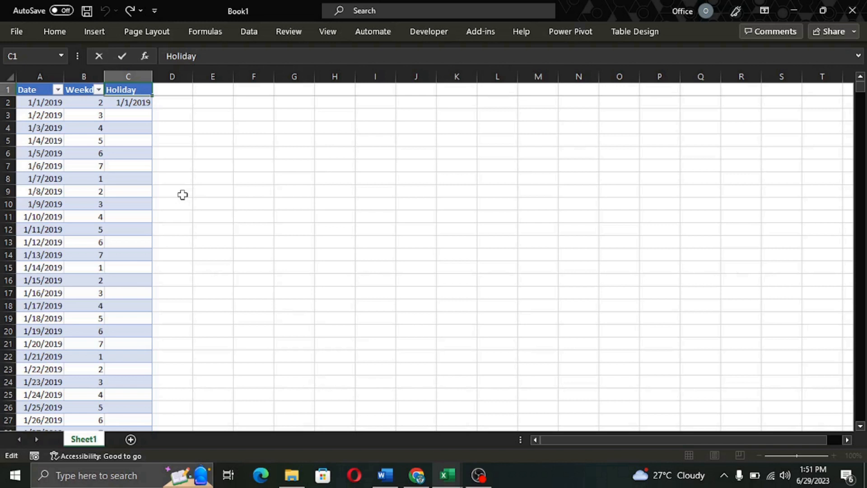
{"action": "type", "text": "US"}
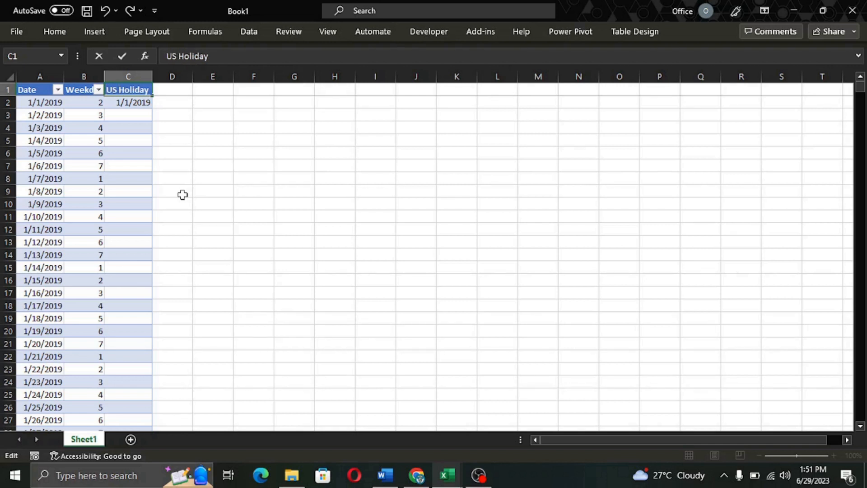
{"action": "key", "text": "Return"}
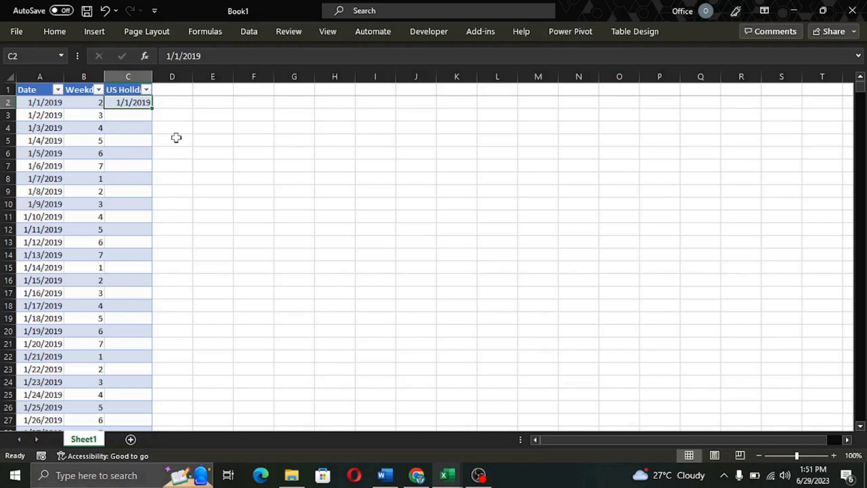
- Add an Is Holiday column to the calendar table by entering its header in D1
{"action": "left_click", "coordinate": [181, 88]}
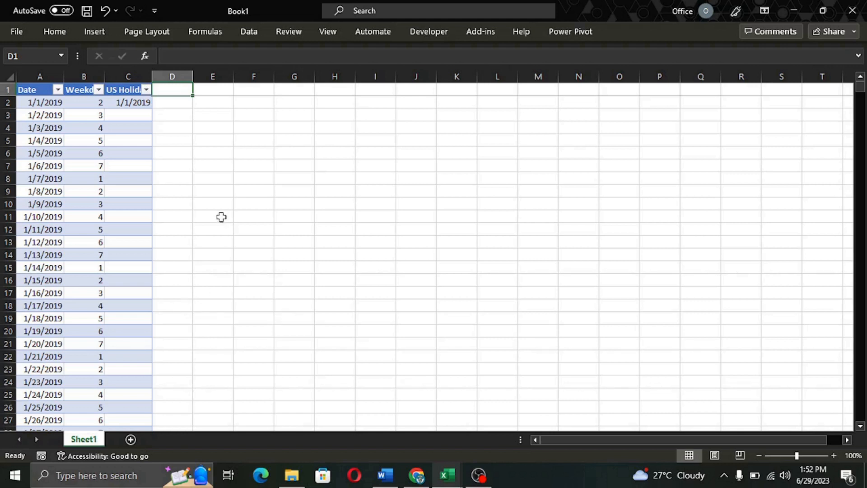
{"action": "key", "text": "alt+F11"}
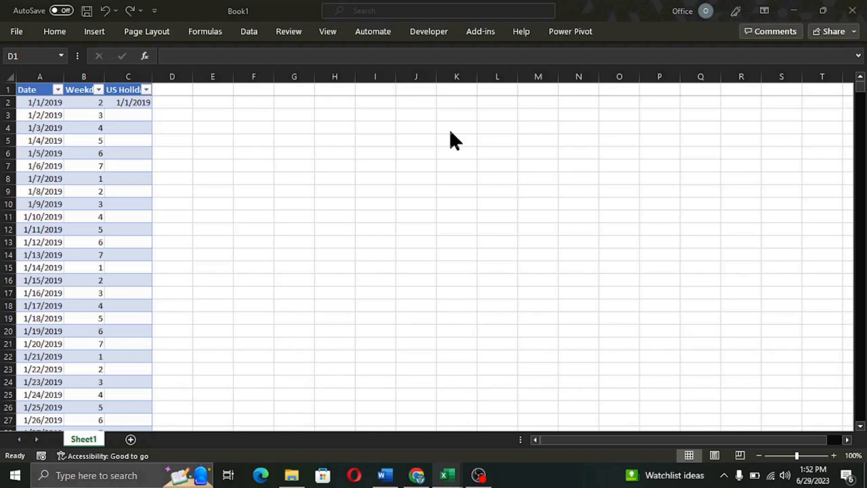
{"action": "left_click", "coordinate": [175, 90]}
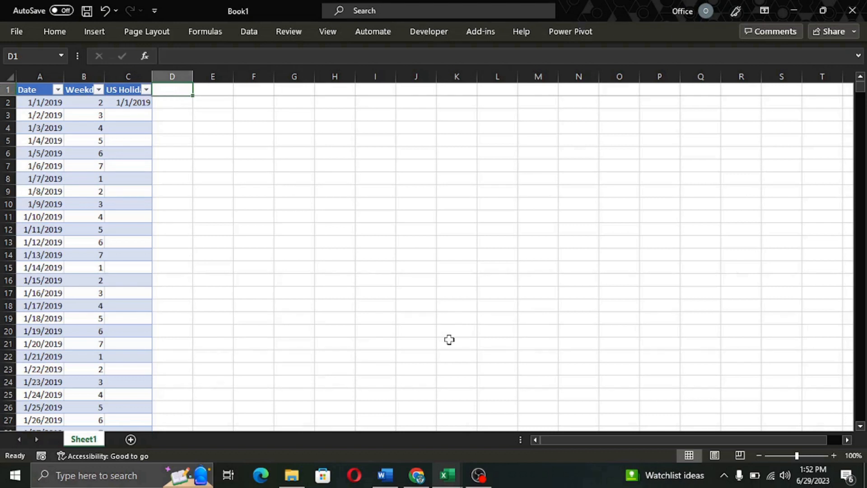
{"action": "type", "text": "Is Hol"}
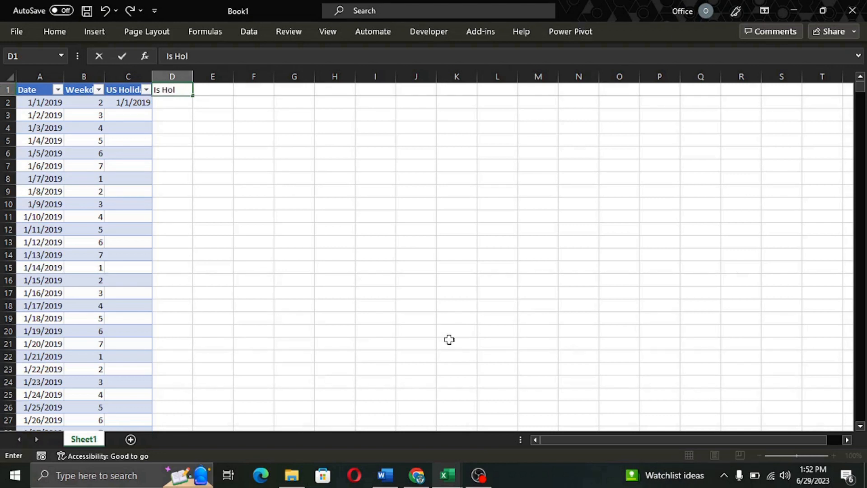
{"action": "type", "text": "iday"}
{"action": "key", "text": "Return"}
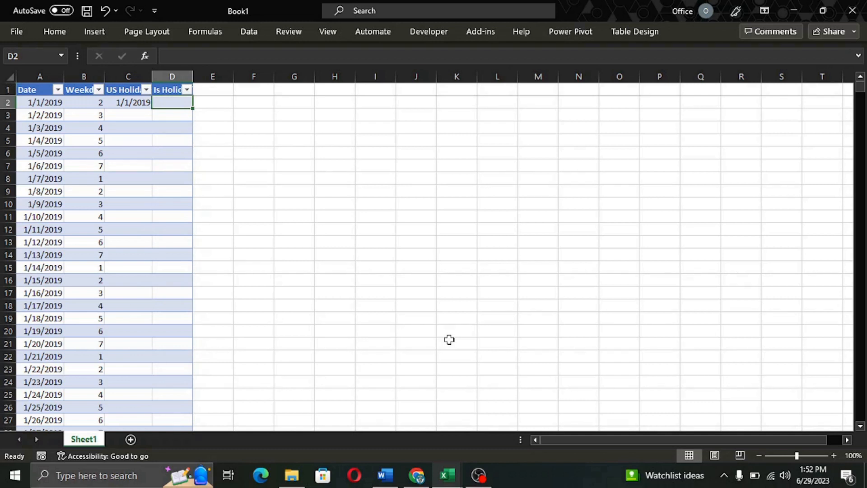
- Fill the Is Holiday column with =IF(ISBLANK([@[US Holiday]]),1,0), testing whether each row's US Holiday cell is blank
{"action": "type", "text": "=If"}
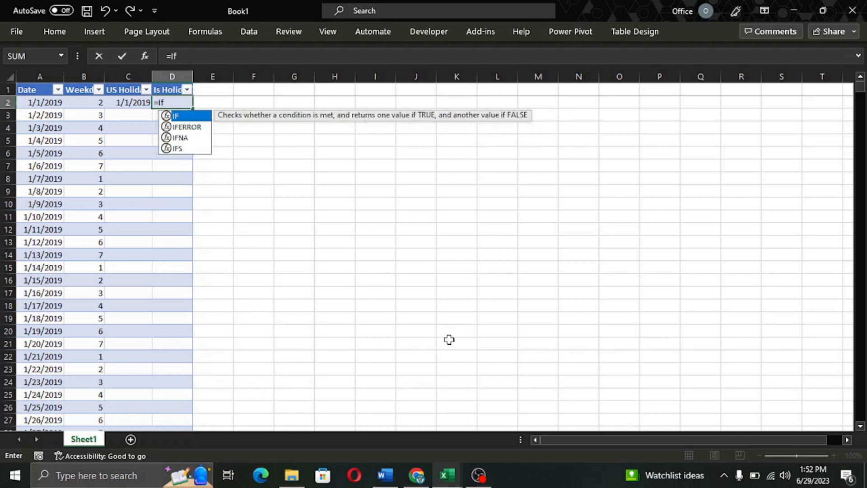
{"action": "key", "text": "Tab"}
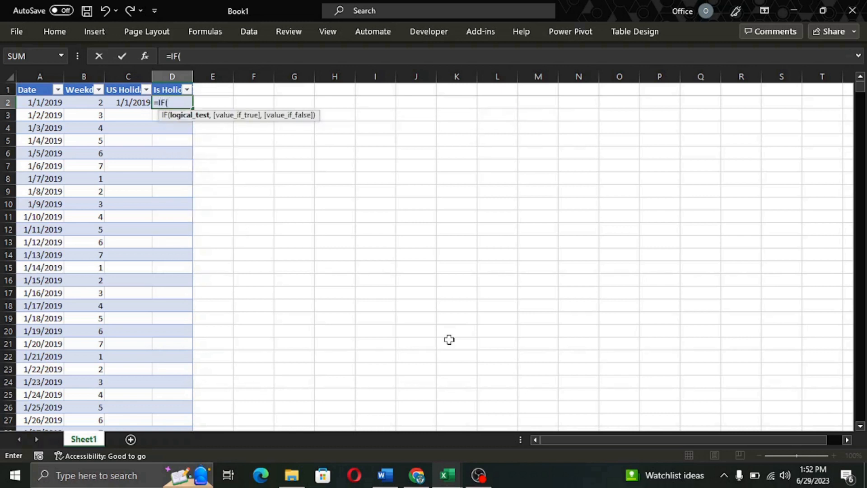
{"action": "type", "text": "ISbla"}
{"action": "key", "text": "Tab"}
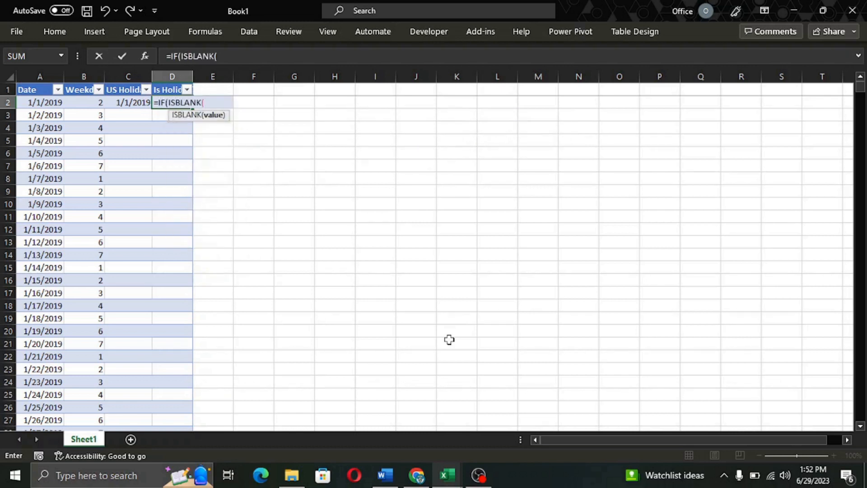
{"action": "key", "text": "Left"}
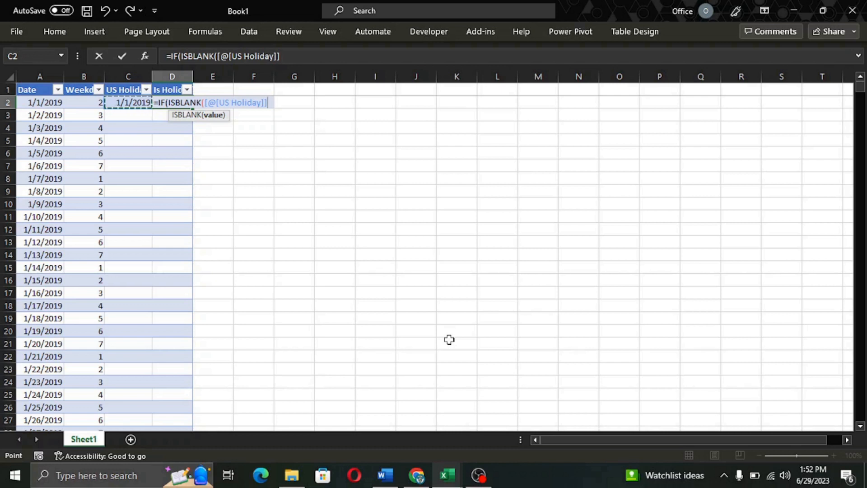
{"action": "type", "text": ")"}
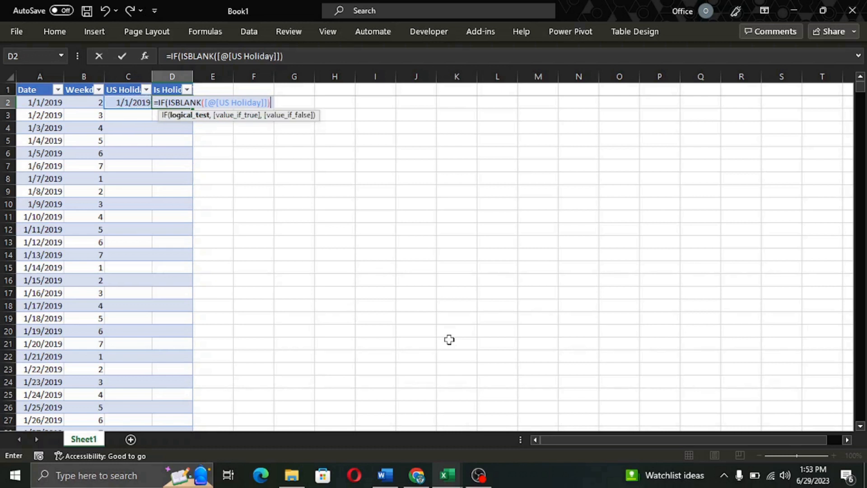
{"action": "type", "text": ","}
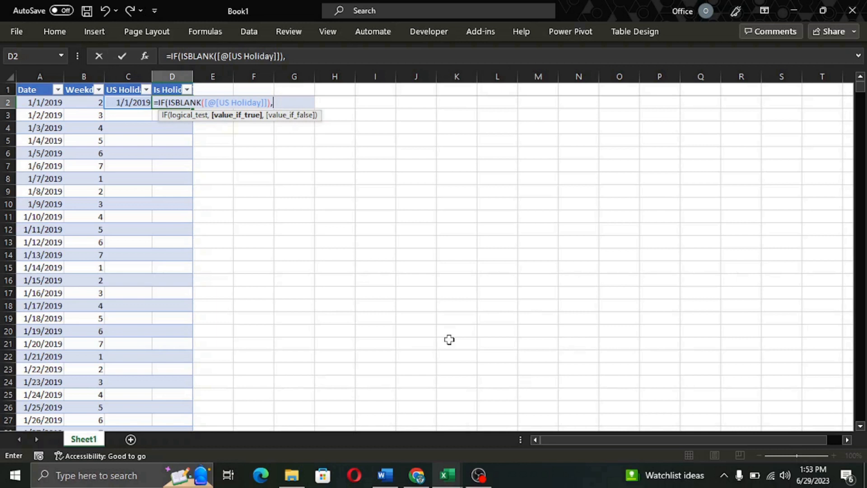
{"action": "type", "text": "1,0"}
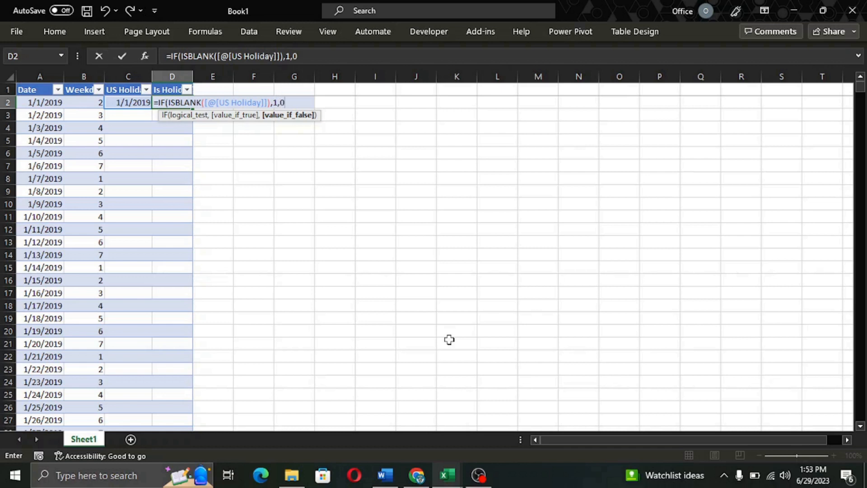
{"action": "type", "text": ")"}
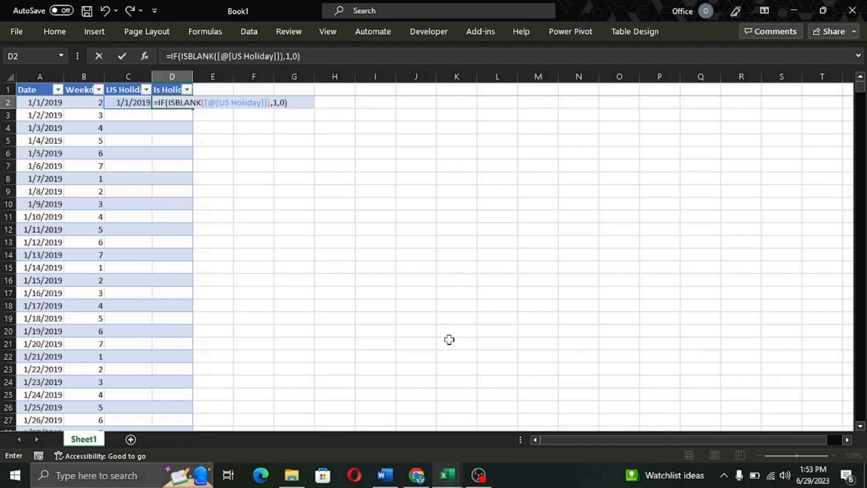
{"action": "key", "text": "Return"}
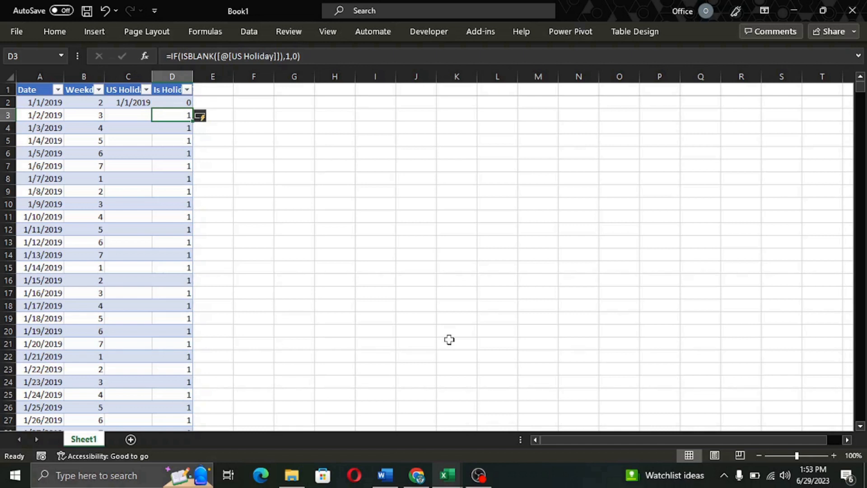
{"action": "left_click", "coordinate": [136, 103]}
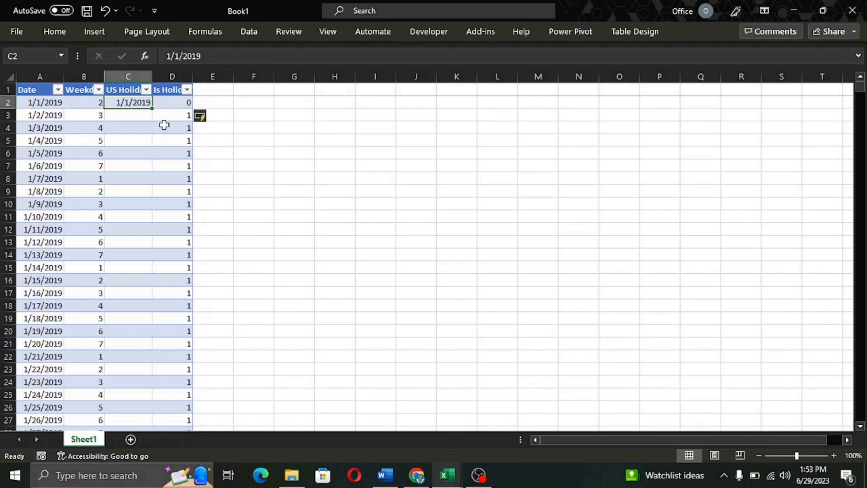
- Add a Weekday Count column to the calendar table with its header in E1, and widen column E to fit the header
{"action": "left_click", "coordinate": [169, 104]}
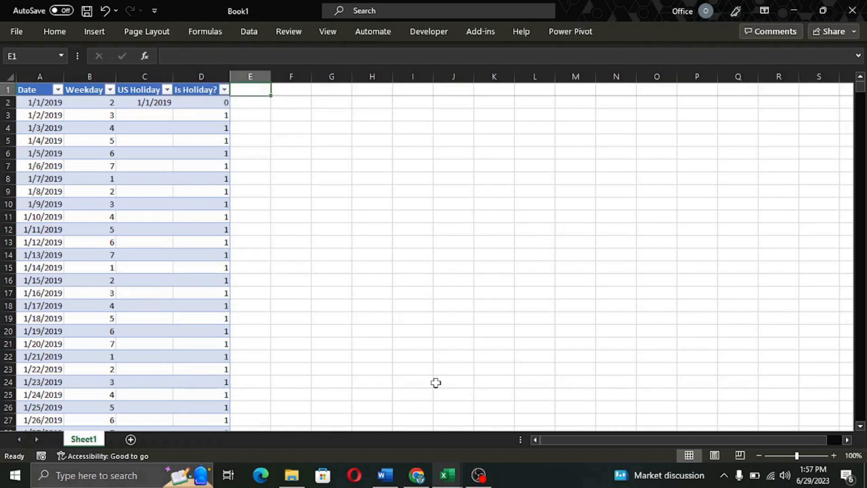
{"action": "type", "text": "Weekday"}
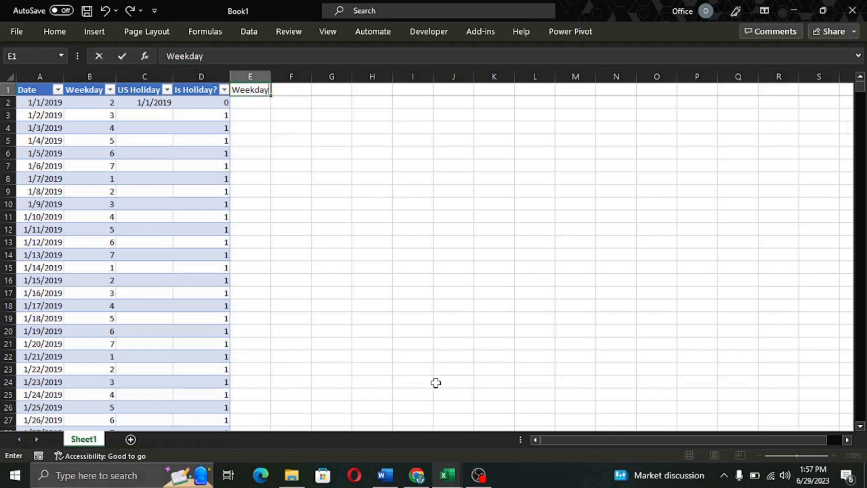
{"action": "type", "text": " Count"}
{"action": "key", "text": "Return"}
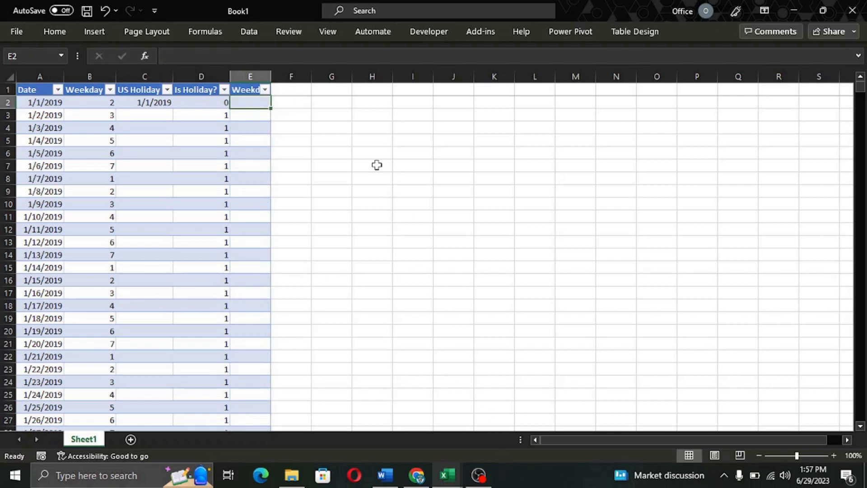
{"action": "left_click_drag", "start_coordinate": [269, 71], "coordinate": [307, 77]}
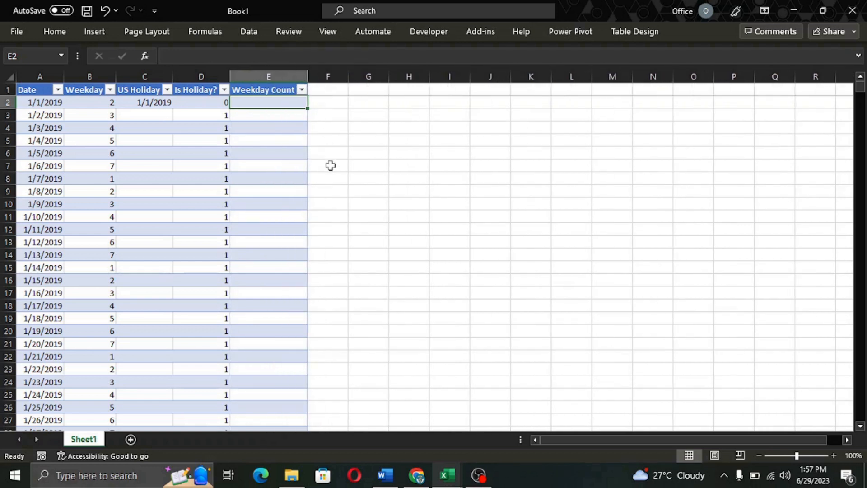
{"action": "mouse_move", "coordinate": [472, 484]}
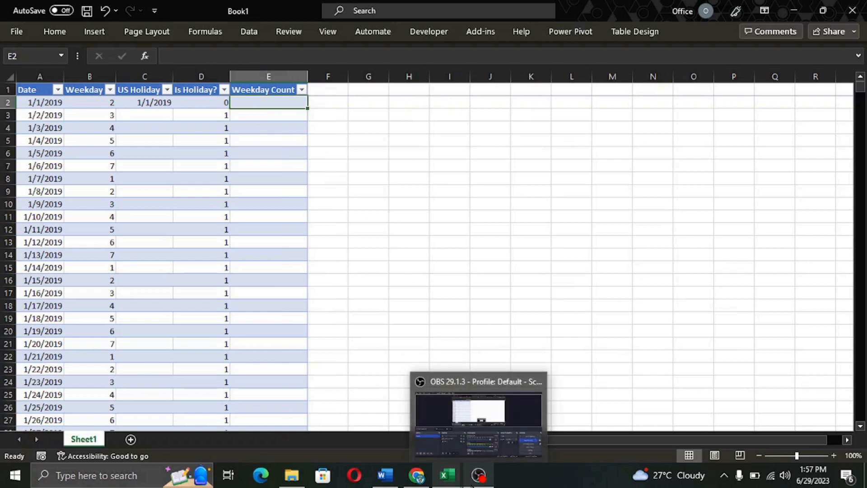
{"action": "type", "text": "="}
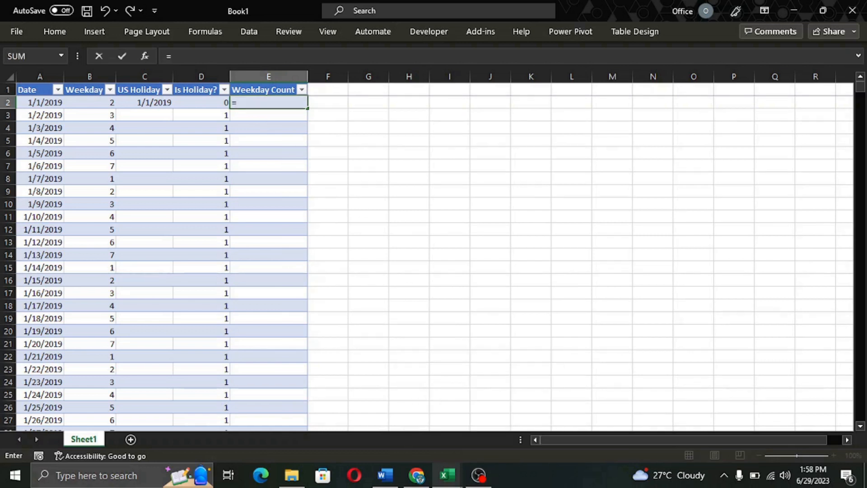
{"action": "type", "text": "if("}
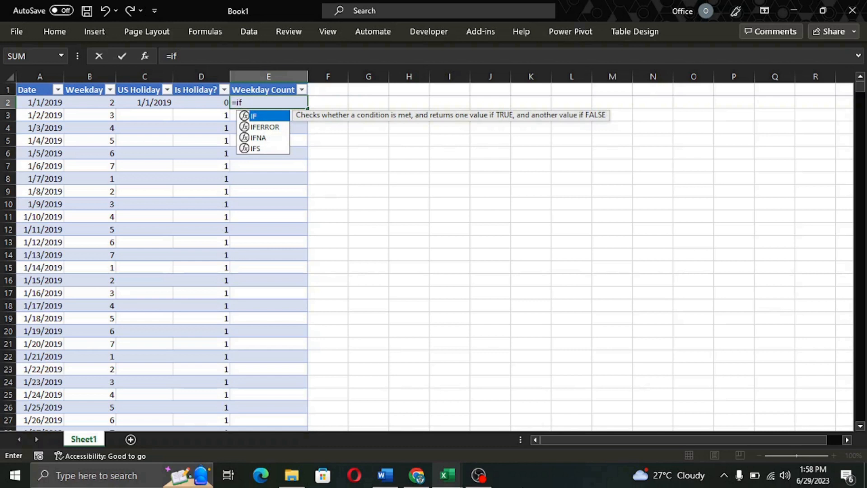
{"action": "key", "text": "Left"}
{"action": "key", "text": "Left"}
{"action": "key", "text": "Left"}
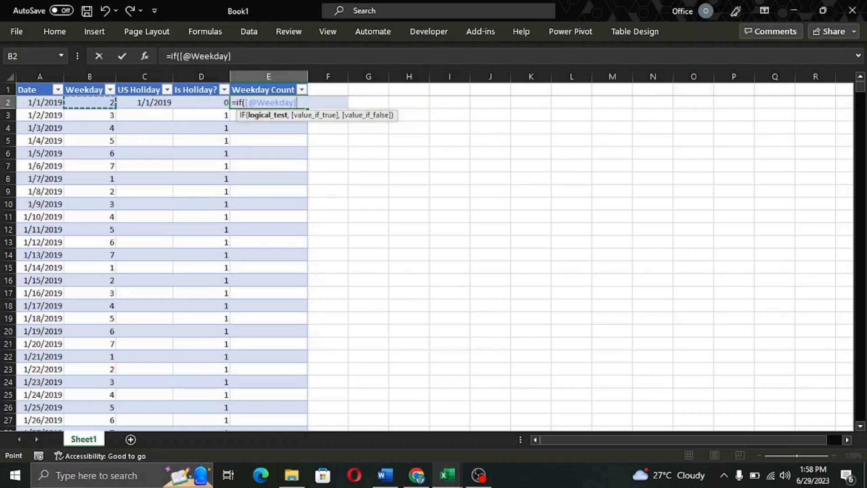
{"action": "type", "text": ">=6,"}
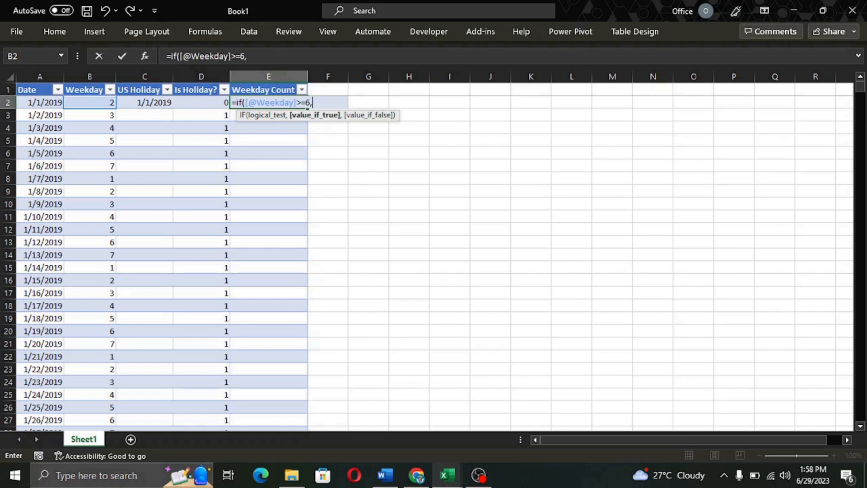
{"action": "type", "text": "1"}
{"action": "key", "text": "BackSpace"}
{"action": "type", "text": "0,1"}
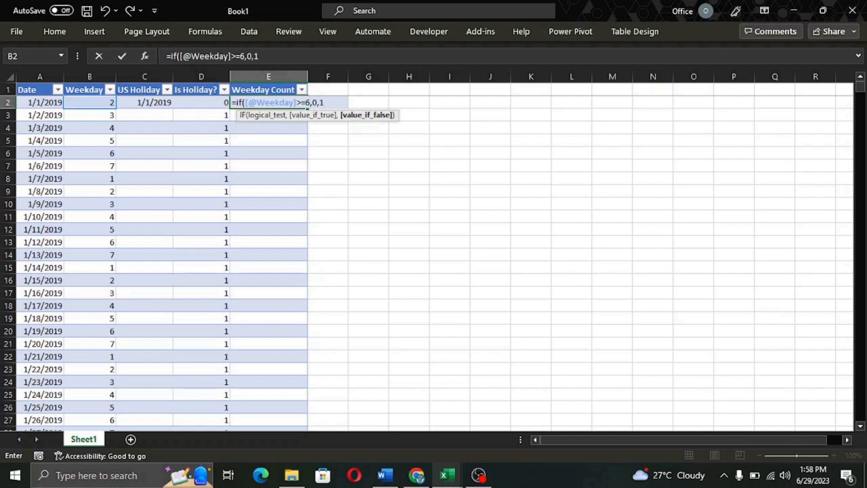
{"action": "type", "text": ")"}
{"action": "key", "text": "Return"}
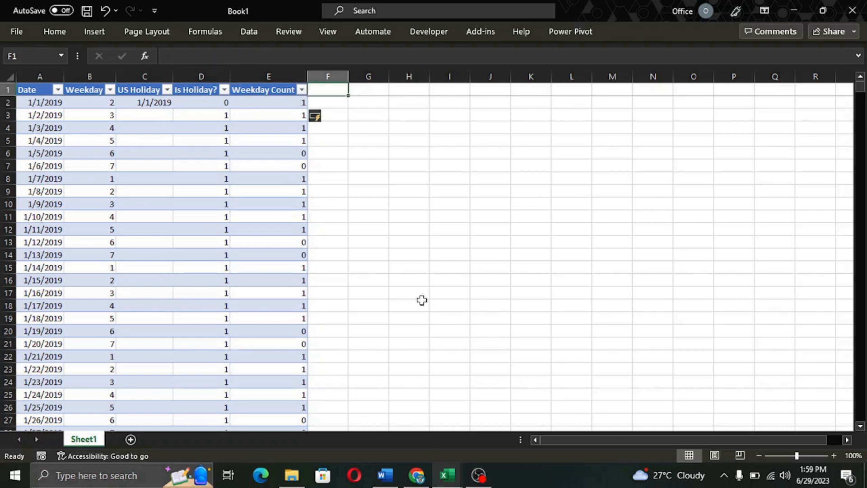
- Add a Final weekday count column with its header in F1, and widen column F to fit the header
{"action": "type", "text": "Final weekday count"}
{"action": "key", "text": "Return"}
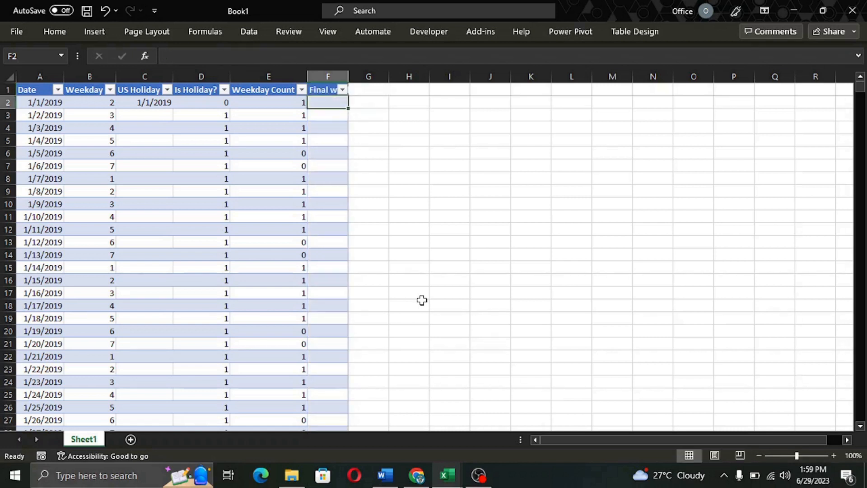
{"action": "left_click_drag", "start_coordinate": [348, 76], "coordinate": [417, 78]}
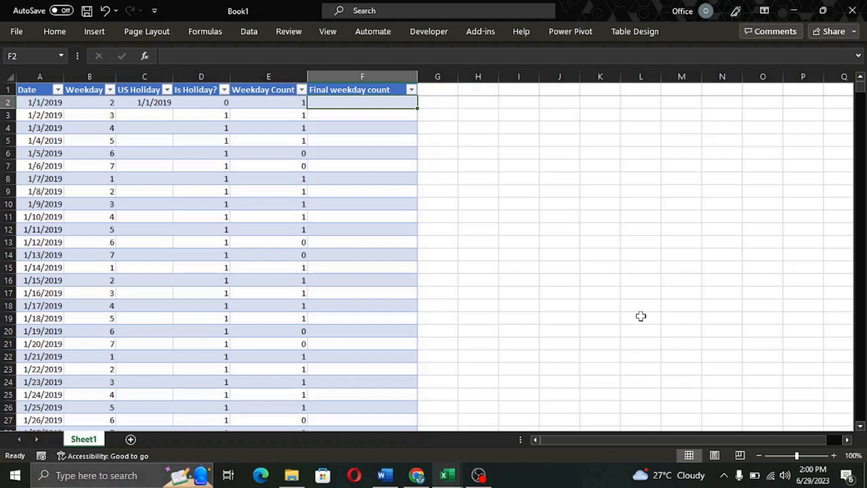
- Fill the Final weekday count column with =IF(OR([@[Is Holiday?]]=0,[@[Weekday Count]]=0),0,1)
{"action": "type", "text": "=if"}
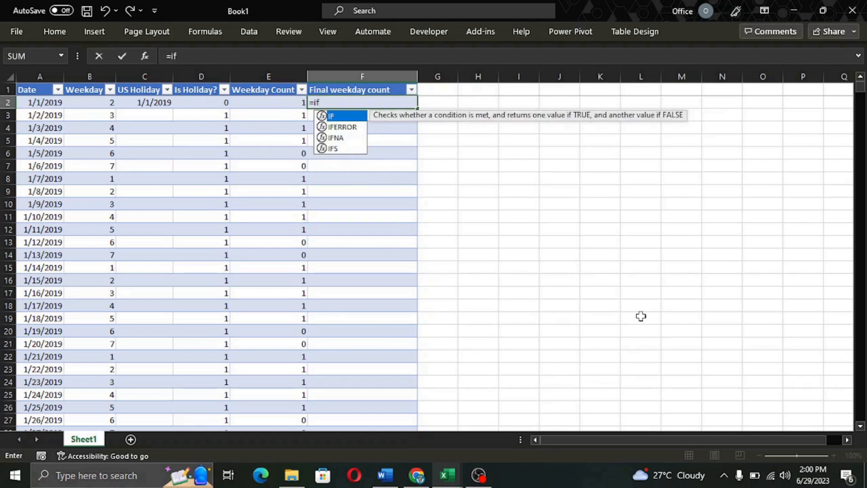
{"action": "type", "text": "(or"}
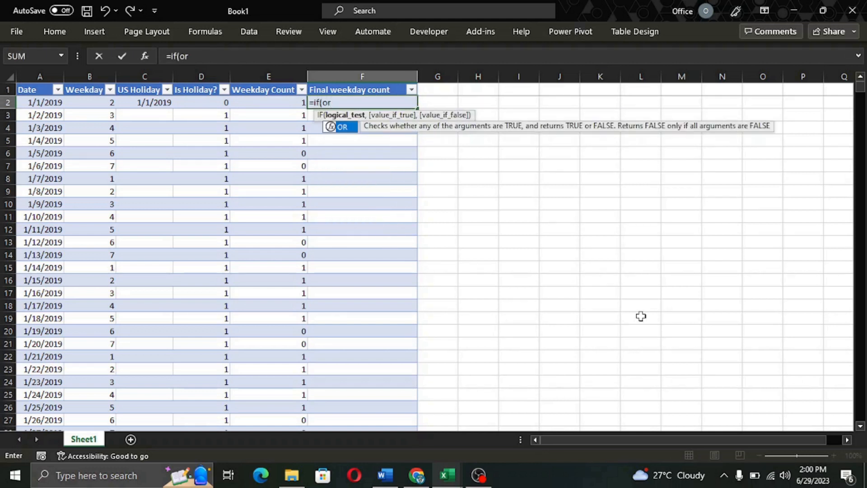
{"action": "type", "text": "("}
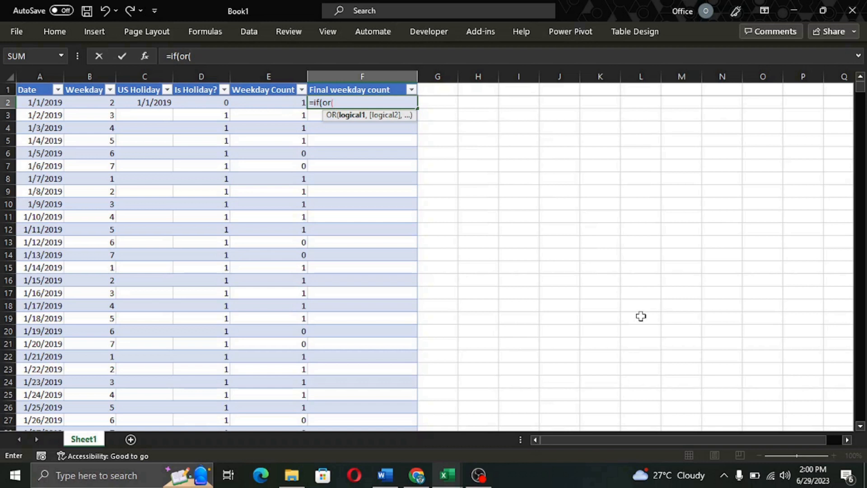
{"action": "key", "text": "Left"}
{"action": "key", "text": "Left"}
{"action": "key", "text": "Left"}
{"action": "key", "text": "Right"}
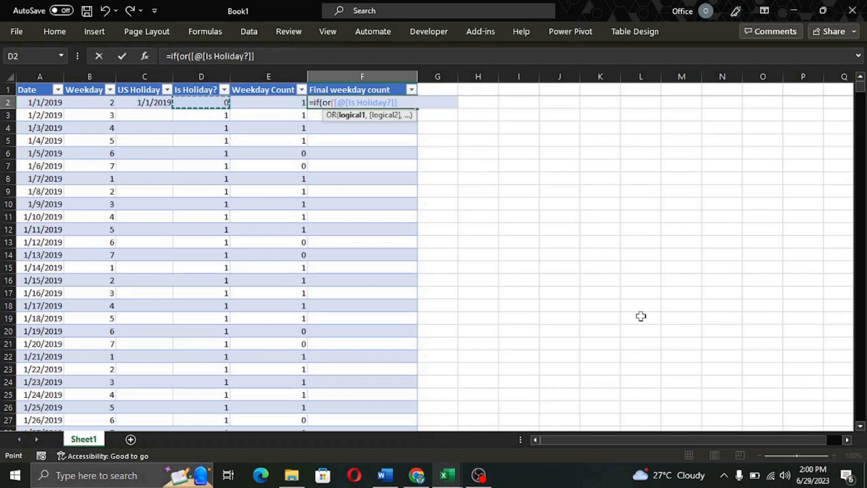
{"action": "type", "text": "=0,"}
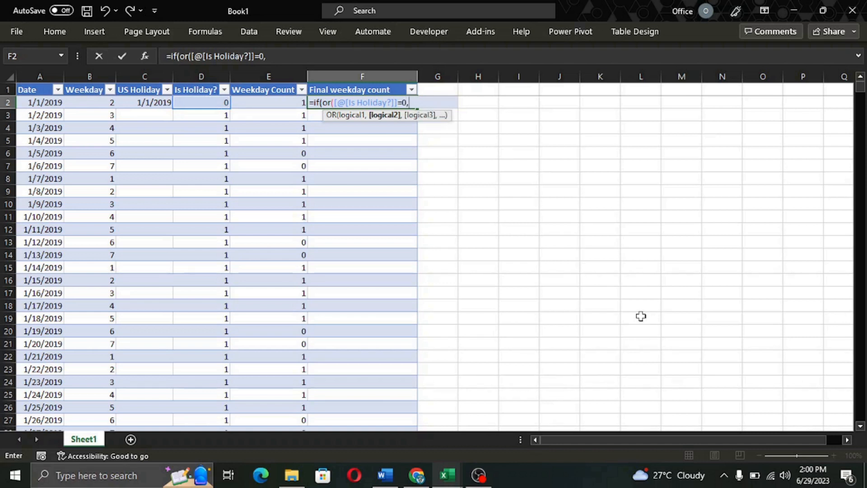
{"action": "key", "text": "Left"}
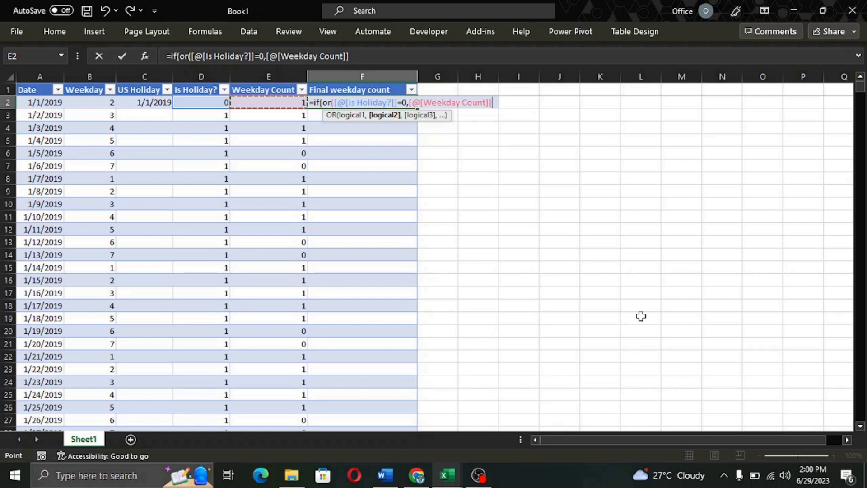
{"action": "type", "text": "="}
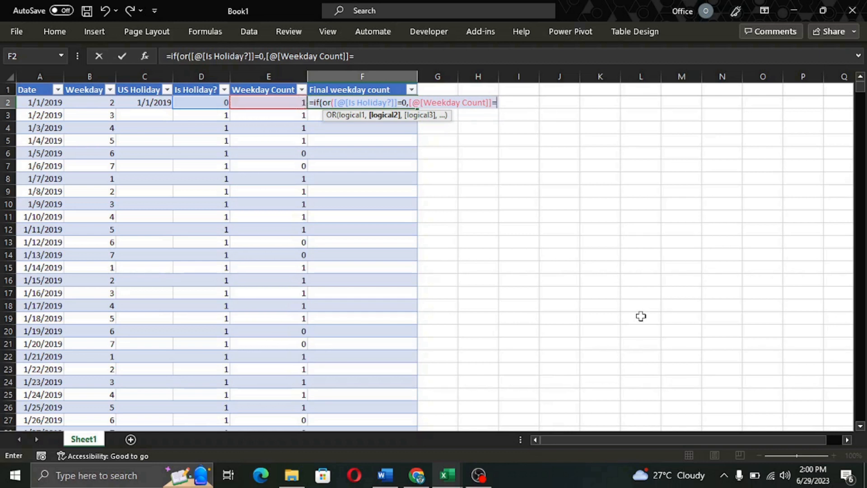
{"action": "type", "text": "0"}
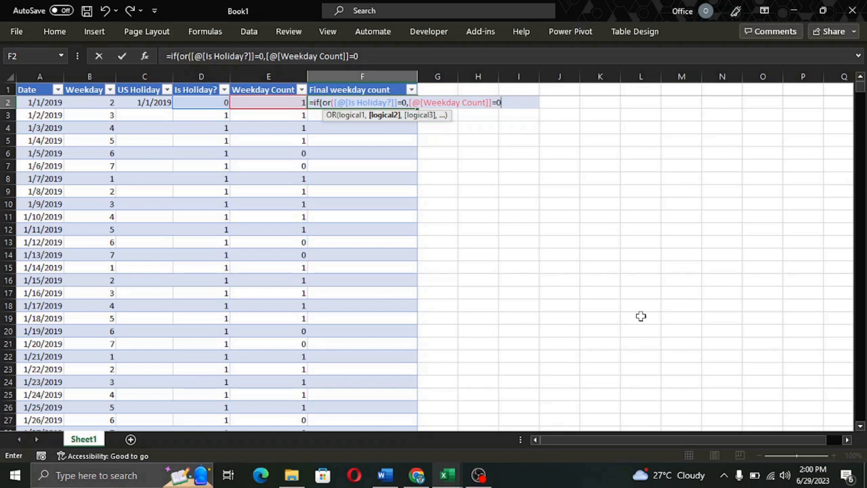
{"action": "type", "text": "),"}
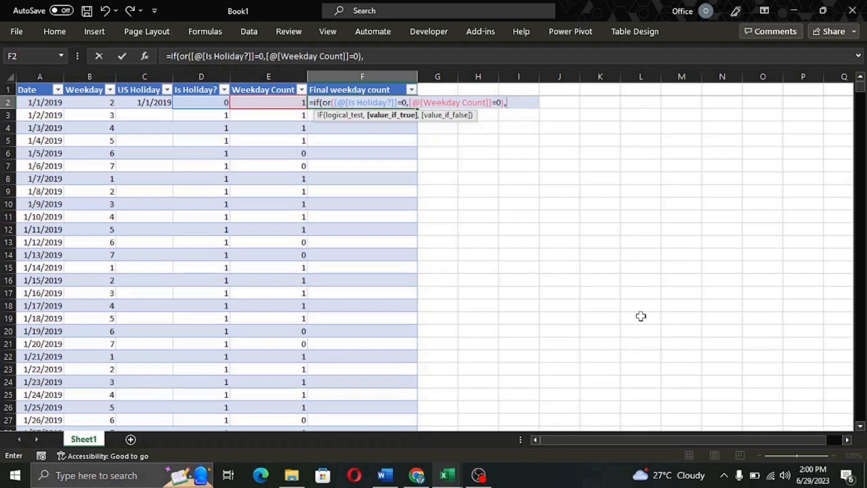
{"action": "type", "text": "0,1)"}
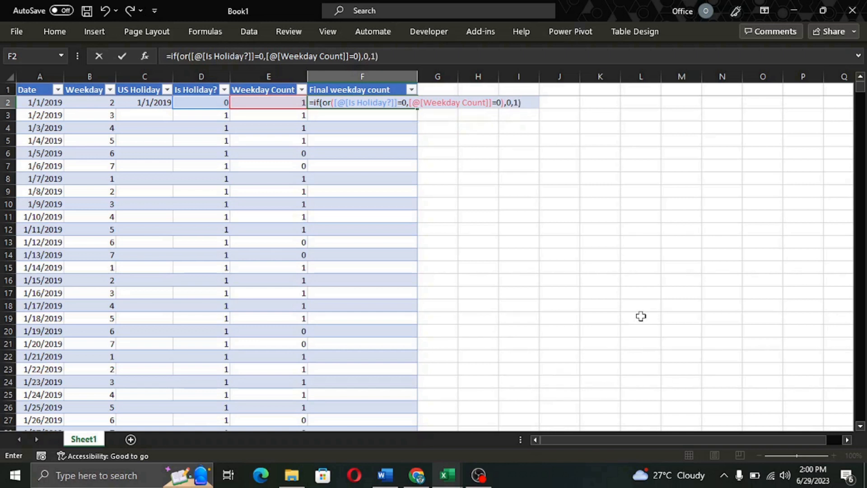
{"action": "key", "text": "Return"}
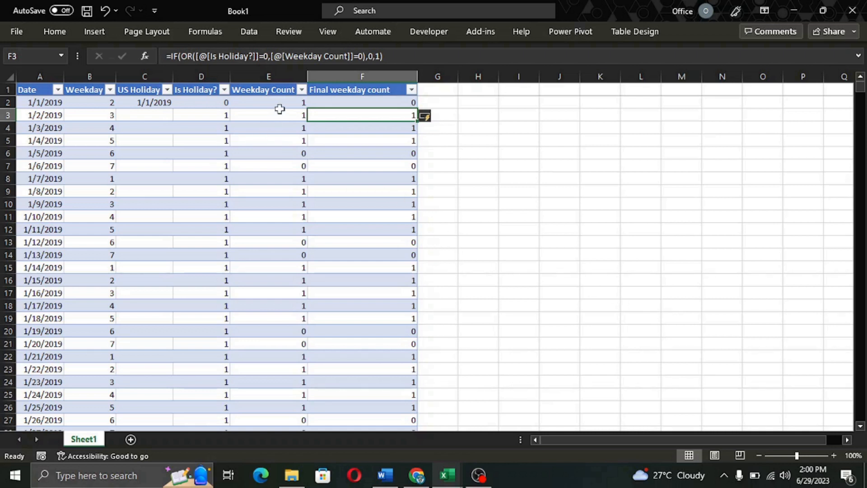
- Check the holiday and weekday formulas in row 2 and the Final weekday count results for the weekend dates below
{"action": "left_click", "coordinate": [156, 103]}
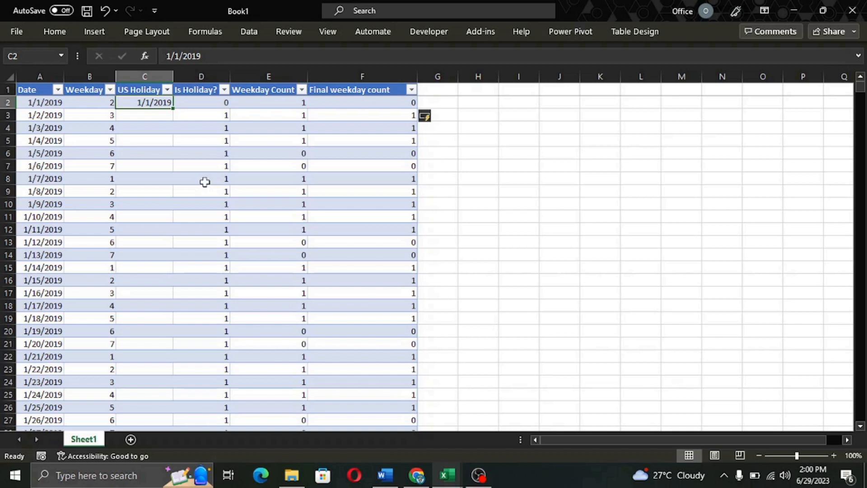
{"action": "left_click", "coordinate": [213, 104]}
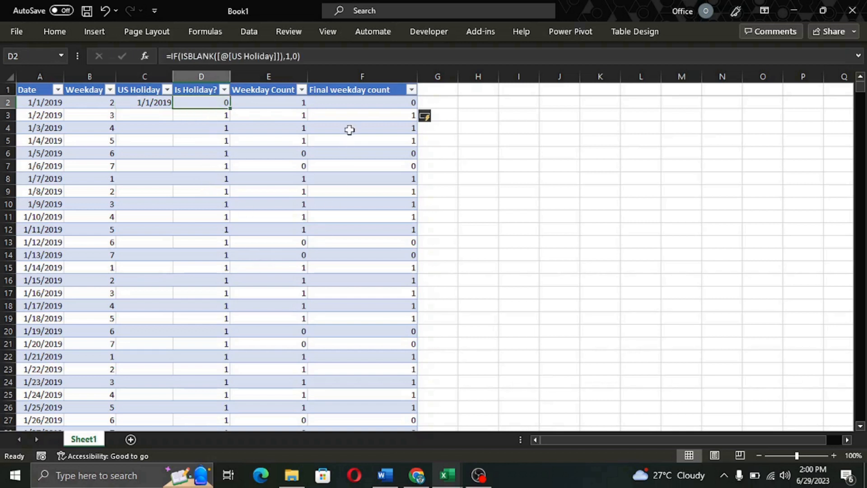
{"action": "left_click", "coordinate": [277, 104]}
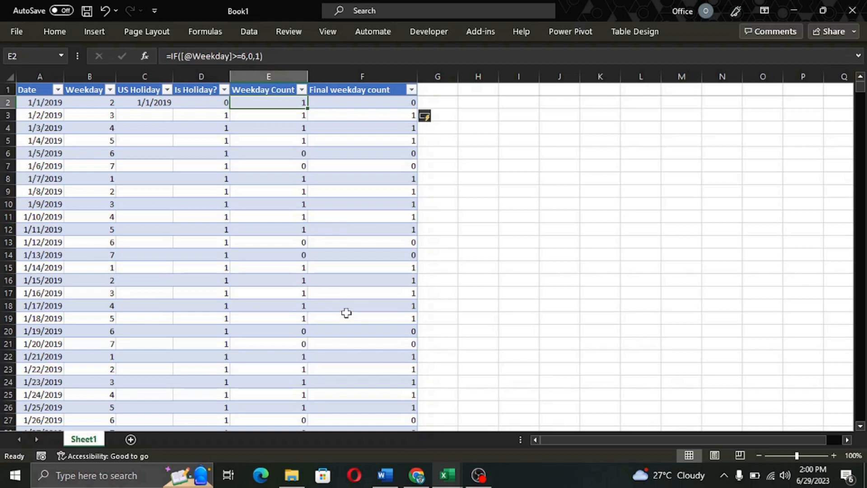
{"action": "left_click", "coordinate": [367, 103]}
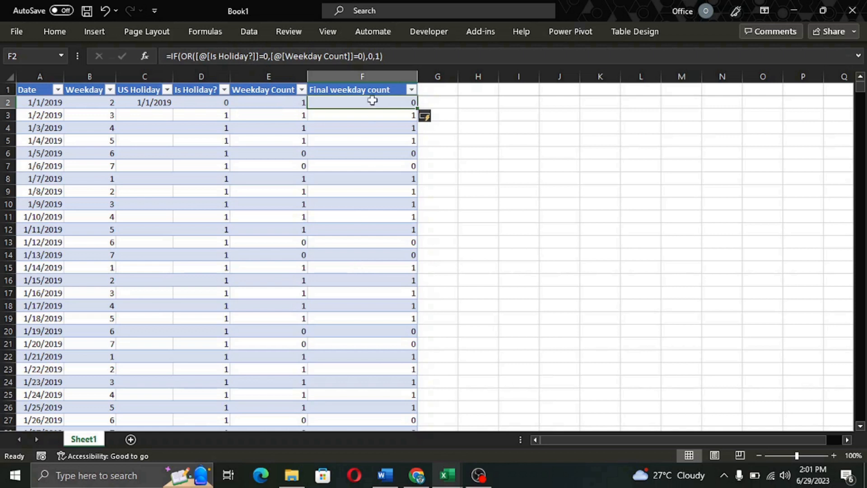
{"action": "left_click", "coordinate": [376, 157]}
{"action": "left_click", "coordinate": [376, 169]}
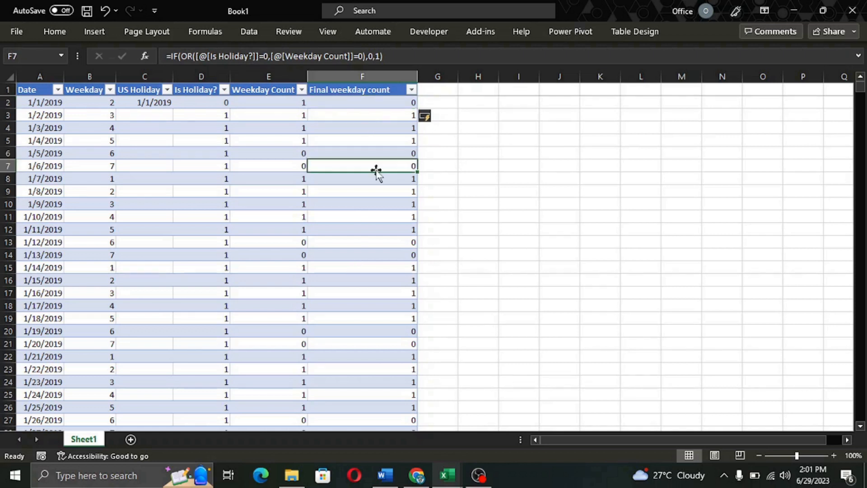
{"action": "left_click", "coordinate": [392, 252]}
{"action": "left_click", "coordinate": [393, 243]}
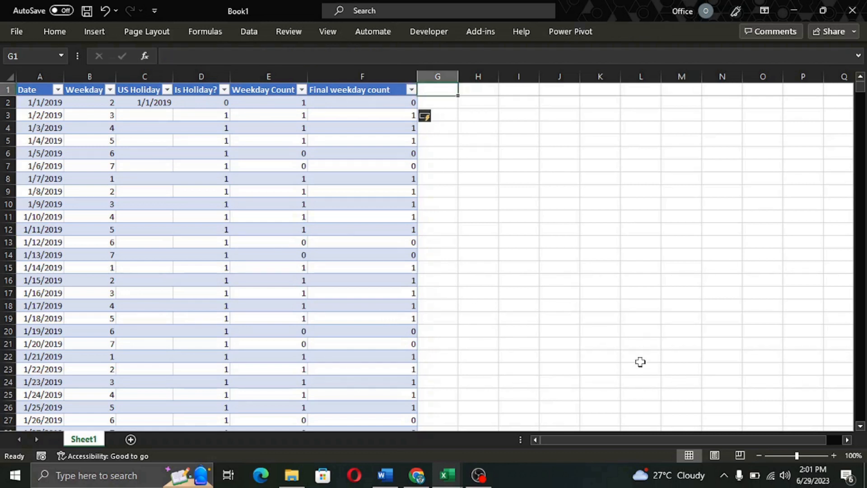
{"action": "type", "text": "Month"}
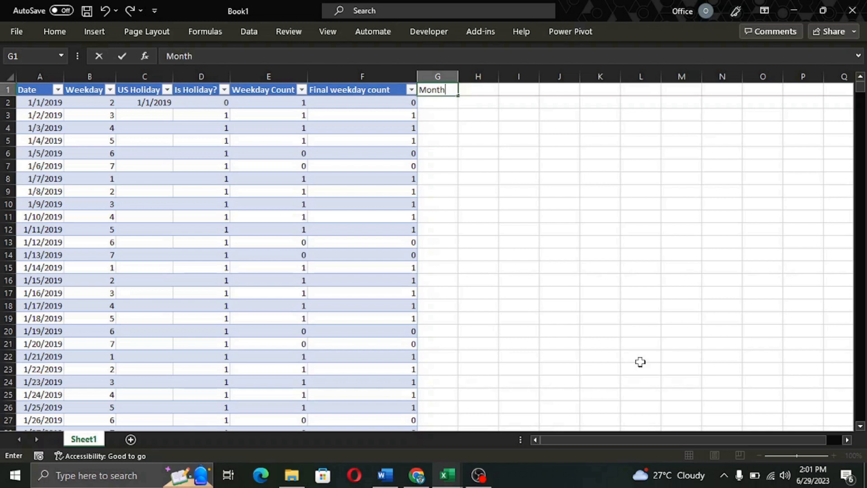
{"action": "key", "text": "Return"}
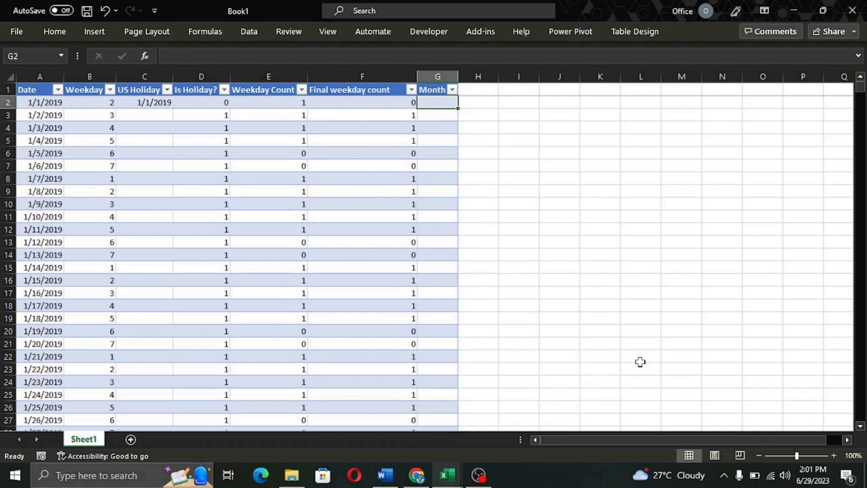
{"action": "type", "text": "="}
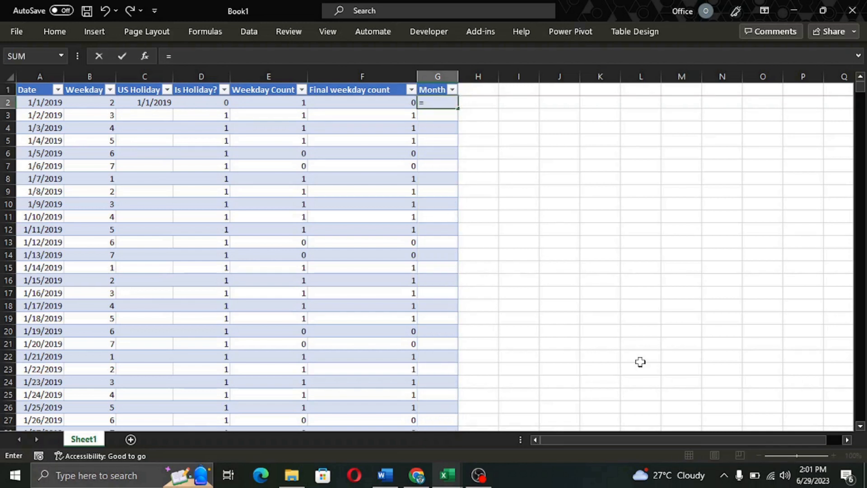
{"action": "type", "text": "Mon"}
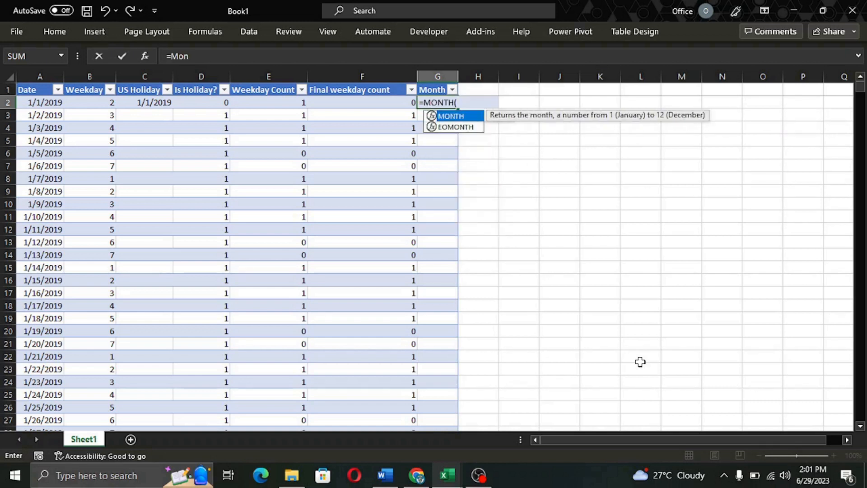
{"action": "key", "text": "Tab"}
{"action": "key", "text": "Left"}
{"action": "key", "text": "Left"}
{"action": "key", "text": "Left"}
{"action": "key", "text": "Left"}
{"action": "key", "text": "Left"}
{"action": "key", "text": "Left"}
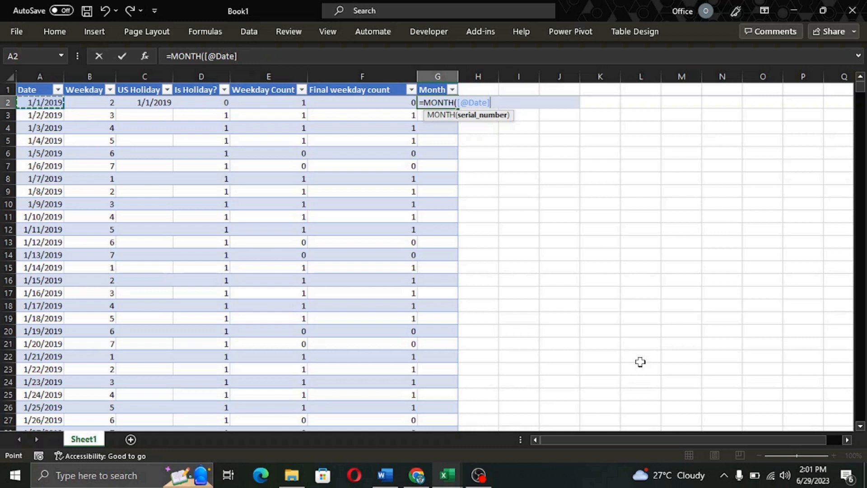
{"action": "type", "text": ")"}
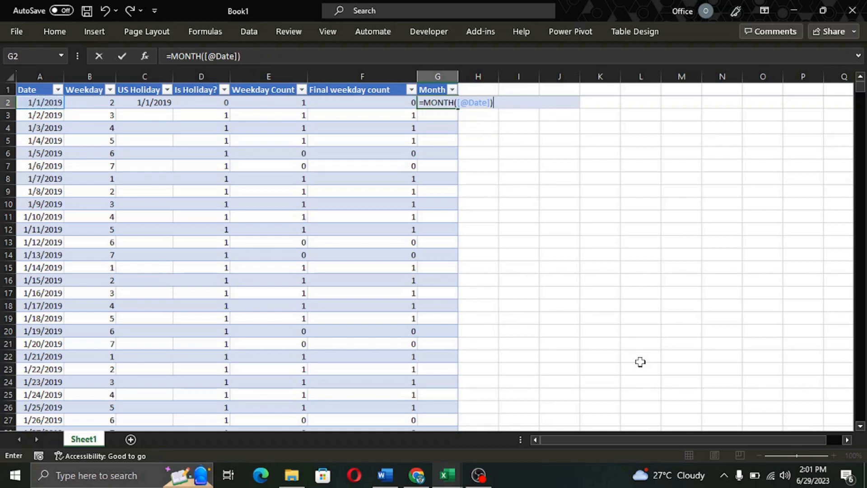
{"action": "key", "text": "Return"}
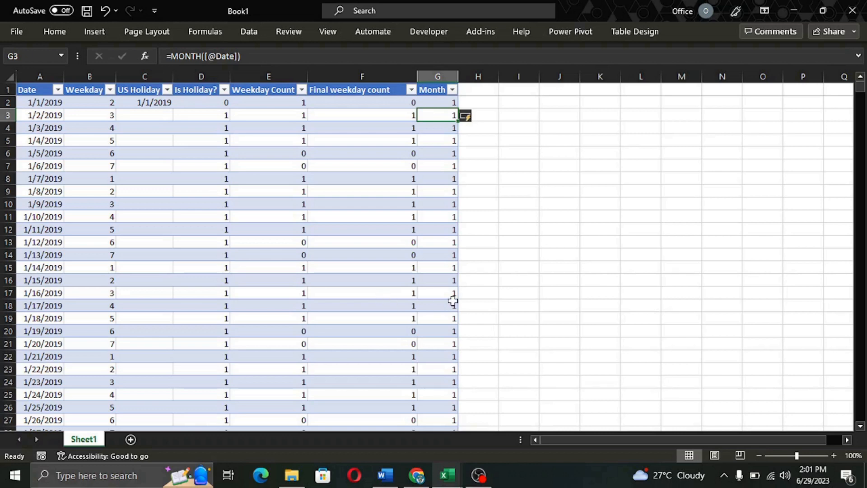
- Add a Month Name column to the table with its header in H1
{"action": "scroll", "coordinate": [452, 299], "scroll_direction": "down", "scroll_amount": 6}
{"action": "scroll", "coordinate": [452, 299], "scroll_direction": "down", "scroll_amount": 3}
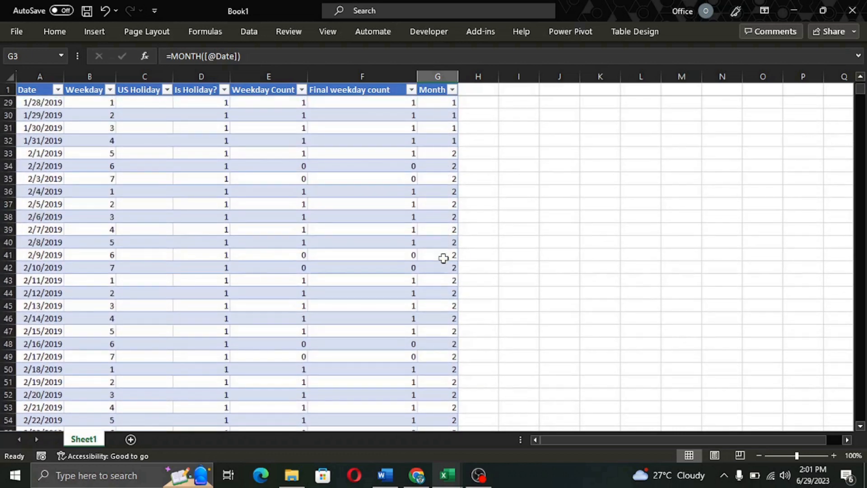
{"action": "scroll", "coordinate": [445, 338], "scroll_direction": "up", "scroll_amount": 9}
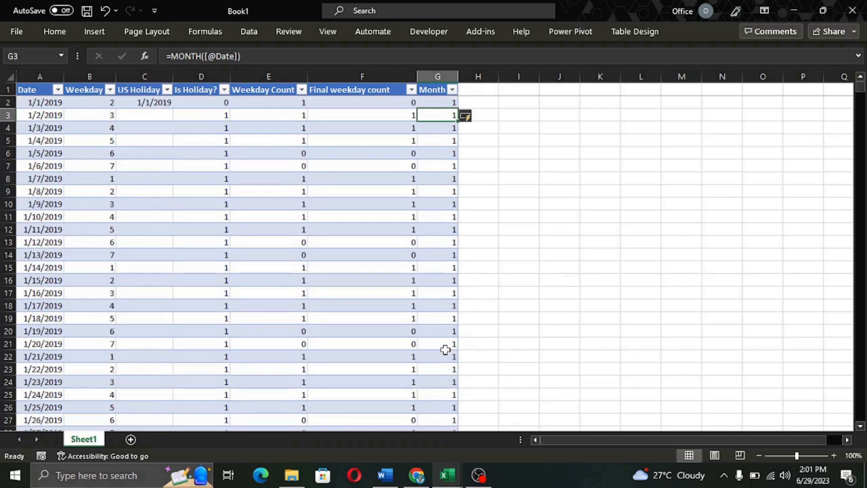
{"action": "left_click", "coordinate": [479, 89]}
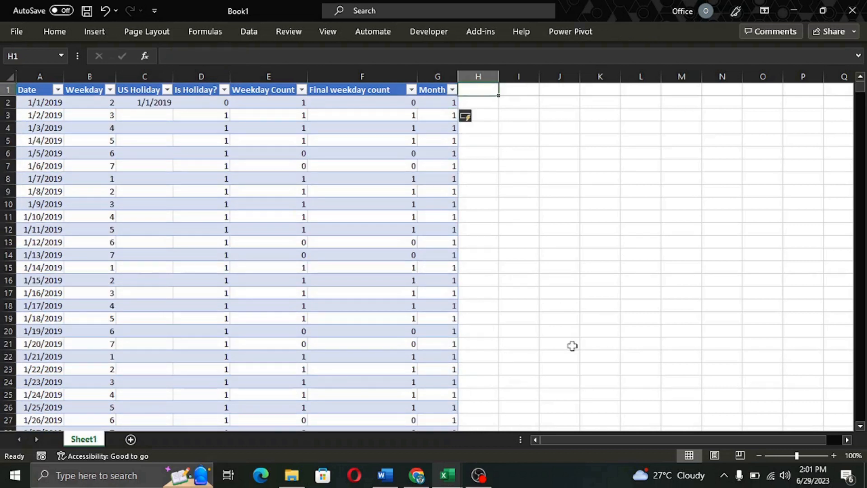
{"action": "type", "text": "Month"}
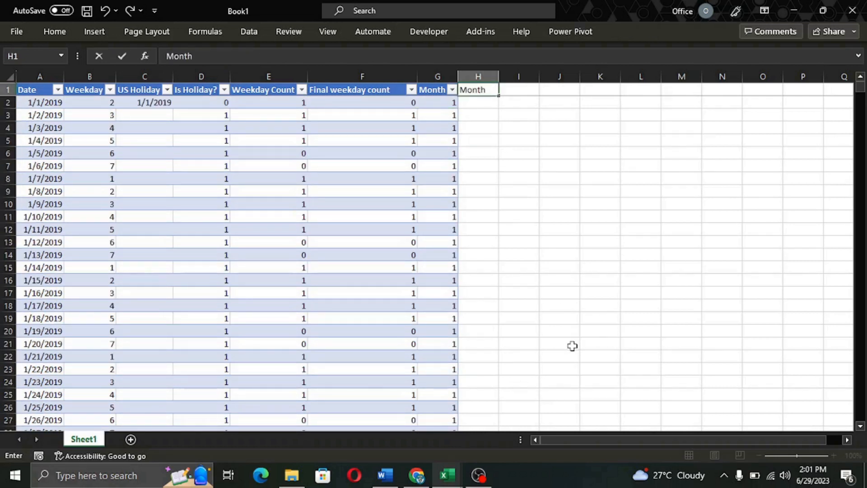
{"action": "type", "text": " Name"}
{"action": "key", "text": "Return"}
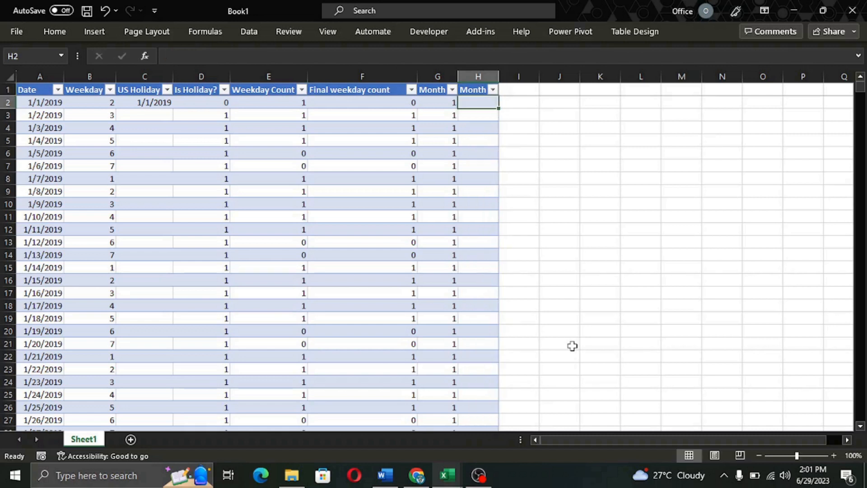
{"action": "type", "text": "=tex"}
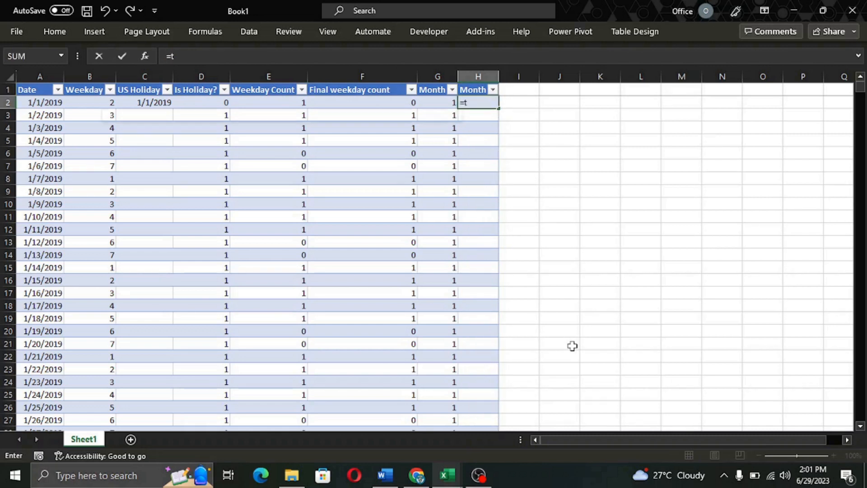
{"action": "key", "text": "Tab"}
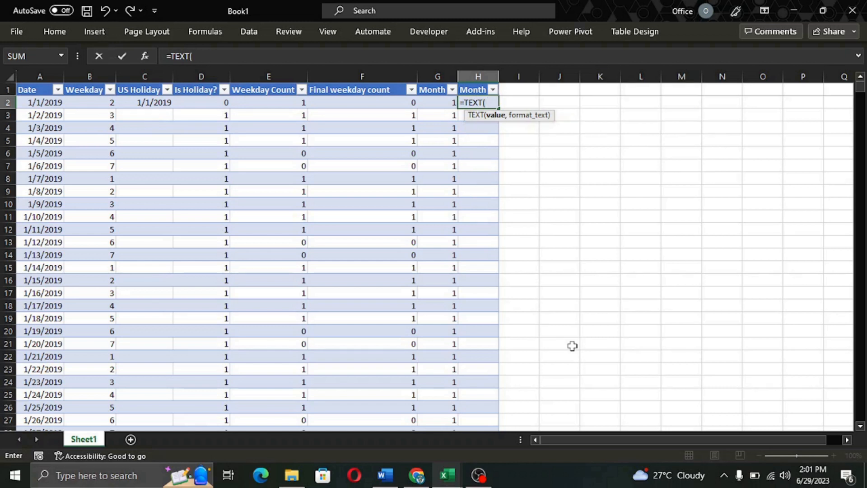
{"action": "key", "text": "Left"}
{"action": "key", "text": "Left"}
{"action": "key", "text": "Left"}
{"action": "key", "text": "Left"}
{"action": "key", "text": "Left"}
{"action": "key", "text": "Left"}
{"action": "key", "text": "Left"}
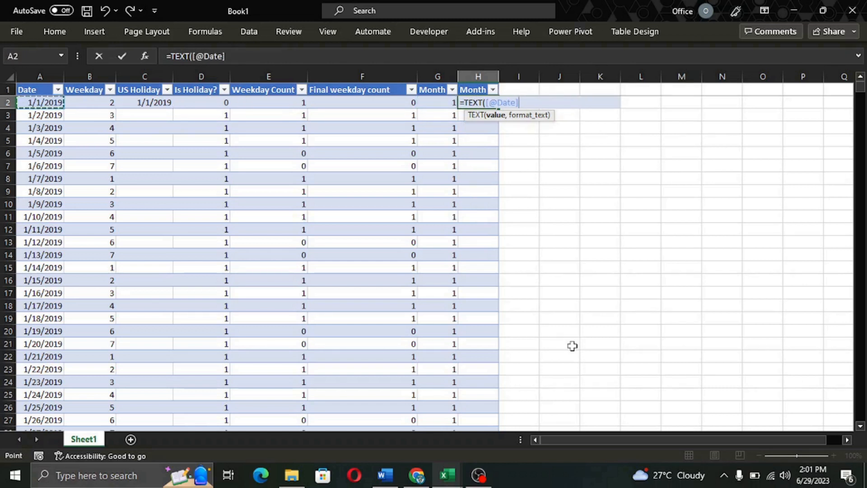
{"action": "type", "text": ","}
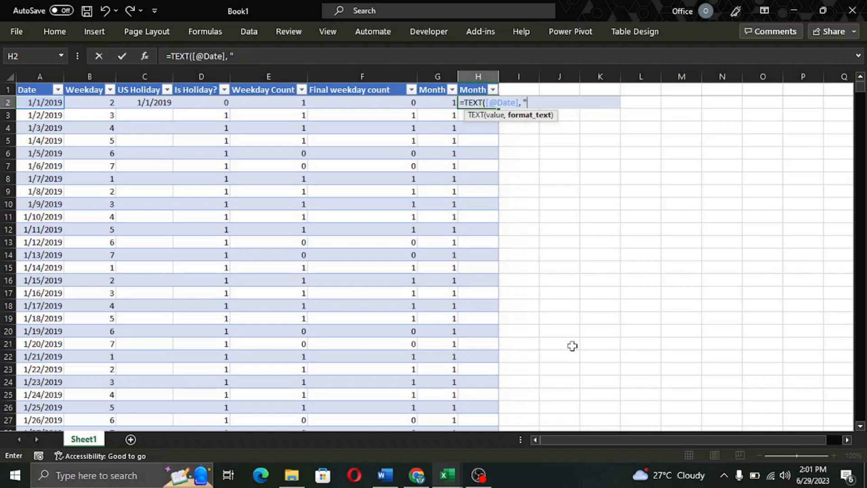
{"action": "type", "text": " \"mmmm\""}
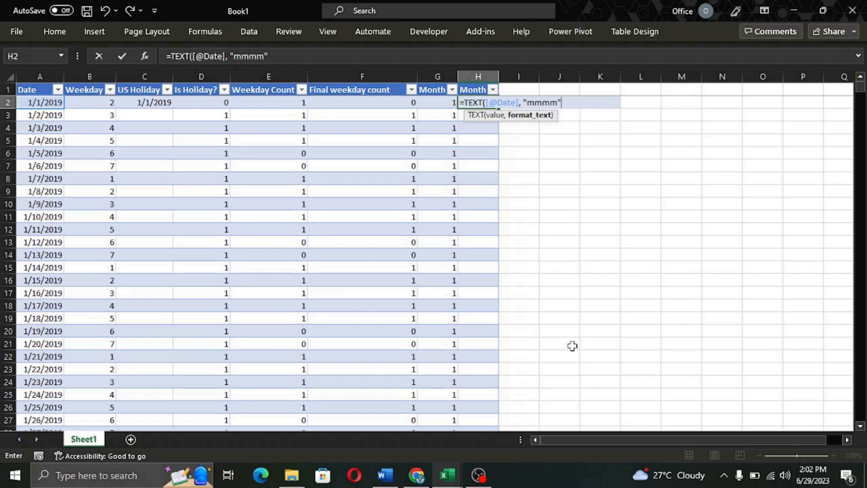
{"action": "type", "text": ")"}
{"action": "key", "text": "Return"}
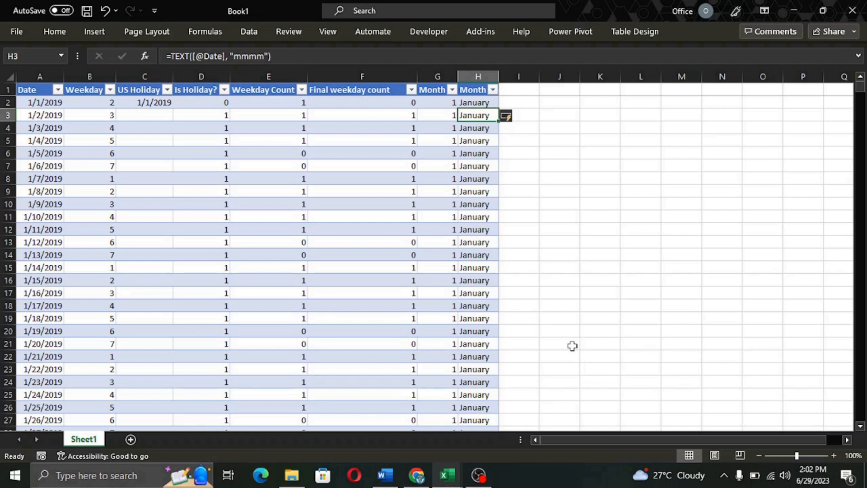
- Add a Year column to the table with its header in I1
{"action": "key", "text": "Up"}
{"action": "key", "text": "Up"}
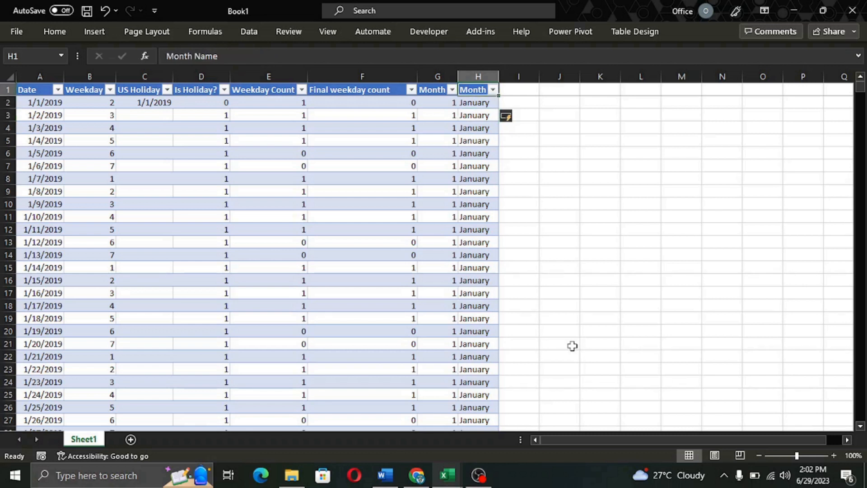
{"action": "key", "text": "Right"}
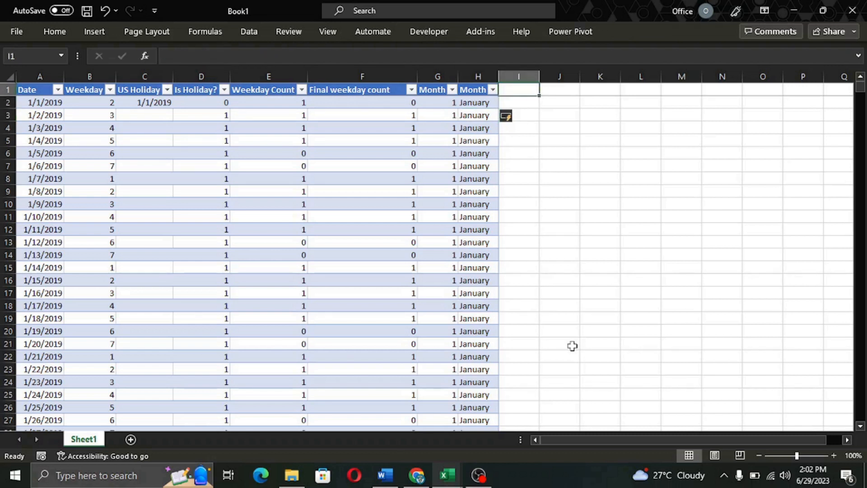
{"action": "type", "text": "Year"}
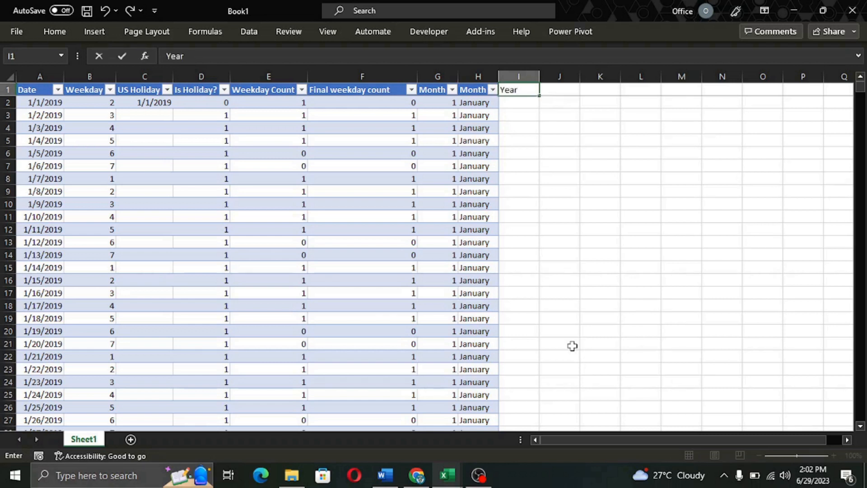
{"action": "key", "text": "Return"}
{"action": "type", "text": "=ye"}
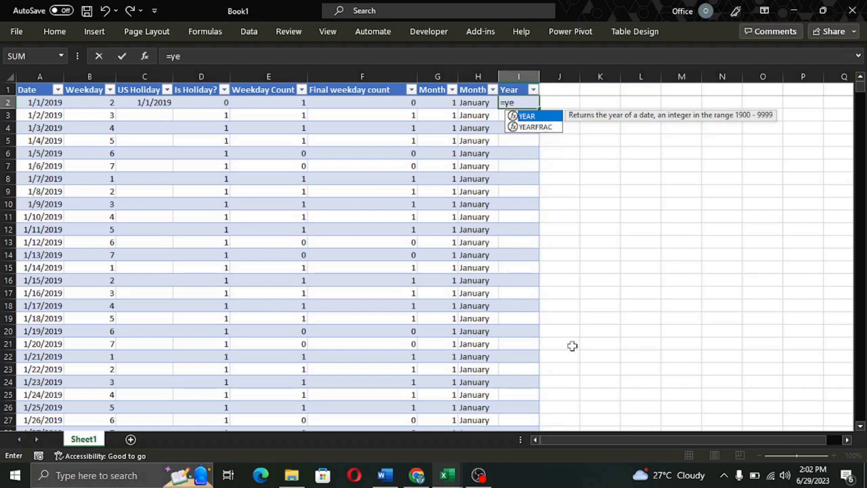
{"action": "key", "text": "Tab"}
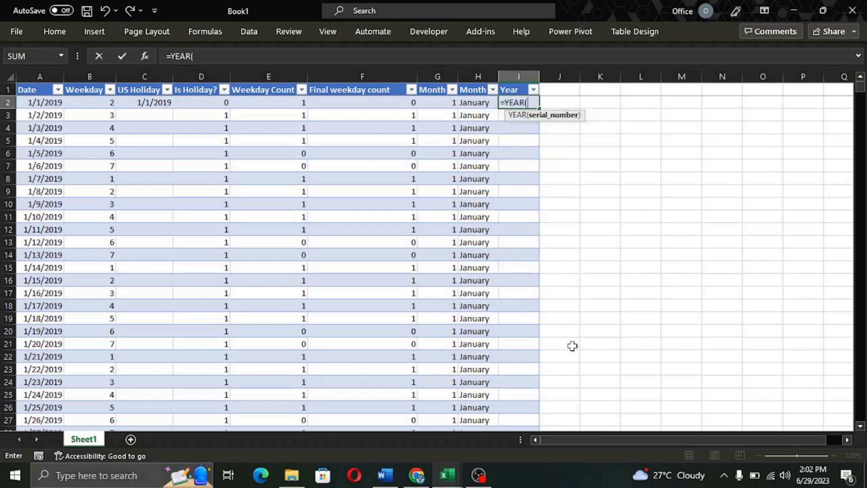
{"action": "key", "text": "Left"}
{"action": "key", "text": "Left"}
{"action": "key", "text": "Left"}
{"action": "key", "text": "Left"}
{"action": "key", "text": "Left"}
{"action": "key", "text": "Left"}
{"action": "key", "text": "Left"}
{"action": "key", "text": "Left"}
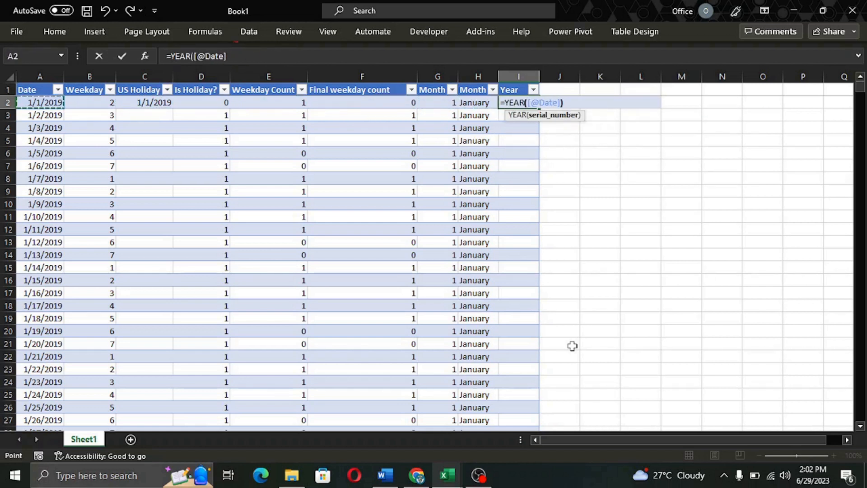
{"action": "type", "text": ")"}
{"action": "key", "text": "Return"}
- Add an MMM-YYYY column to the table with its header in J1
{"action": "key", "text": "Up"}
{"action": "key", "text": "Up"}
{"action": "key", "text": "Right"}
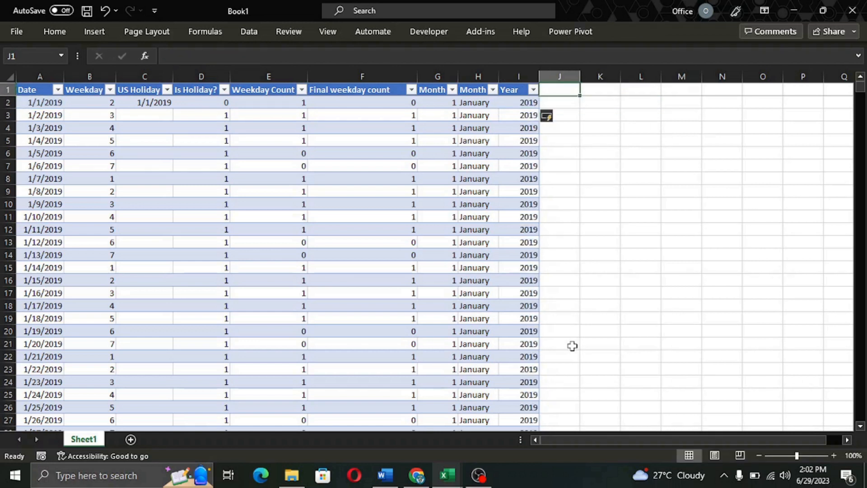
{"action": "type", "text": "MMM-YYYY"}
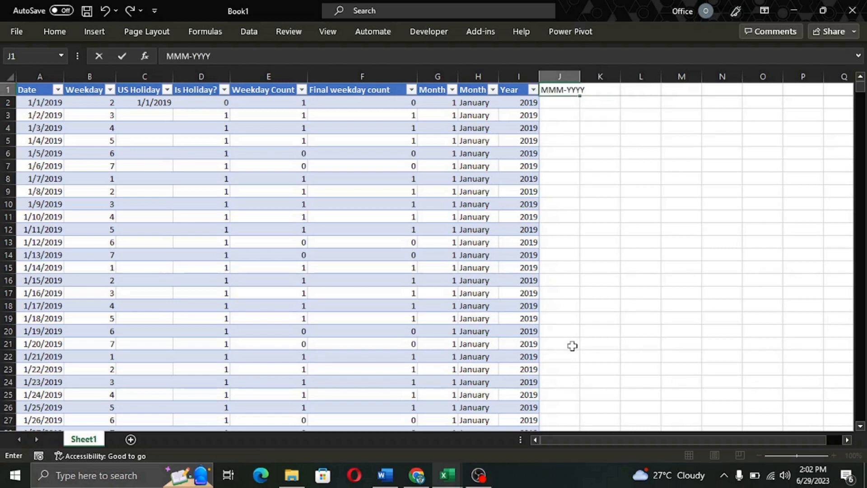
{"action": "key", "text": "Return"}
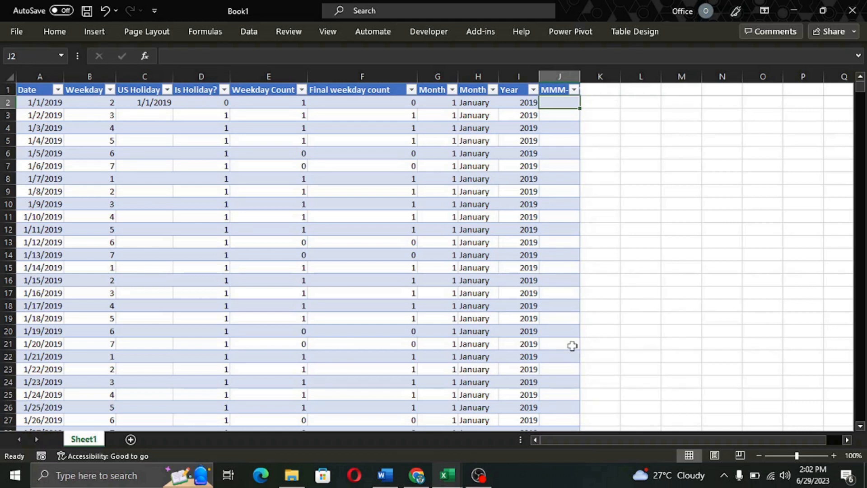
{"action": "type", "text": "="}
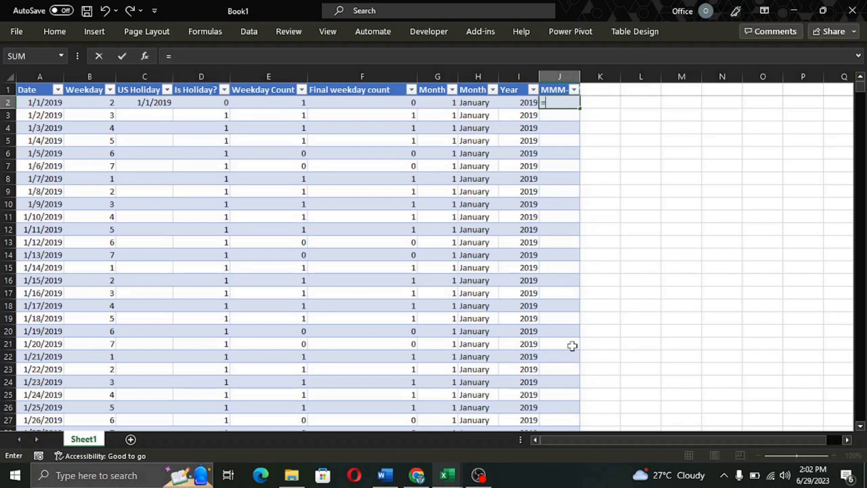
{"action": "type", "text": "TEXT("}
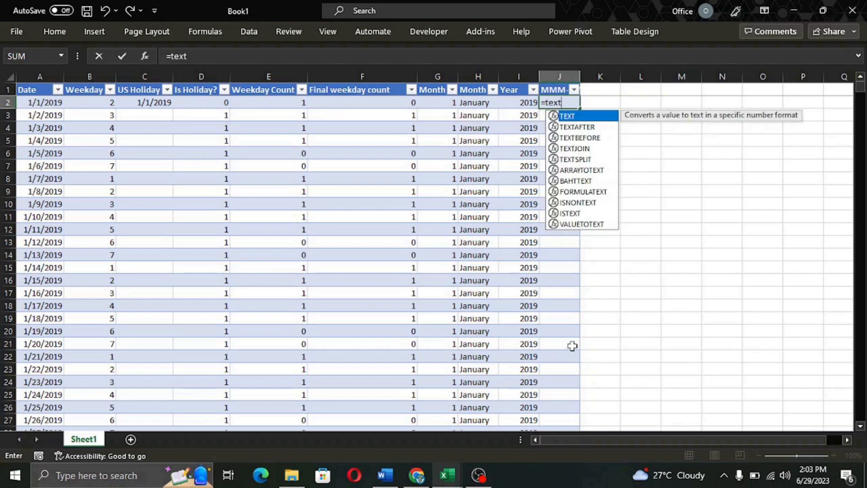
{"action": "key", "text": "Left"}
{"action": "key", "text": "Left"}
{"action": "key", "text": "Left"}
{"action": "key", "text": "Left"}
{"action": "key", "text": "Left"}
{"action": "key", "text": "Left"}
{"action": "key", "text": "Left"}
{"action": "key", "text": "Left"}
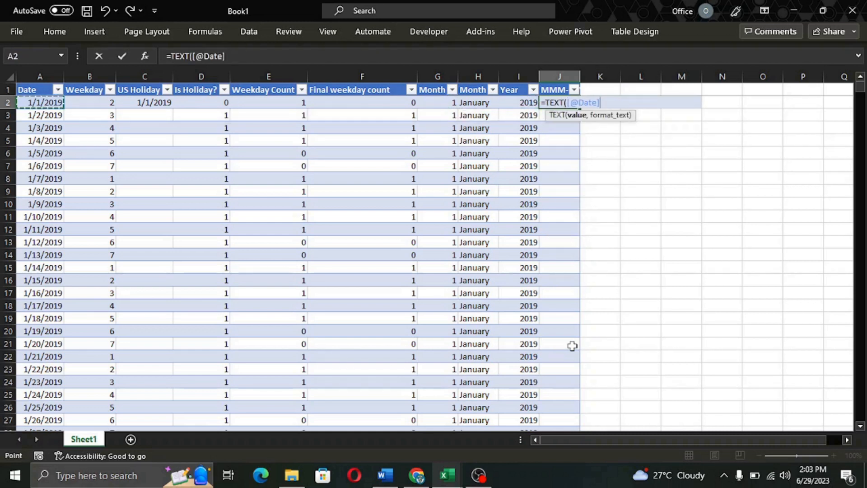
{"action": "type", "text": ","}
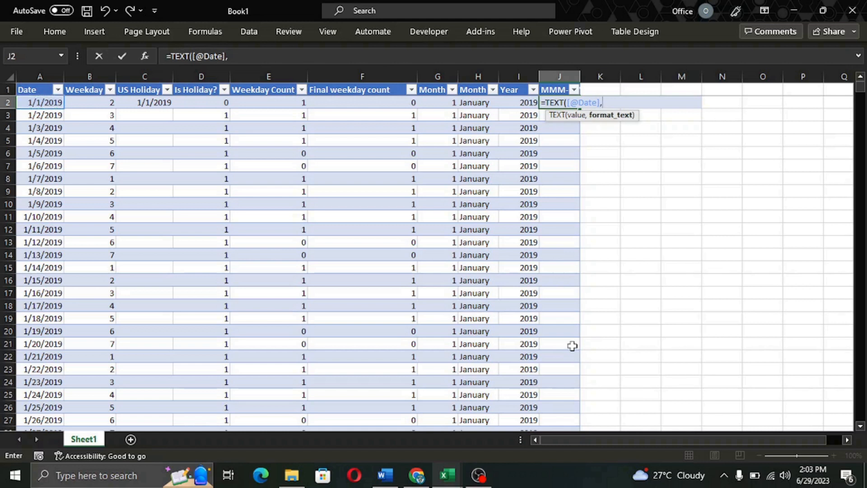
{"action": "type", "text": " \"mmm-"}
{"action": "type", "text": "yyyy\""}
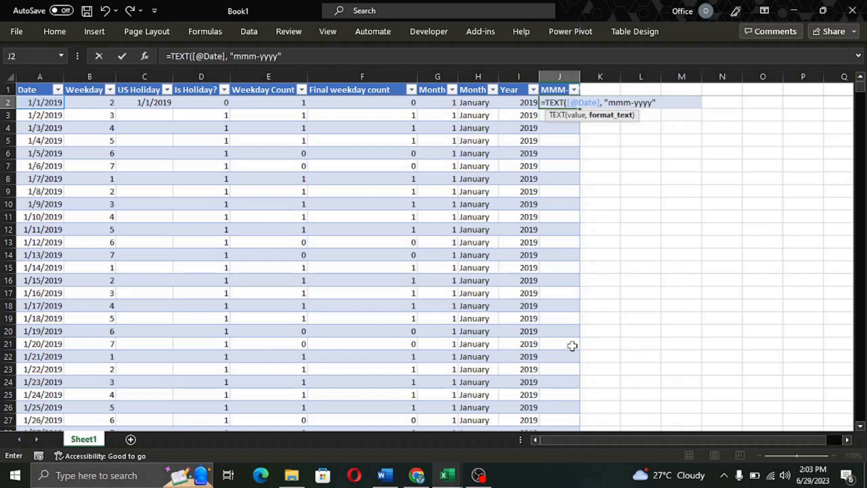
{"action": "type", "text": ")"}
{"action": "key", "text": "Return"}
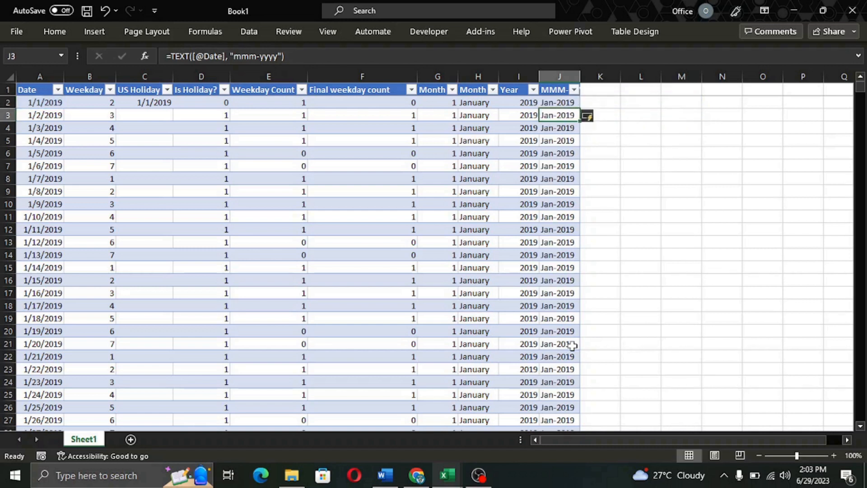
- Add a "Week of the year" column to the table with its header in K1
{"action": "key", "text": "Up"}
{"action": "key", "text": "Up"}
{"action": "key", "text": "Right"}
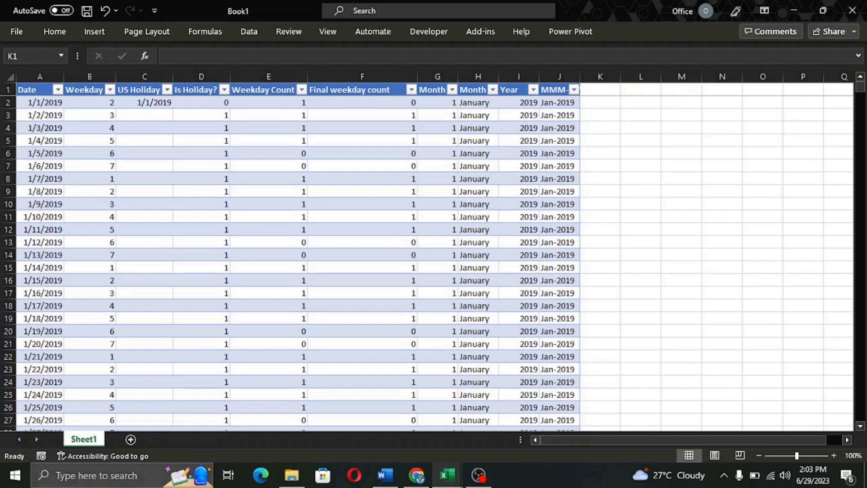
{"action": "left_click", "coordinate": [606, 89]}
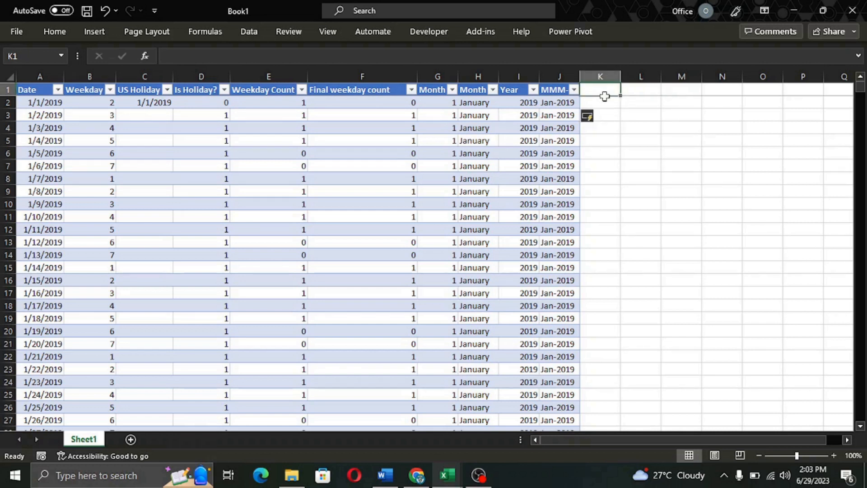
{"action": "type", "text": "We"}
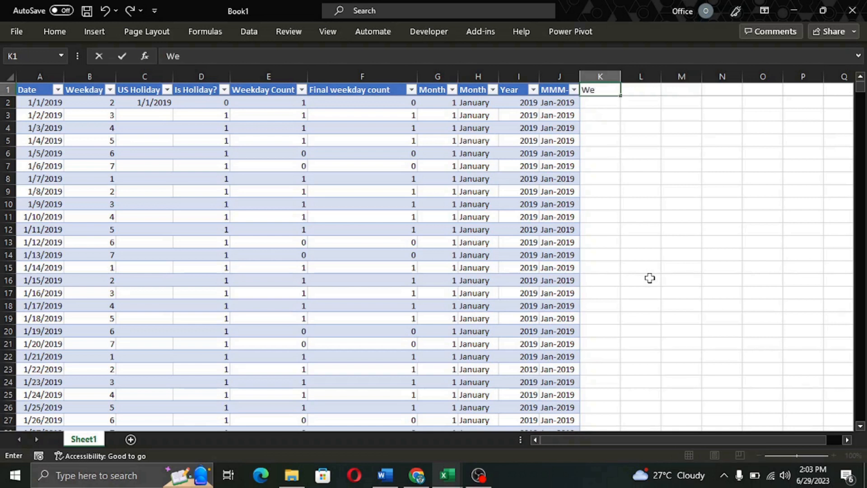
{"action": "type", "text": "ek of the "}
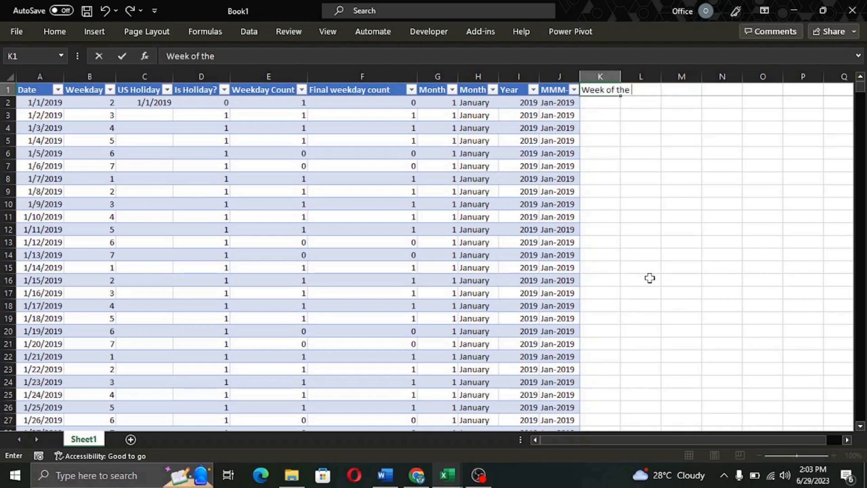
{"action": "type", "text": "yea"}
{"action": "key", "text": "Return"}
{"action": "type", "text": "=week"}
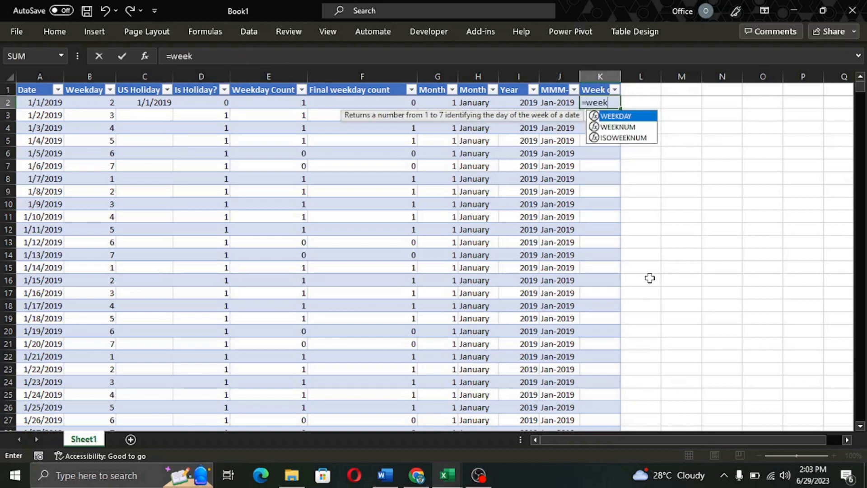
{"action": "key", "text": "Down"}
{"action": "key", "text": "Tab"}
{"action": "key", "text": "Left"}
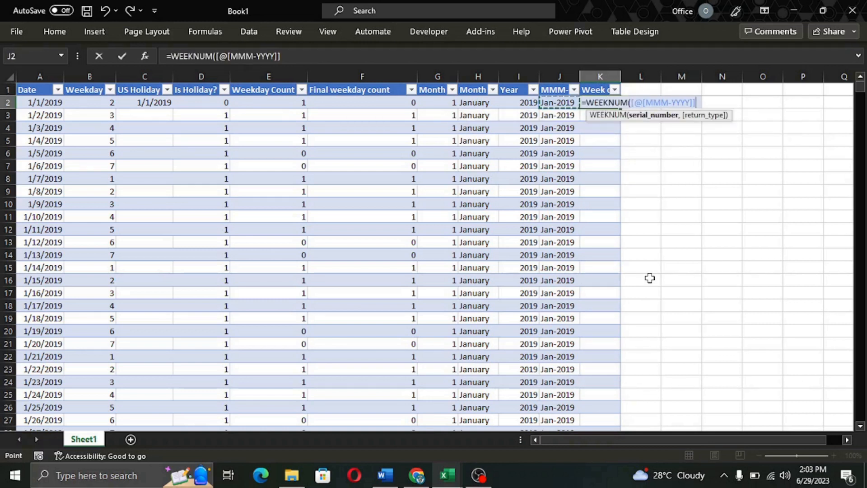
{"action": "key", "text": "Left"}
{"action": "key", "text": "Left"}
{"action": "key", "text": "Left"}
{"action": "key", "text": "Left"}
{"action": "key", "text": "Left"}
{"action": "key", "text": "Left"}
{"action": "key", "text": "Left"}
{"action": "key", "text": "Left"}
{"action": "key", "text": "Left"}
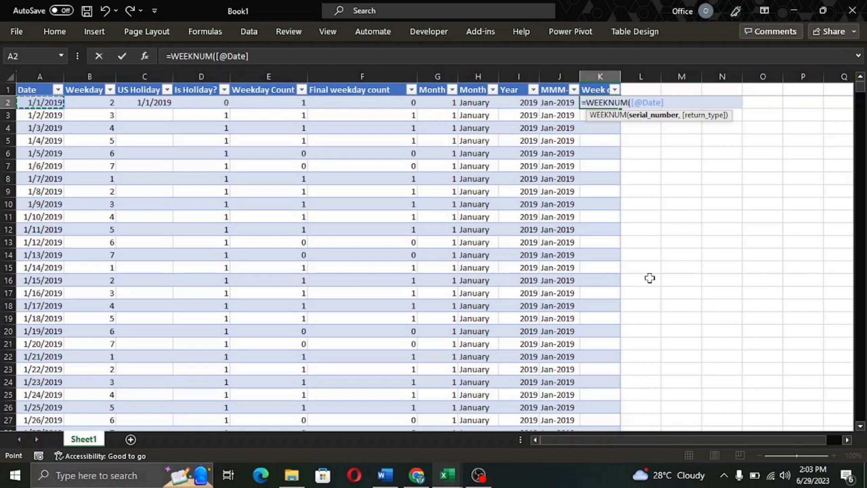
{"action": "type", "text": ","}
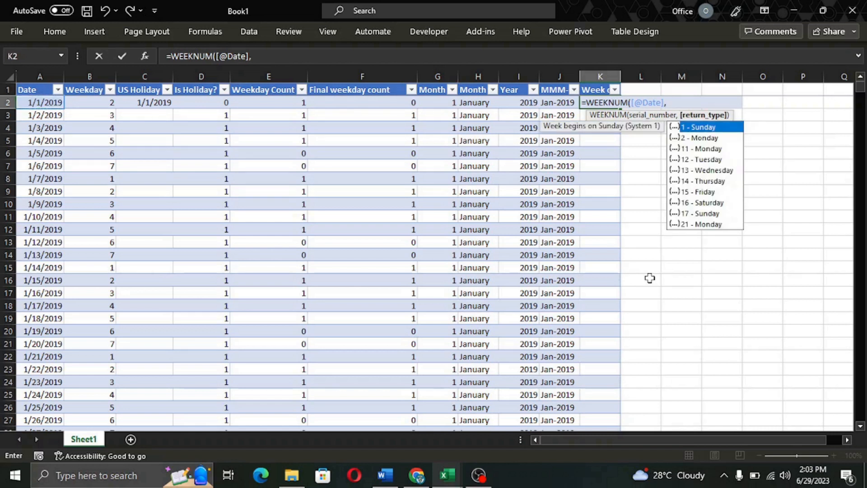
{"action": "key", "text": "Down"}
{"action": "key", "text": "Down"}
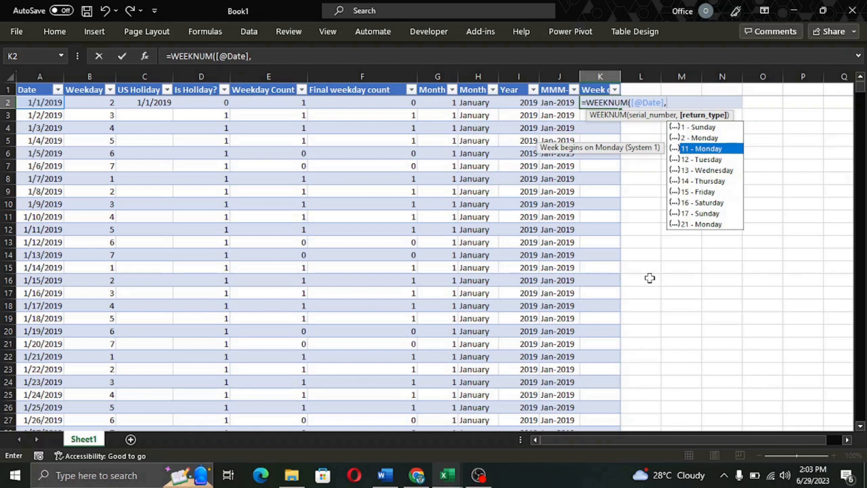
{"action": "key", "text": "Tab"}
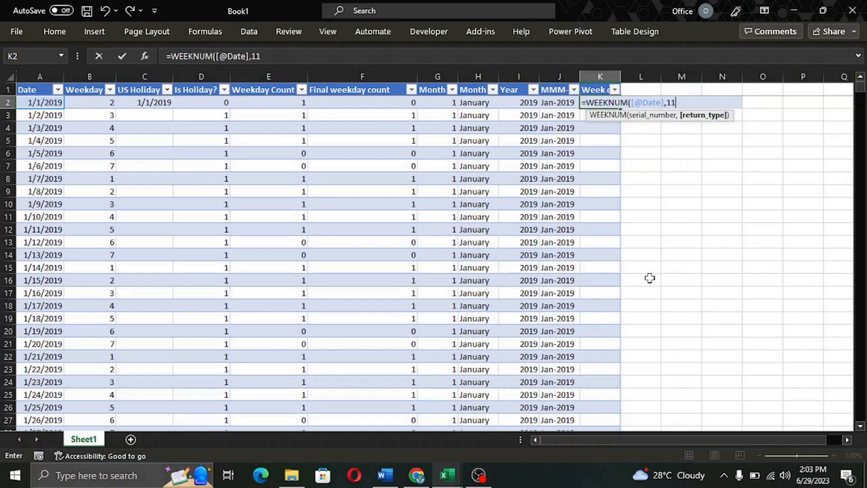
{"action": "type", "text": ")"}
{"action": "key", "text": "Return"}
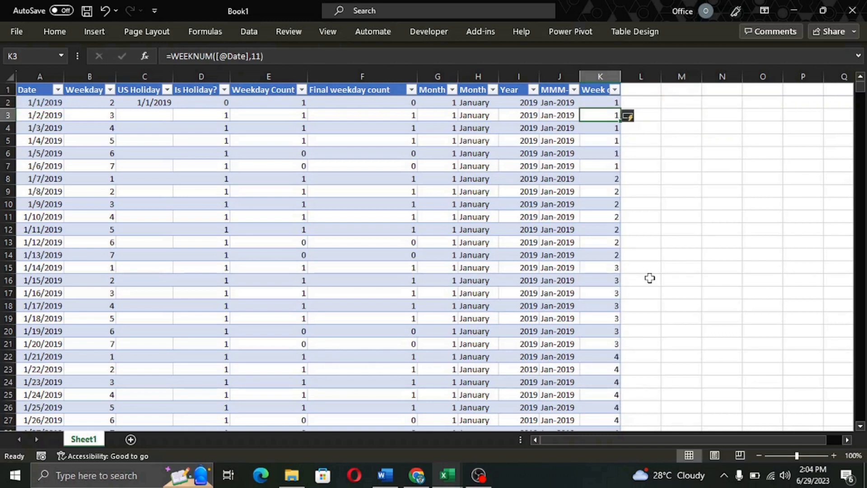
- Add a "Week of the month" column to the table with its header in L1
{"action": "left_click", "coordinate": [642, 89]}
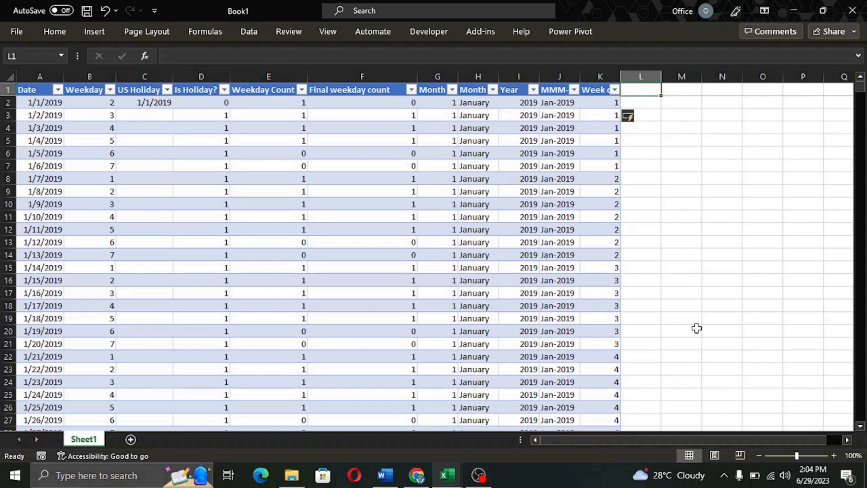
{"action": "type", "text": "Week of the o"}
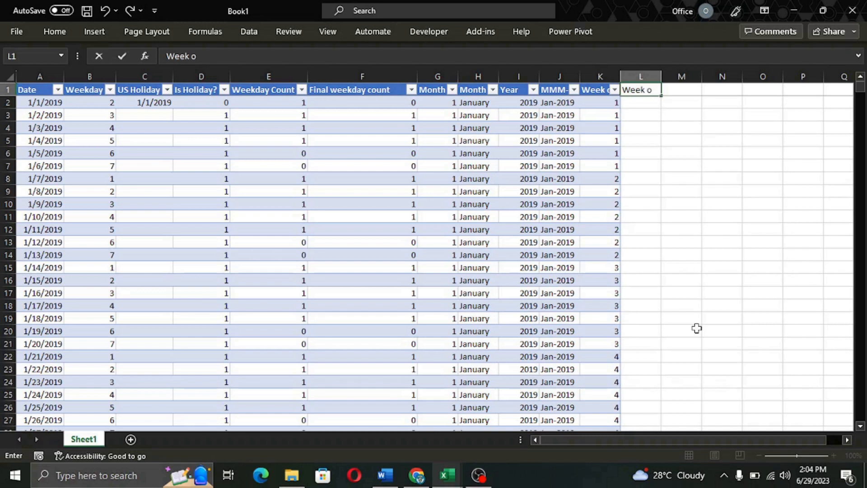
{"action": "key", "text": "BackSpace"}
{"action": "type", "text": "month"}
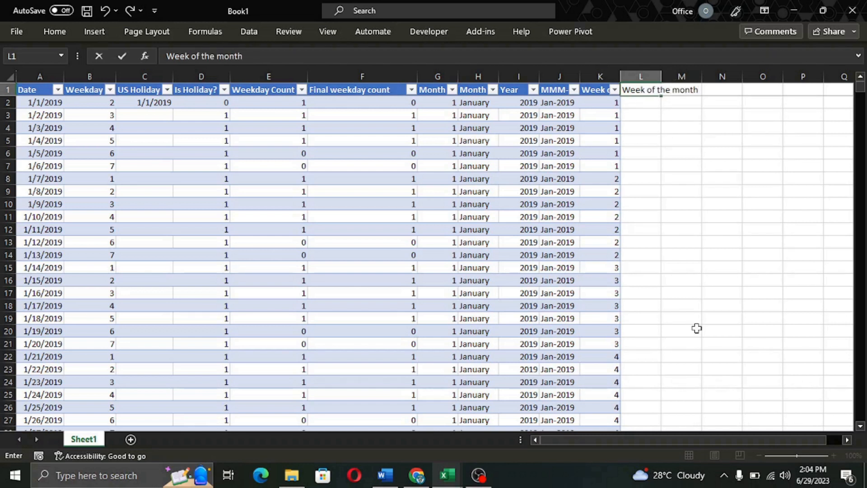
{"action": "key", "text": "Return"}
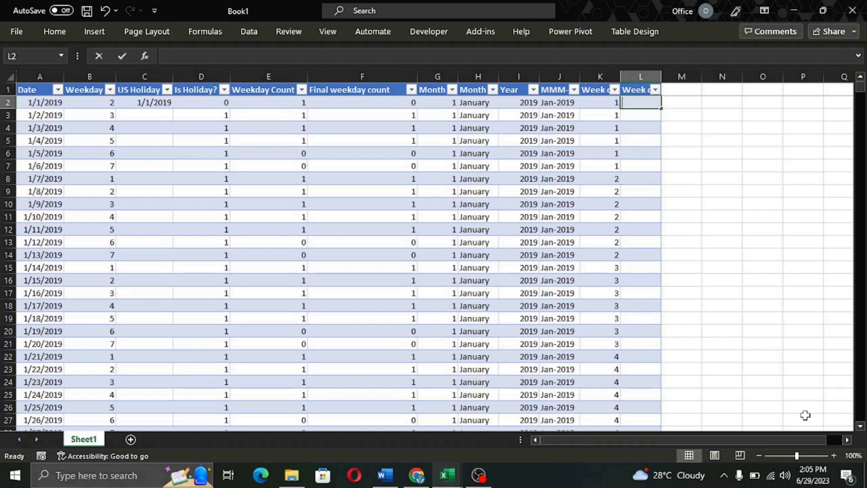
- Begin the Week of the month formula in L2 with =([@[Week of the year]]-WEEKNUM(
{"action": "type", "text": "="}
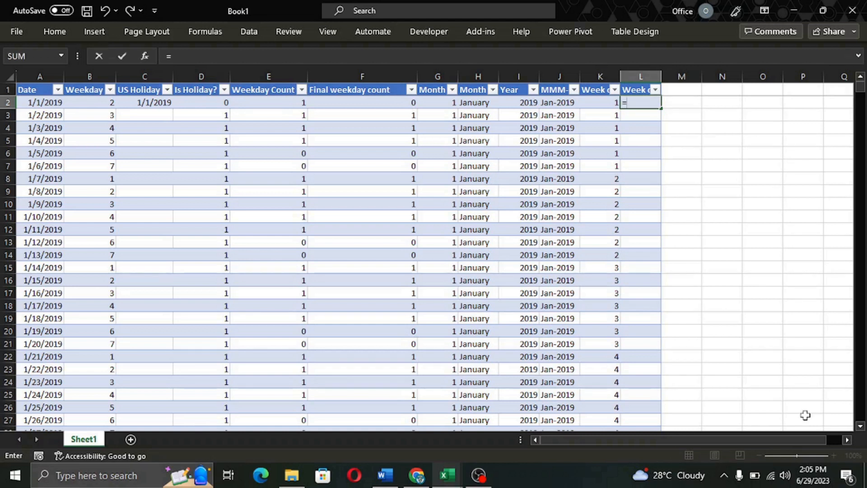
{"action": "type", "text": "("}
{"action": "key", "text": "Left"}
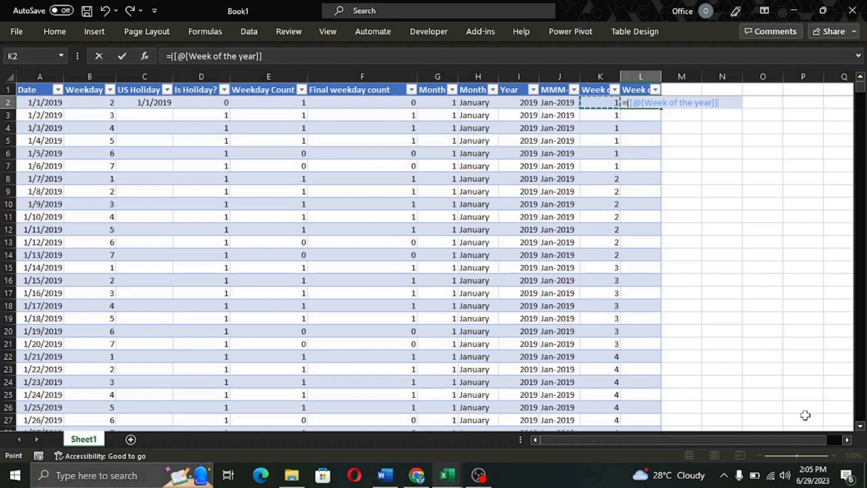
{"action": "type", "text": "-"}
{"action": "type", "text": "W"}
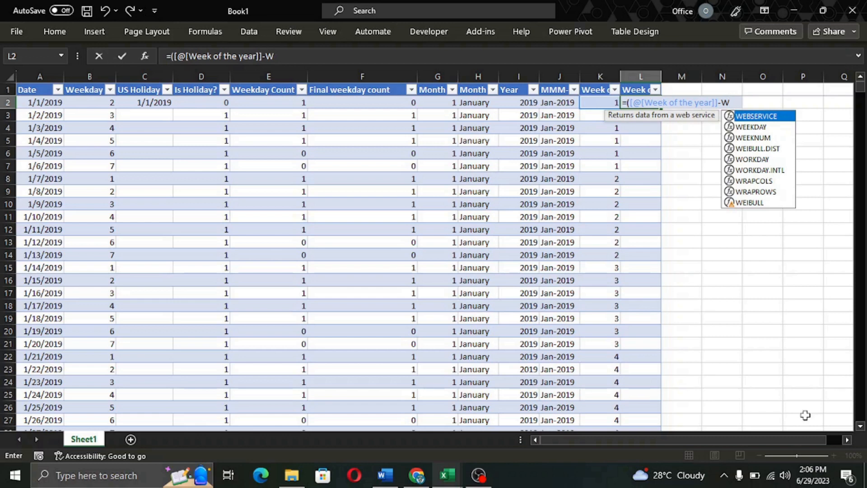
{"action": "type", "text": "ee"}
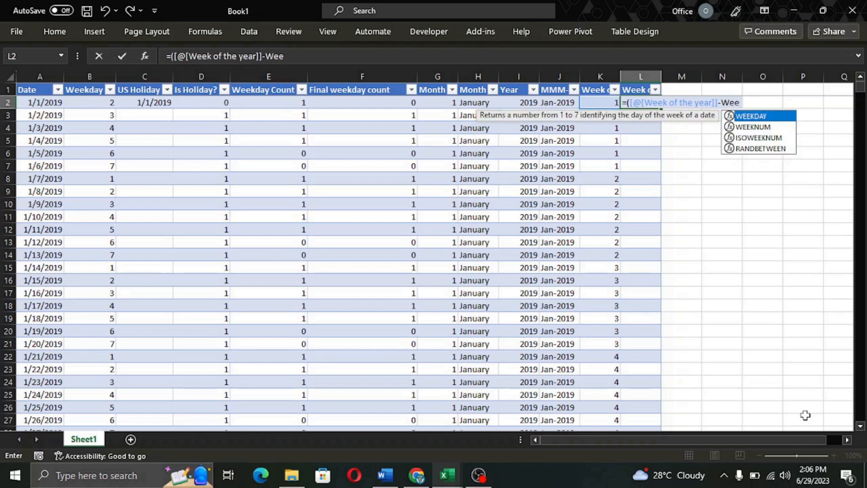
{"action": "key", "text": "Down"}
{"action": "key", "text": "Tab"}
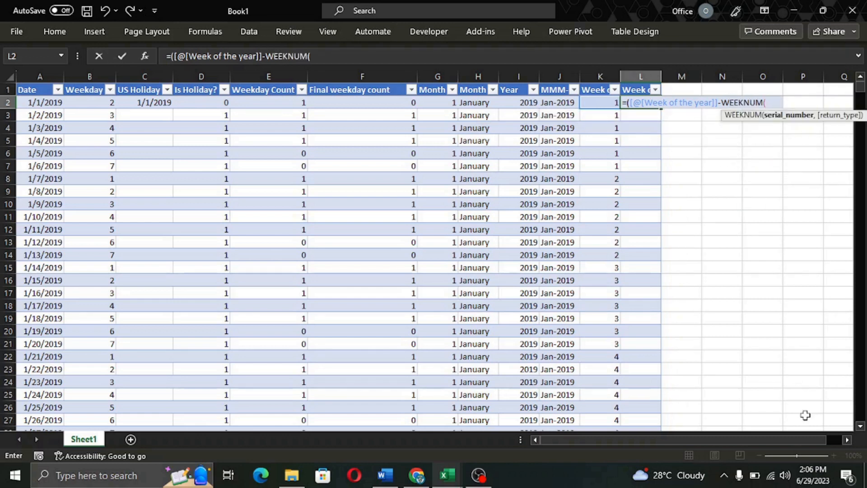
{"action": "type", "text": "date"}
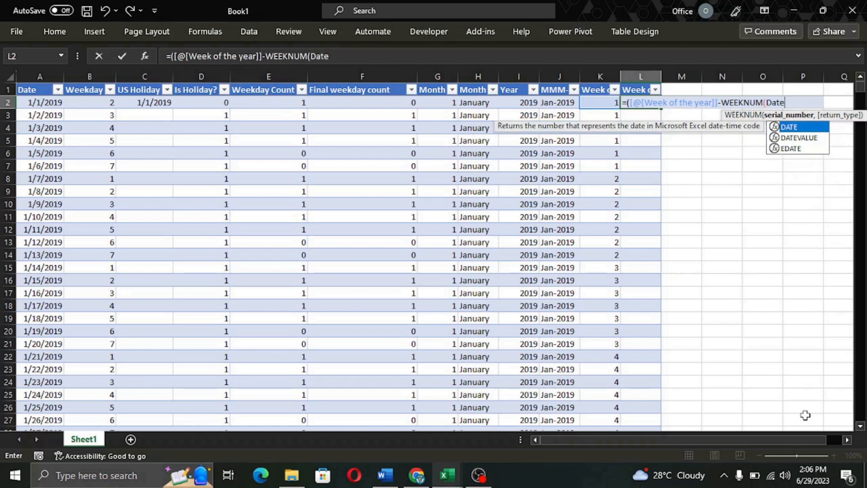
{"action": "key", "text": "Tab"}
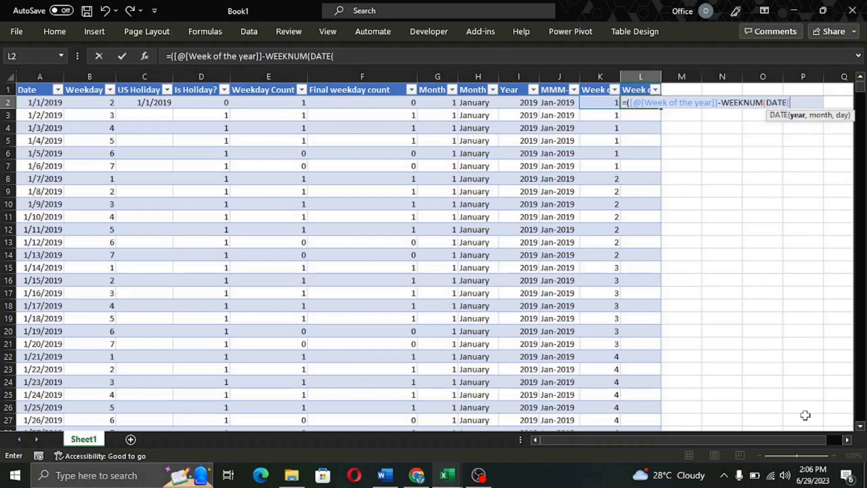
{"action": "key", "text": "Left"}
{"action": "key", "text": "Left"}
{"action": "key", "text": "Left"}
{"action": "key", "text": "Left"}
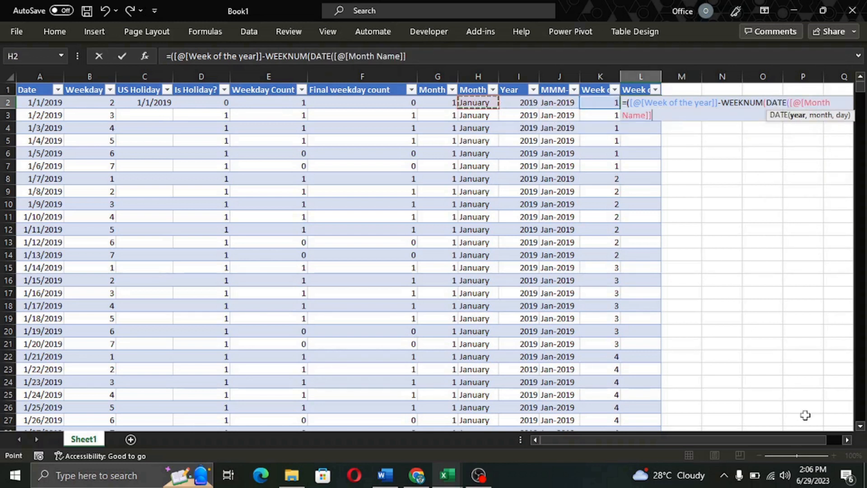
{"action": "key", "text": "Right"}
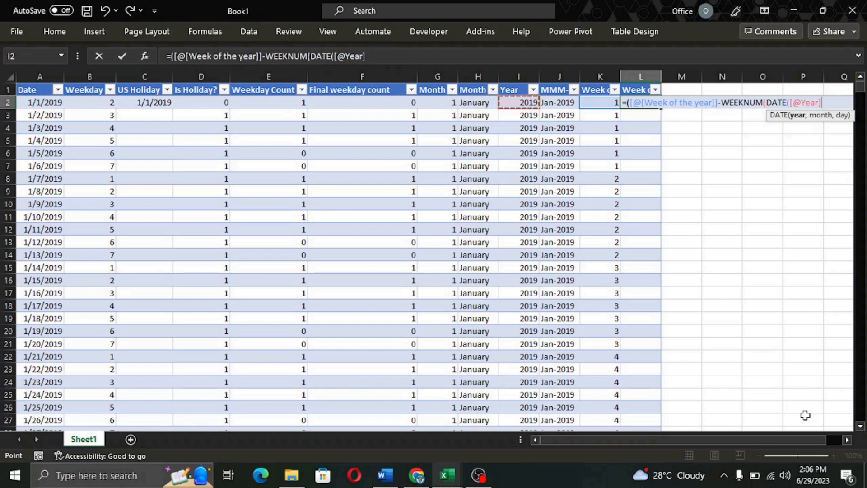
{"action": "type", "text": ","}
{"action": "key", "text": "Left"}
{"action": "key", "text": "Left"}
{"action": "key", "text": "Left"}
{"action": "key", "text": "Left"}
{"action": "key", "text": "Left"}
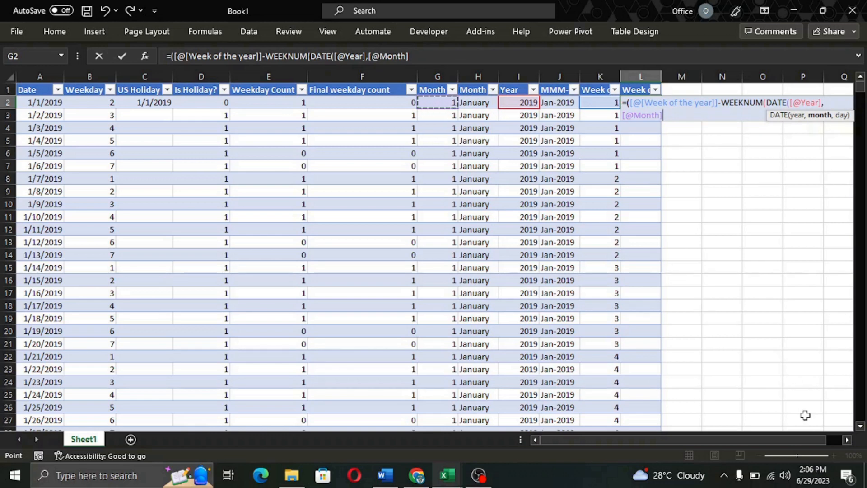
{"action": "type", "text": ","}
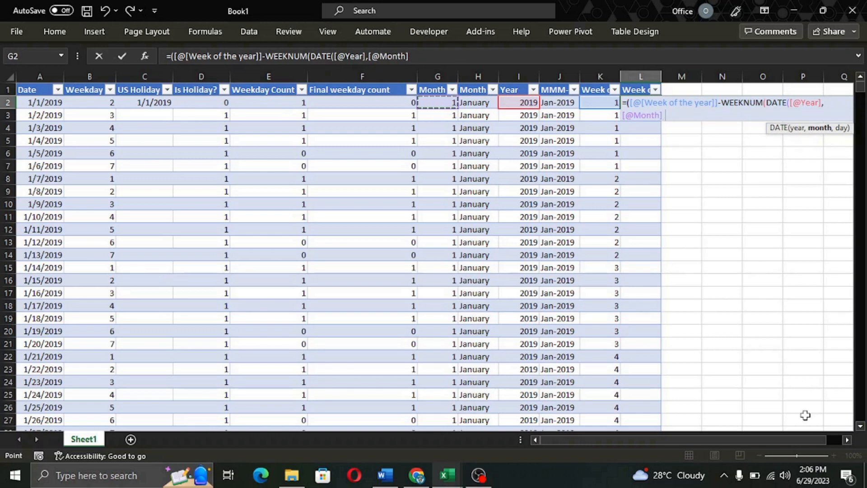
{"action": "type", "text": "1"}
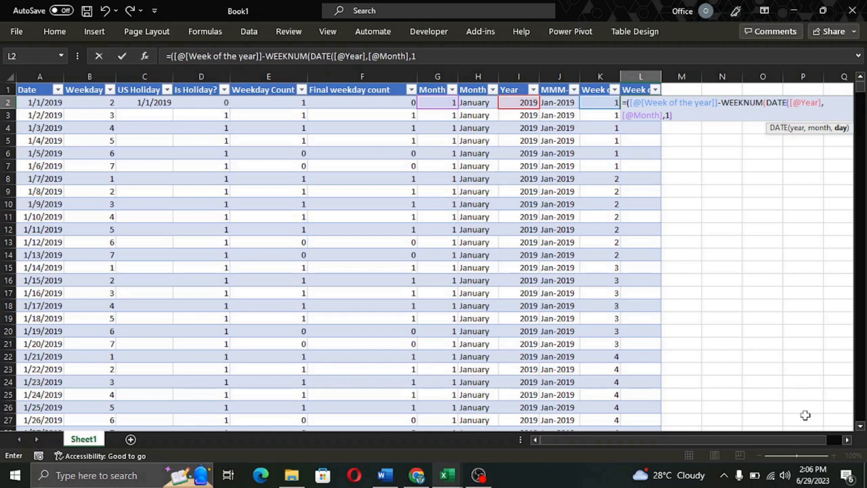
{"action": "type", "text": ")"}
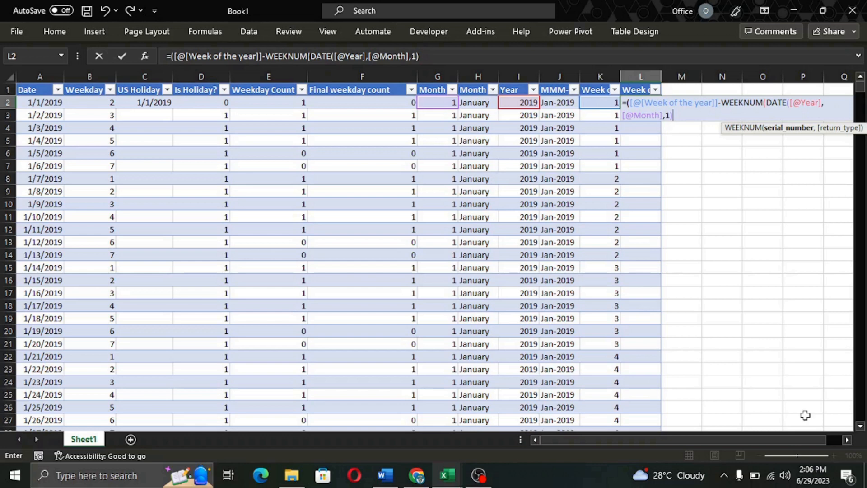
- Set the WEEKNUM return type to 11 (Monday), close both brackets and fill the Week of the month column with the formula
{"action": "type", "text": ","}
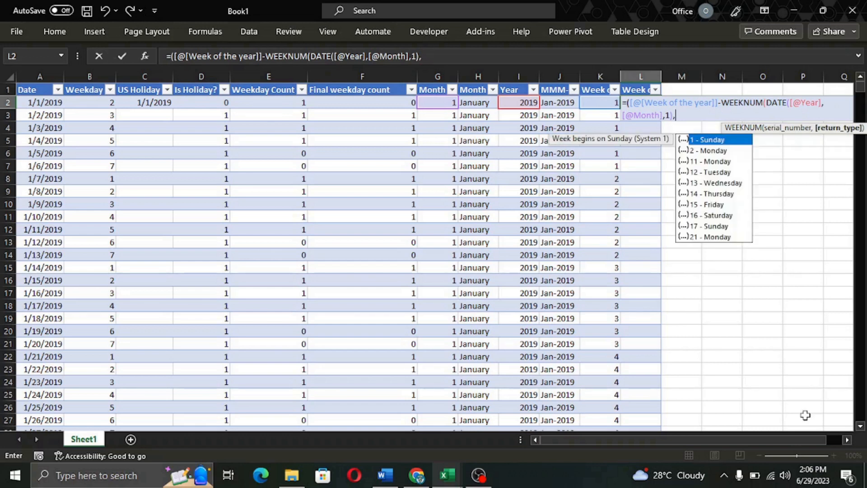
{"action": "key", "text": "Down"}
{"action": "key", "text": "Down"}
{"action": "key", "text": "Tab"}
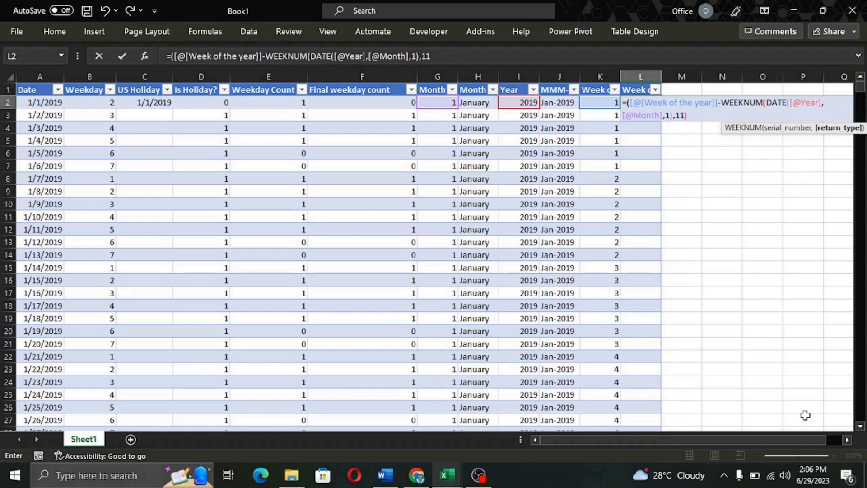
{"action": "type", "text": ")"}
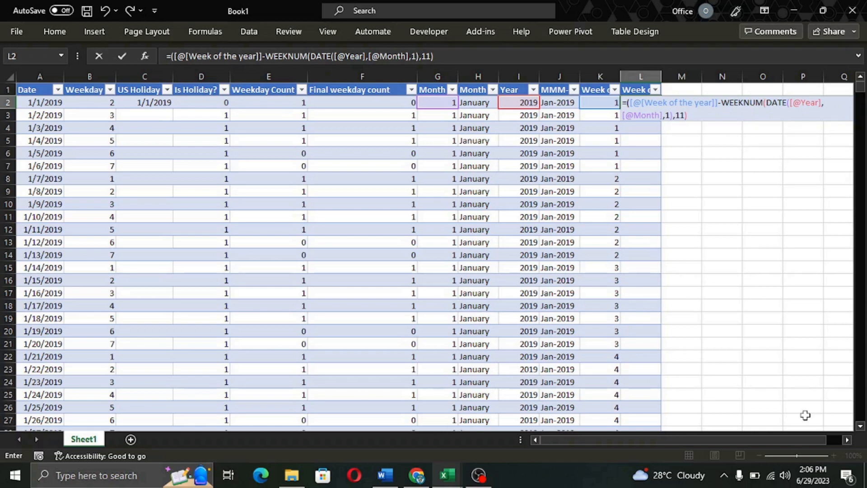
{"action": "type", "text": ")"}
{"action": "key", "text": "Return"}
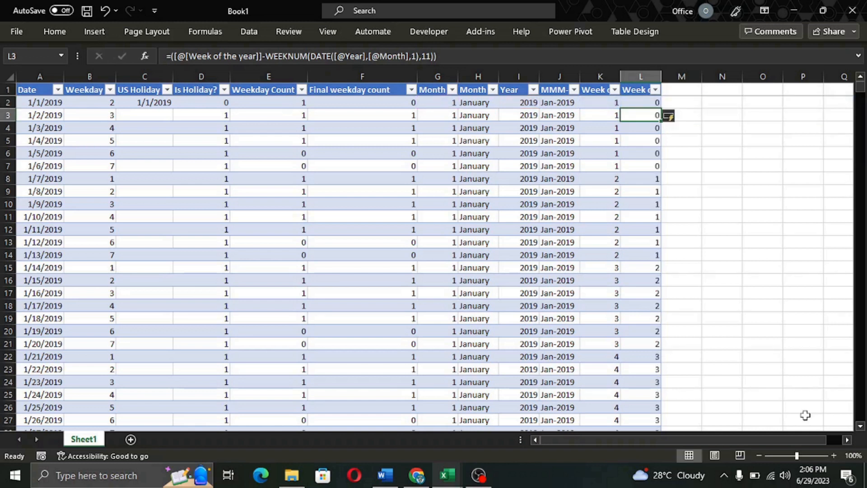
- Append +1 to the Week of the month formula in L2 and apply it to the whole column
{"action": "key", "text": "Up"}
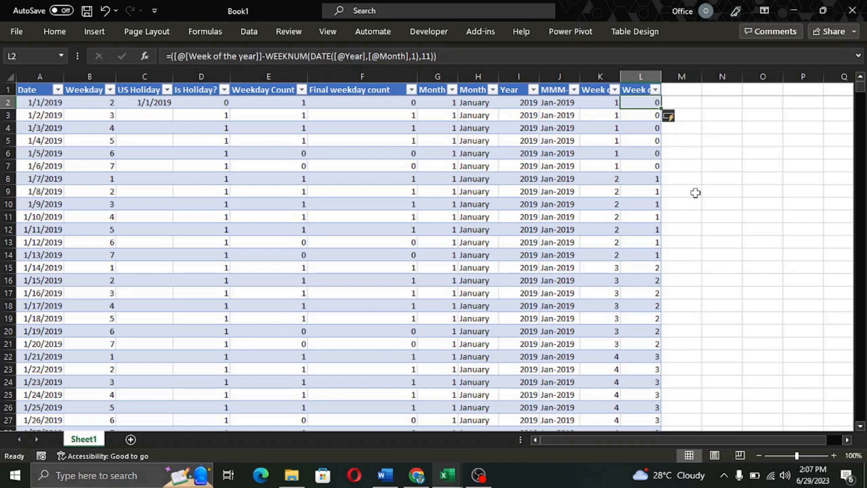
{"action": "left_click", "coordinate": [486, 63]}
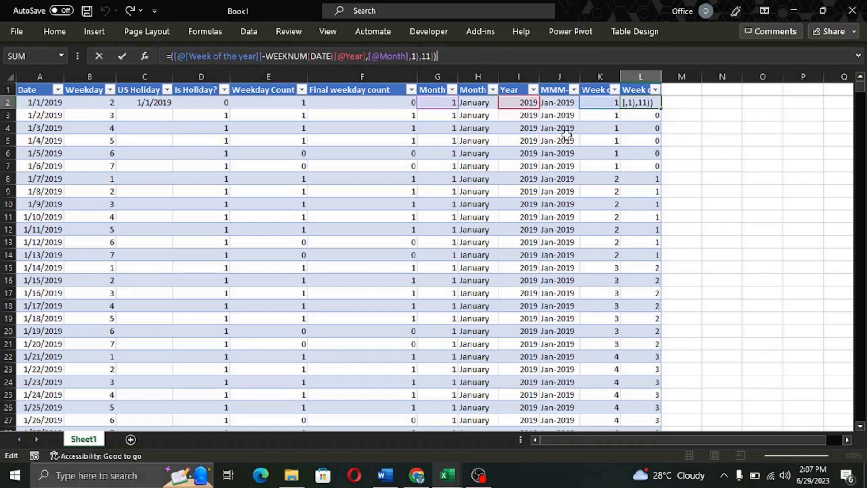
{"action": "type", "text": "+1"}
{"action": "key", "text": "Return"}
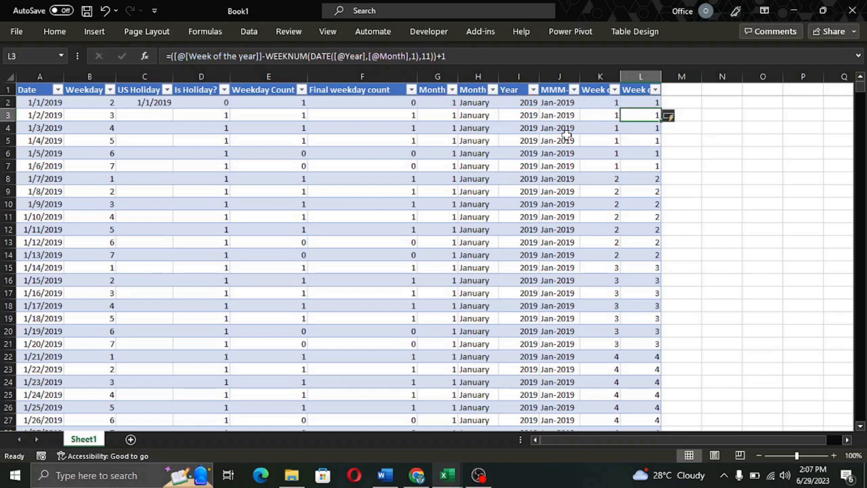
- Examine the Week of the year and Week of the month formulas in row 2, comparing them with the other columns
{"action": "key", "text": "Up"}
{"action": "key", "text": "Left"}
{"action": "key", "text": "Left"}
{"action": "key", "text": "Left"}
{"action": "key", "text": "Right"}
{"action": "key", "text": "Right"}
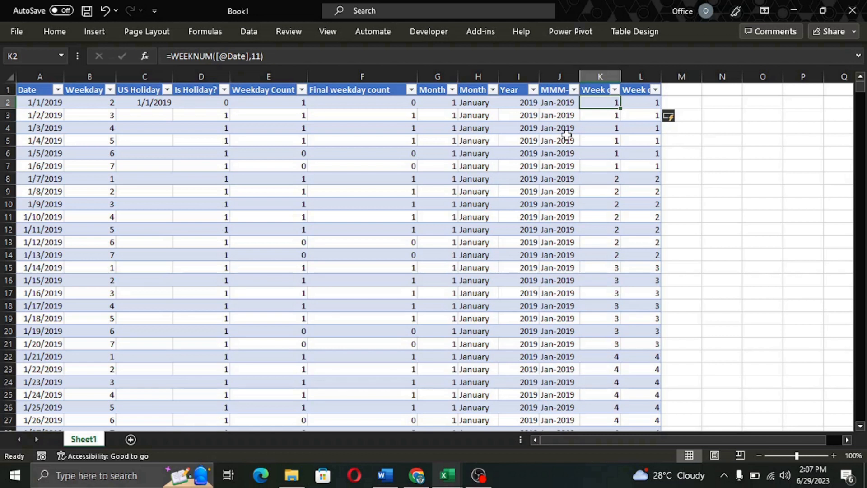
{"action": "key", "text": "Right"}
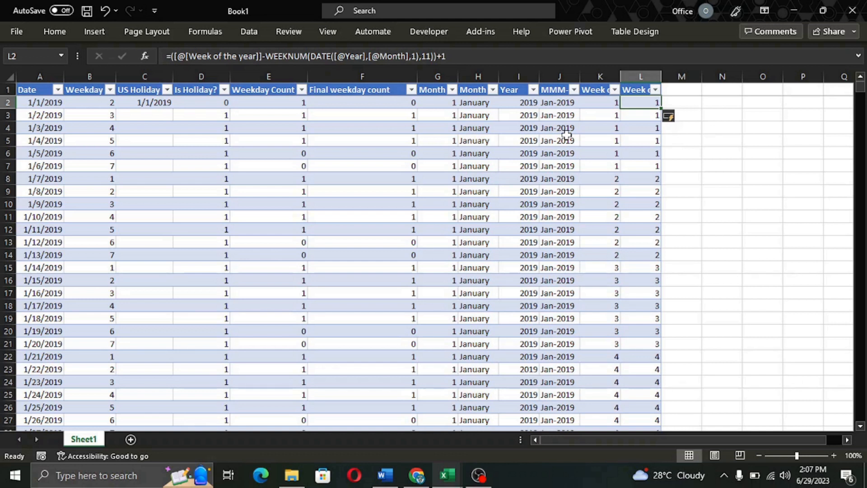
{"action": "key", "text": "Left"}
{"action": "key", "text": "Left"}
{"action": "key", "text": "Left"}
{"action": "key", "text": "Left"}
{"action": "key", "text": "Left"}
{"action": "key", "text": "Left"}
{"action": "key", "text": "Left"}
{"action": "key", "text": "Left"}
{"action": "key", "text": "Left"}
{"action": "key", "text": "Left"}
{"action": "key", "text": "Left"}
{"action": "key", "text": "Right"}
{"action": "key", "text": "Right"}
{"action": "key", "text": "Right"}
{"action": "key", "text": "Right"}
{"action": "key", "text": "Right"}
{"action": "key", "text": "Right"}
{"action": "key", "text": "Right"}
{"action": "key", "text": "Right"}
{"action": "key", "text": "Right"}
{"action": "key", "text": "Right"}
{"action": "key", "text": "Right"}
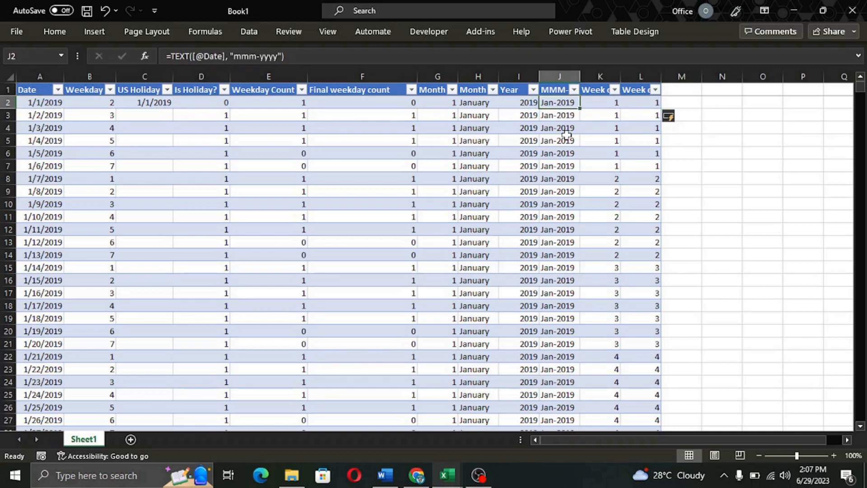
- Check the Week of the month values down the first January 2019 rows against the week-of-year numbers
{"action": "key", "text": "Down"}
{"action": "key", "text": "Down"}
{"action": "key", "text": "Down"}
{"action": "key", "text": "Up"}
{"action": "key", "text": "Up"}
{"action": "key", "text": "Up"}
{"action": "key", "text": "Down"}
{"action": "key", "text": "Down"}
{"action": "key", "text": "Down"}
{"action": "key", "text": "Down"}
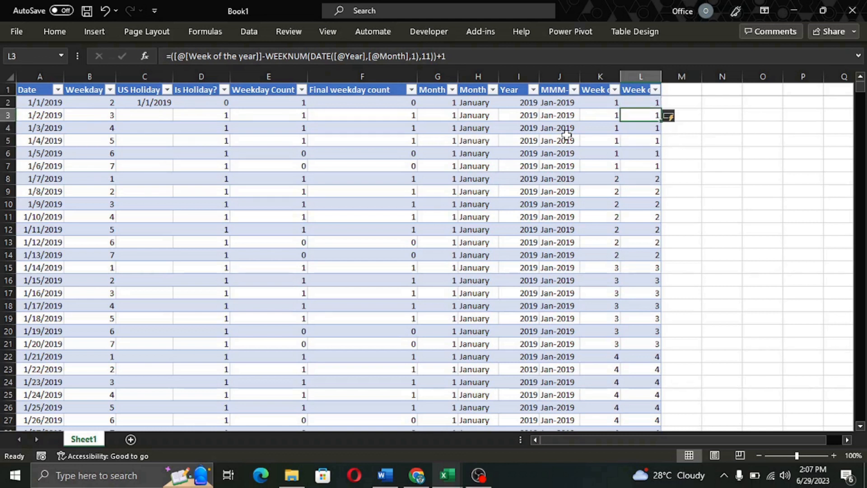
{"action": "key", "text": "Down"}
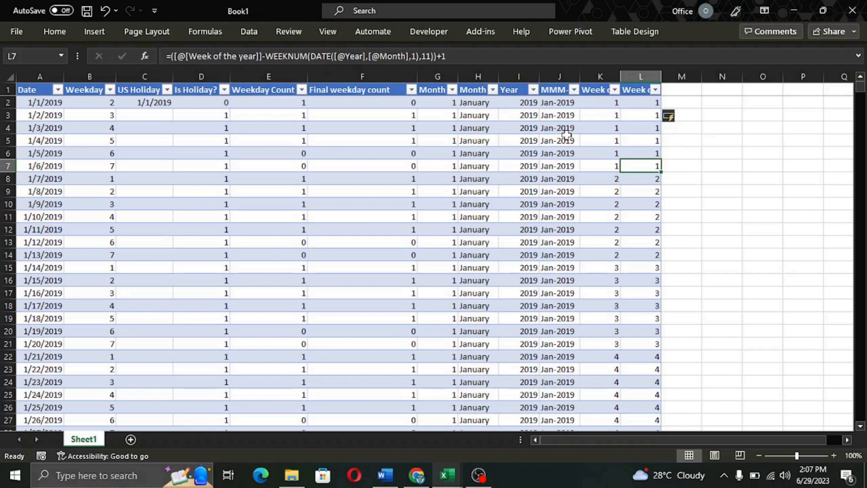
{"action": "key", "text": "Down"}
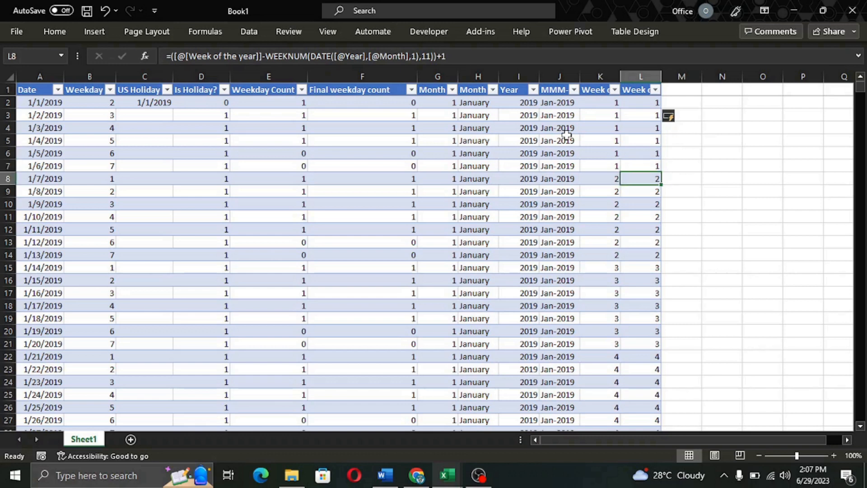
{"action": "key", "text": "Up"}
{"action": "key", "text": "Up"}
{"action": "key", "text": "Up"}
{"action": "key", "text": "Up"}
{"action": "key", "text": "Up"}
{"action": "key", "text": "Up"}
{"action": "key", "text": "Up"}
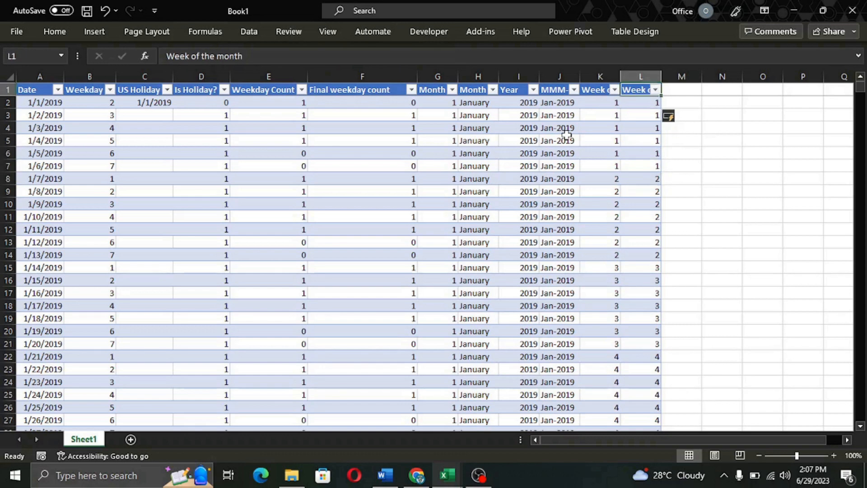
{"action": "key", "text": "Left"}
{"action": "key", "text": "Right"}
{"action": "key", "text": "ctrl+Down"}
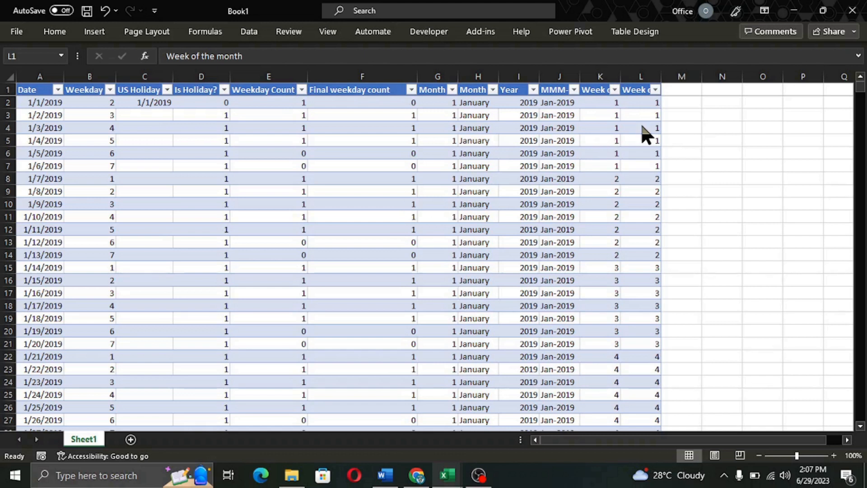
- Add a table column in M with the header Start of week of the month
{"action": "left_click", "coordinate": [684, 87]}
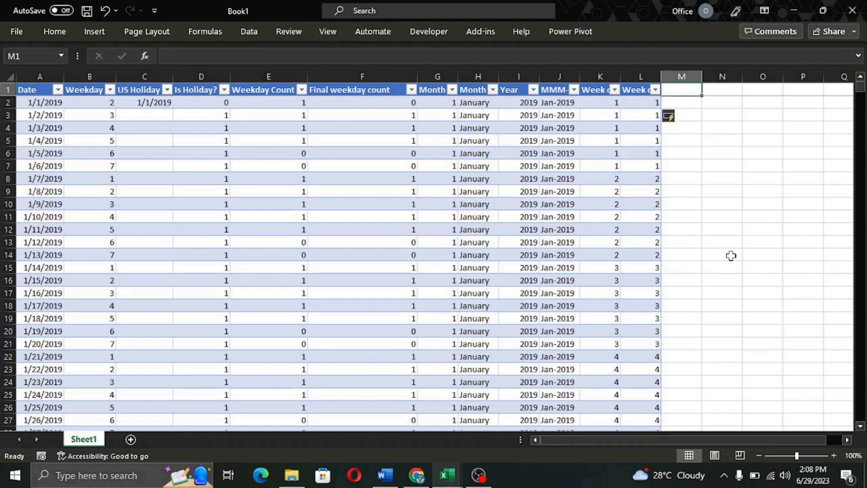
{"action": "type", "text": "Start"}
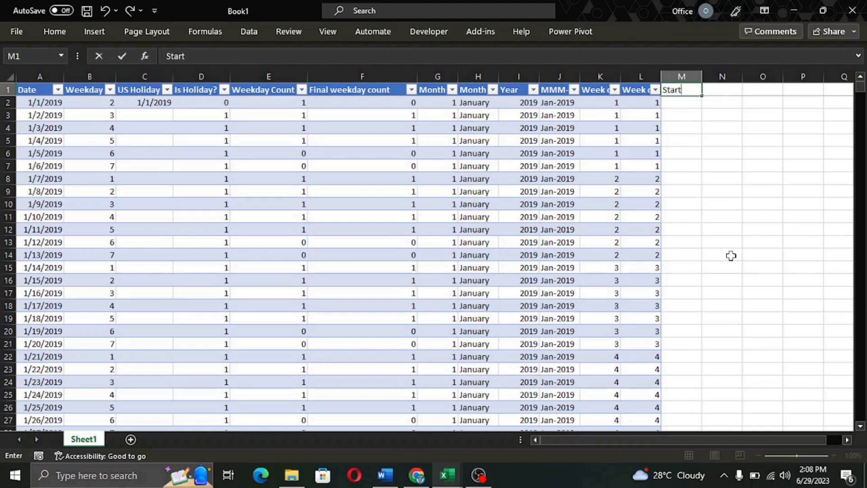
{"action": "type", "text": " of week of the month"}
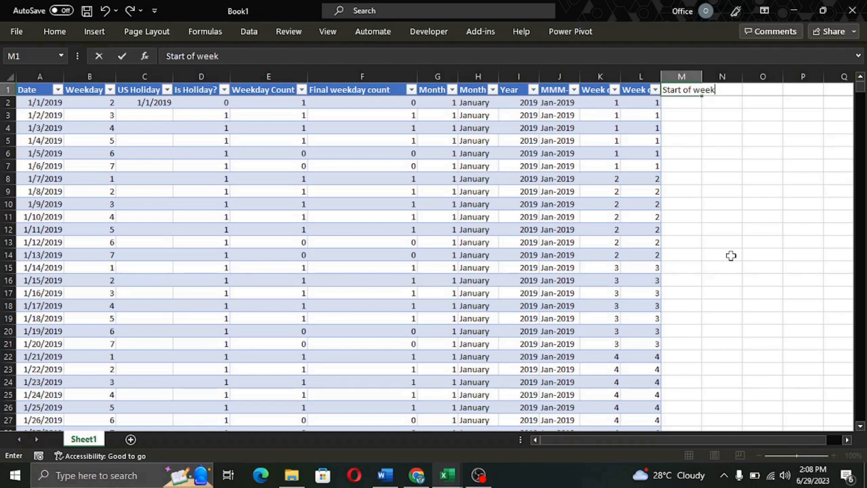
{"action": "key", "text": "Return"}
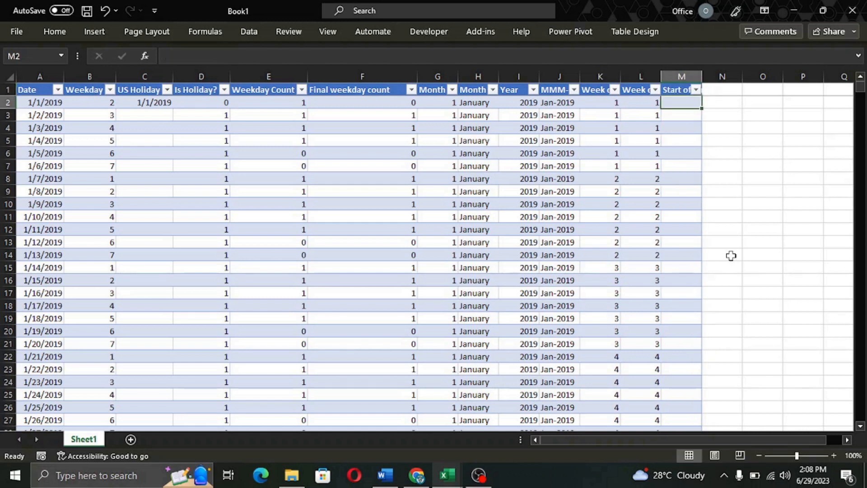
{"action": "type", "text": "="}
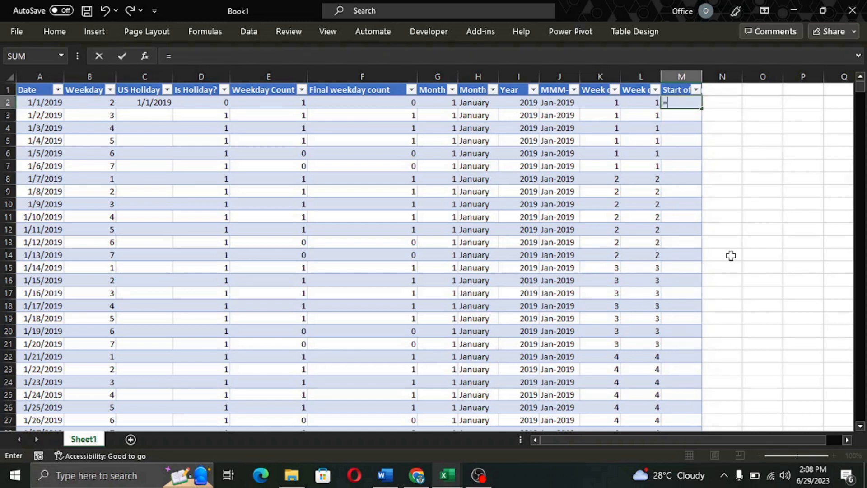
{"action": "key", "text": "Left"}
{"action": "key", "text": "Left"}
{"action": "key", "text": "Left"}
{"action": "key", "text": "Left"}
{"action": "key", "text": "Left"}
{"action": "key", "text": "Left"}
{"action": "key", "text": "Left"}
{"action": "key", "text": "Left"}
{"action": "key", "text": "Left"}
{"action": "key", "text": "Left"}
{"action": "key", "text": "Left"}
{"action": "key", "text": "Left"}
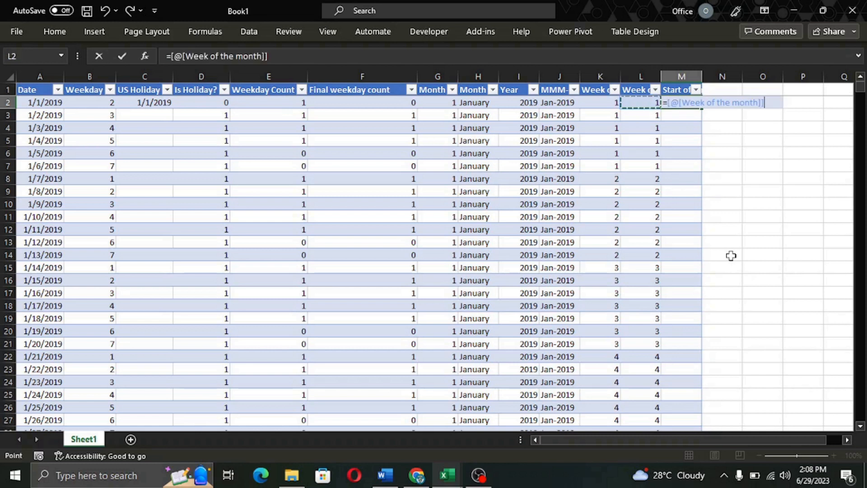
{"action": "type", "text": "-"}
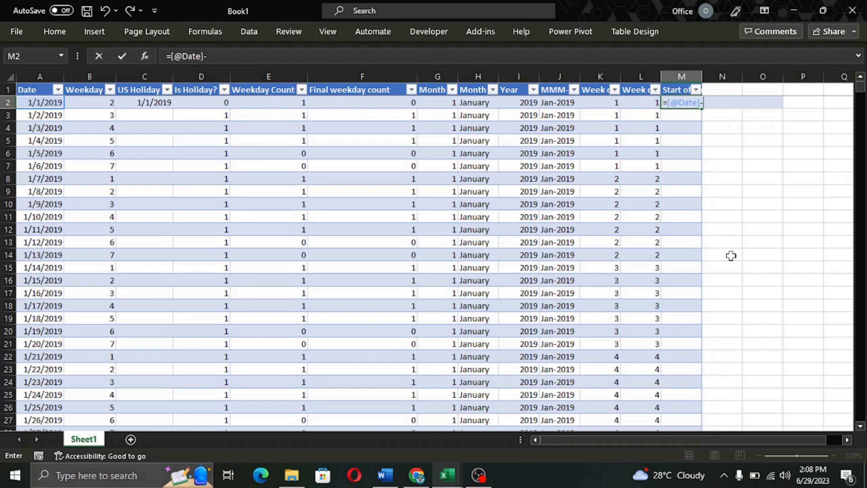
{"action": "key", "text": "Left"}
{"action": "key", "text": "Left"}
{"action": "key", "text": "Left"}
{"action": "key", "text": "Left"}
{"action": "key", "text": "Left"}
{"action": "key", "text": "Left"}
{"action": "key", "text": "Left"}
{"action": "key", "text": "Left"}
{"action": "key", "text": "Left"}
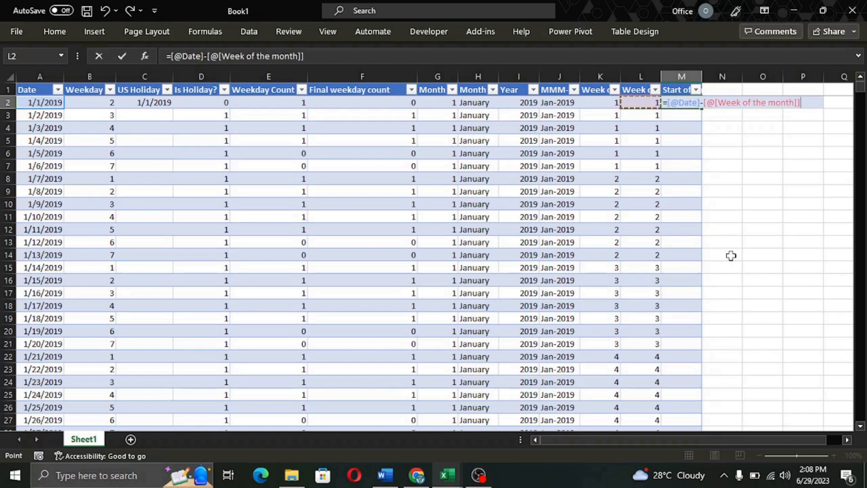
{"action": "key", "text": "Left"}
{"action": "key", "text": "Left"}
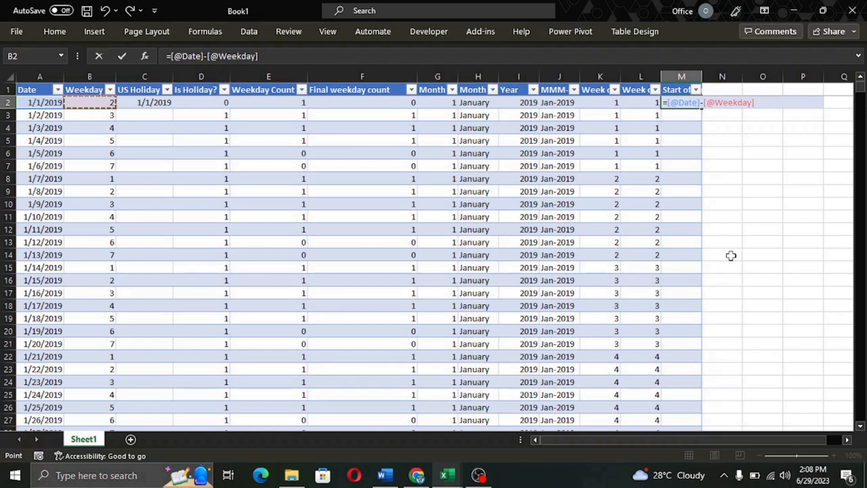
- Enclose the M2 subtraction in brackets, append +1 and apply the formula to the whole start-of-week column
{"action": "type", "text": ")"}
{"action": "left_click", "coordinate": [667, 104]}
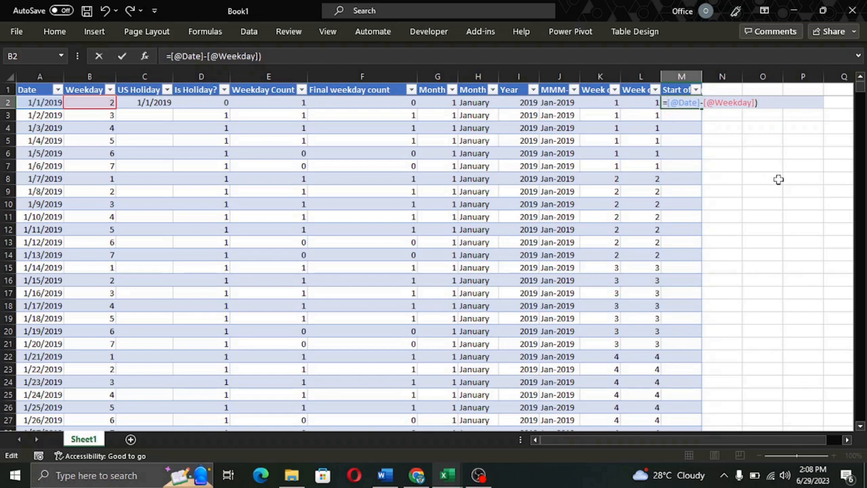
{"action": "type", "text": "("}
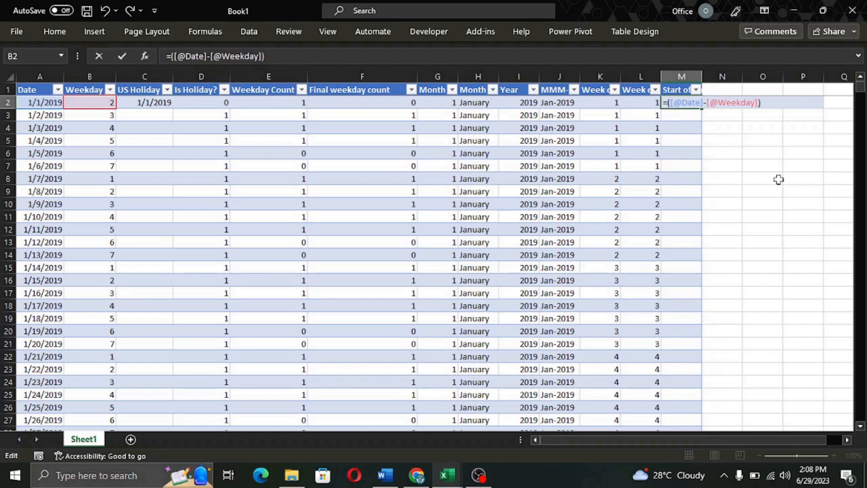
{"action": "left_click", "coordinate": [788, 103]}
{"action": "type", "text": "+1"}
{"action": "key", "text": "Return"}
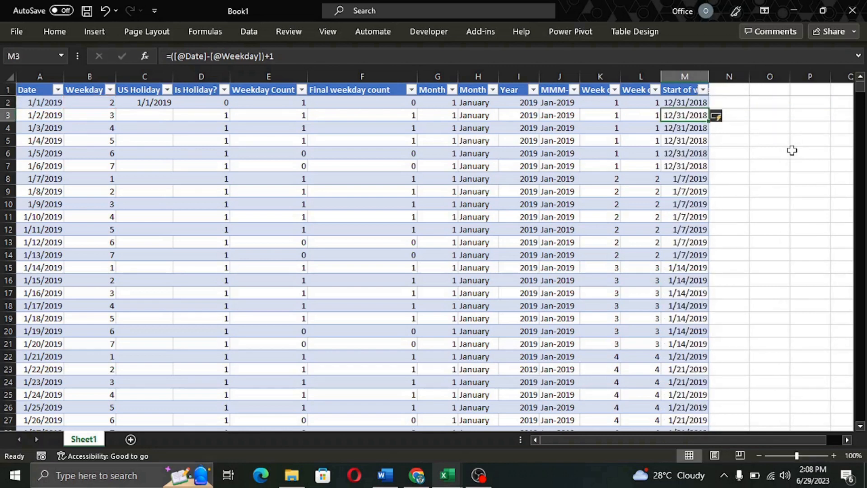
- Review the start-of-week dates in column M for the first rows of January 2019
{"action": "key", "text": "Up"}
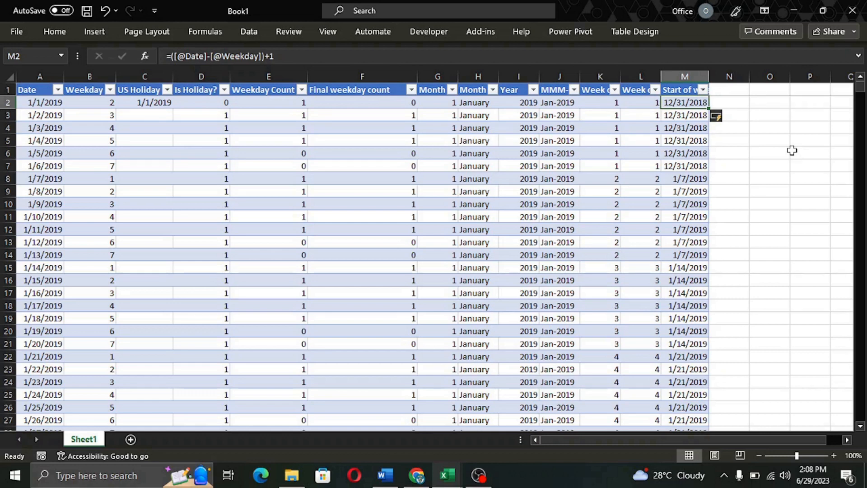
{"action": "key", "text": "Down"}
{"action": "key", "text": "Down"}
{"action": "key", "text": "Down"}
{"action": "key", "text": "Down"}
{"action": "key", "text": "Down"}
{"action": "key", "text": "Down"}
{"action": "key", "text": "Down"}
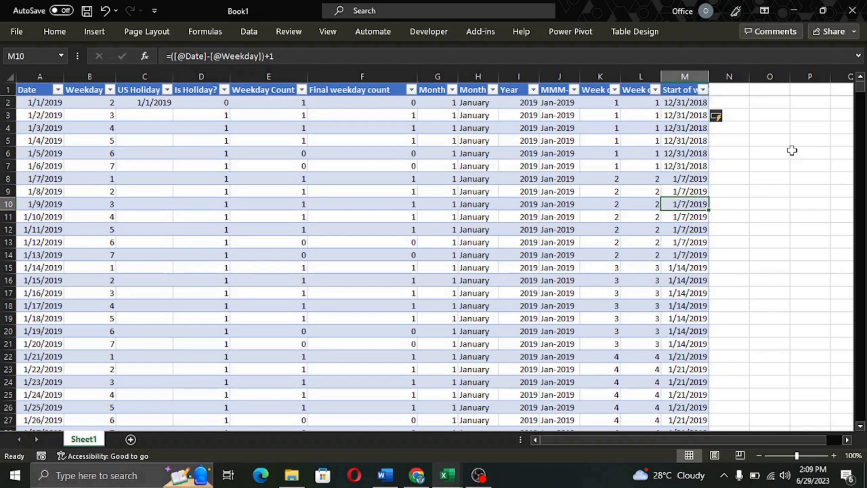
{"action": "key", "text": "Up"}
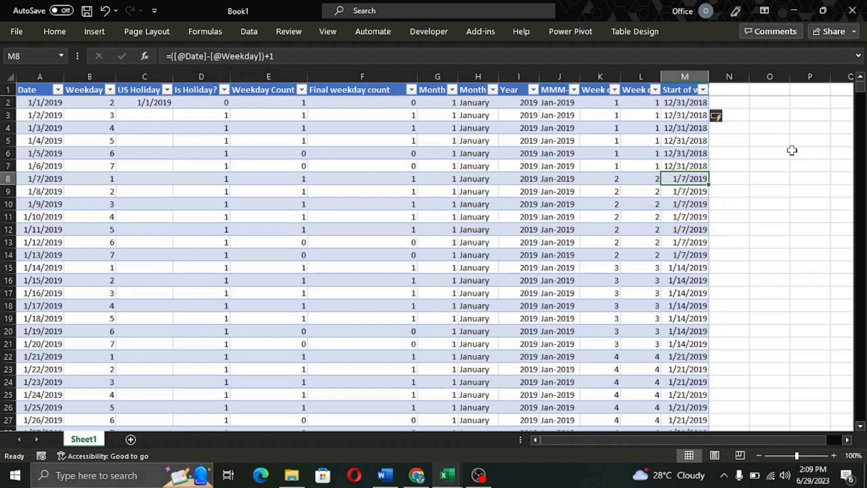
- Compare the start-of-week date in row 8 with the Date, Weekday and other values across the row
{"action": "key", "text": "Left"}
{"action": "key", "text": "Left"}
{"action": "key", "text": "Left"}
{"action": "key", "text": "Left"}
{"action": "key", "text": "Left"}
{"action": "key", "text": "Left"}
{"action": "key", "text": "Left"}
{"action": "key", "text": "Left"}
{"action": "key", "text": "Left"}
{"action": "key", "text": "Left"}
{"action": "key", "text": "Left"}
{"action": "key", "text": "Left"}
{"action": "key", "text": "Right"}
{"action": "key", "text": "Right"}
{"action": "key", "text": "Right"}
{"action": "key", "text": "Right"}
{"action": "key", "text": "Right"}
{"action": "key", "text": "Right"}
{"action": "key", "text": "Right"}
{"action": "key", "text": "Right"}
{"action": "key", "text": "Right"}
{"action": "key", "text": "Right"}
{"action": "key", "text": "Right"}
{"action": "key", "text": "Right"}
{"action": "key", "text": "Left"}
{"action": "key", "text": "Right"}
- Wrap the start-of-week formula in M2 in a TEXT function with the format "mm/dd/yyyy"
{"action": "left_click", "coordinate": [685, 103]}
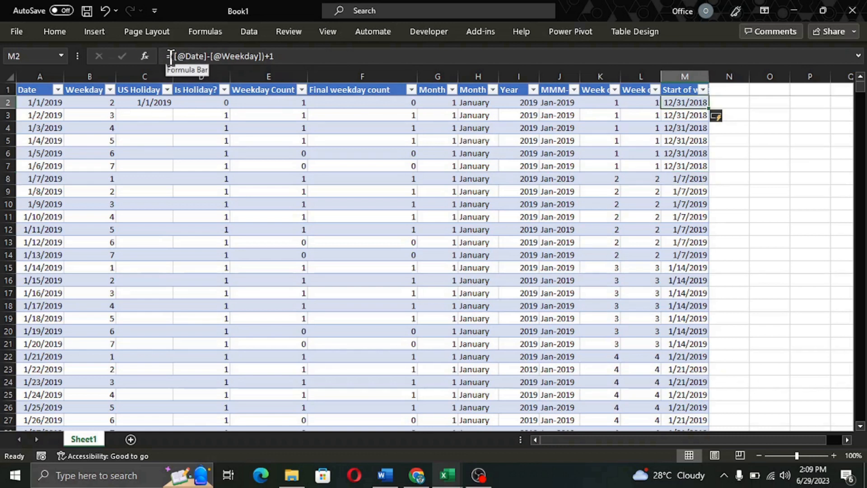
{"action": "left_click", "coordinate": [171, 56]}
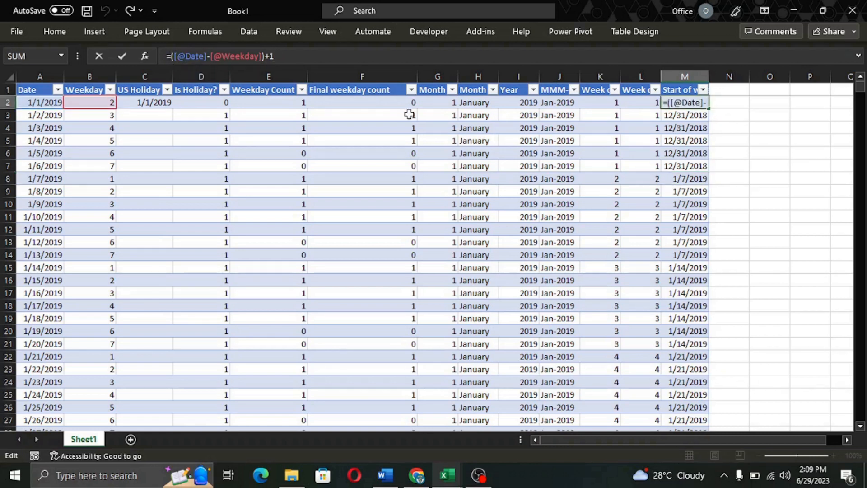
{"action": "type", "text": "Text"}
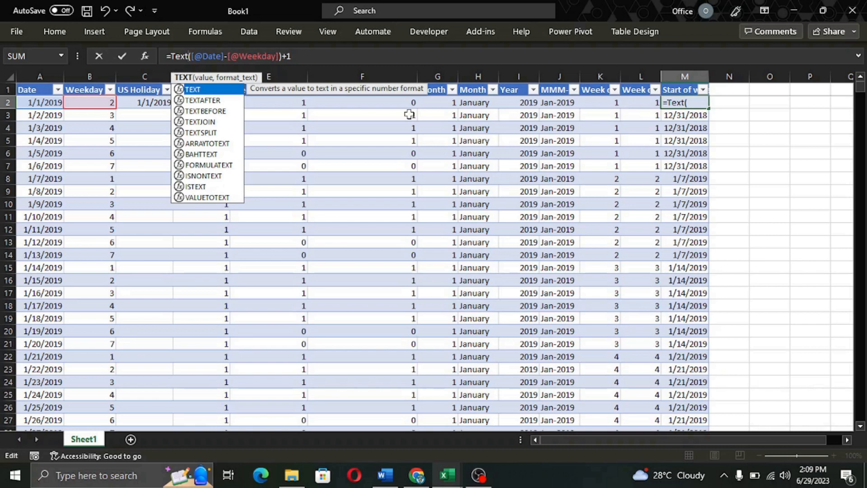
{"action": "type", "text": "(("}
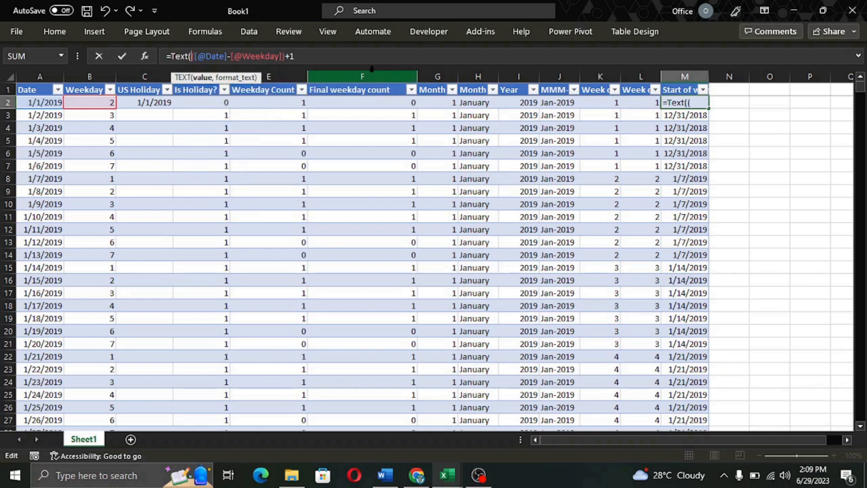
{"action": "left_click", "coordinate": [353, 56]}
{"action": "type", "text": ","}
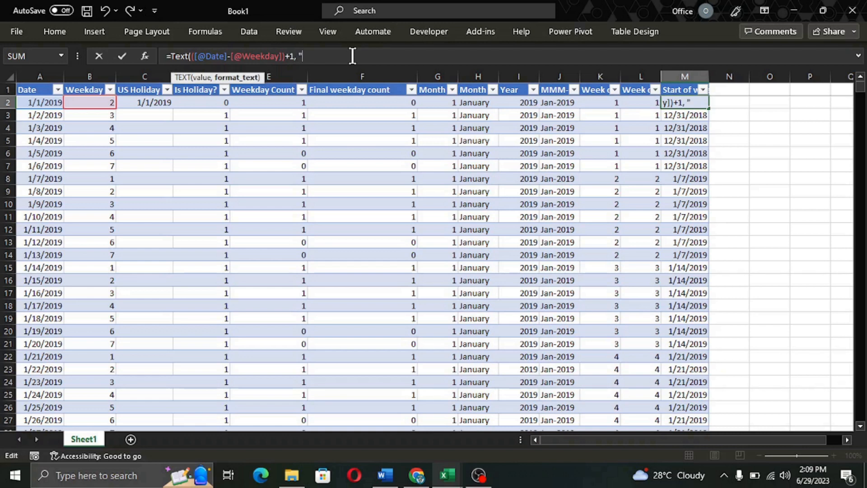
{"action": "type", "text": " \"mm/dd/yyyy\")"}
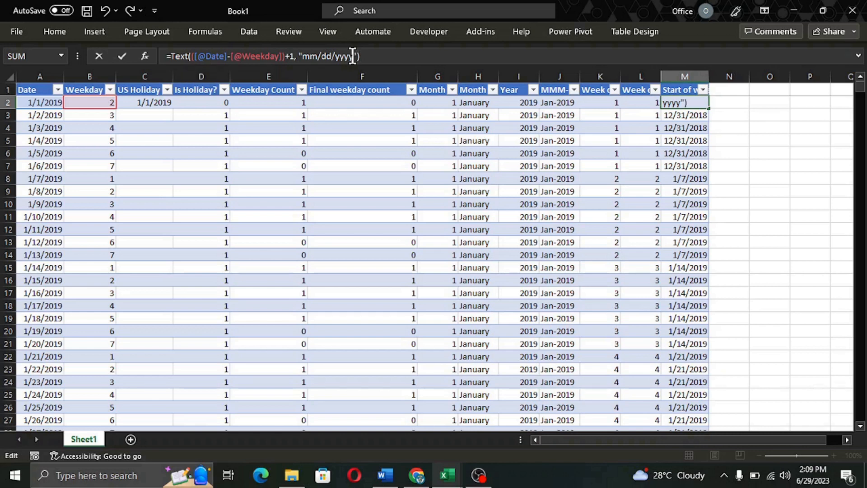
- Prefix the TEXT formula in M2 with "Week Starting "&, apply it to the whole column and fit column M's width to its contents
{"action": "key", "text": "Left"}
{"action": "key", "text": "Left"}
{"action": "key", "text": "Left"}
{"action": "key", "text": "Left"}
{"action": "key", "text": "Left"}
{"action": "key", "text": "Left"}
{"action": "key", "text": "Left"}
{"action": "key", "text": "Left"}
{"action": "key", "text": "Left"}
{"action": "key", "text": "Left"}
{"action": "key", "text": "Left"}
{"action": "key", "text": "Left"}
{"action": "key", "text": "Left"}
{"action": "key", "text": "Left"}
{"action": "key", "text": "Left"}
{"action": "key", "text": "Left"}
{"action": "key", "text": "Left"}
{"action": "key", "text": "Left"}
{"action": "key", "text": "Left"}
{"action": "key", "text": "Left"}
{"action": "key", "text": "Left"}
{"action": "key", "text": "Left"}
{"action": "key", "text": "Left"}
{"action": "key", "text": "Left"}
{"action": "key", "text": "Left"}
{"action": "key", "text": "Left"}
{"action": "key", "text": "Left"}
{"action": "type", "text": "\"Weke"}
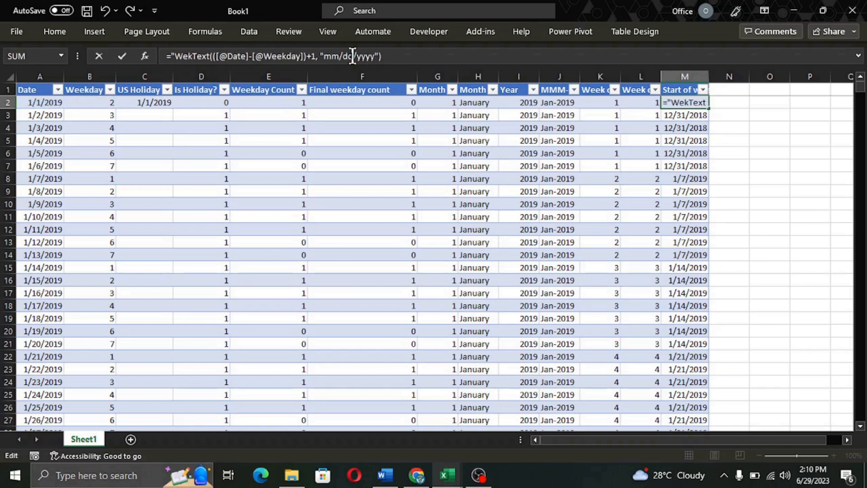
{"action": "key", "text": "BackSpace"}
{"action": "key", "text": "BackSpace"}
{"action": "type", "text": "e"}
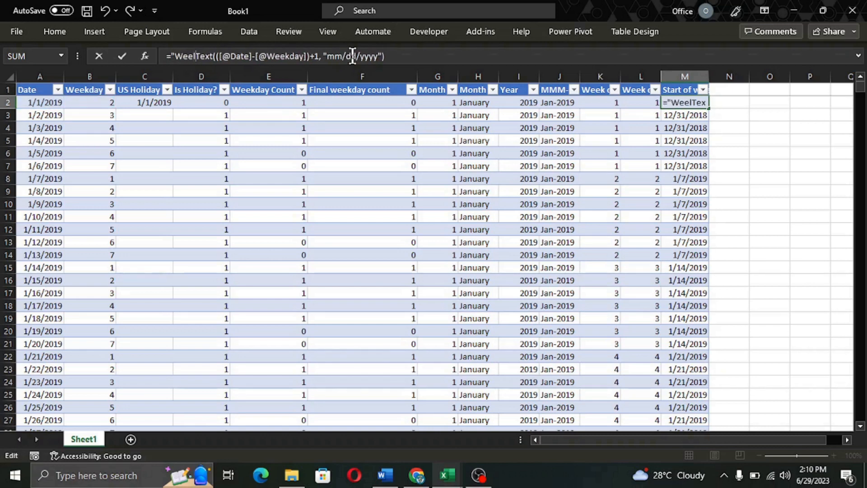
{"action": "type", "text": "k Start"}
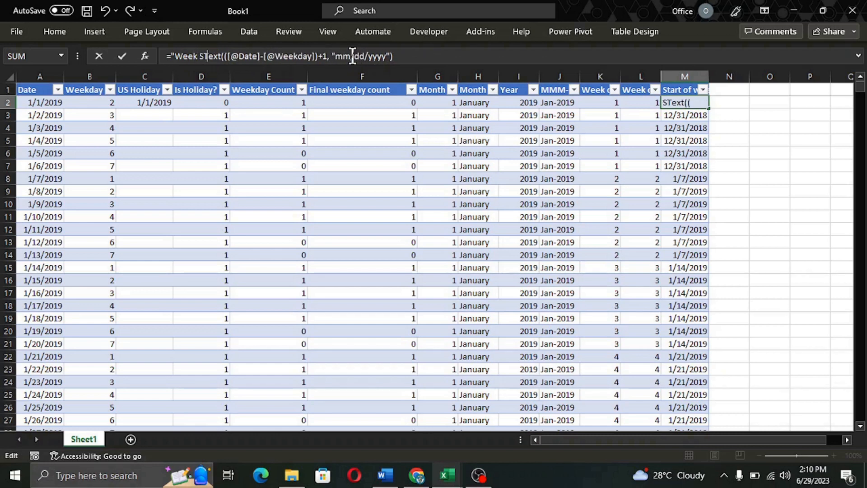
{"action": "type", "text": "ing"}
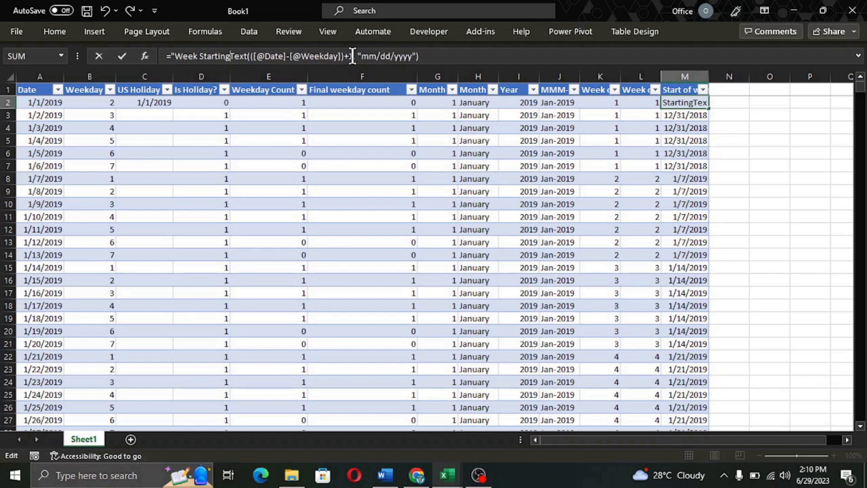
{"action": "type", "text": " \""}
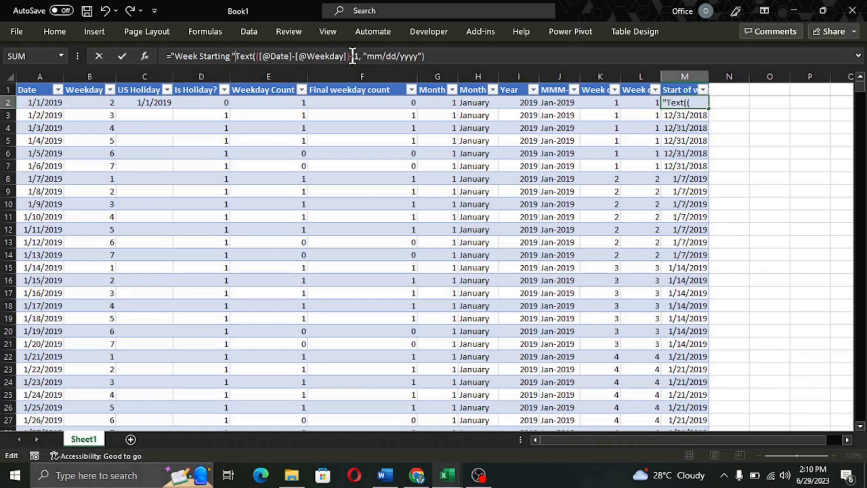
{"action": "type", "text": "&"}
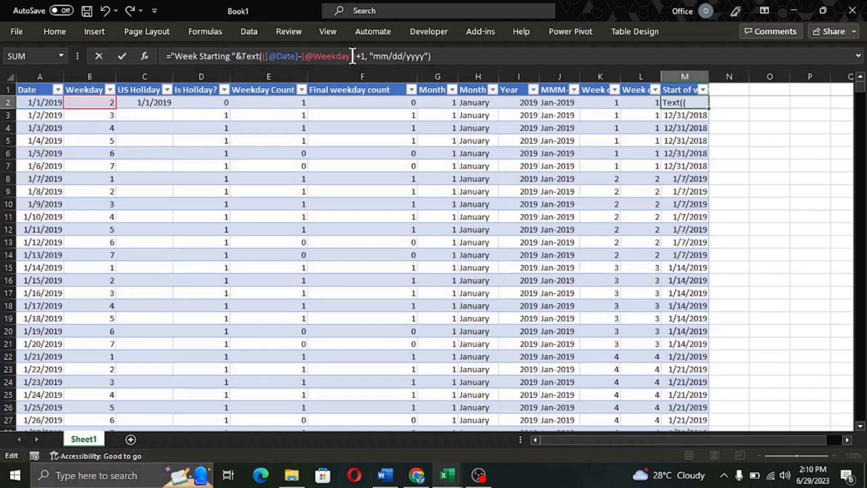
{"action": "key", "text": "Return"}
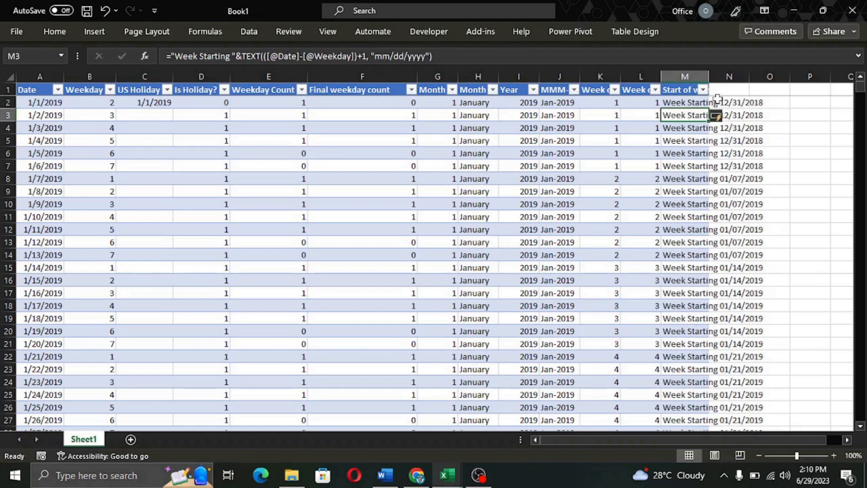
{"action": "double_click", "coordinate": [709, 77]}
{"action": "left_click", "coordinate": [710, 128]}
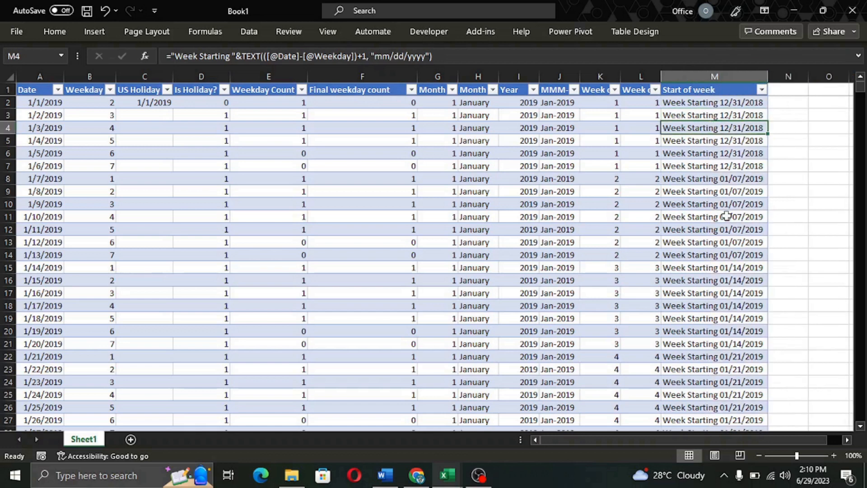
- Add a new table column headed "End of week" in N1, directly after the Start of week column
{"action": "left_click_drag", "start_coordinate": [658, 440], "coordinate": [745, 439]}
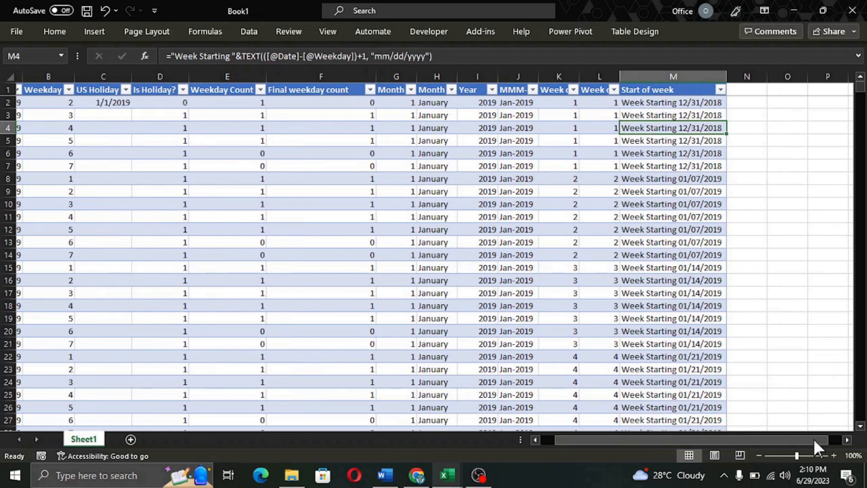
{"action": "left_click", "coordinate": [847, 439]}
{"action": "left_click", "coordinate": [846, 439]}
{"action": "left_click", "coordinate": [847, 439]}
{"action": "left_click", "coordinate": [846, 440]}
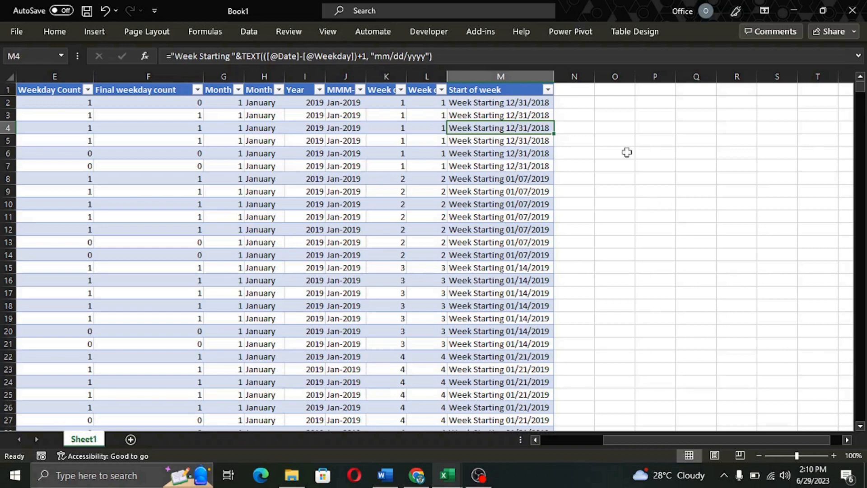
{"action": "left_click", "coordinate": [574, 89]}
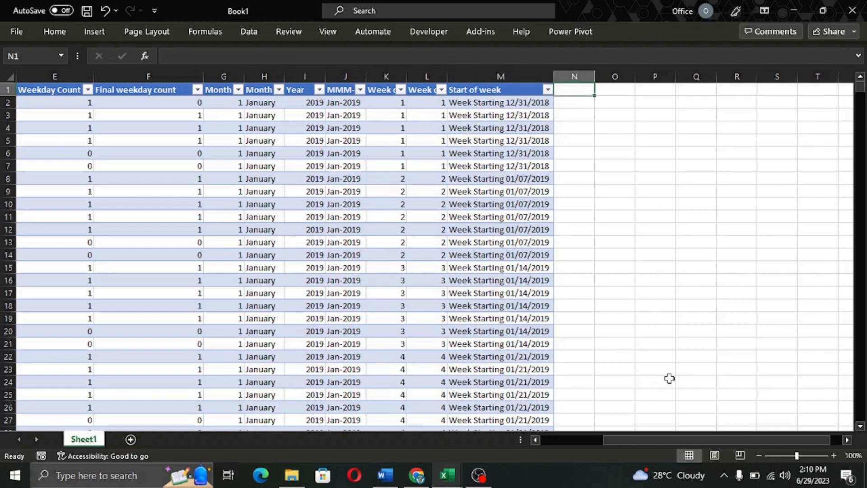
{"action": "type", "text": "End of week"}
{"action": "key", "text": "Return"}
{"action": "scroll", "coordinate": [822, 193], "scroll_direction": "left", "scroll_amount": 3}
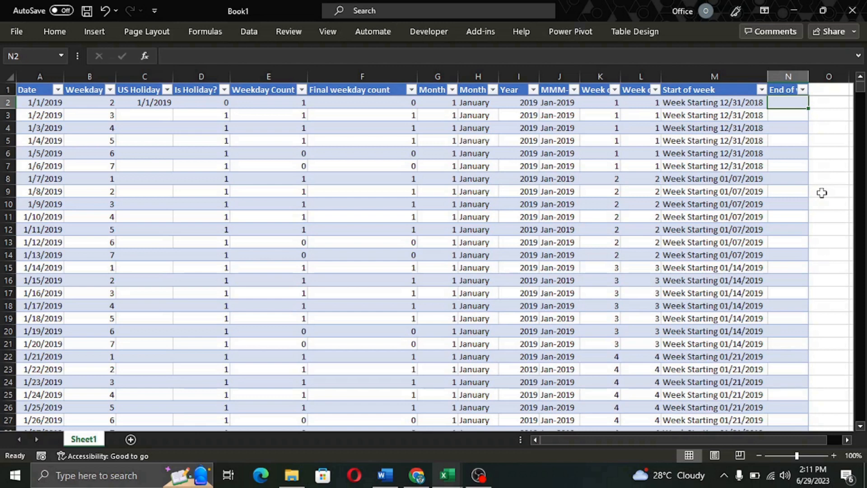
{"action": "type", "text": "=("}
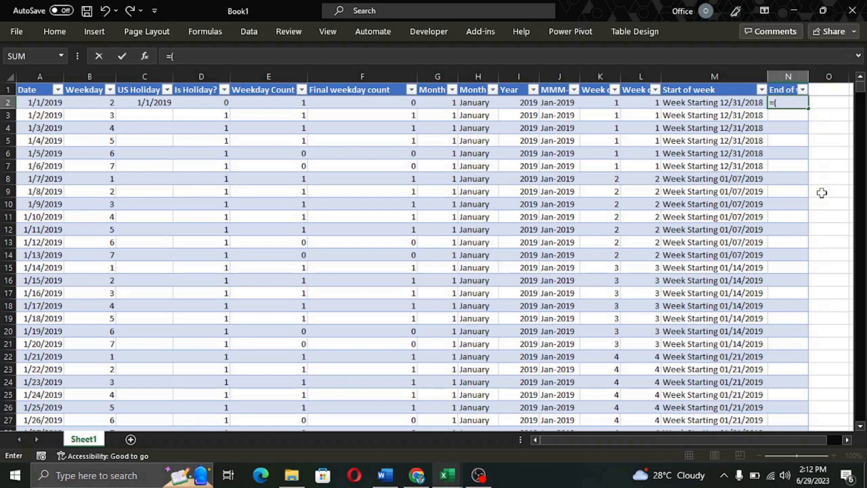
{"action": "left_click", "coordinate": [33, 101]}
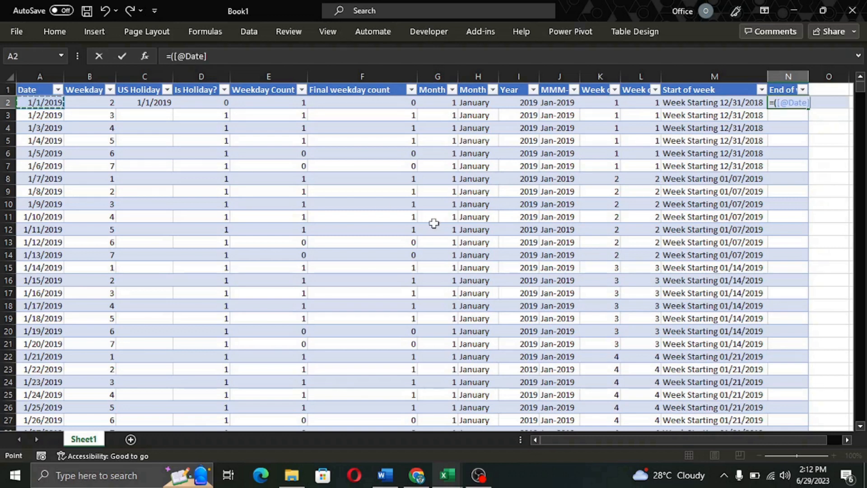
{"action": "type", "text": "+7-"}
{"action": "left_click", "coordinate": [97, 103]}
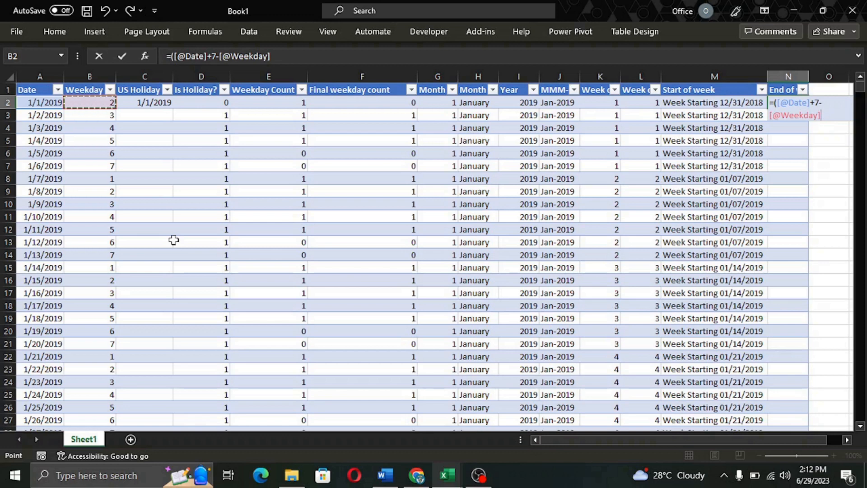
{"action": "type", "text": ")"}
{"action": "key", "text": "Return"}
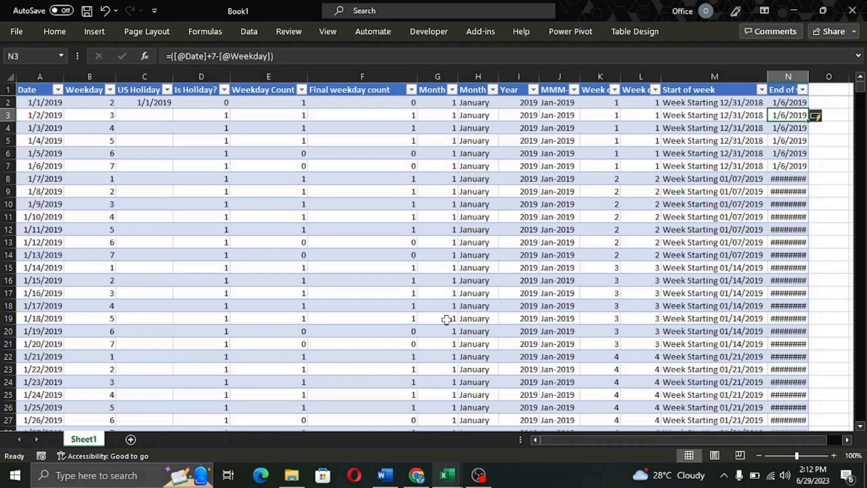
{"action": "left_click", "coordinate": [45, 166]}
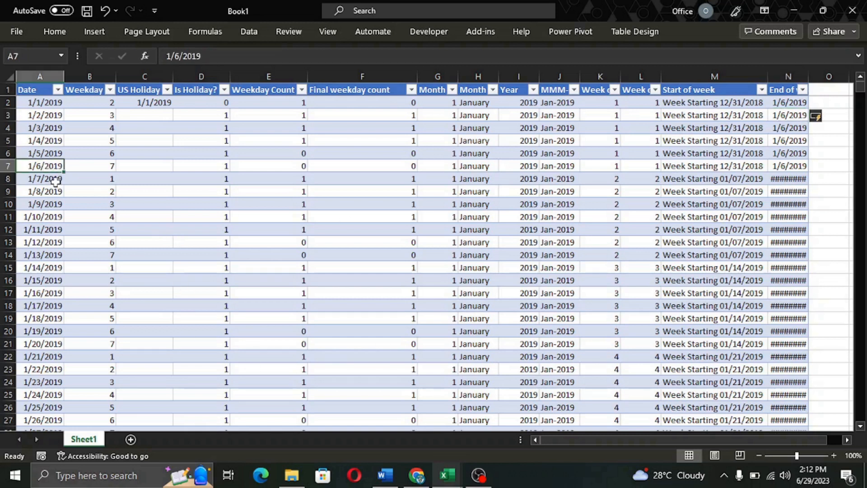
{"action": "double_click", "coordinate": [808, 76]}
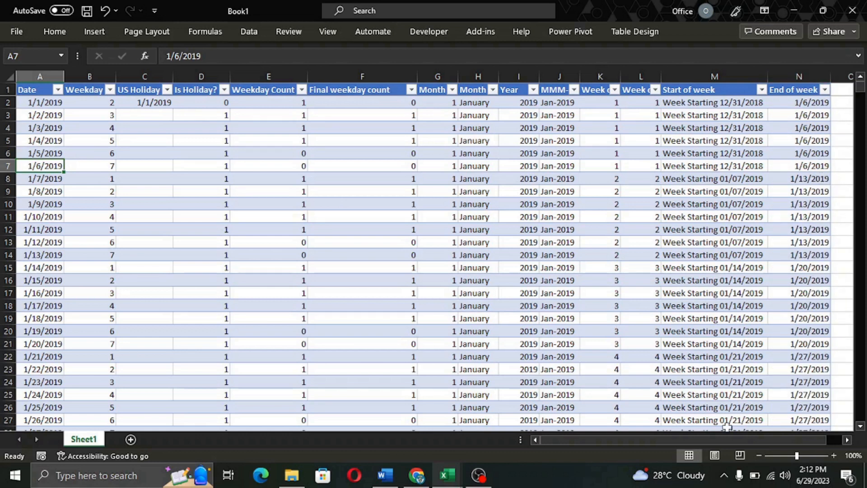
- Add another table column headed "Actual End of week" in O1
{"action": "scroll", "coordinate": [725, 441], "scroll_direction": "right", "scroll_amount": 1}
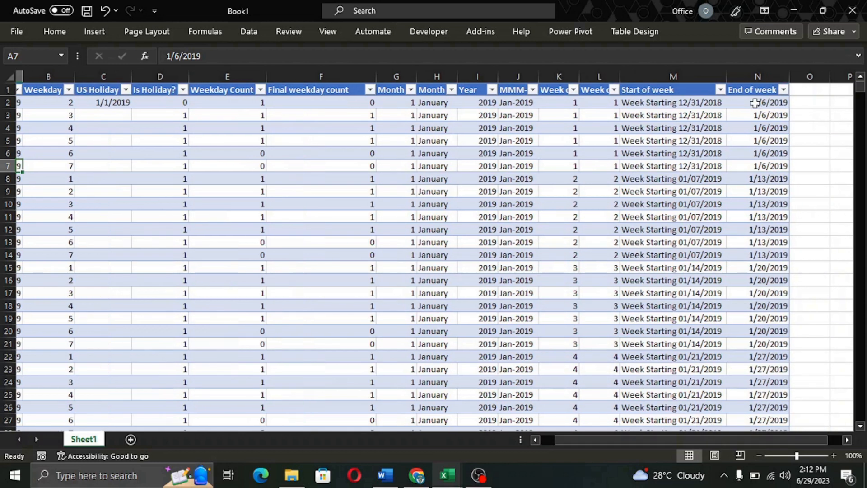
{"action": "left_click", "coordinate": [755, 103]}
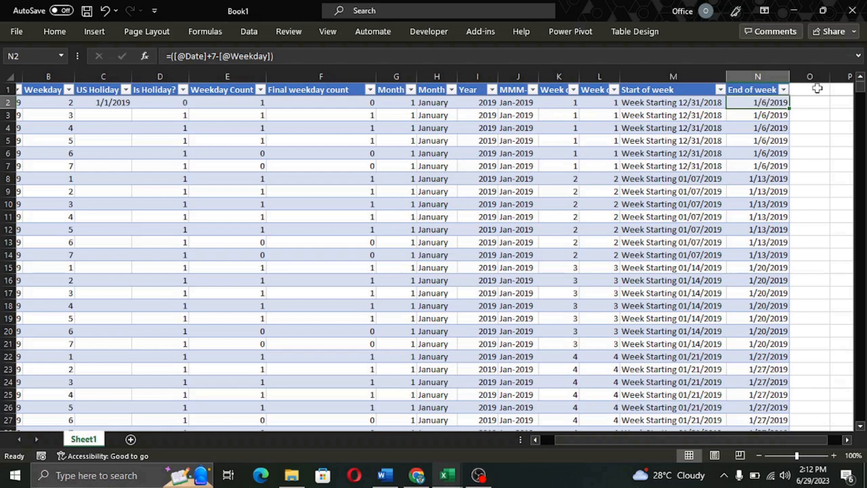
{"action": "left_click", "coordinate": [817, 88]}
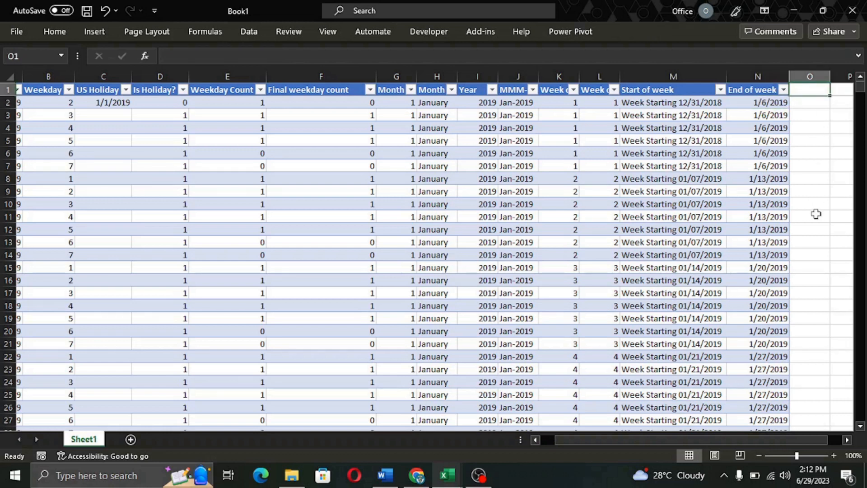
{"action": "type", "text": "Actual"}
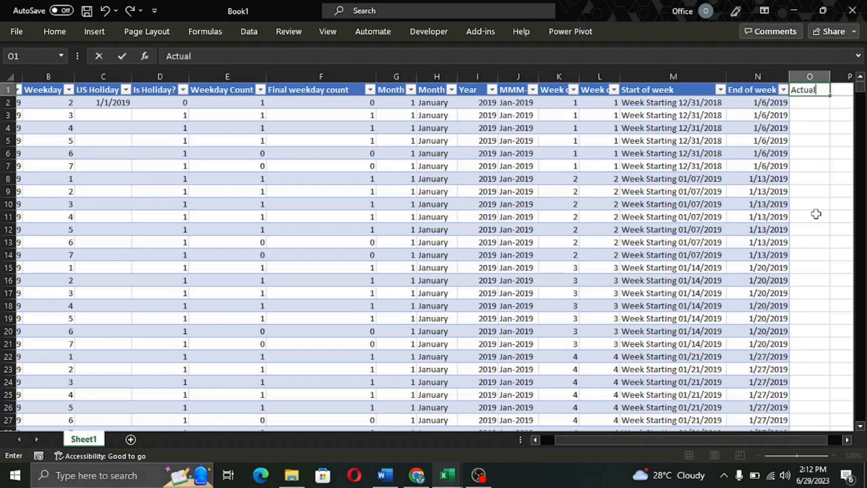
{"action": "type", "text": " End of week"}
{"action": "key", "text": "Return"}
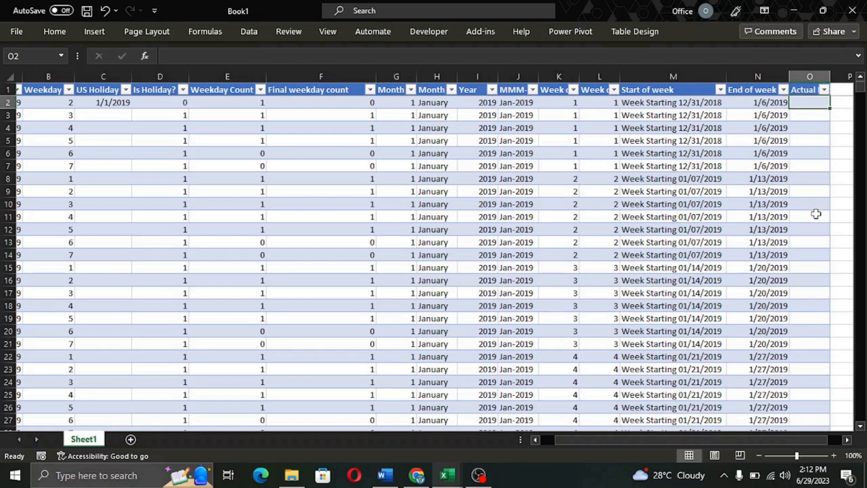
- Copy the N2 formula text into O2, apply it to the Actual End of week column and fit column O's width
{"action": "left_click", "coordinate": [751, 101]}
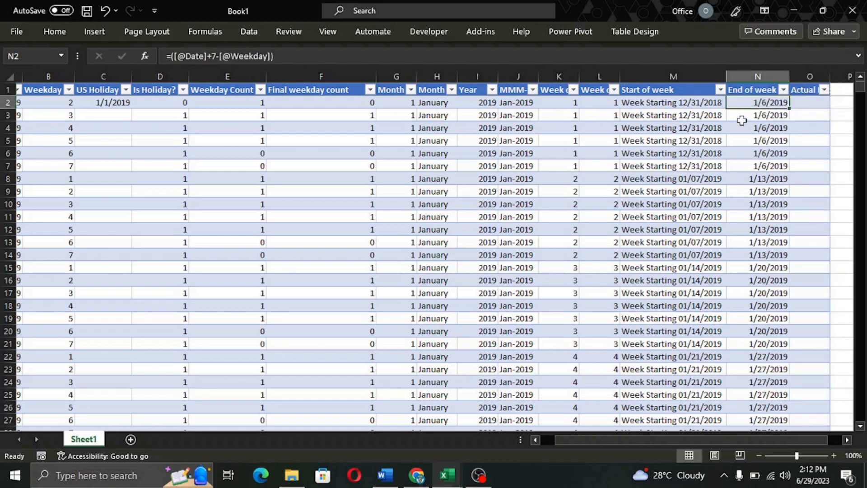
{"action": "left_click", "coordinate": [292, 53]}
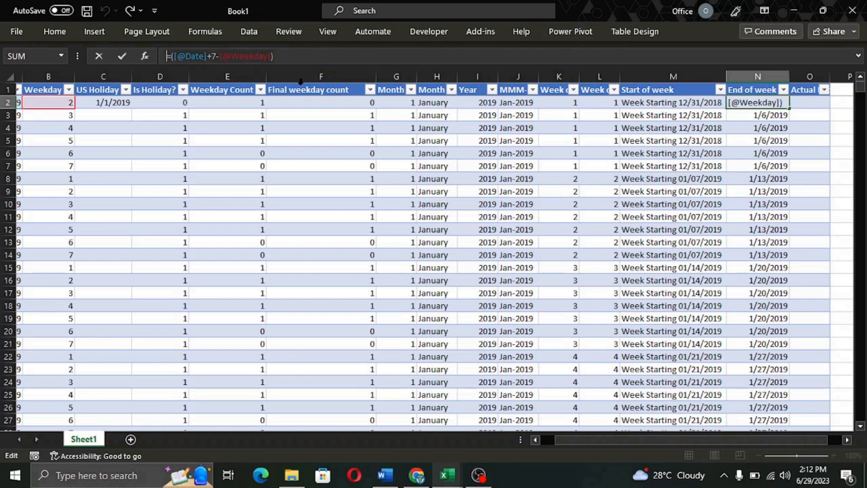
{"action": "key", "text": "Escape"}
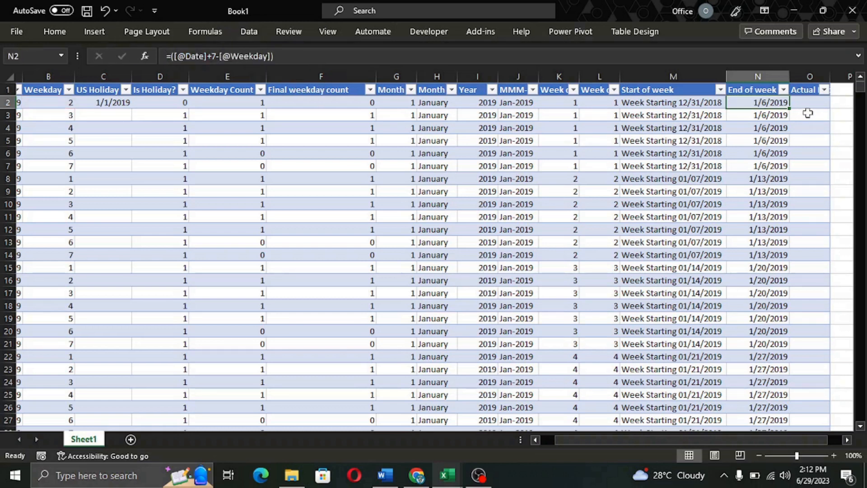
{"action": "left_click", "coordinate": [812, 108]}
{"action": "left_click", "coordinate": [329, 54]}
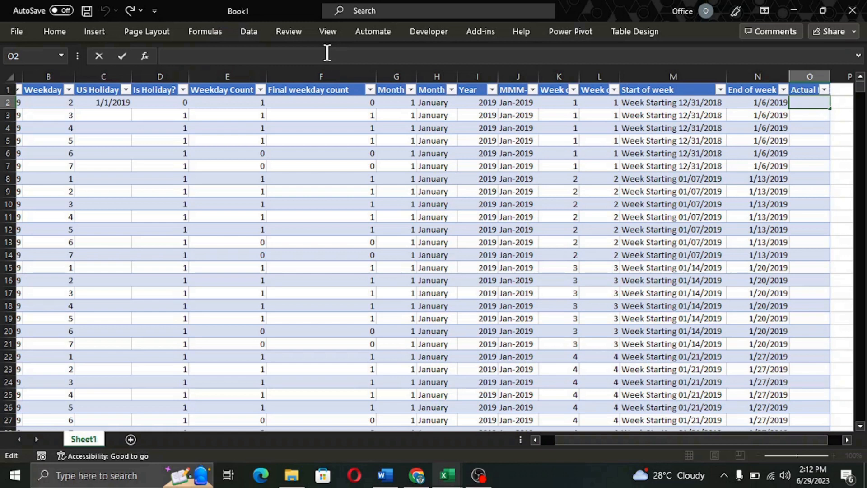
{"action": "key", "text": "ctrl+v"}
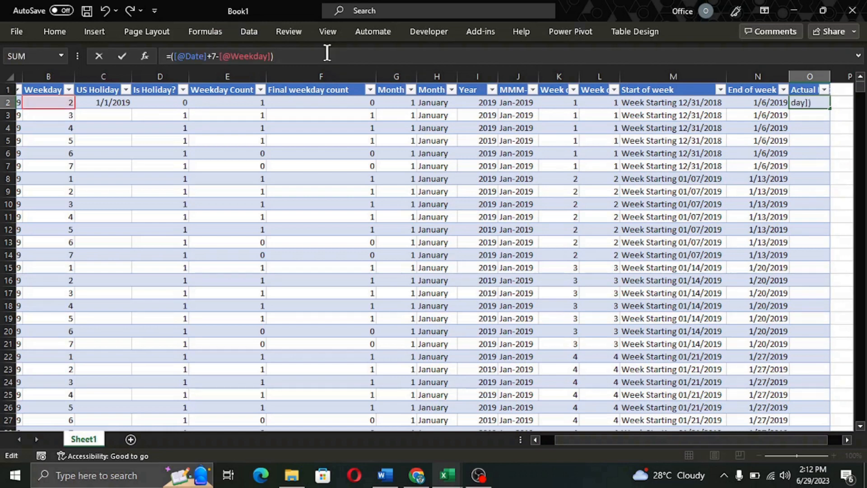
{"action": "key", "text": "Return"}
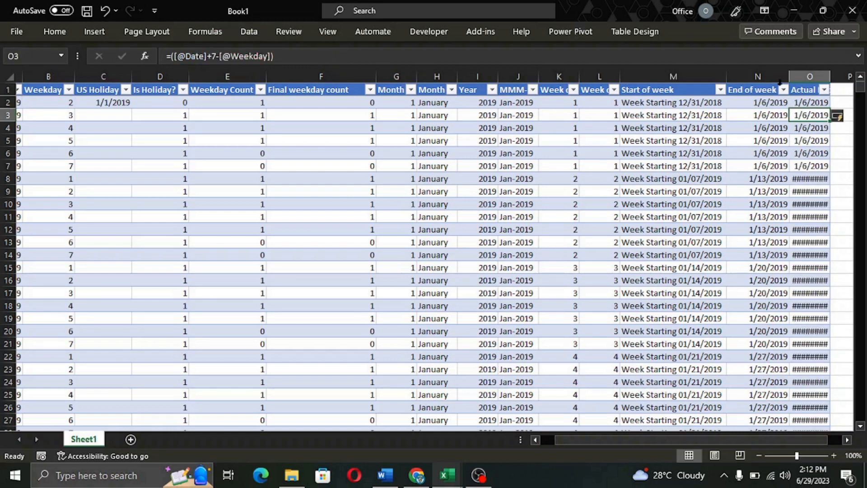
{"action": "double_click", "coordinate": [830, 78]}
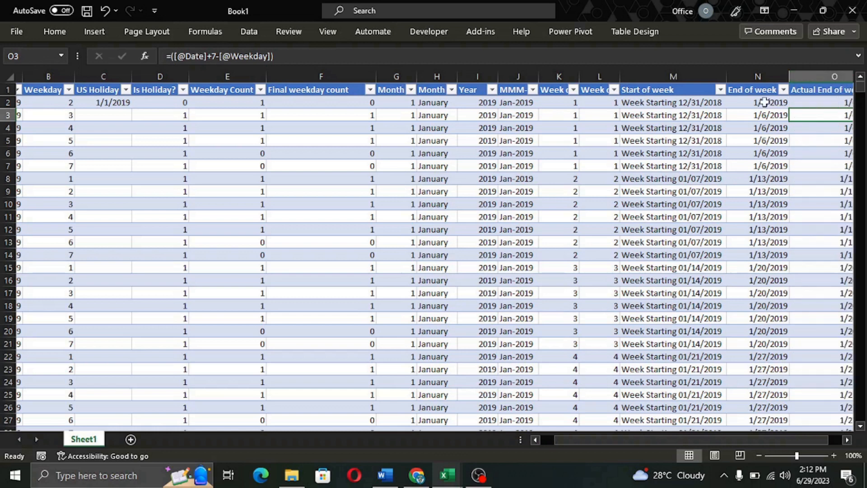
- Wrap the End of week formula in N2 in a TEXT function with the format "mm/dd/yyyy"
{"action": "left_click", "coordinate": [766, 102]}
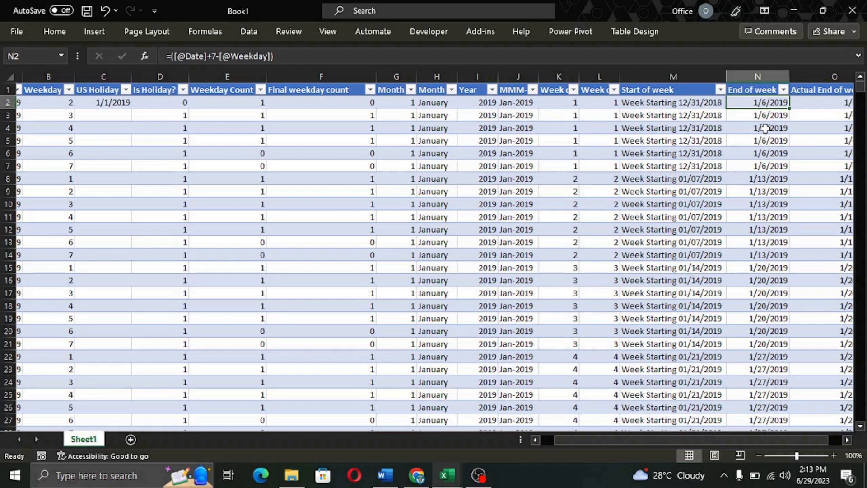
{"action": "left_click", "coordinate": [172, 56]}
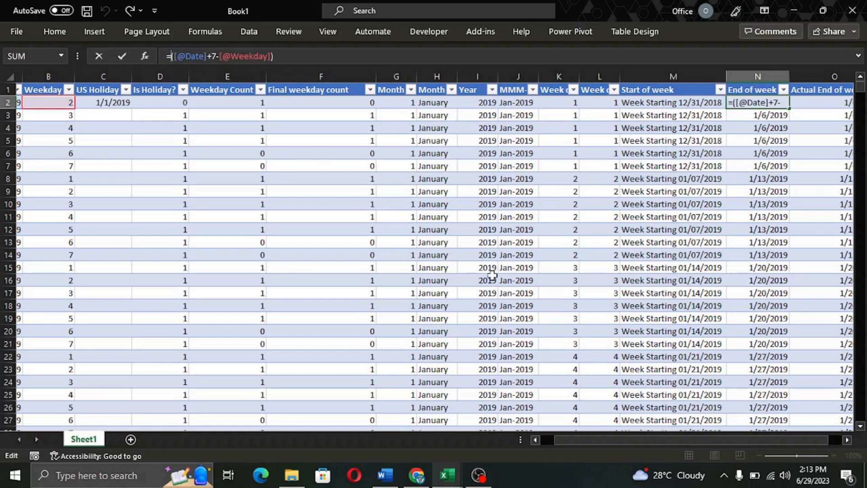
{"action": "type", "text": "Text"}
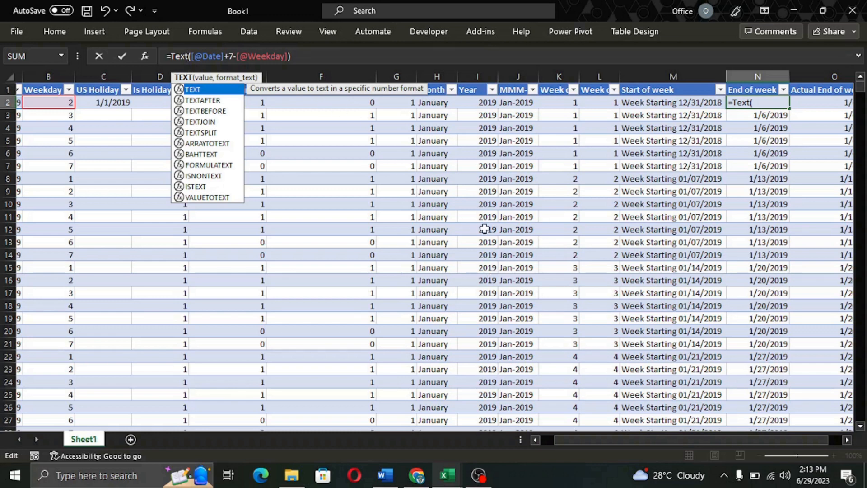
{"action": "type", "text": "("}
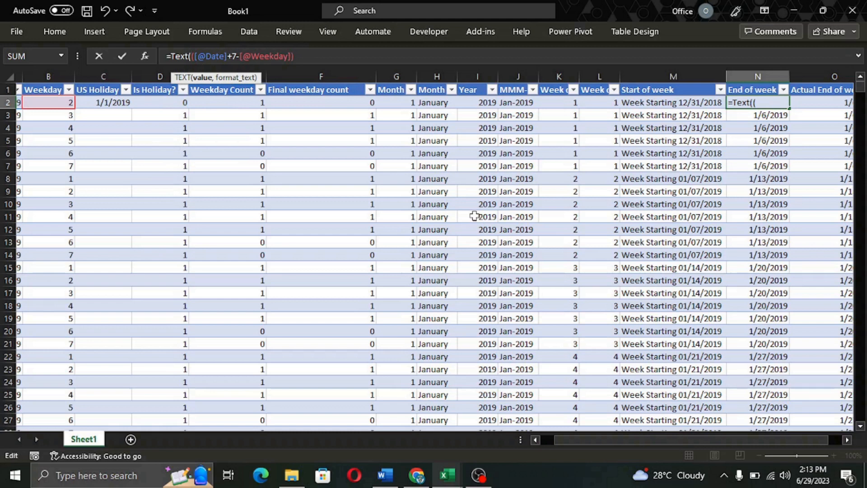
{"action": "left_click", "coordinate": [323, 50]}
{"action": "type", "text": ","}
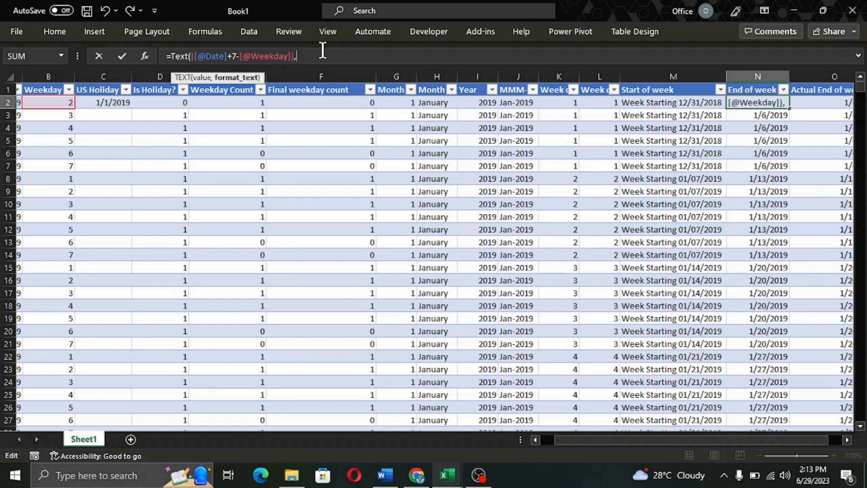
{"action": "type", "text": " \"mm/dd/yyyy"}
{"action": "key", "text": "BackSpace"}
{"action": "type", "text": "\")"}
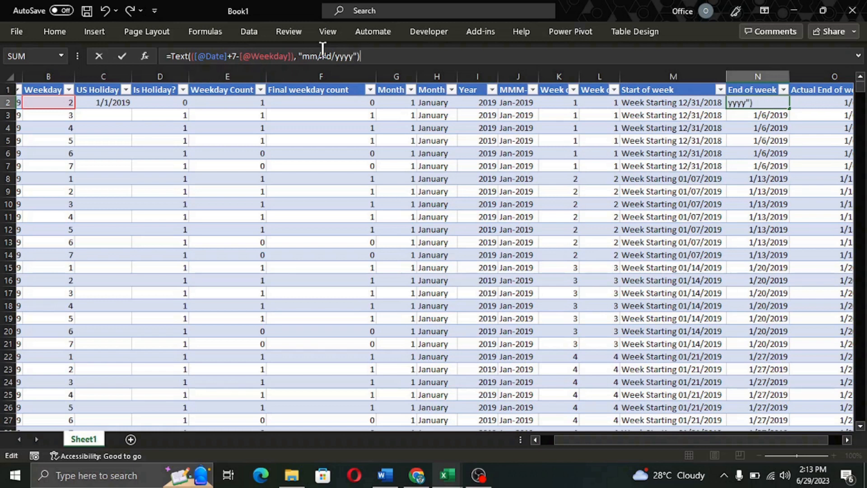
- Prefix the N2 formula with "Week Ending "& before the TEXT function and apply it to the whole End of week column
{"action": "left_click", "coordinate": [170, 56]}
{"action": "type", "text": "\"Week"}
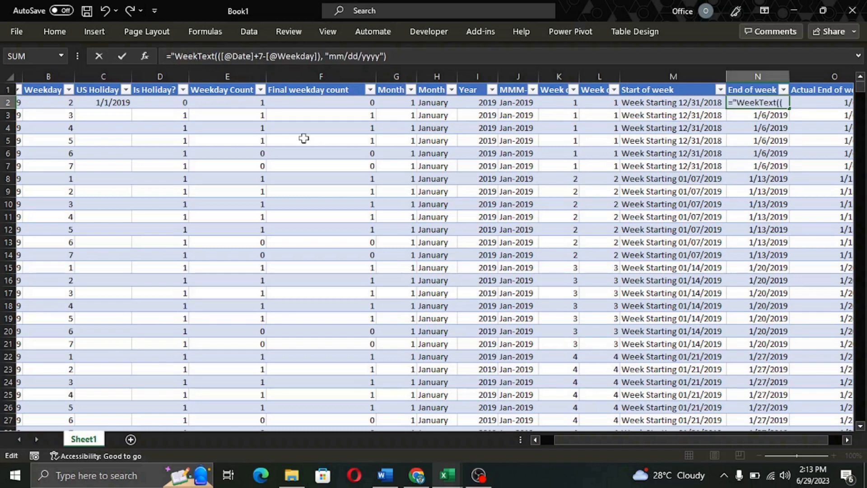
{"action": "type", "text": " Ebding"}
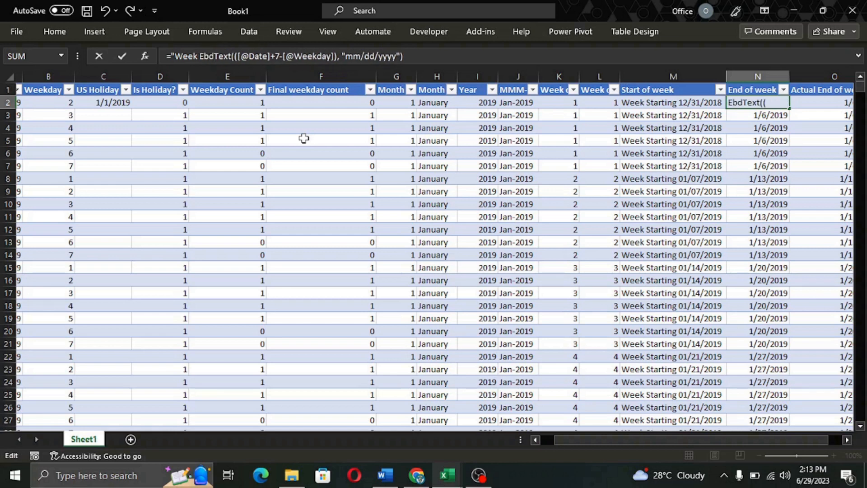
{"action": "key", "text": "BackSpace"}
{"action": "key", "text": "BackSpace"}
{"action": "key", "text": "BackSpace"}
{"action": "key", "text": "BackSpace"}
{"action": "key", "text": "BackSpace"}
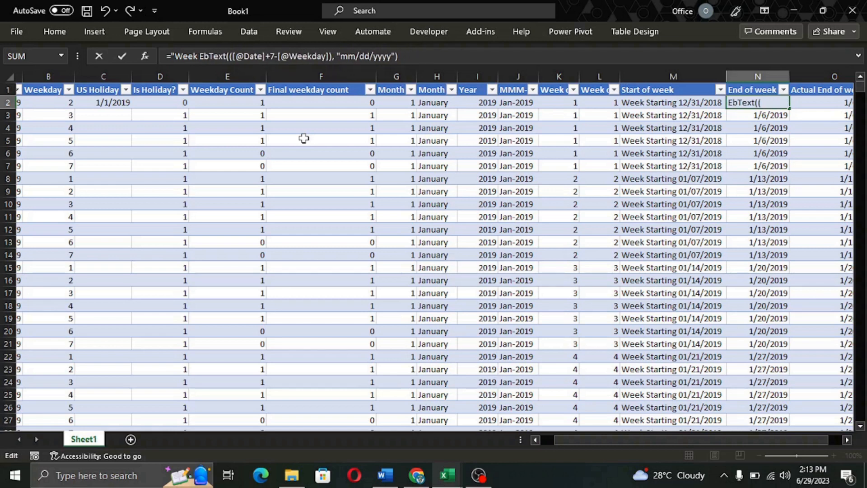
{"action": "type", "text": "nding \""}
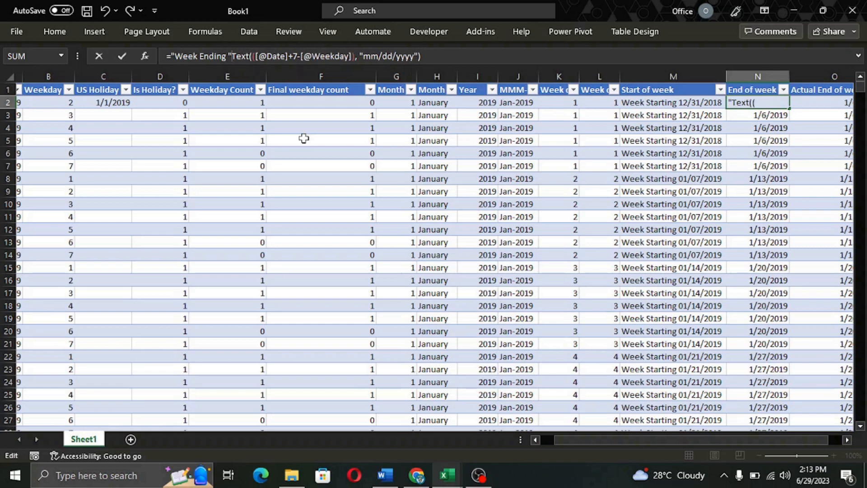
{"action": "type", "text": "&"}
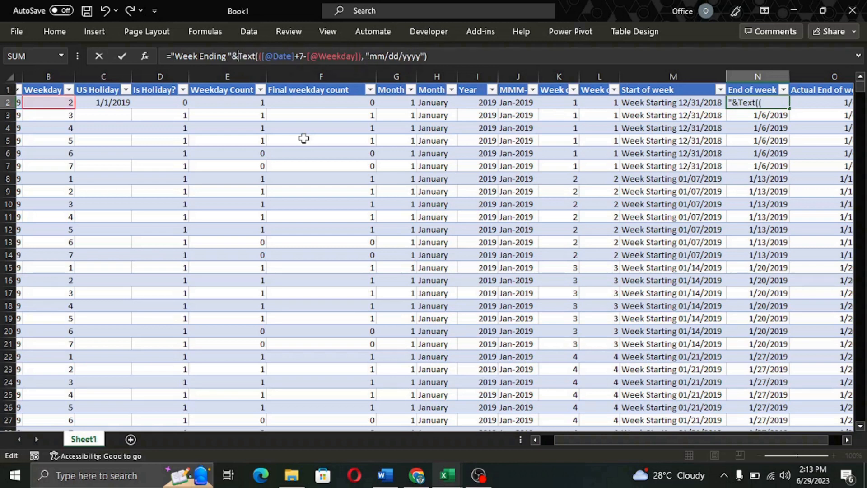
{"action": "key", "text": "Return"}
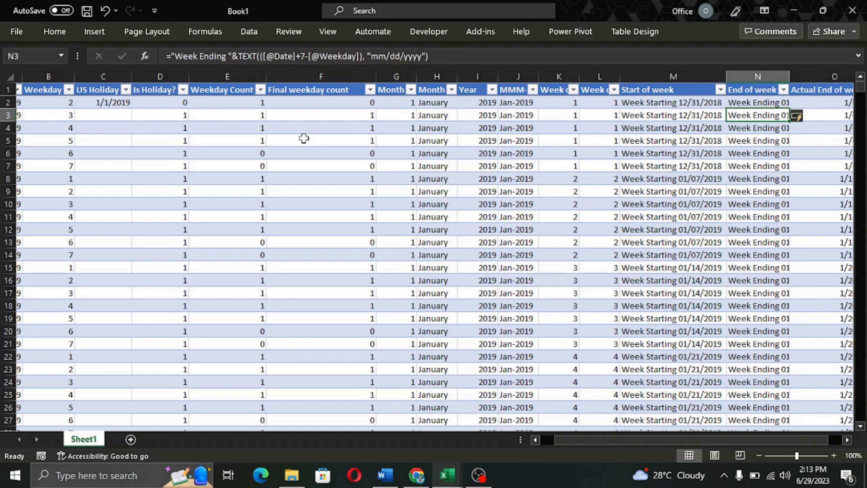
- Fit the width of column N to the End of week labels
{"action": "left_click", "coordinate": [638, 102]}
{"action": "left_click", "coordinate": [774, 101]}
{"action": "double_click", "coordinate": [789, 77]}
{"action": "left_click", "coordinate": [766, 142]}
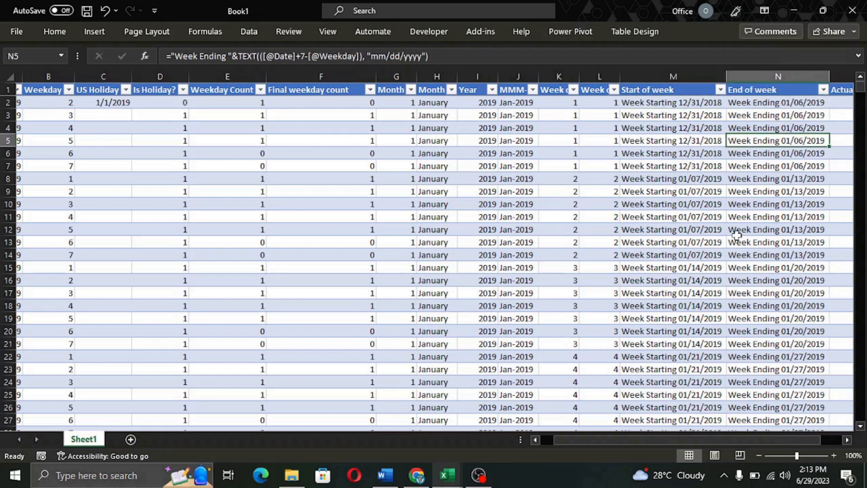
- Add a new table column headed "YYYYMM" in P1, directly after the Actual End of week column
{"action": "scroll", "coordinate": [736, 235], "scroll_direction": "right", "scroll_amount": 3}
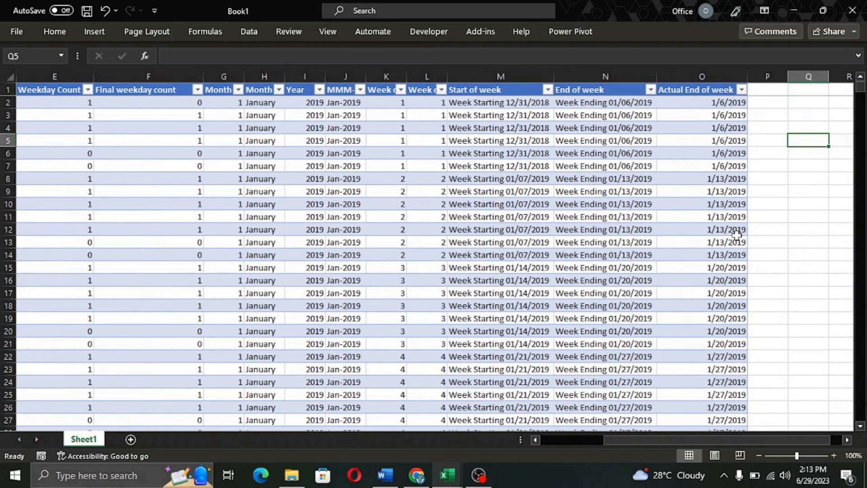
{"action": "key", "text": "Right"}
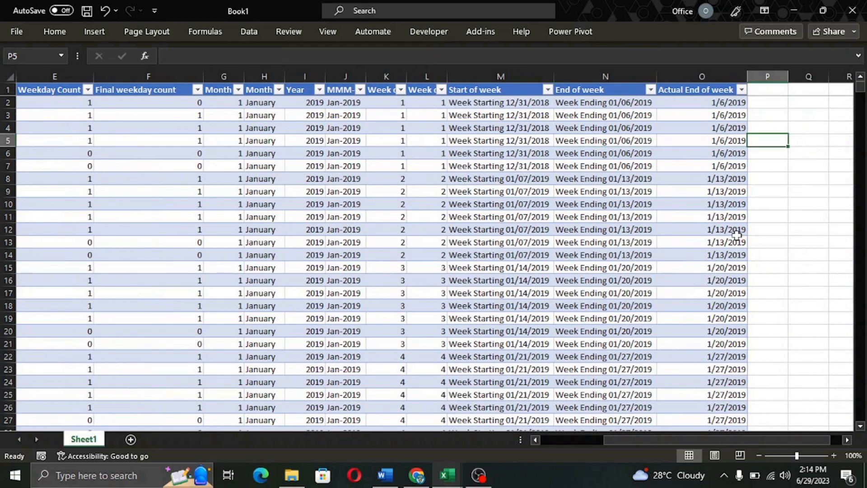
{"action": "key", "text": "Left"}
{"action": "key", "text": "Left"}
{"action": "key", "text": "Left"}
{"action": "key", "text": "Left"}
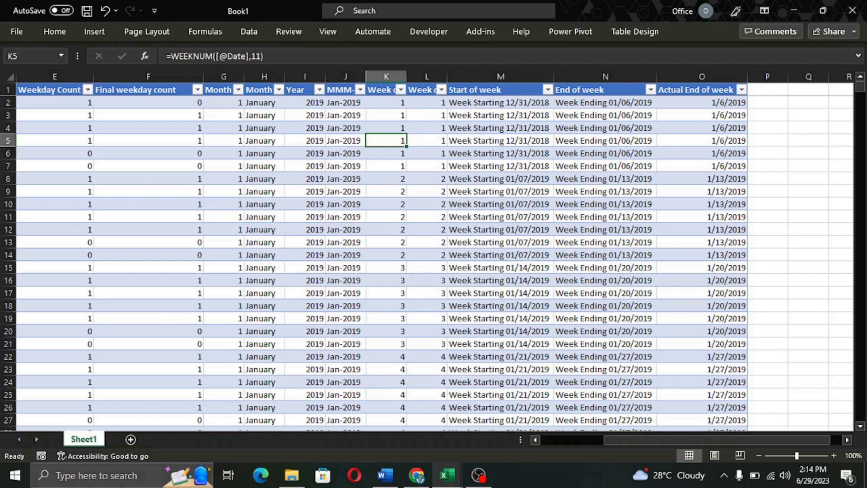
{"action": "key", "text": "ctrl+Home"}
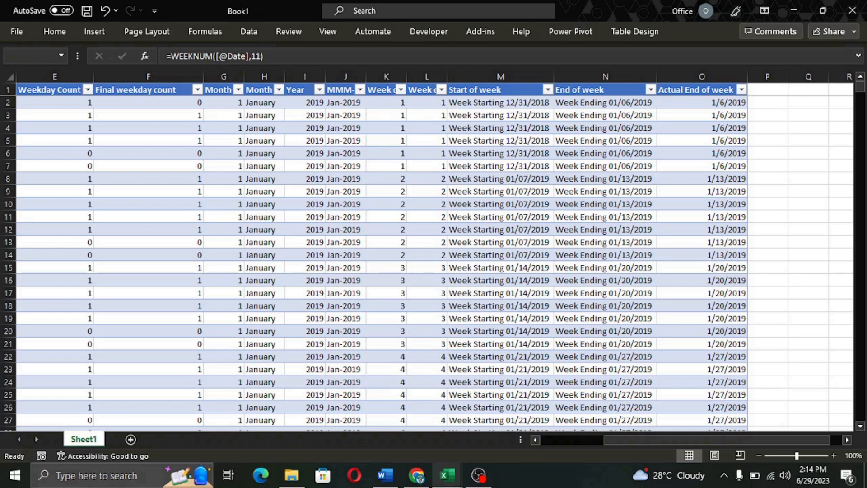
{"action": "left_click", "coordinate": [768, 90]}
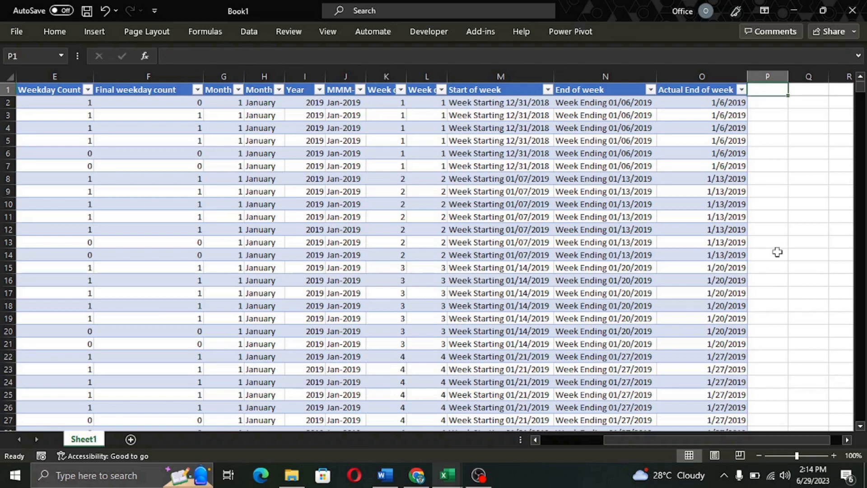
{"action": "type", "text": "YYYYMM"}
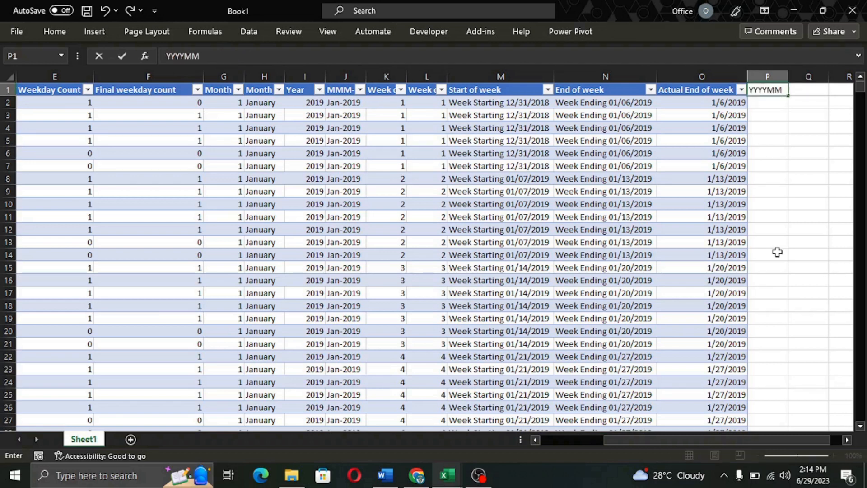
{"action": "key", "text": "Return"}
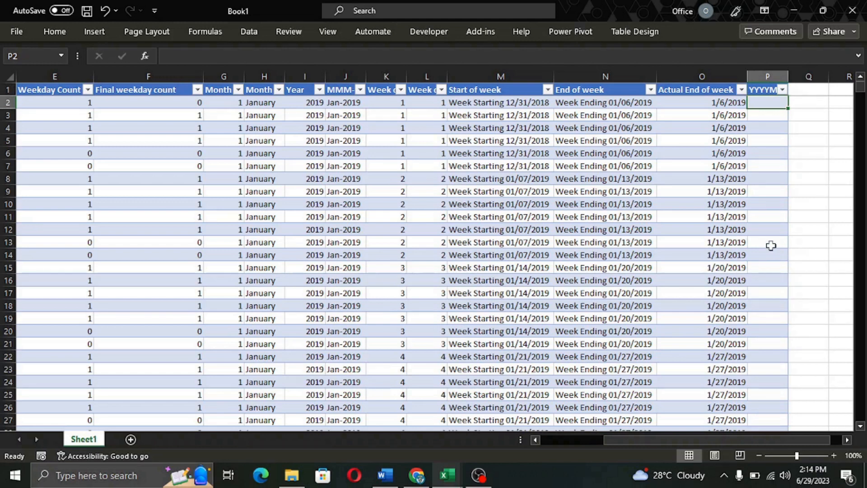
{"action": "type", "text": "="}
{"action": "type", "text": "="}
{"action": "key", "text": "Left"}
{"action": "key", "text": "Left"}
{"action": "key", "text": "Left"}
{"action": "key", "text": "Left"}
{"action": "key", "text": "Left"}
{"action": "key", "text": "Left"}
{"action": "key", "text": "Left"}
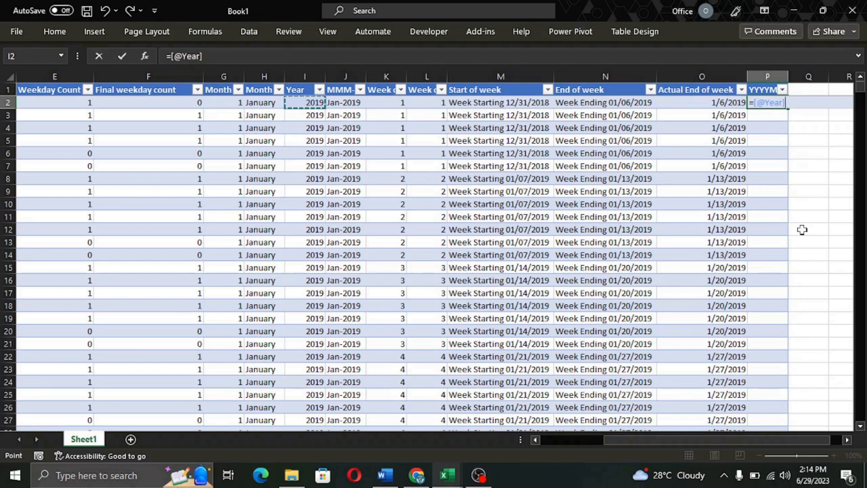
{"action": "type", "text": "*100)"}
{"action": "left_click", "coordinate": [751, 103]}
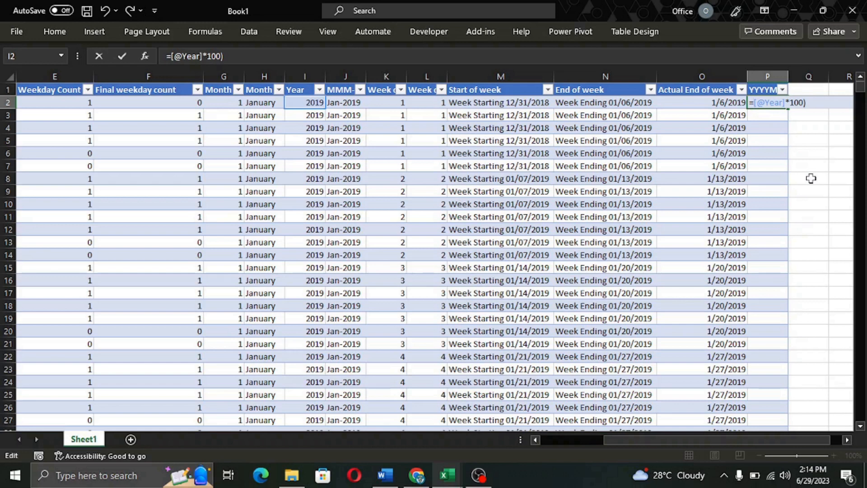
{"action": "type", "text": "("}
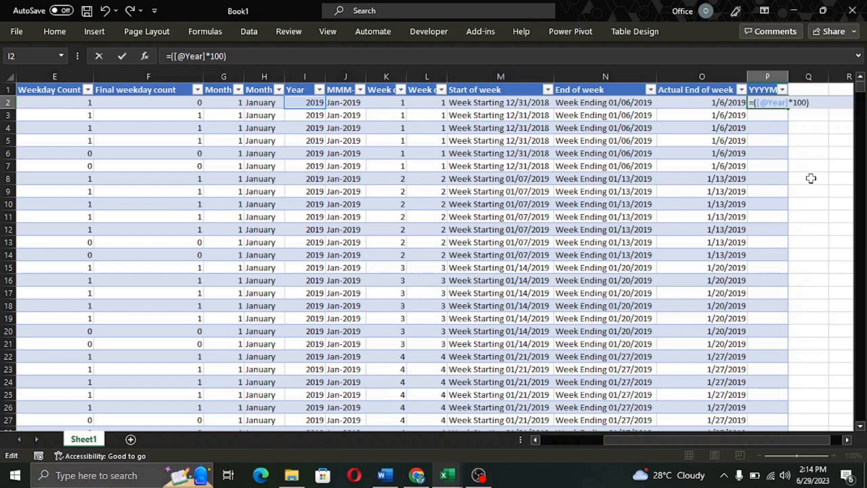
{"action": "left_click", "coordinate": [242, 56]}
{"action": "type", "text": "+"}
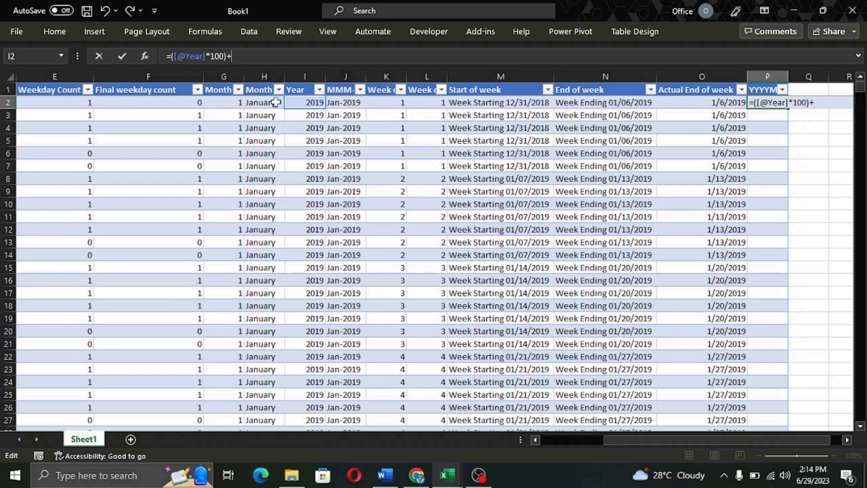
{"action": "left_click", "coordinate": [218, 101]}
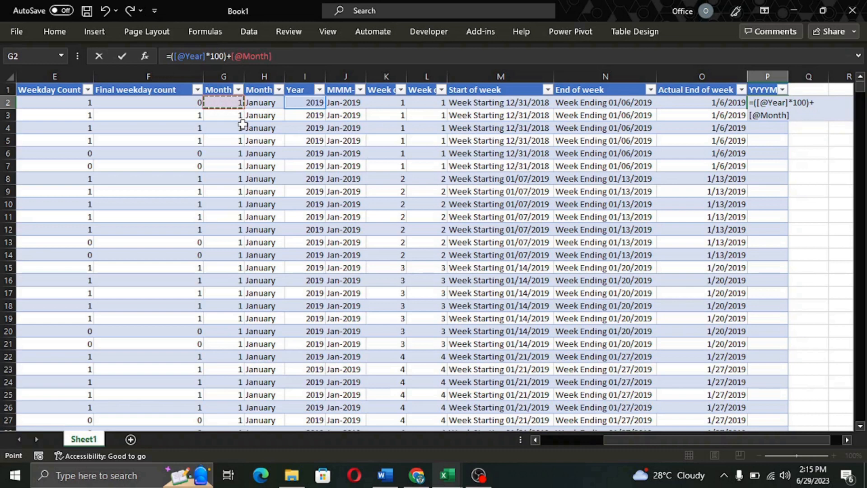
{"action": "key", "text": "Return"}
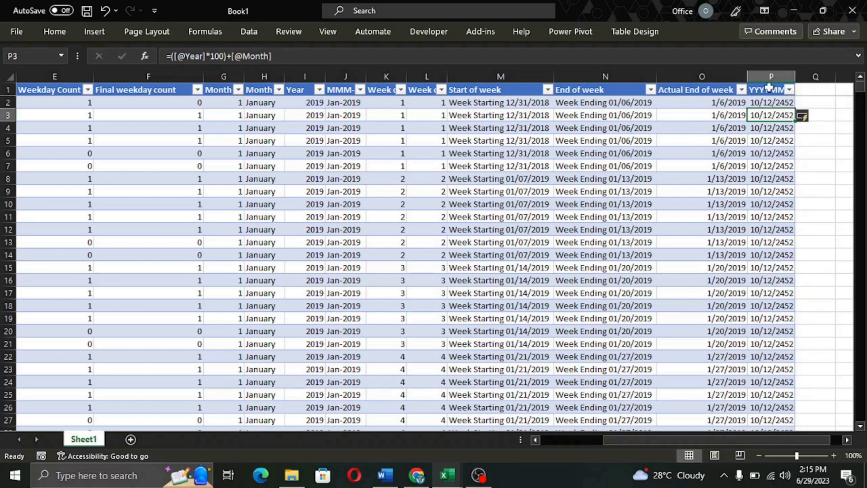
- Format all YYYYMM column values as Number with no decimal places
{"action": "left_click", "coordinate": [770, 86]}
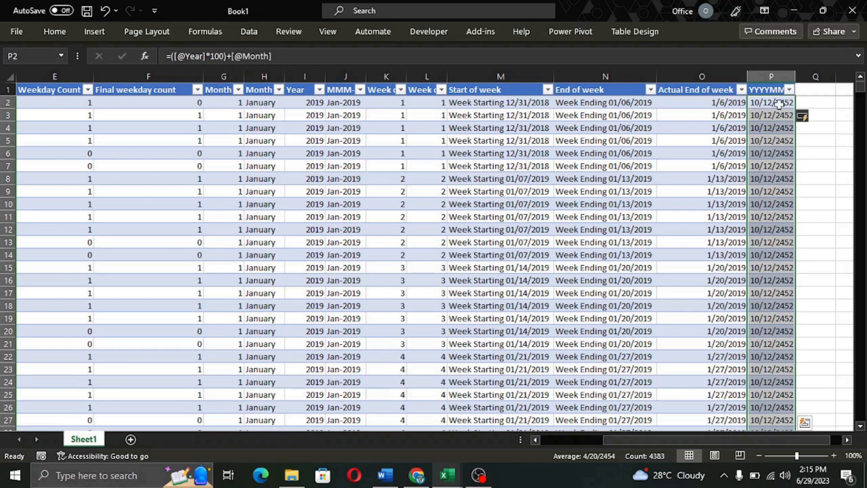
{"action": "left_click", "coordinate": [54, 34]}
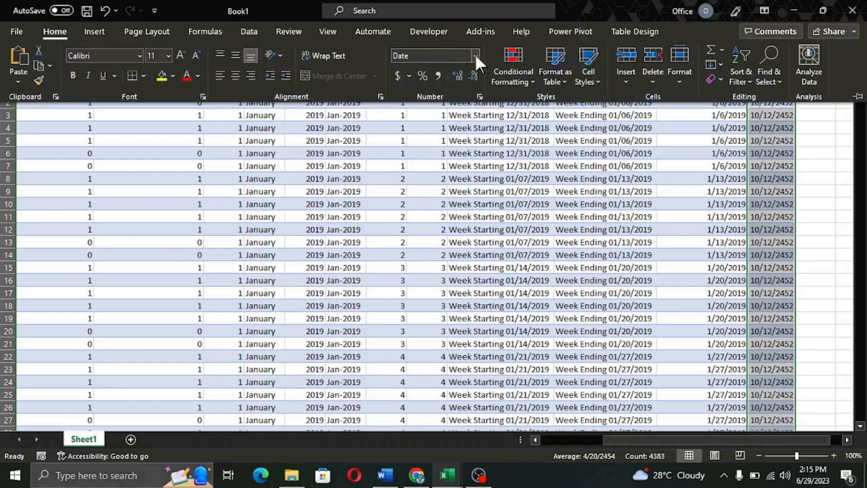
{"action": "left_click", "coordinate": [475, 56]}
{"action": "left_click", "coordinate": [463, 112]}
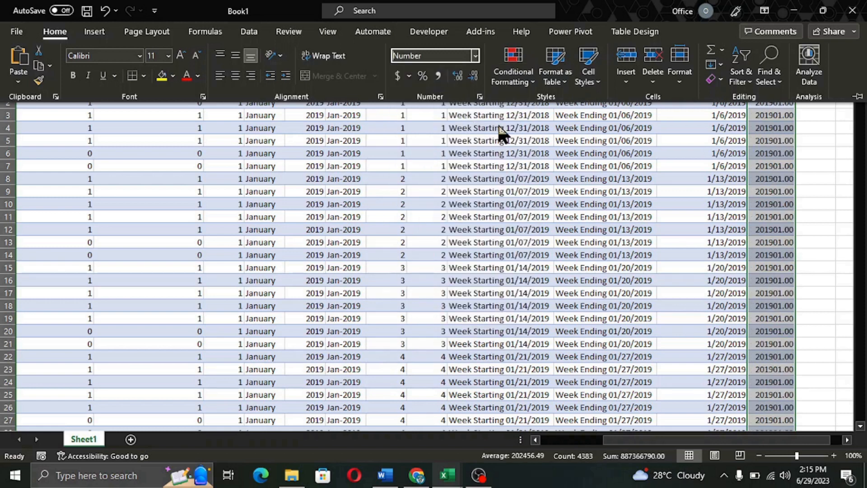
{"action": "left_click", "coordinate": [470, 76]}
{"action": "left_click", "coordinate": [470, 76]}
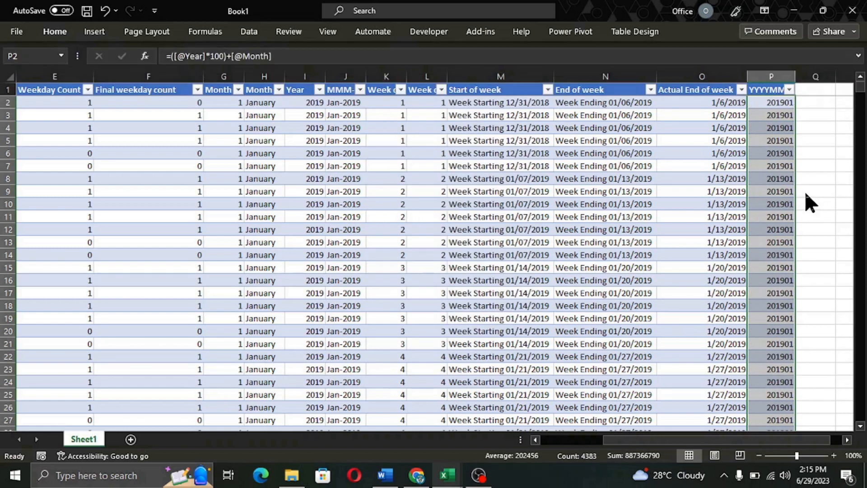
- Compare the month-year text values and formula in column J with those of the YYYYMM column
{"action": "left_click", "coordinate": [784, 105]}
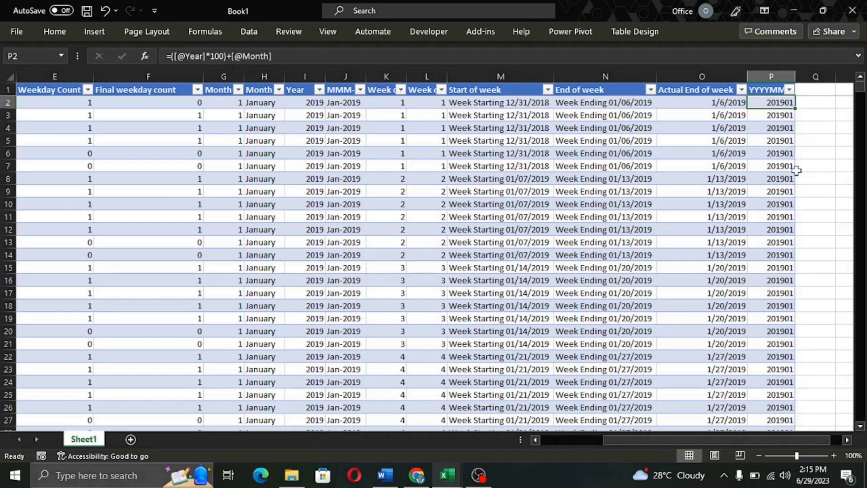
{"action": "left_click", "coordinate": [338, 103]}
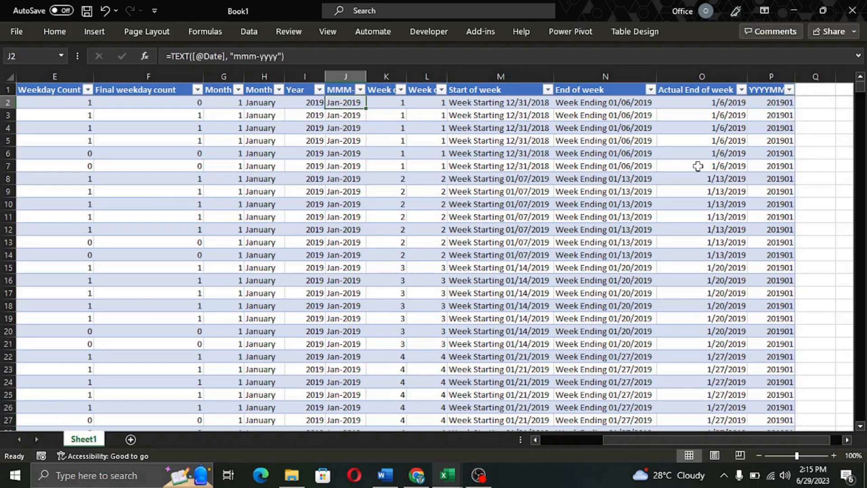
{"action": "left_click", "coordinate": [764, 101]}
{"action": "left_click", "coordinate": [774, 229]}
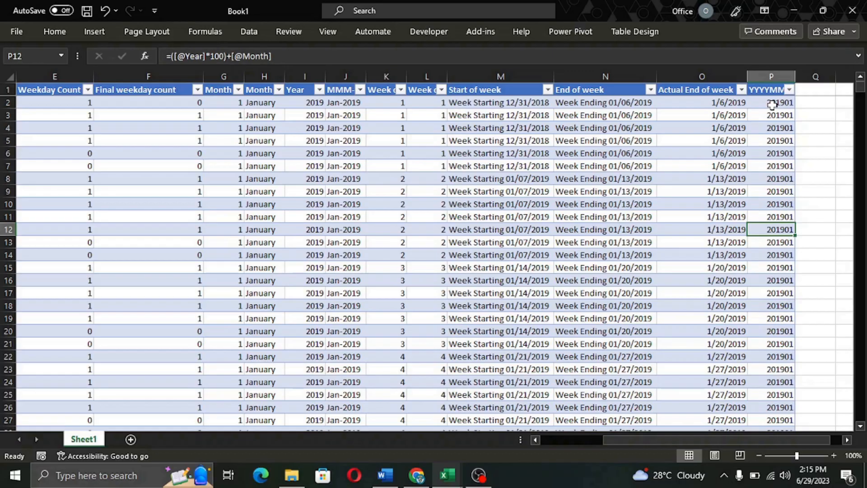
{"action": "left_click", "coordinate": [346, 106]}
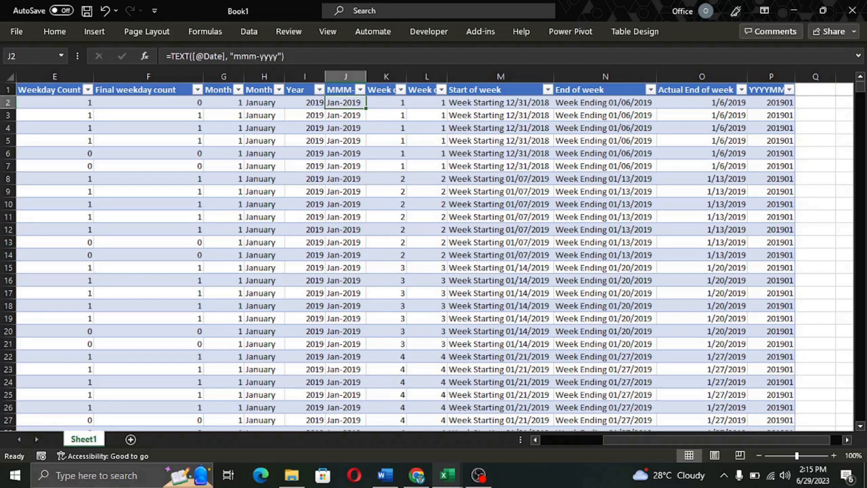
{"action": "left_click", "coordinate": [779, 106]}
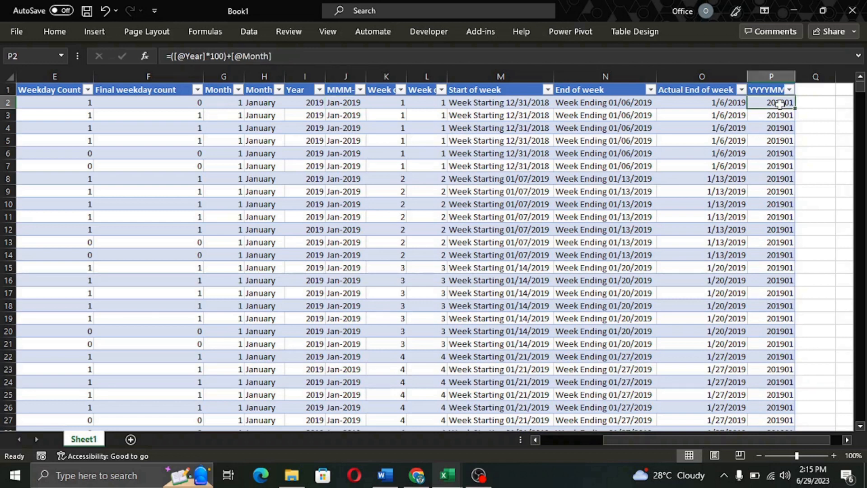
- Add a new table column headed "Quarter" in Q1, directly after the YYYYMM column
{"action": "left_click", "coordinate": [810, 90]}
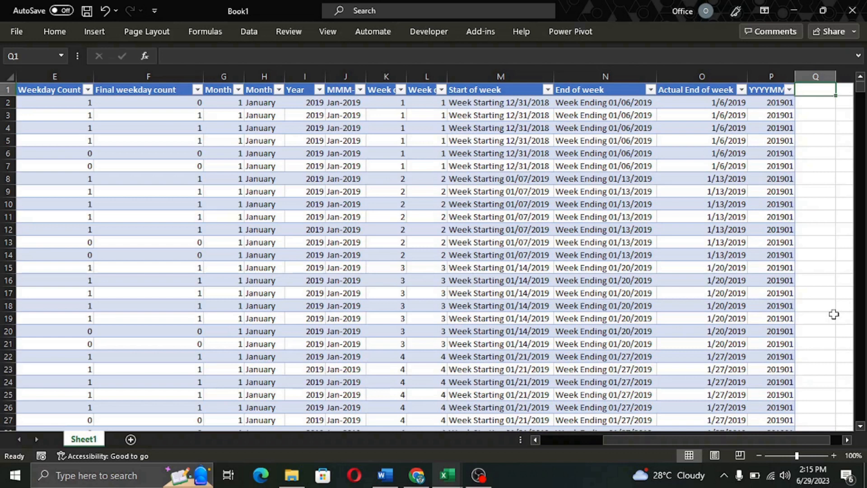
{"action": "type", "text": "Q"}
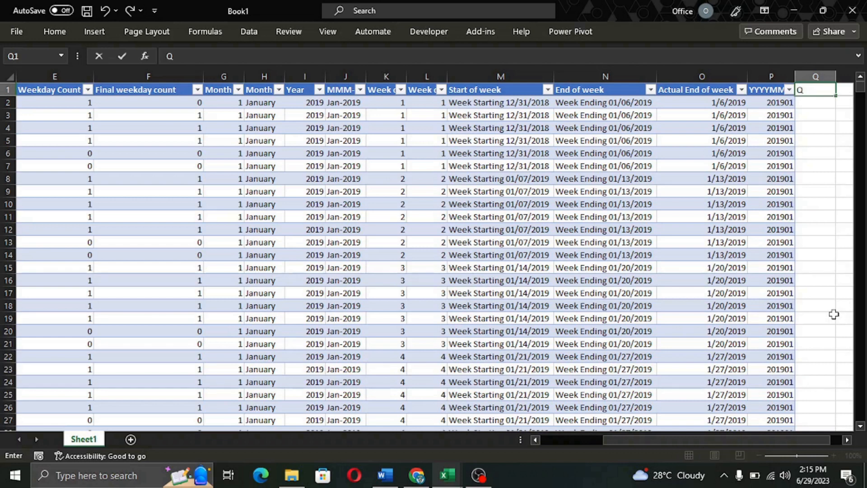
{"action": "type", "text": "uarter"}
{"action": "key", "text": "Return"}
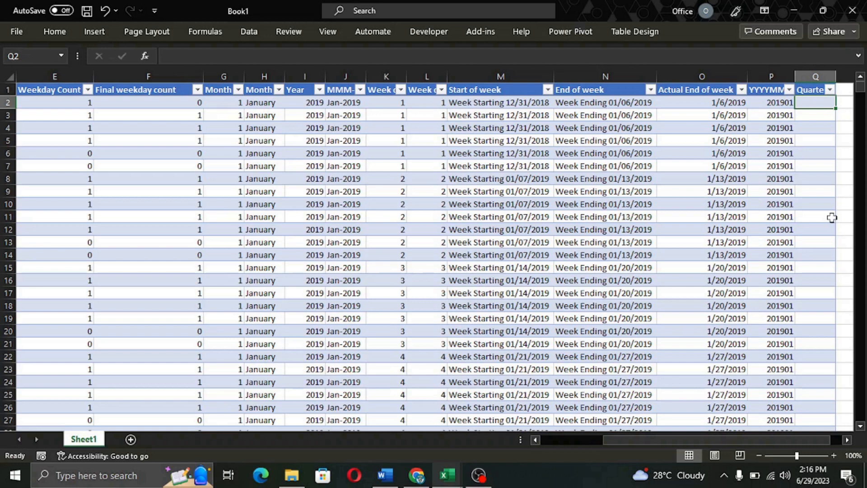
{"action": "type", "text": "="}
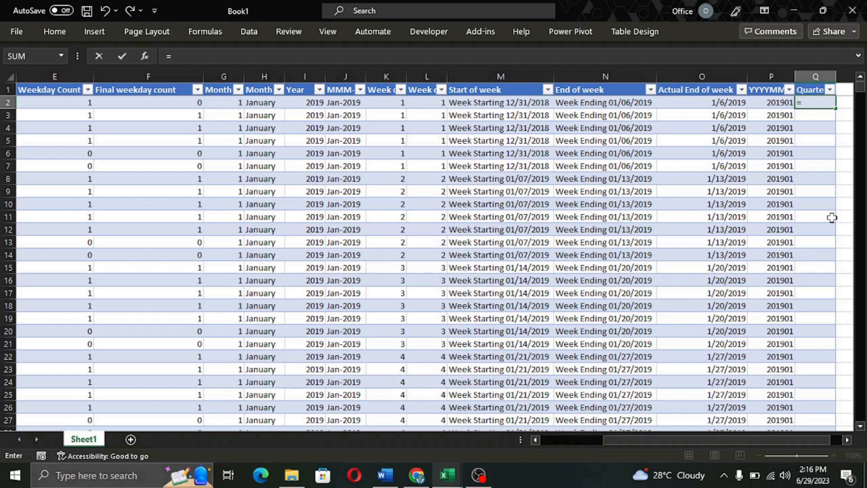
{"action": "type", "text": "INT"}
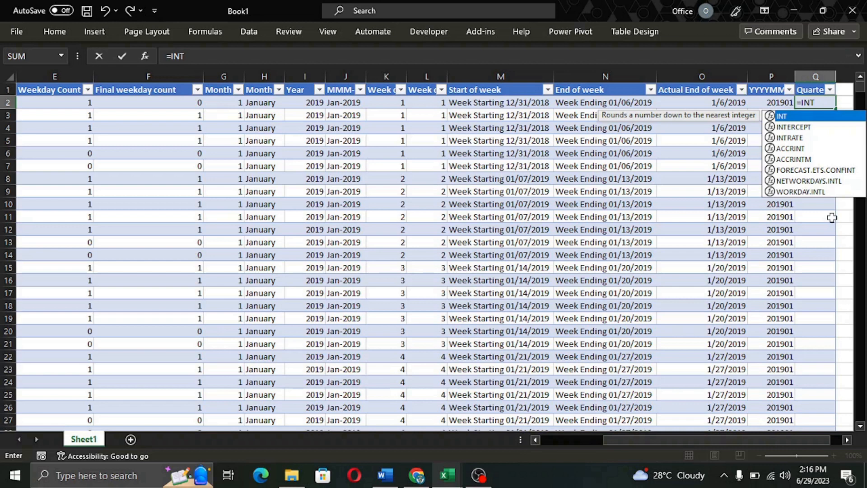
{"action": "type", "text": "("}
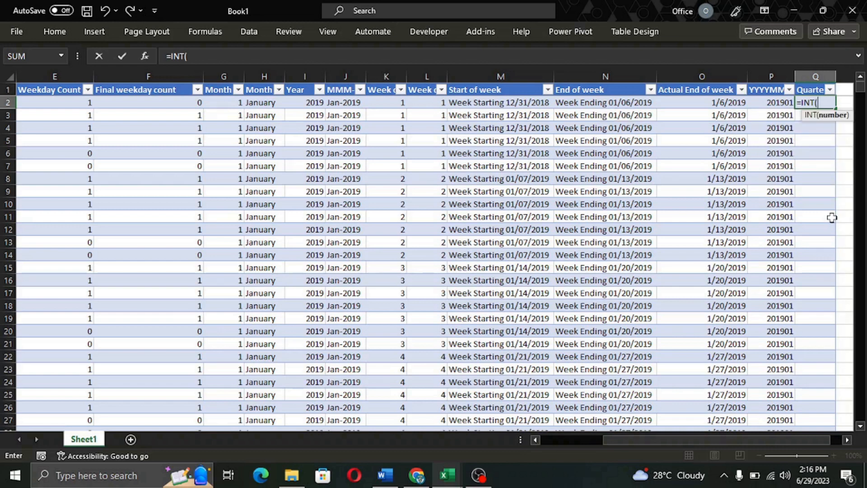
{"action": "type", "text": "("}
{"action": "key", "text": "Left"}
{"action": "key", "text": "Left"}
{"action": "key", "text": "Left"}
{"action": "key", "text": "Left"}
{"action": "key", "text": "Left"}
{"action": "key", "text": "Left"}
{"action": "key", "text": "Left"}
{"action": "key", "text": "Left"}
{"action": "key", "text": "Left"}
{"action": "key", "text": "Left"}
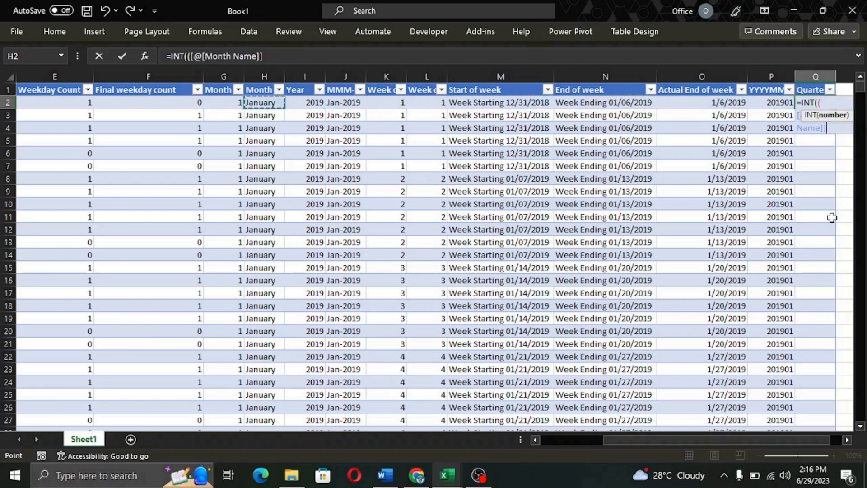
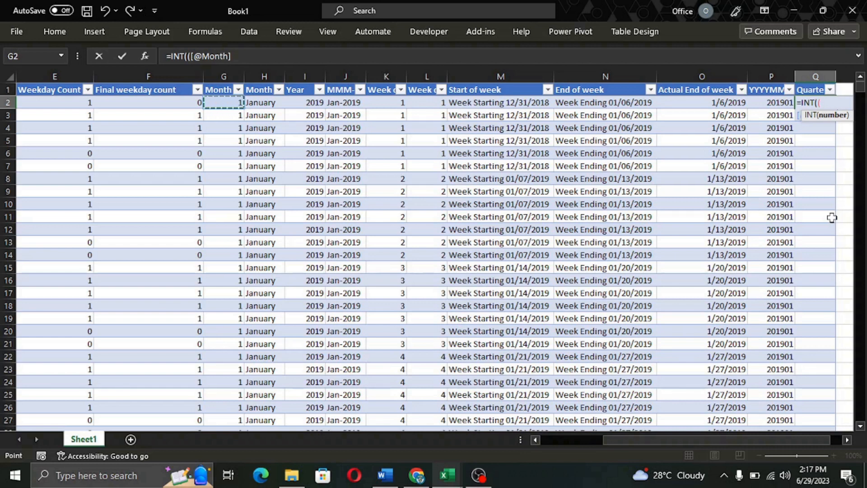
{"action": "type", "text": "+2"}
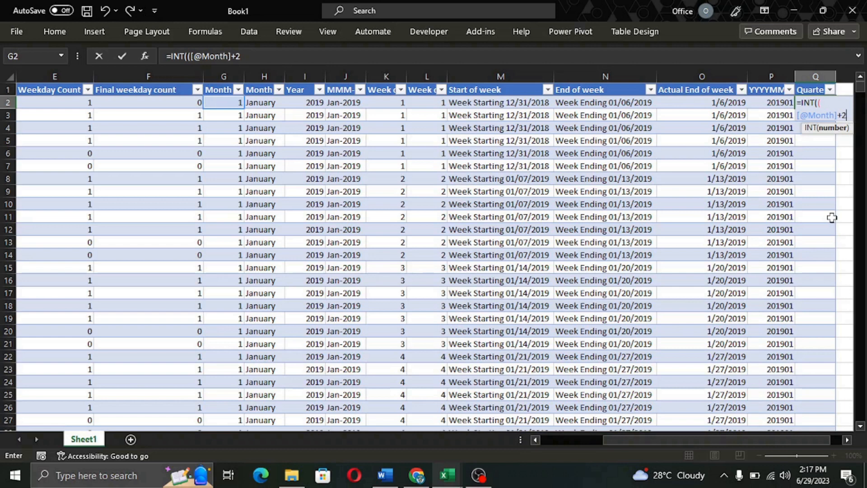
{"action": "type", "text": ")/3"}
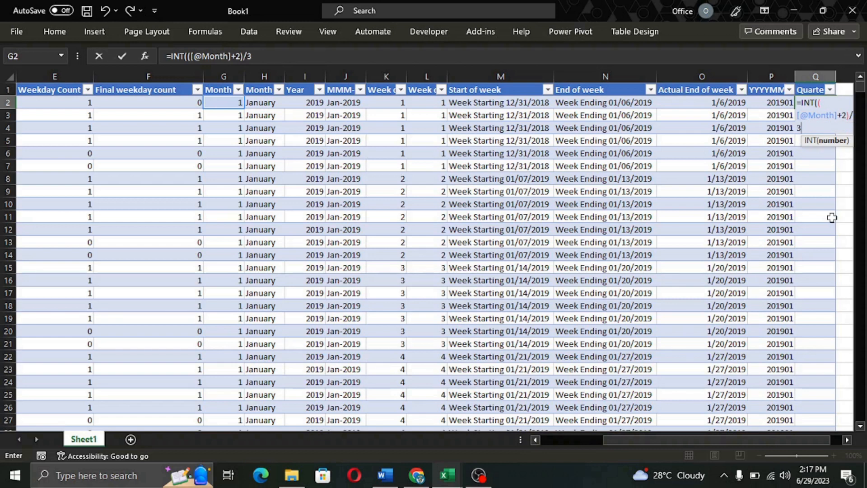
{"action": "type", "text": ")"}
{"action": "key", "text": "Return"}
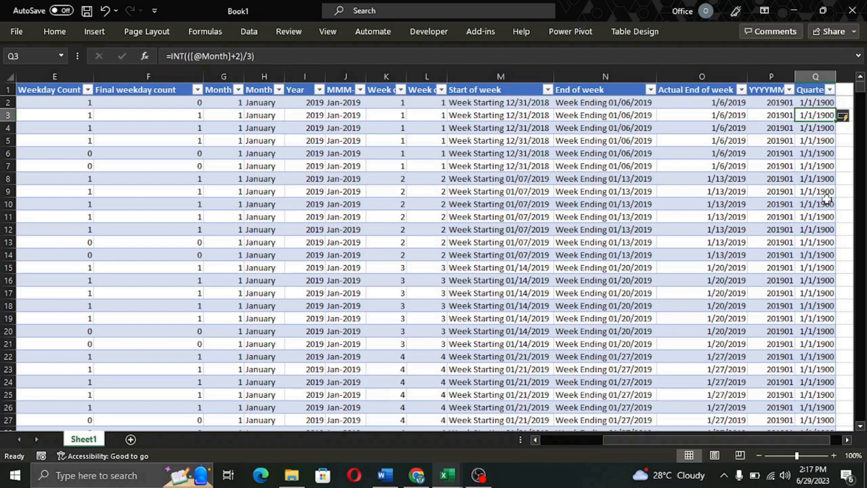
- Format all Quarter column values as Number with no decimal places
{"action": "left_click", "coordinate": [815, 82]}
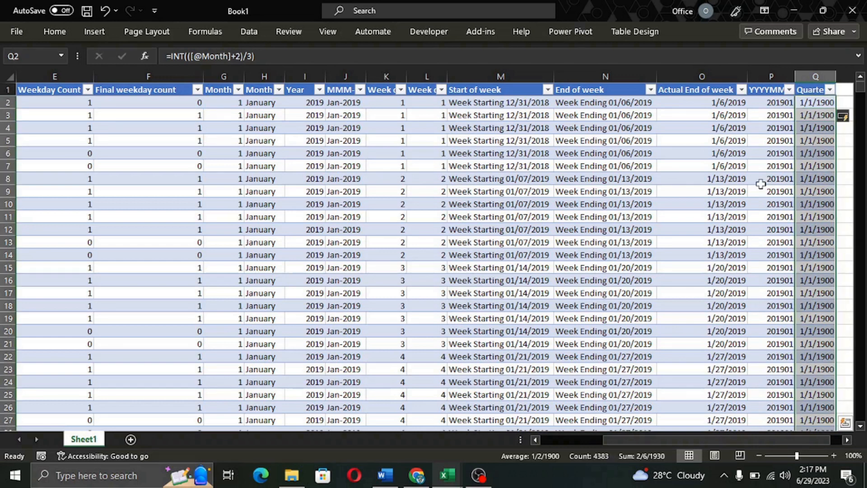
{"action": "left_click", "coordinate": [64, 34]}
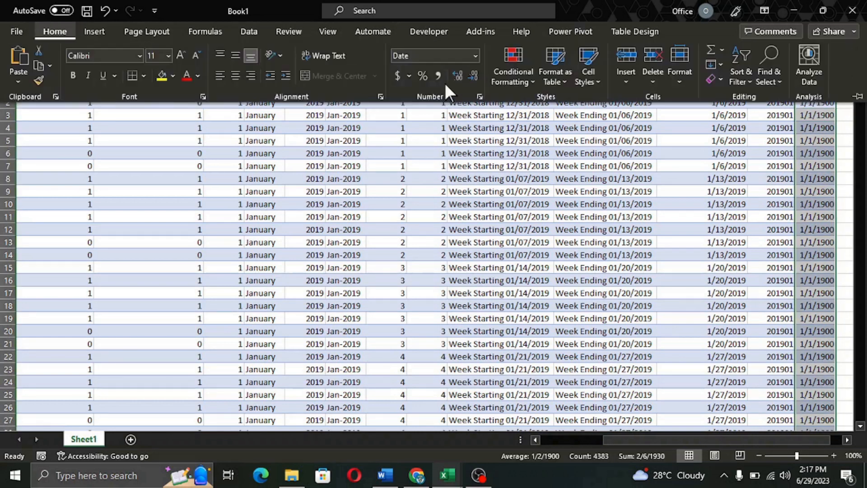
{"action": "left_click", "coordinate": [474, 55]}
{"action": "left_click", "coordinate": [454, 109]}
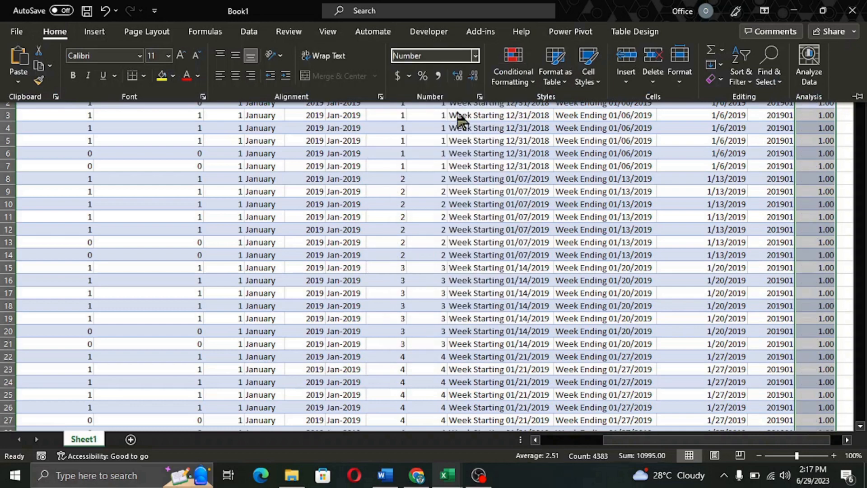
{"action": "left_click", "coordinate": [471, 76]}
{"action": "left_click", "coordinate": [471, 76]}
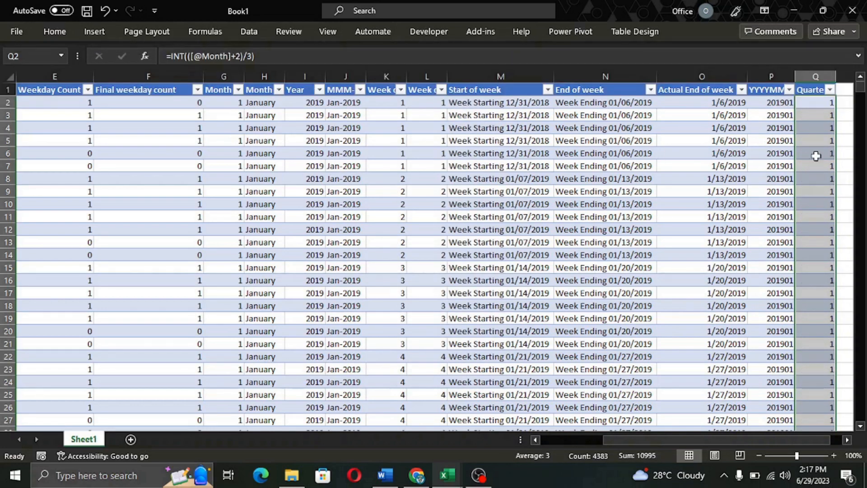
- Check the quarter numbers against the months around the March to April 2019 changeover, looking across row 92
{"action": "left_click", "coordinate": [815, 102]}
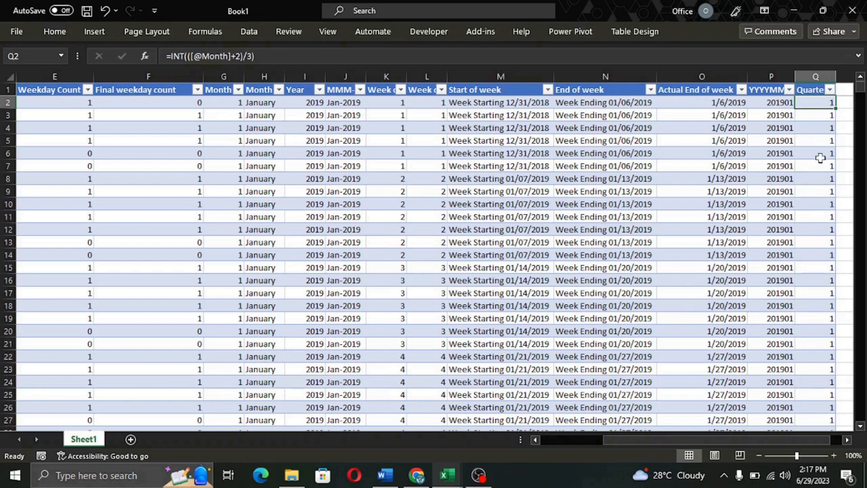
{"action": "scroll", "coordinate": [824, 283], "scroll_direction": "down", "scroll_amount": 16}
{"action": "scroll", "coordinate": [825, 283], "scroll_direction": "down", "scroll_amount": 17}
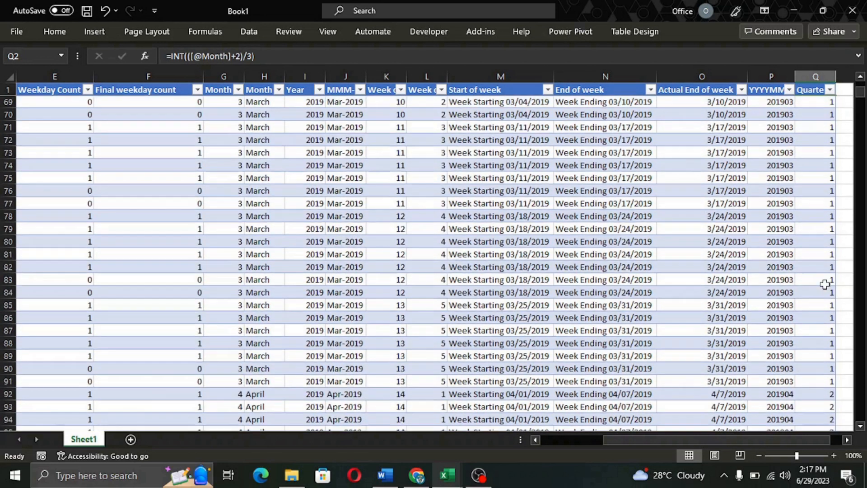
{"action": "scroll", "coordinate": [825, 284], "scroll_direction": "up", "scroll_amount": 7}
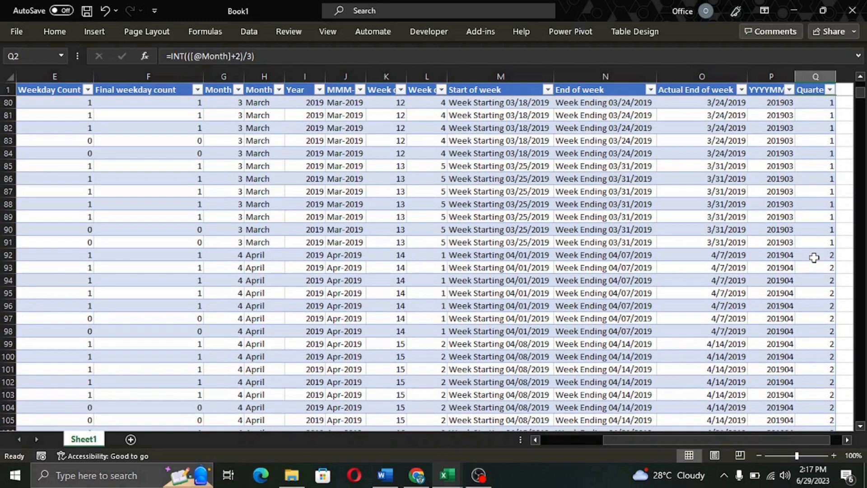
{"action": "left_click", "coordinate": [815, 255]}
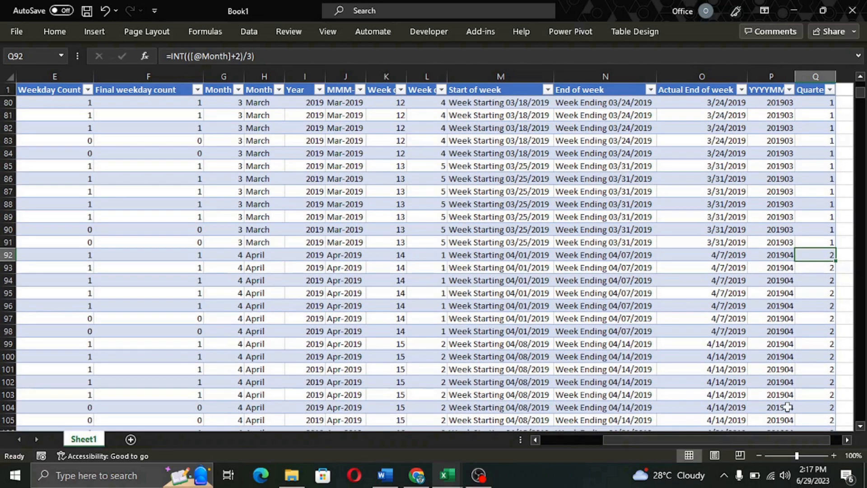
{"action": "key", "text": "Left"}
{"action": "key", "text": "Left"}
{"action": "key", "text": "Left"}
{"action": "key", "text": "Left"}
{"action": "key", "text": "Left"}
{"action": "key", "text": "Left"}
{"action": "key", "text": "Left"}
{"action": "key", "text": "Left"}
{"action": "key", "text": "Left"}
{"action": "key", "text": "Left"}
{"action": "key", "text": "Left"}
{"action": "key", "text": "Left"}
{"action": "key", "text": "Left"}
{"action": "key", "text": "Left"}
{"action": "key", "text": "Left"}
{"action": "key", "text": "Left"}
{"action": "key", "text": "Right"}
{"action": "key", "text": "Right"}
{"action": "key", "text": "Right"}
{"action": "key", "text": "Right"}
{"action": "key", "text": "Right"}
{"action": "key", "text": "Right"}
{"action": "key", "text": "Right"}
{"action": "key", "text": "Right"}
{"action": "key", "text": "Right"}
{"action": "key", "text": "Right"}
{"action": "key", "text": "Right"}
{"action": "key", "text": "Right"}
{"action": "key", "text": "Right"}
{"action": "key", "text": "Right"}
{"action": "key", "text": "Right"}
{"action": "key", "text": "Right"}
{"action": "key", "text": "Right"}
{"action": "key", "text": "Right"}
{"action": "key", "text": "Right"}
{"action": "key", "text": "Right"}
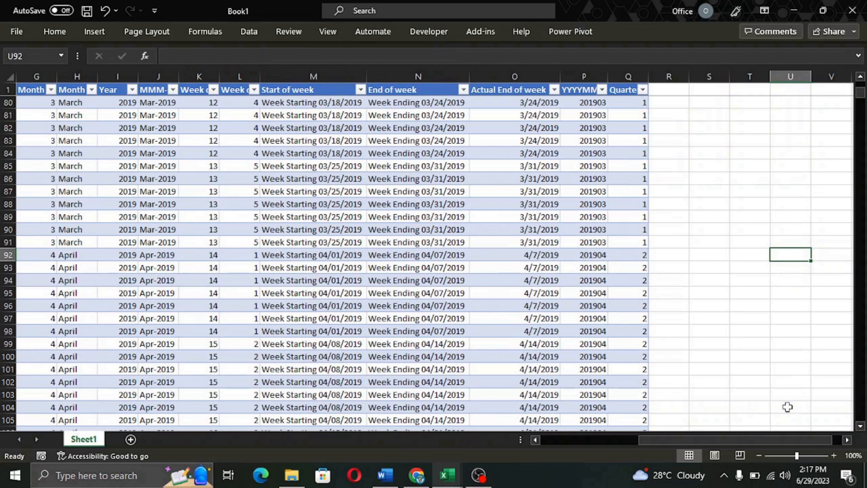
{"action": "key", "text": "Left"}
{"action": "key", "text": "Left"}
{"action": "key", "text": "Left"}
{"action": "key", "text": "Left"}
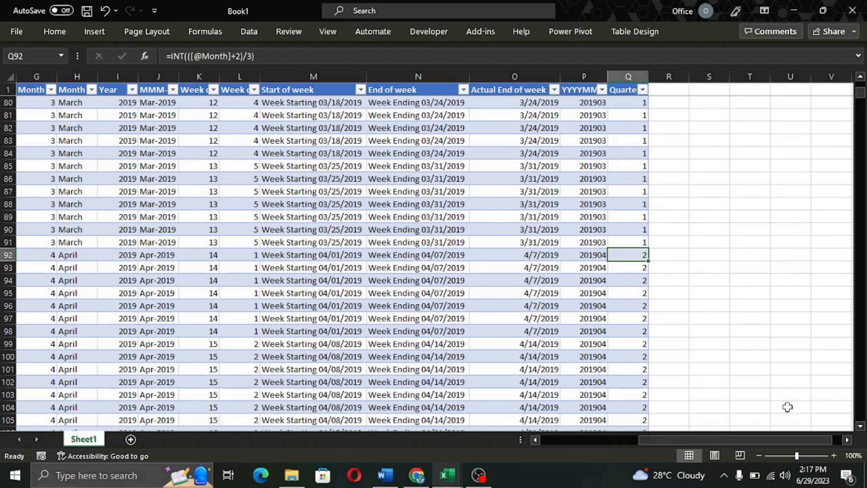
{"action": "scroll", "coordinate": [787, 406], "scroll_direction": "up", "scroll_amount": 5}
{"action": "scroll", "coordinate": [704, 245], "scroll_direction": "up", "scroll_amount": 12}
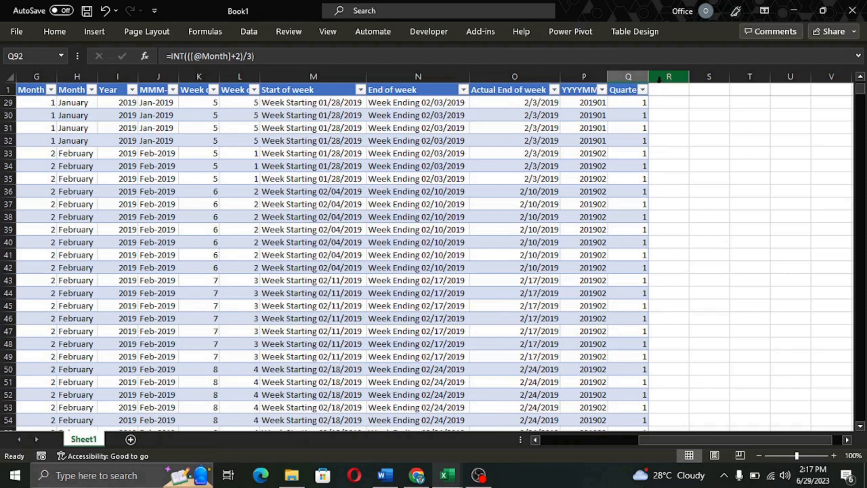
{"action": "left_click", "coordinate": [625, 103]}
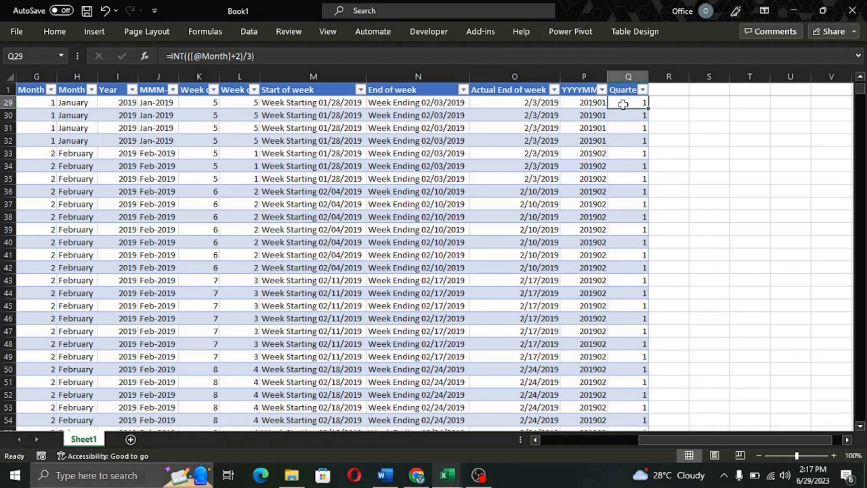
{"action": "left_click", "coordinate": [171, 56]}
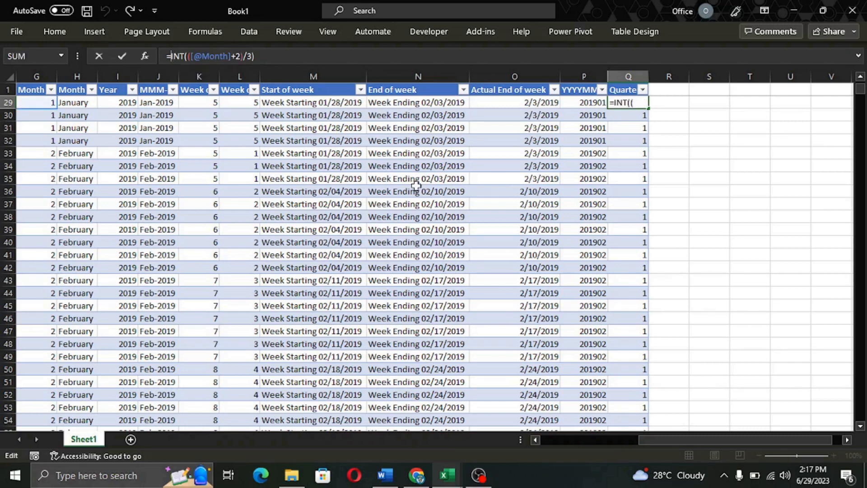
{"action": "type", "text": "\"Q\""}
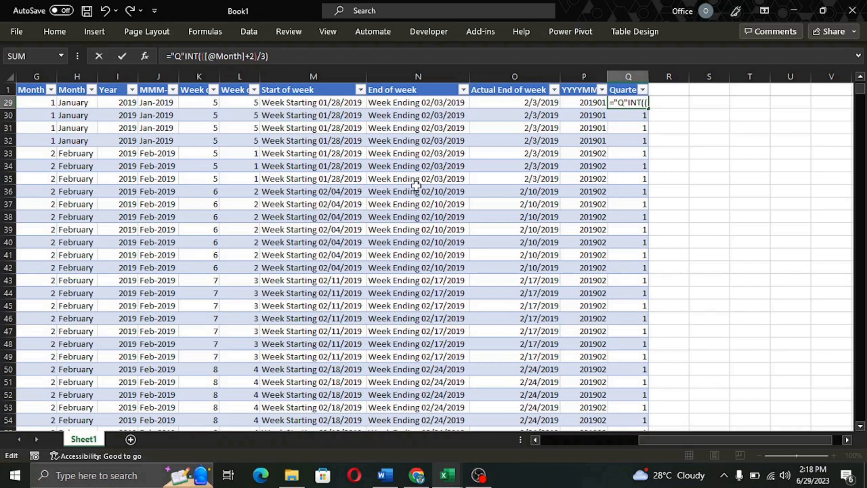
{"action": "type", "text": "&Text"}
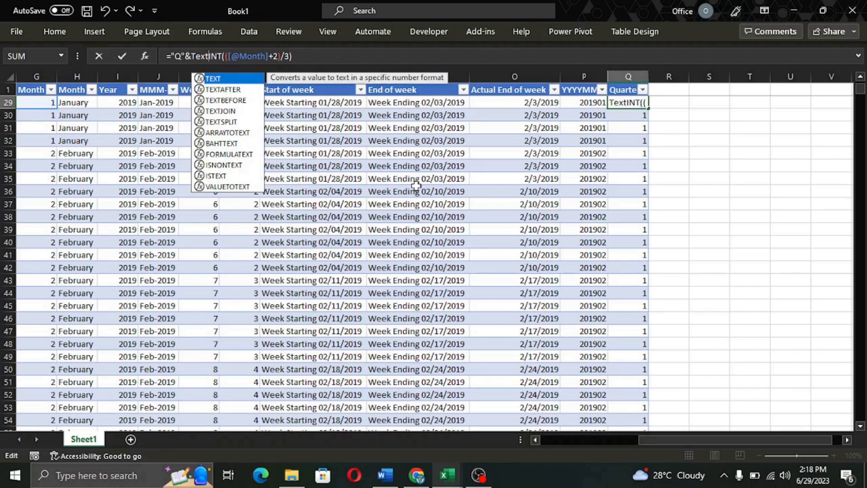
{"action": "key", "text": "Tab"}
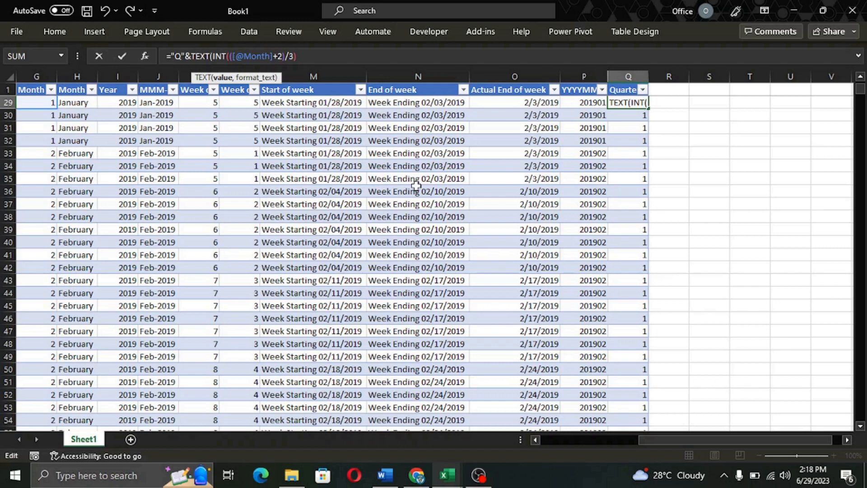
{"action": "key", "text": "BackSpace"}
{"action": "key", "text": "BackSpace"}
{"action": "key", "text": "BackSpace"}
{"action": "key", "text": "BackSpace"}
{"action": "key", "text": "BackSpace"}
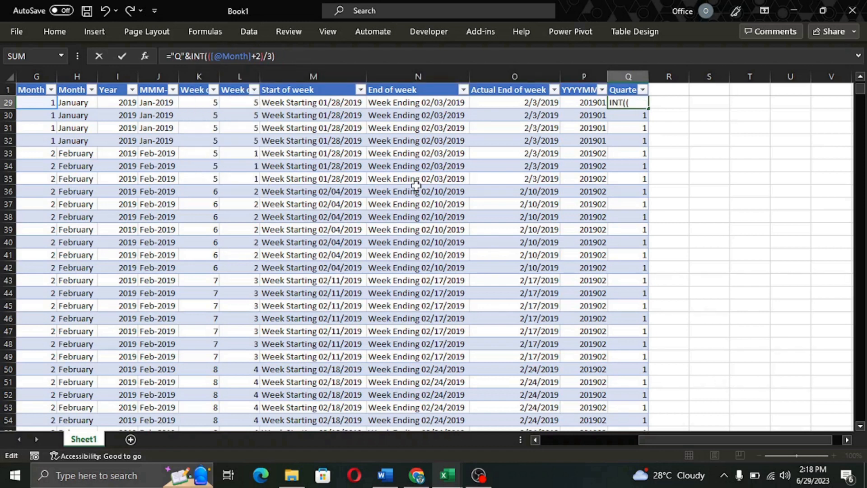
{"action": "key", "text": "Return"}
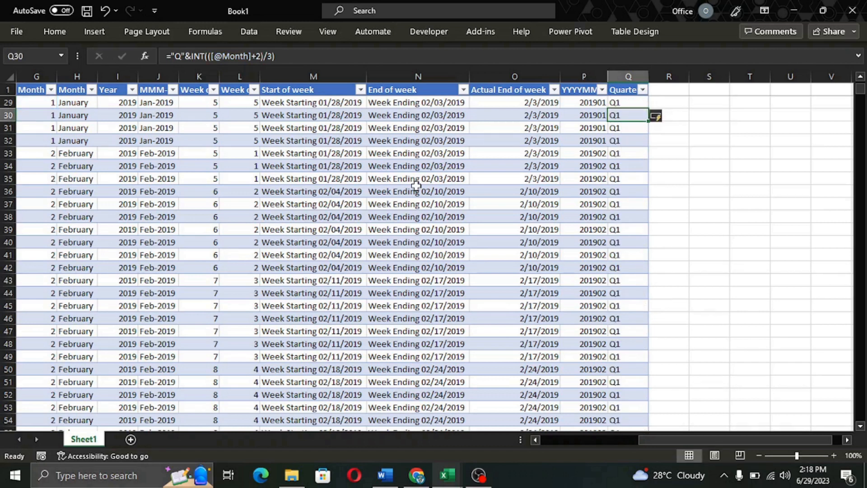
{"action": "key", "text": "Up"}
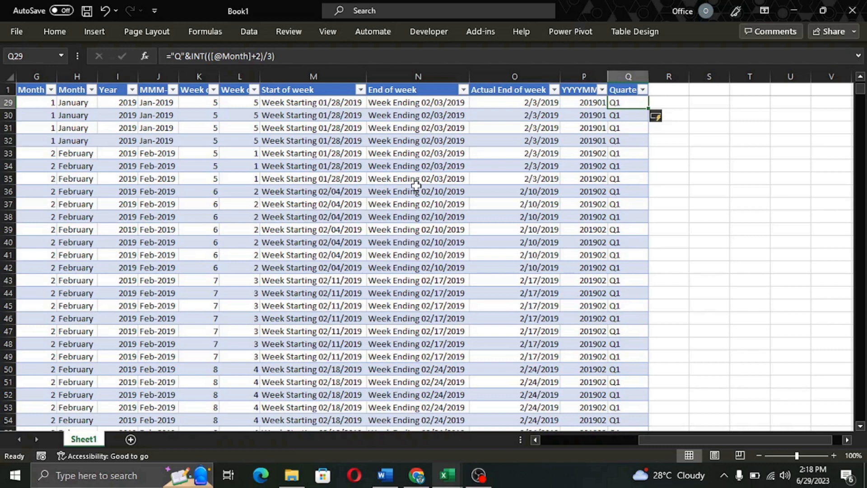
{"action": "left_click", "coordinate": [189, 56]}
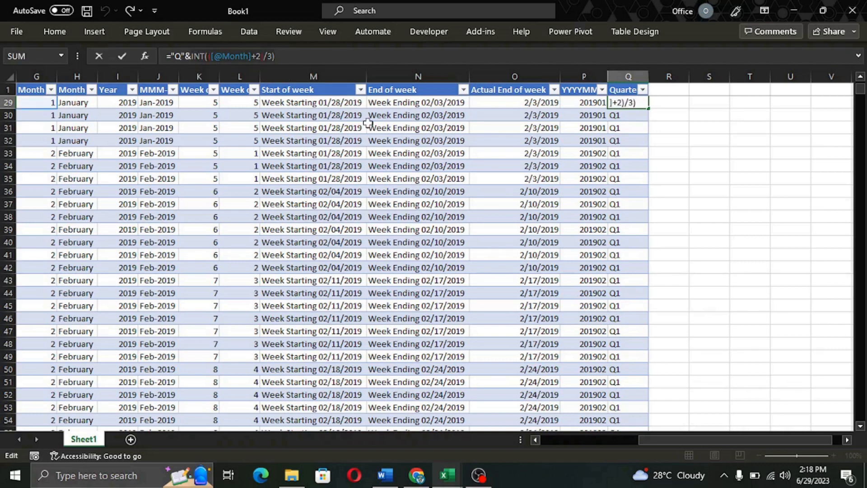
{"action": "key", "text": "ctrl+Return"}
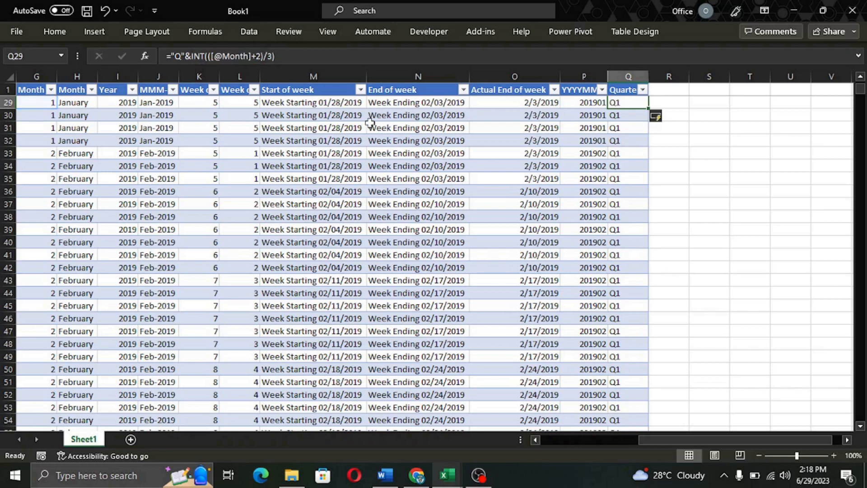
- Add a new table column headed "Actual Quarter" in R1, directly after the Quarter column
{"action": "left_click", "coordinate": [676, 91]}
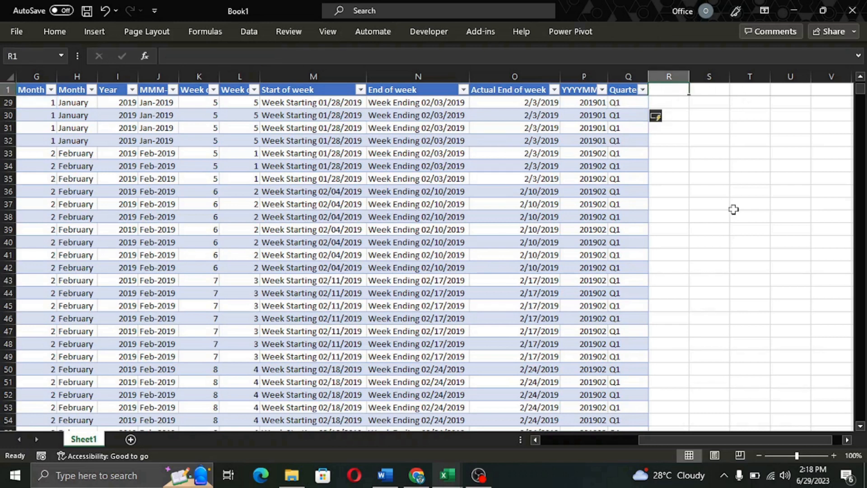
{"action": "type", "text": "Actual Qua"}
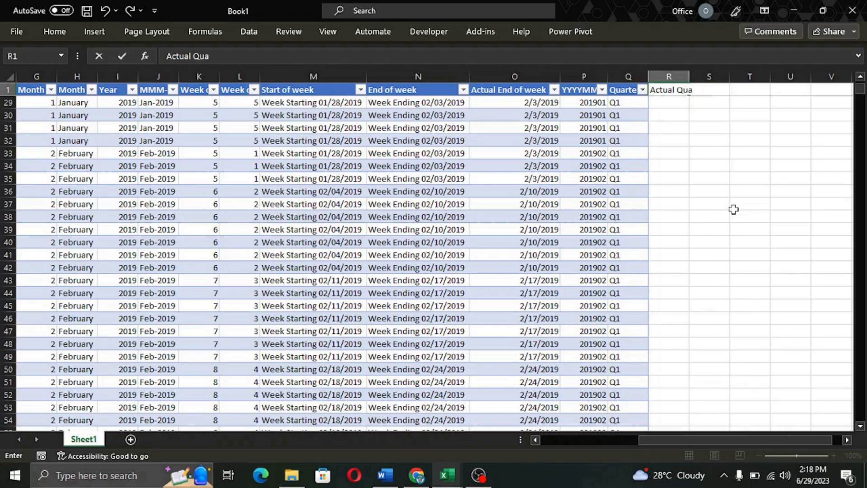
{"action": "type", "text": "rter"}
{"action": "key", "text": "Return"}
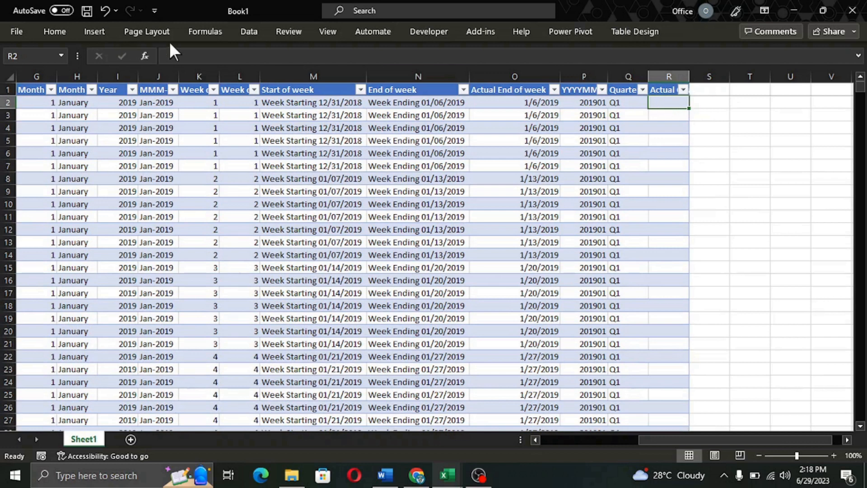
{"action": "left_click", "coordinate": [198, 54]}
{"action": "type", "text": "=INT(([@Month]+2)/3)"}
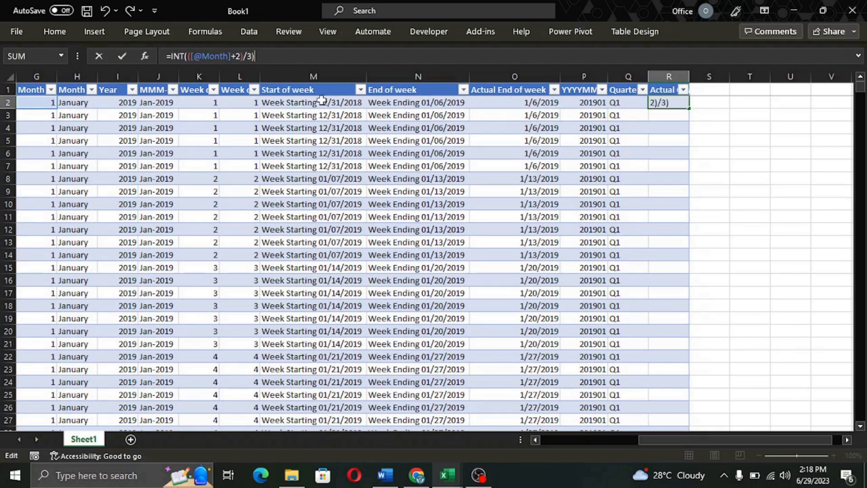
{"action": "key", "text": "Return"}
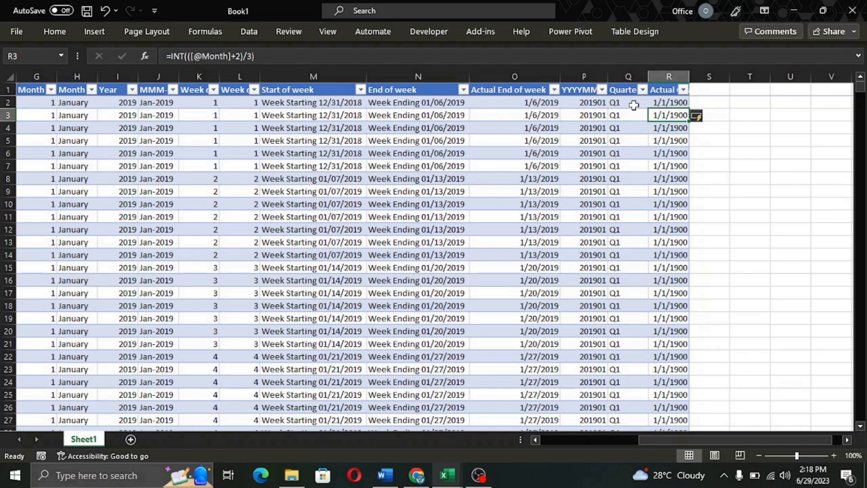
- Format the whole Actual Quarter column as Number with no decimal places
{"action": "left_click", "coordinate": [654, 103]}
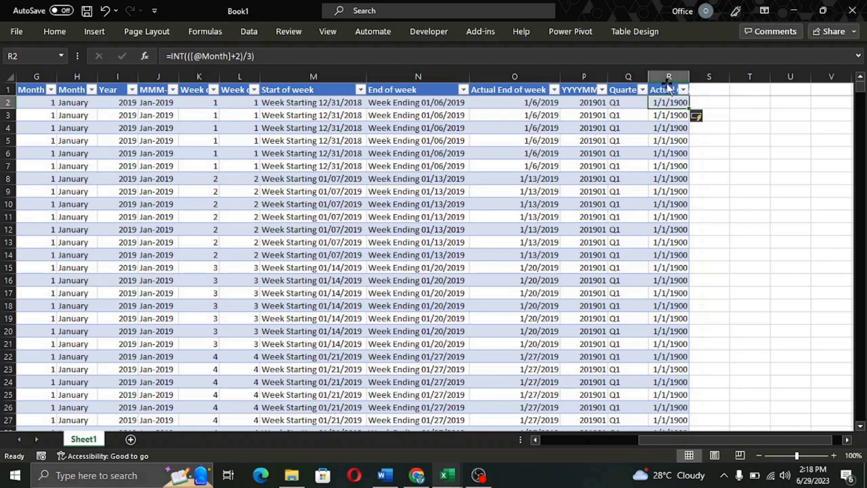
{"action": "key", "text": "ctrl+a"}
{"action": "left_click", "coordinate": [667, 107]}
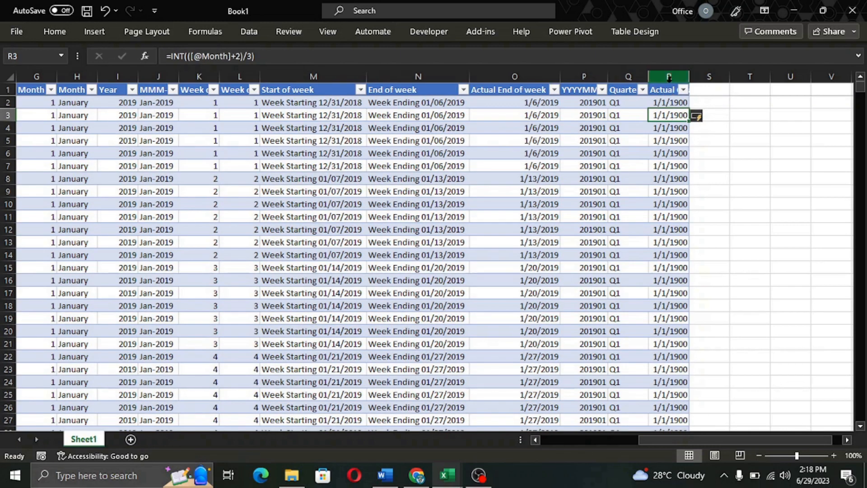
{"action": "left_click", "coordinate": [667, 85]}
{"action": "left_click", "coordinate": [60, 33]}
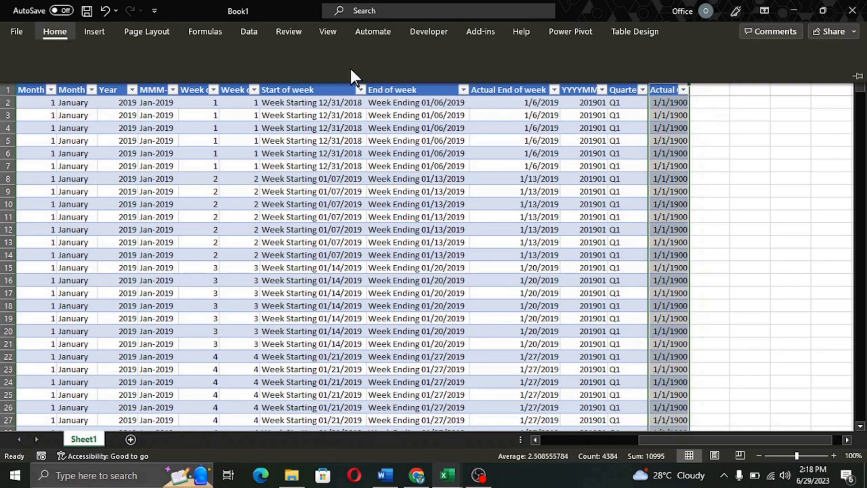
{"action": "left_click", "coordinate": [474, 53]}
{"action": "left_click", "coordinate": [458, 110]}
{"action": "left_click", "coordinate": [467, 75]}
{"action": "left_click", "coordinate": [468, 75]}
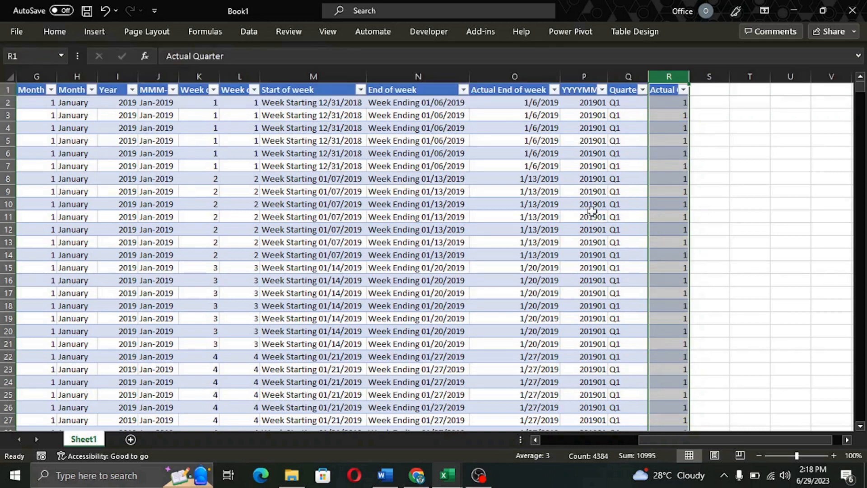
{"action": "left_click", "coordinate": [600, 205]}
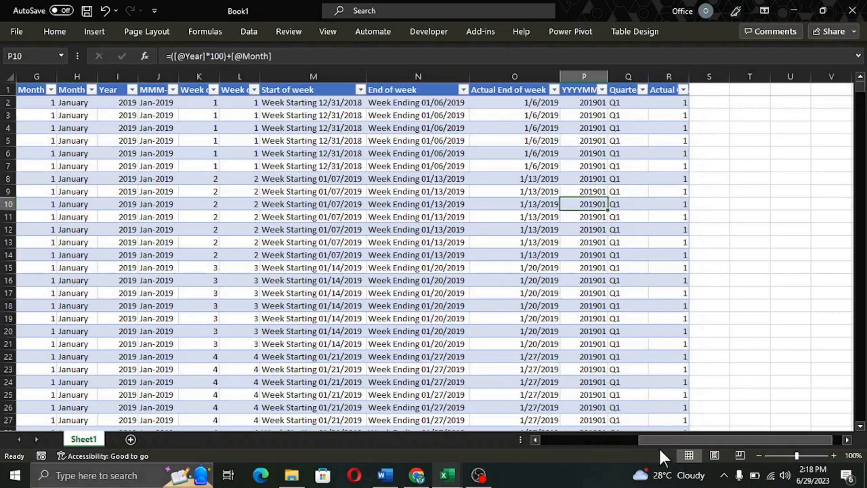
- Review the calendar table from the Date column across, inspecting the month name, month-year and End of week formulas
{"action": "left_click", "coordinate": [613, 436]}
{"action": "left_click_drag", "start_coordinate": [612, 436], "coordinate": [605, 437]}
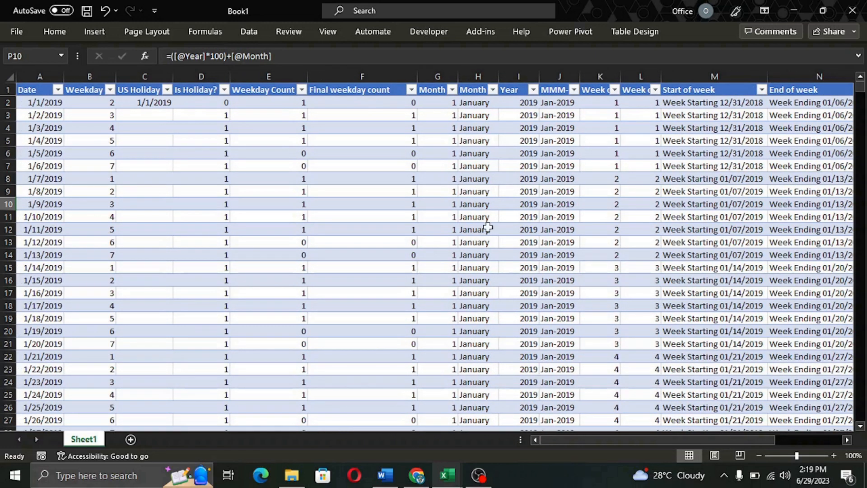
{"action": "left_click", "coordinate": [466, 204]}
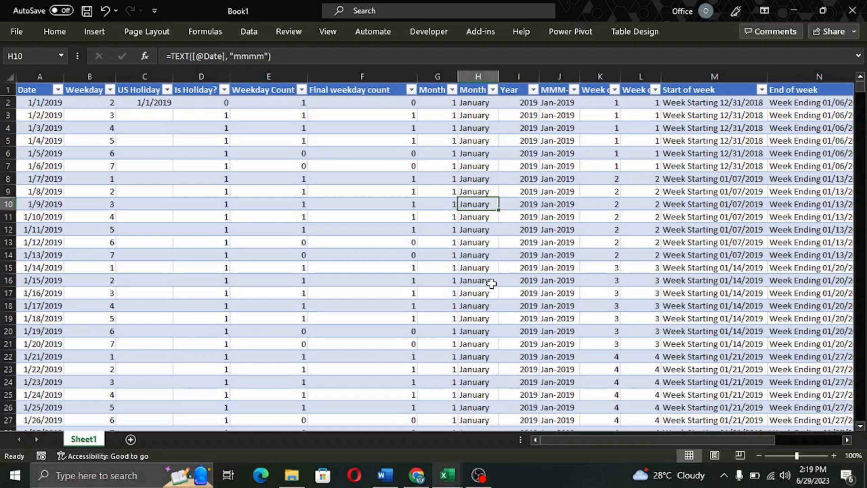
{"action": "left_click", "coordinate": [529, 151]}
{"action": "left_click", "coordinate": [572, 189]}
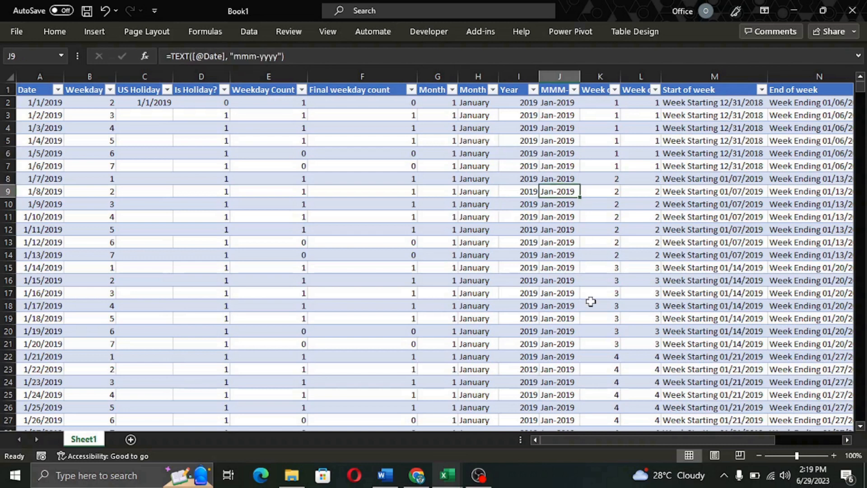
{"action": "left_click", "coordinate": [825, 178]}
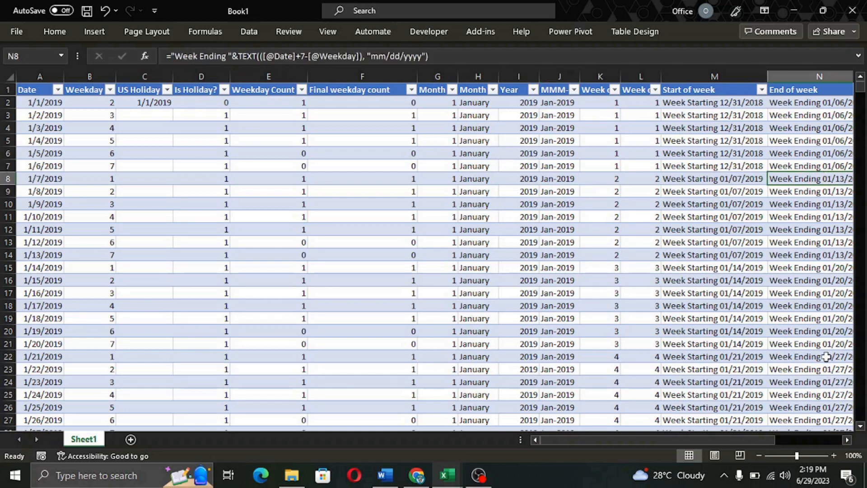
- Save the calendar workbook as Practice_Calendar_table in the Video15 folder, using the Excel Workbook format
{"action": "key", "text": "Right"}
{"action": "key", "text": "Right"}
{"action": "key", "text": "Right"}
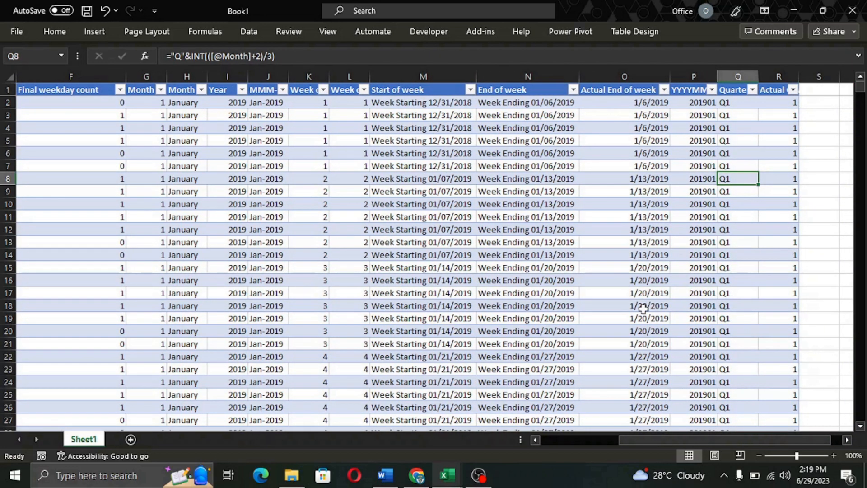
{"action": "key", "text": "ctrl+s"}
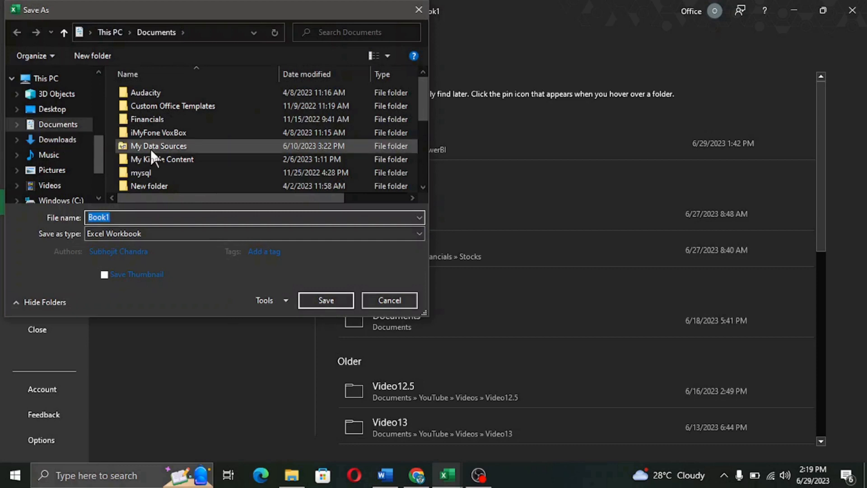
{"action": "scroll", "coordinate": [161, 173], "scroll_direction": "down", "scroll_amount": 5}
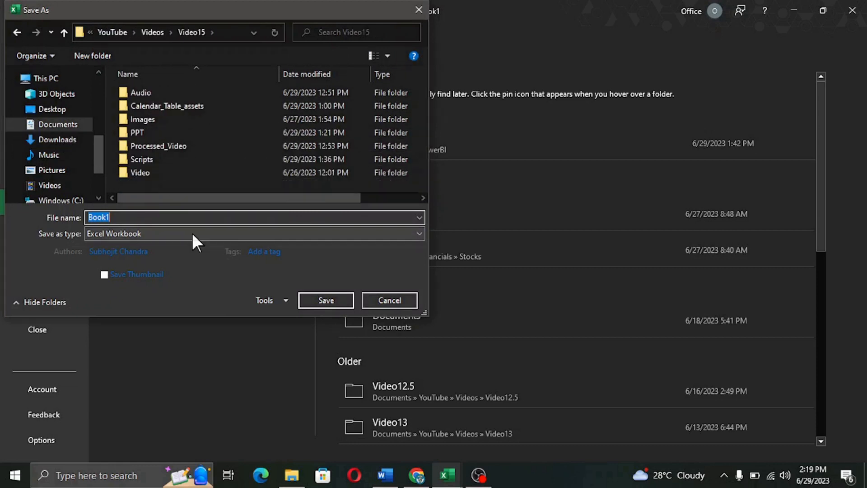
{"action": "type", "text": "Practice_Calendar"}
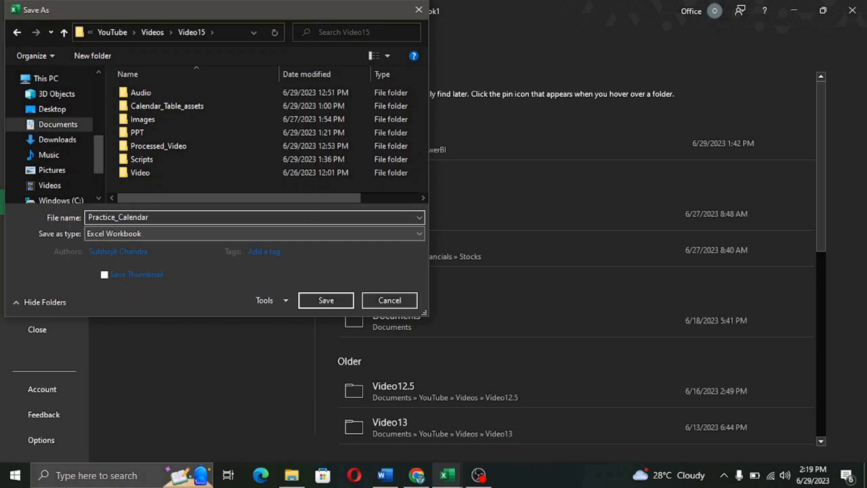
{"action": "type", "text": "_table"}
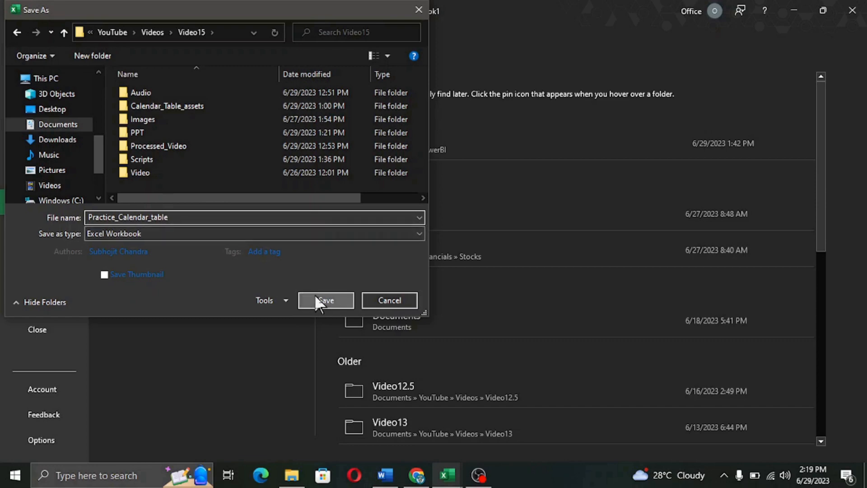
{"action": "left_click", "coordinate": [325, 300]}
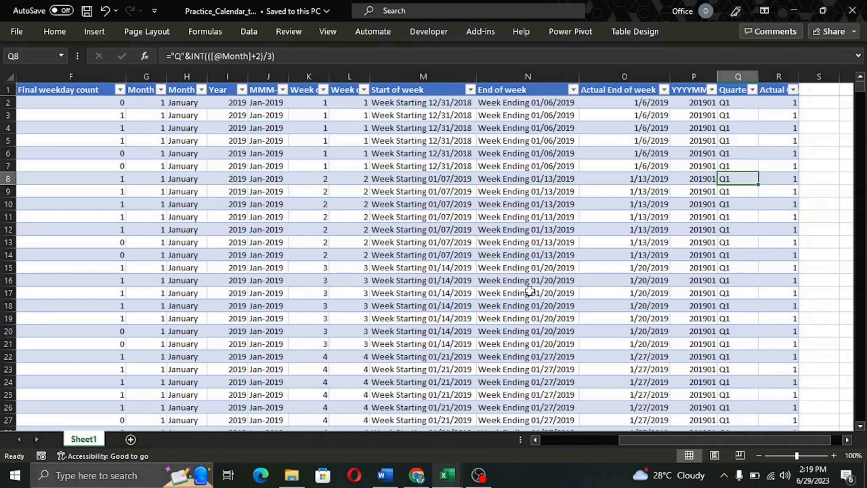
{"action": "left_click", "coordinate": [681, 252]}
{"action": "scroll", "coordinate": [695, 333], "scroll_direction": "down", "scroll_amount": 5}
{"action": "scroll", "coordinate": [695, 333], "scroll_direction": "up", "scroll_amount": 5}
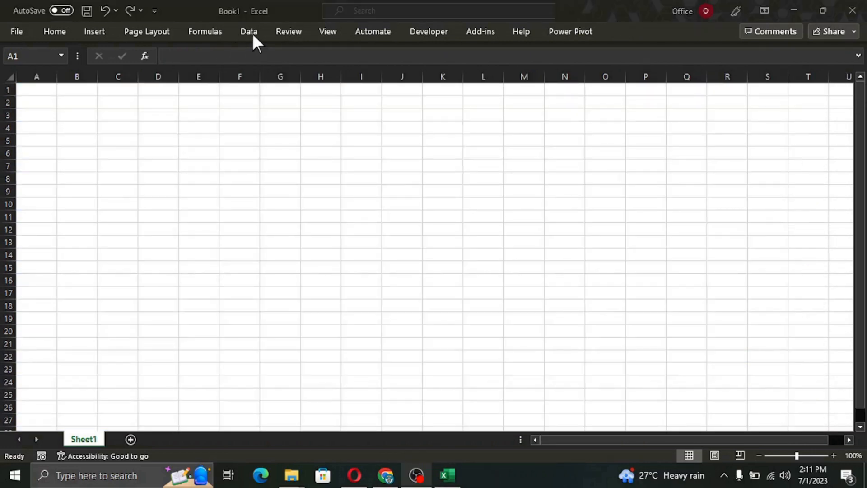
- Import the Practice_Calendar_table workbook from the Video15 folder as a data source for the blank workbook
{"action": "left_click", "coordinate": [253, 34]}
{"action": "left_click", "coordinate": [256, 31]}
{"action": "left_click", "coordinate": [256, 31]}
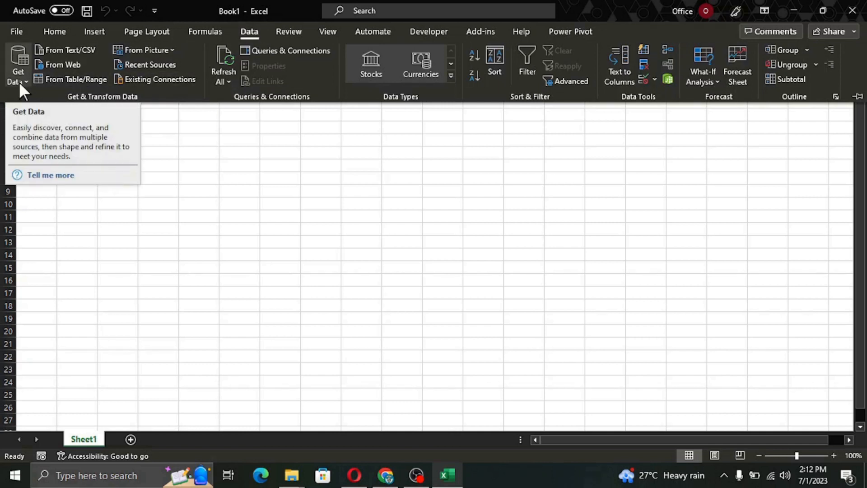
{"action": "left_click", "coordinate": [19, 82]}
{"action": "mouse_move", "coordinate": [47, 111]}
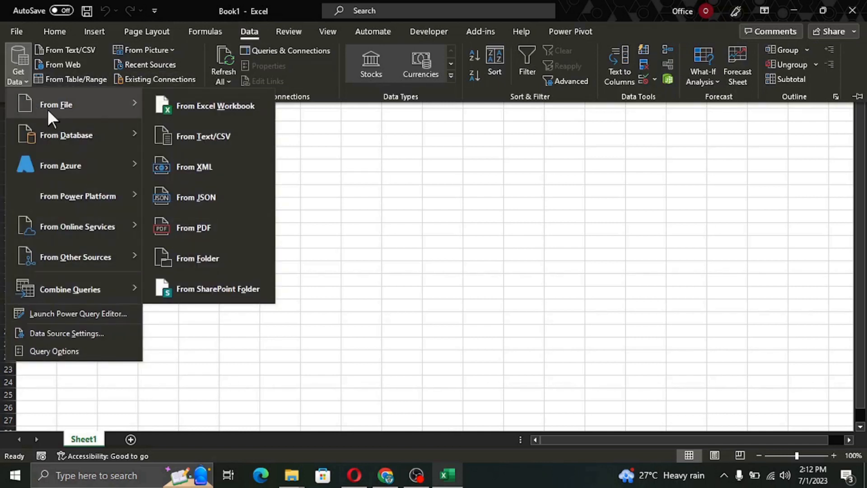
{"action": "left_click", "coordinate": [205, 111]}
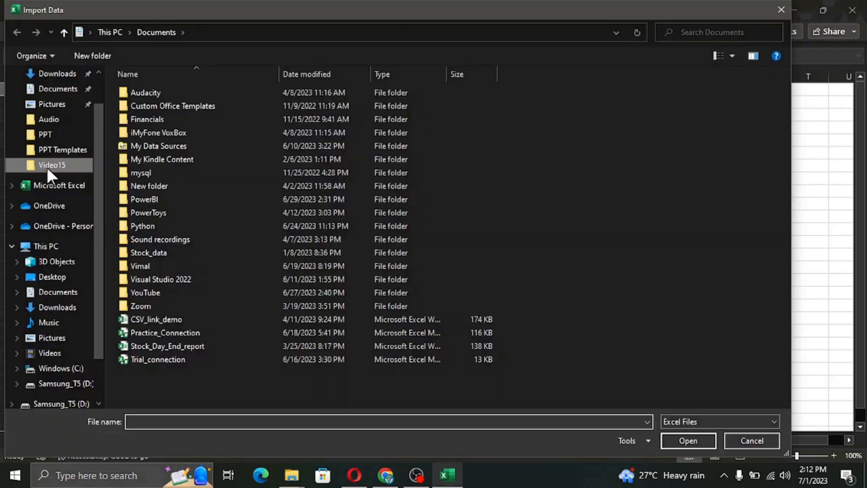
{"action": "left_click", "coordinate": [47, 166]}
{"action": "left_click", "coordinate": [176, 189]}
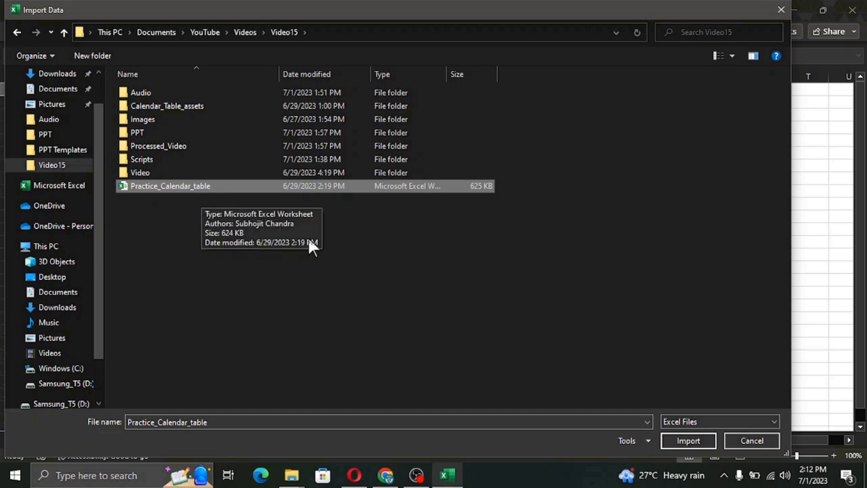
{"action": "left_click", "coordinate": [695, 439]}
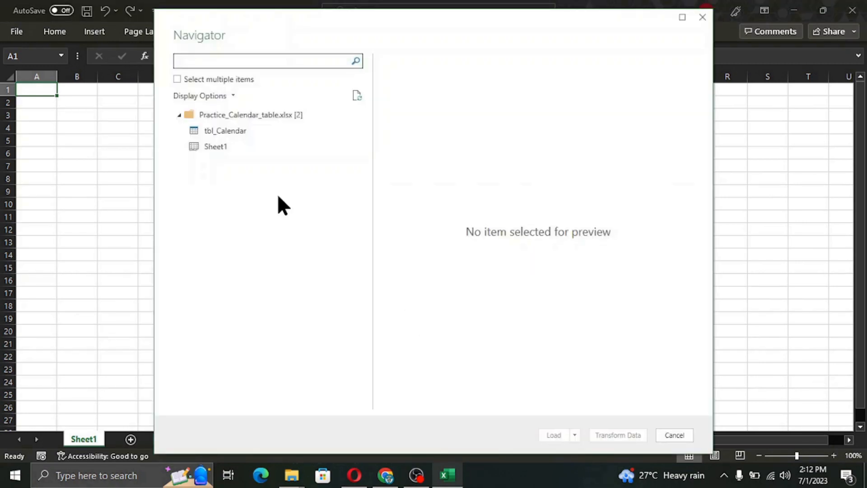
- Open the tbl_Calendar table in the Power Query Editor for transformation and review its columns
{"action": "left_click", "coordinate": [234, 136]}
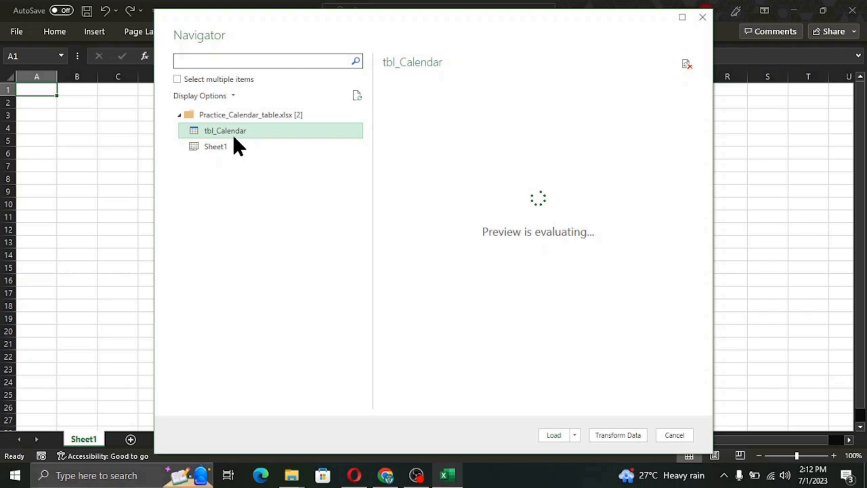
{"action": "left_click", "coordinate": [619, 435]}
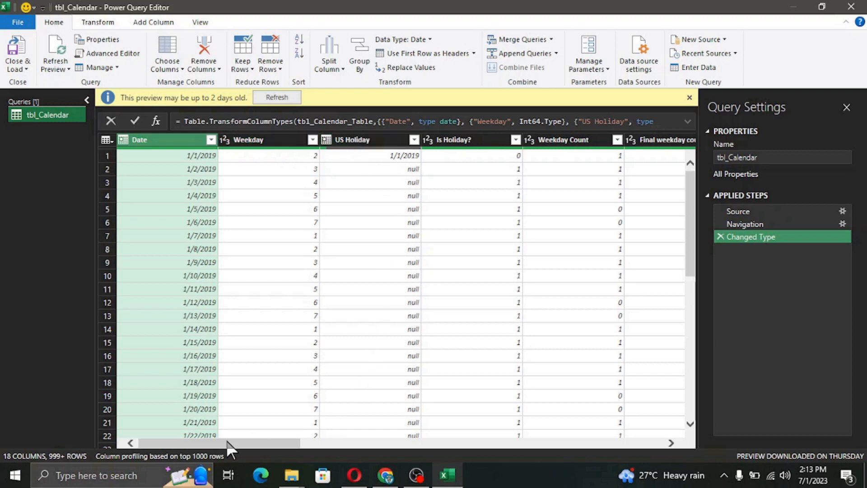
{"action": "left_click_drag", "start_coordinate": [235, 440], "coordinate": [430, 457]}
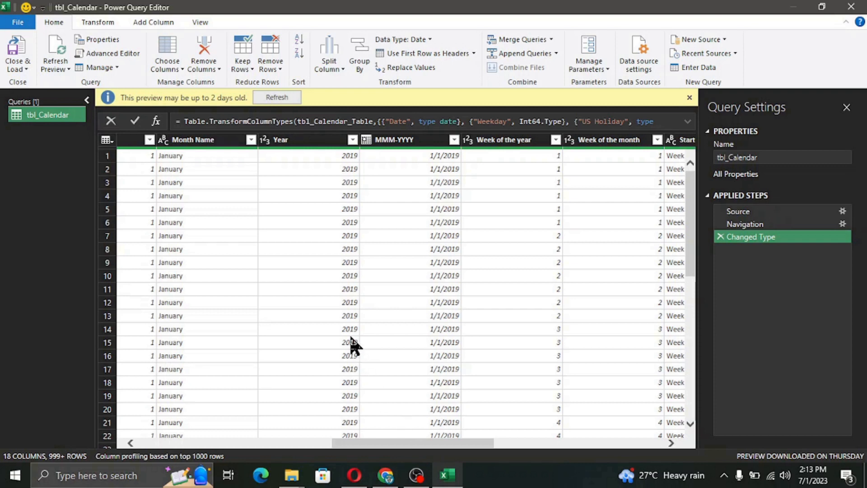
- Load the tbl_Calendar query as a connection only and add its data to the Data Model
{"action": "left_click", "coordinate": [27, 74]}
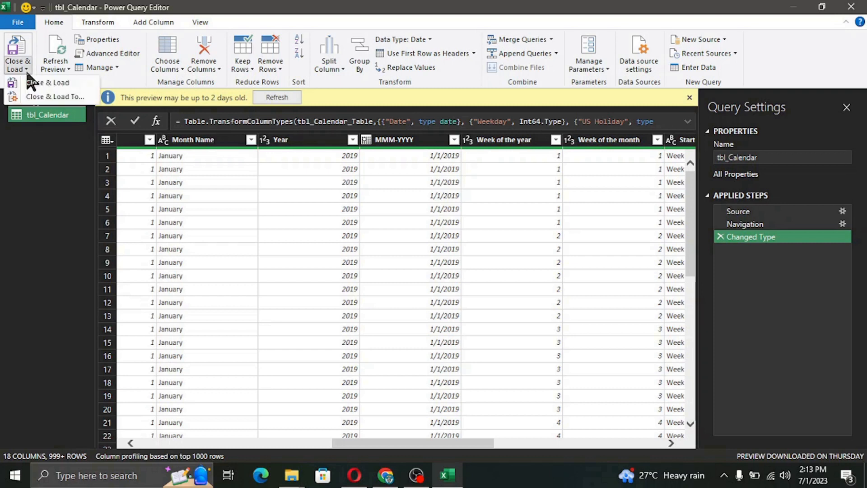
{"action": "left_click", "coordinate": [53, 97]}
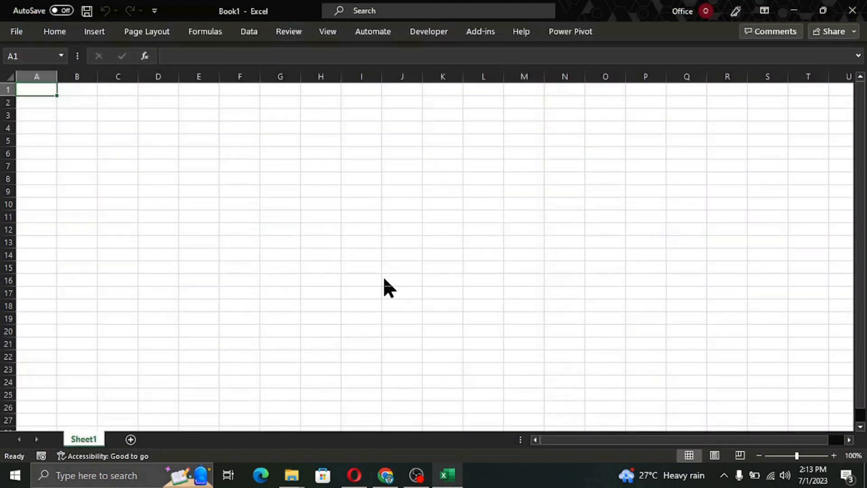
{"action": "left_click", "coordinate": [368, 251]}
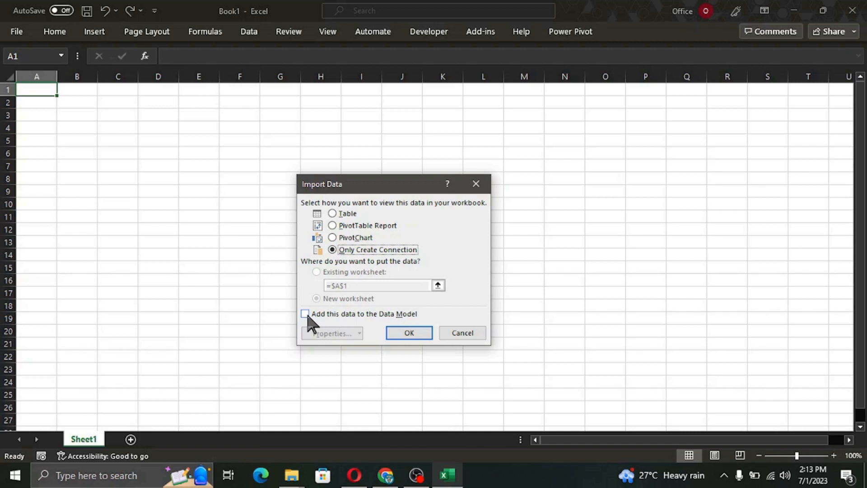
{"action": "left_click", "coordinate": [305, 314]}
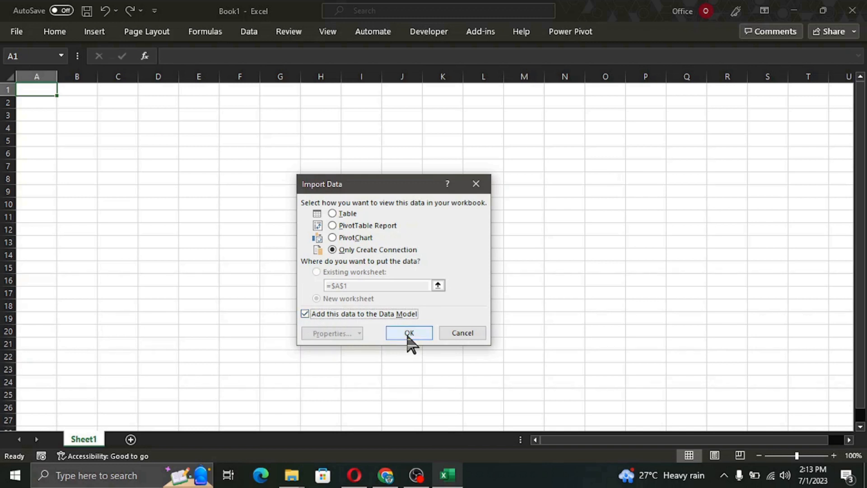
{"action": "left_click", "coordinate": [409, 333]}
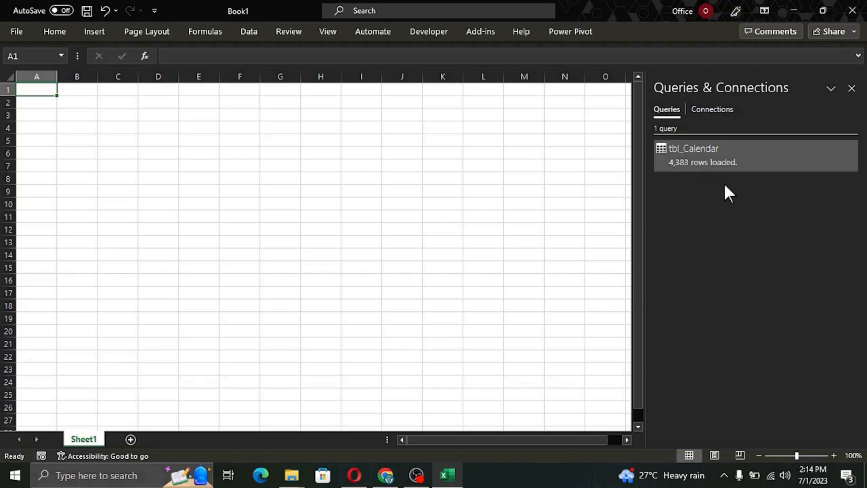
- Review the loaded tbl_Calendar table in the Power Pivot data model, and close the Power Pivot window
{"action": "left_click", "coordinate": [419, 266]}
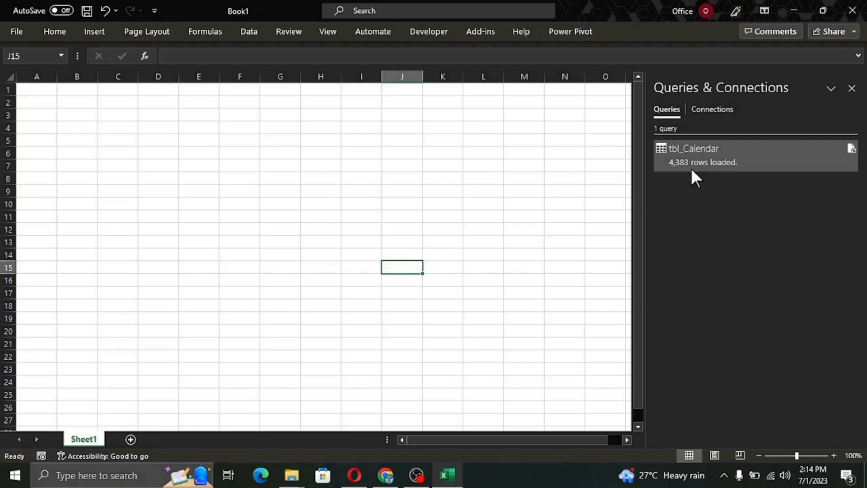
{"action": "mouse_move", "coordinate": [688, 166]}
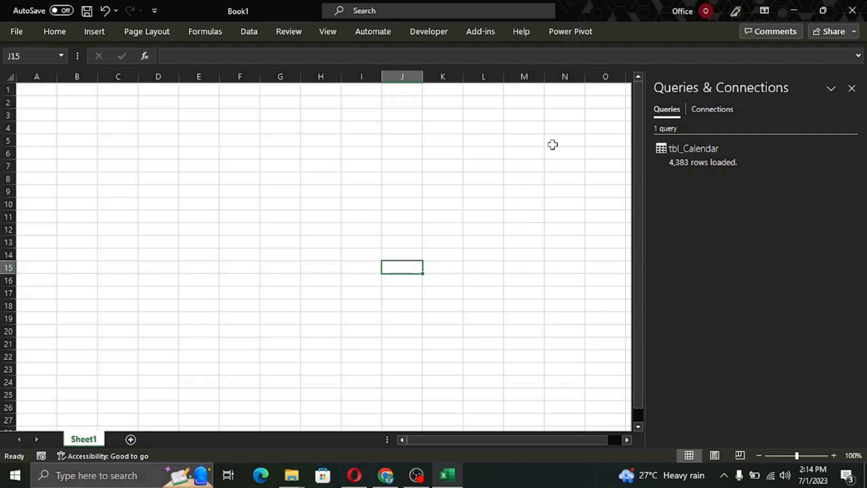
{"action": "left_click", "coordinate": [572, 34]}
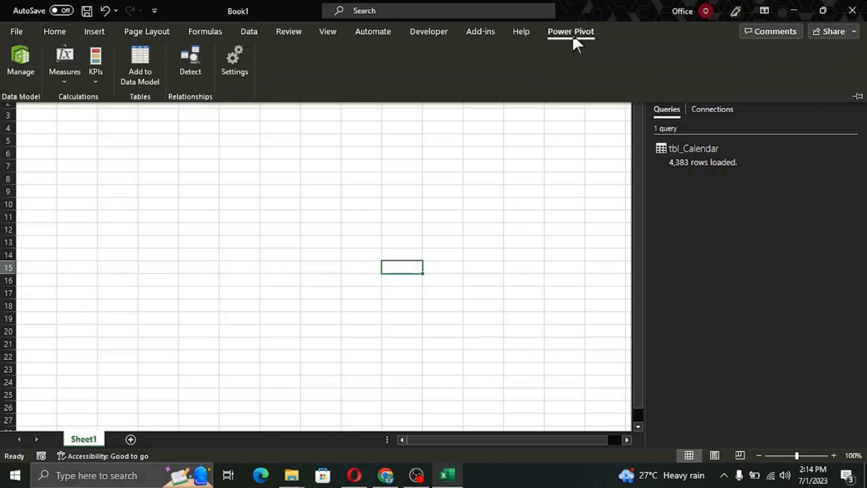
{"action": "left_click", "coordinate": [14, 67]}
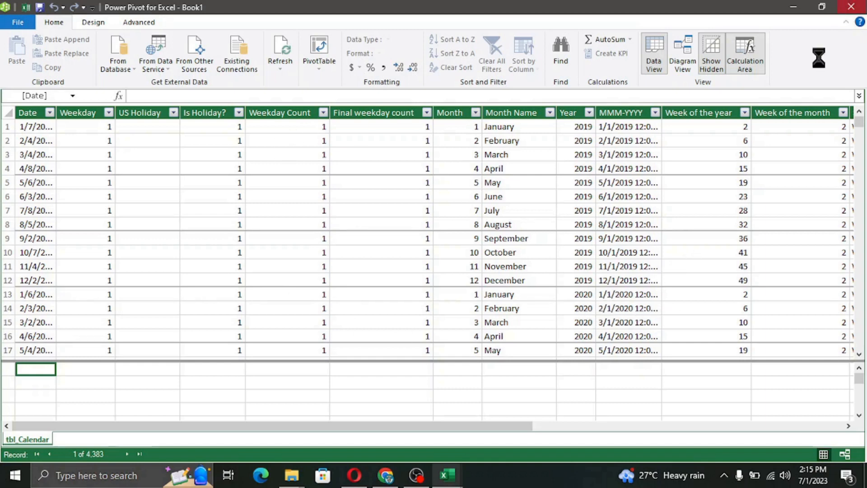
{"action": "left_click", "coordinate": [847, 13]}
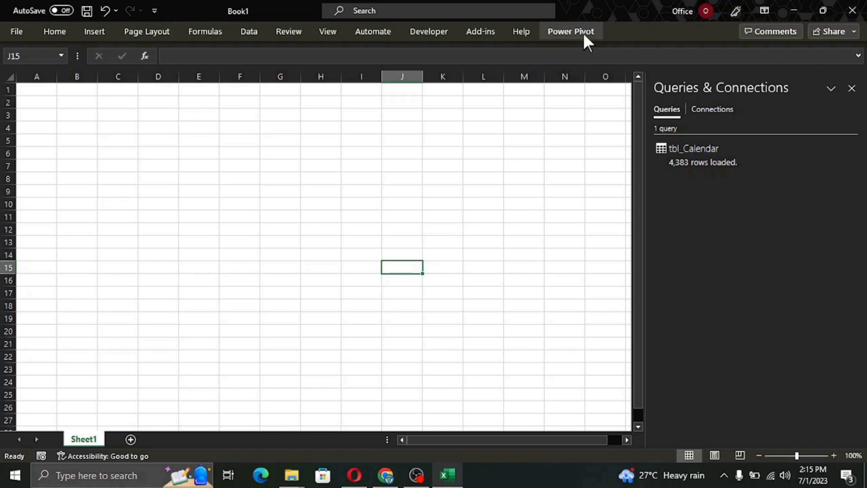
- Check in the COM add-ins list of the Excel options that Microsoft Power Pivot for Excel is enabled, and accept the list
{"action": "left_click", "coordinate": [18, 34]}
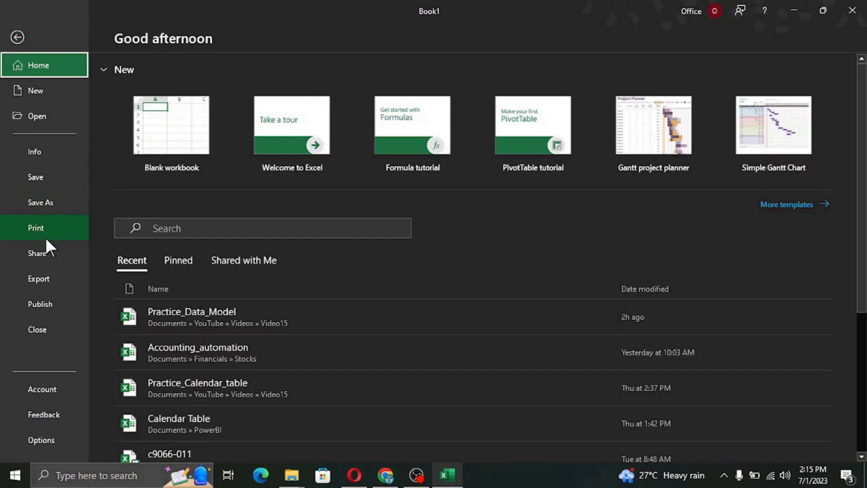
{"action": "left_click", "coordinate": [42, 435]}
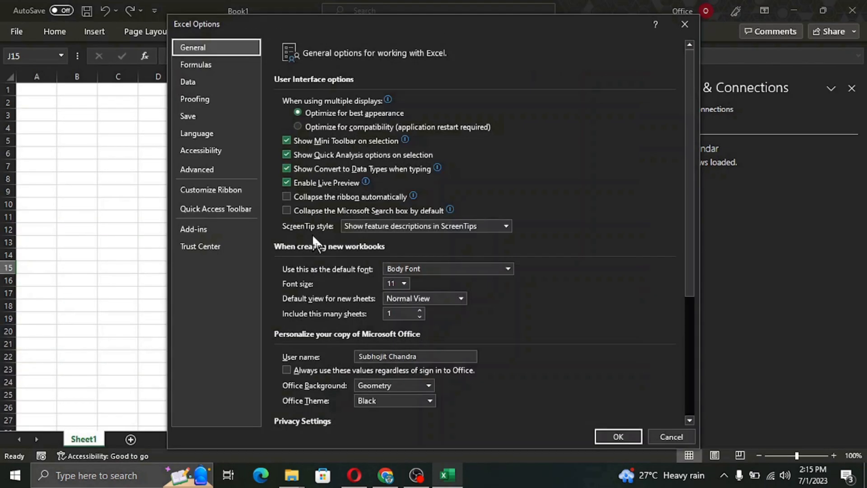
{"action": "left_click", "coordinate": [196, 169]}
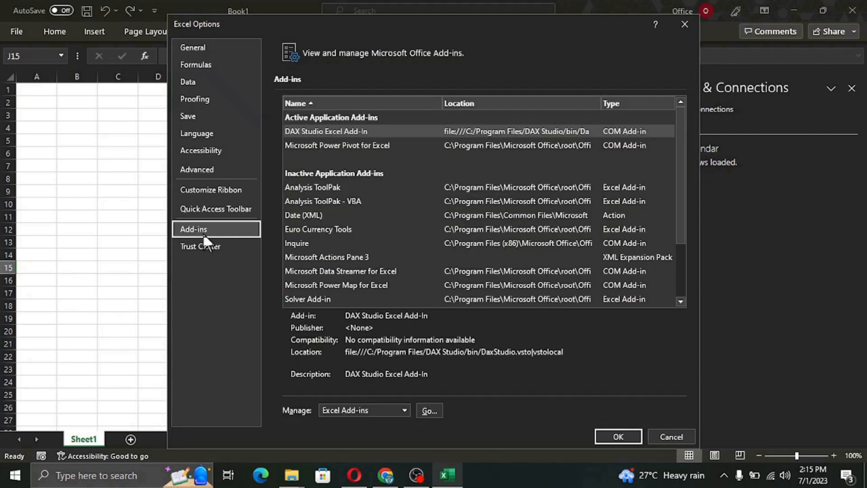
{"action": "left_click", "coordinate": [404, 410]}
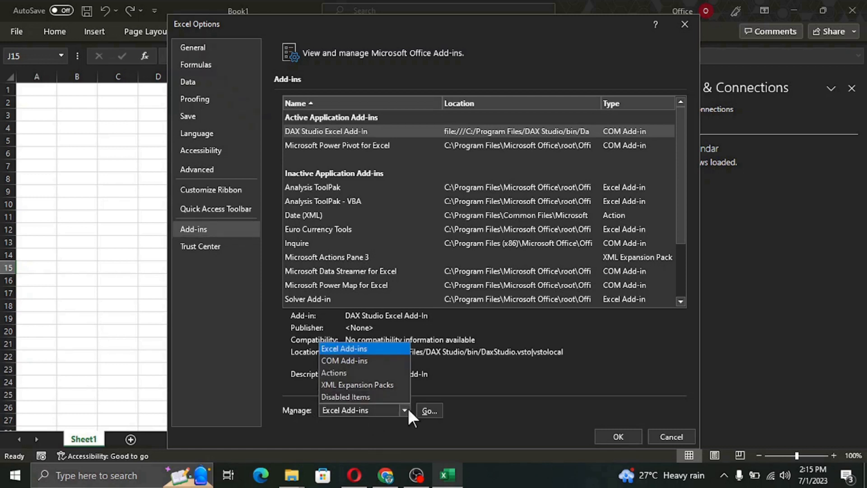
{"action": "left_click", "coordinate": [364, 371]}
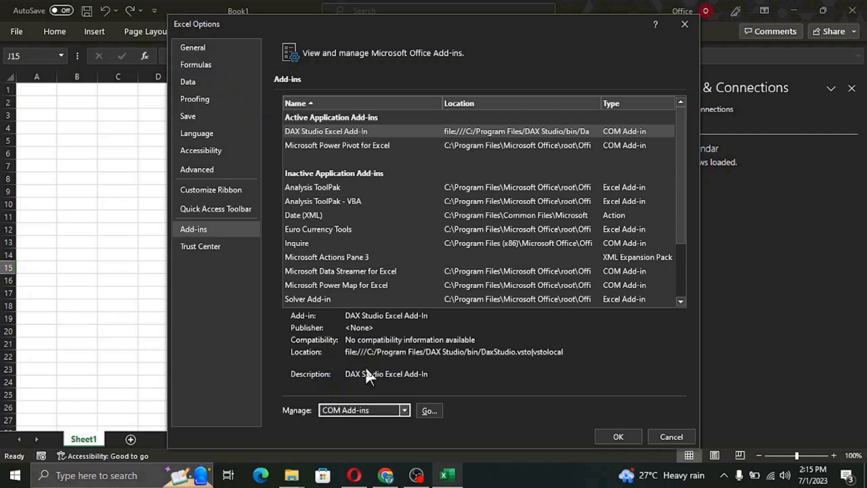
{"action": "left_click", "coordinate": [428, 410]}
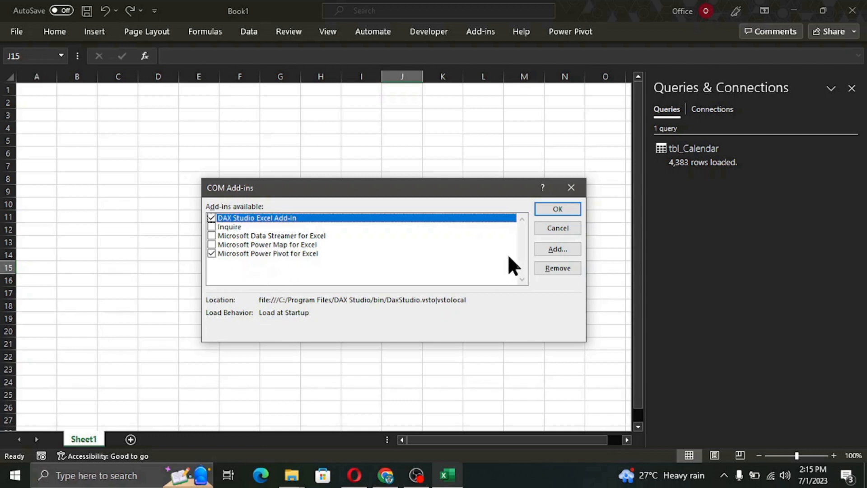
{"action": "left_click", "coordinate": [558, 209]}
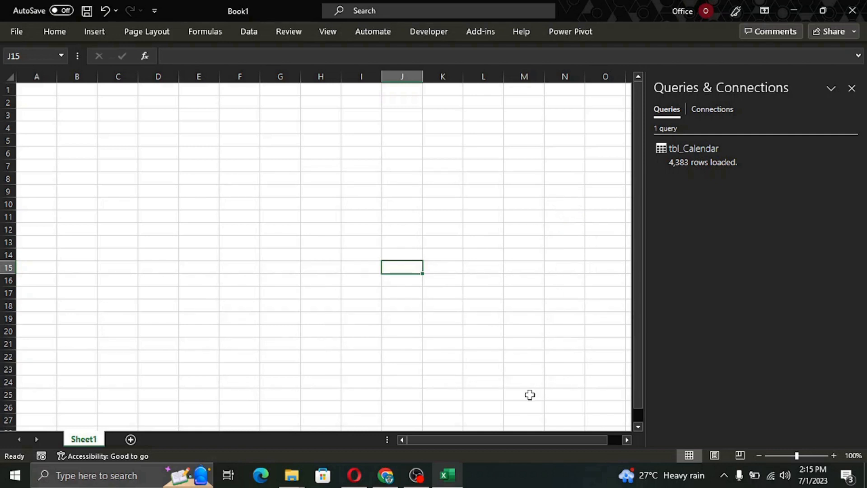
- Mark the tbl_Calendar table as a date table in the Power Pivot data model, with Date as its unique identifier column
{"action": "left_click", "coordinate": [566, 34]}
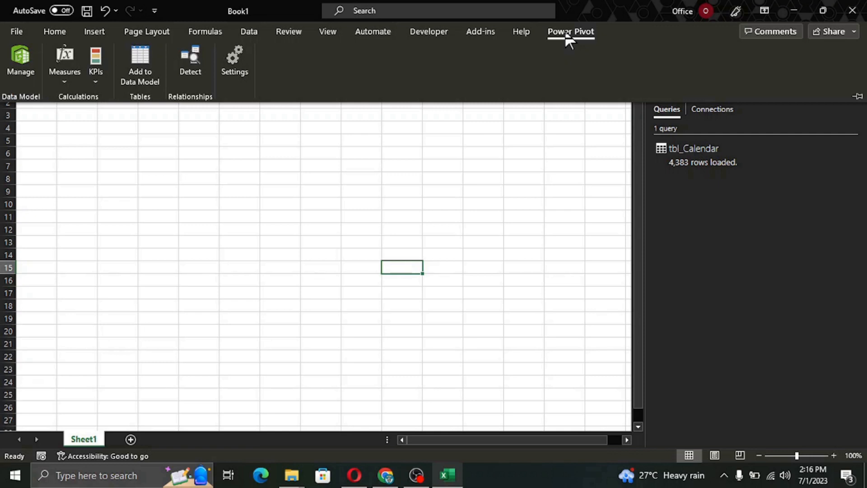
{"action": "left_click", "coordinate": [511, 224]}
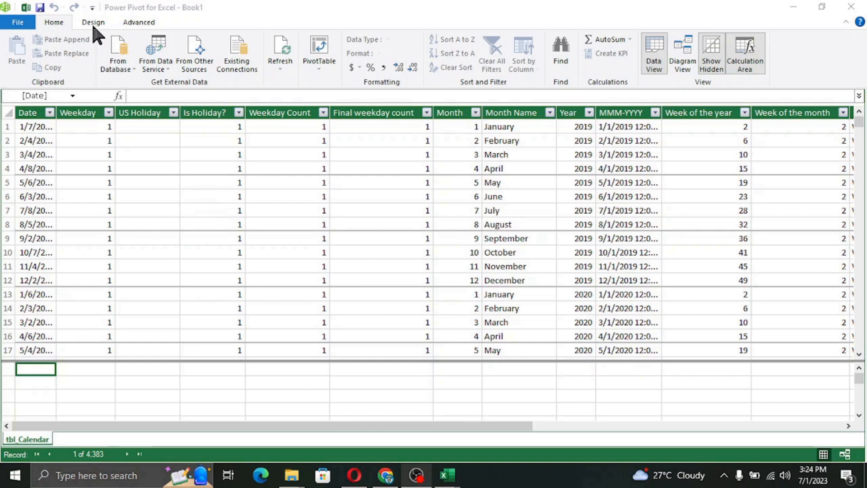
{"action": "left_click", "coordinate": [93, 22]}
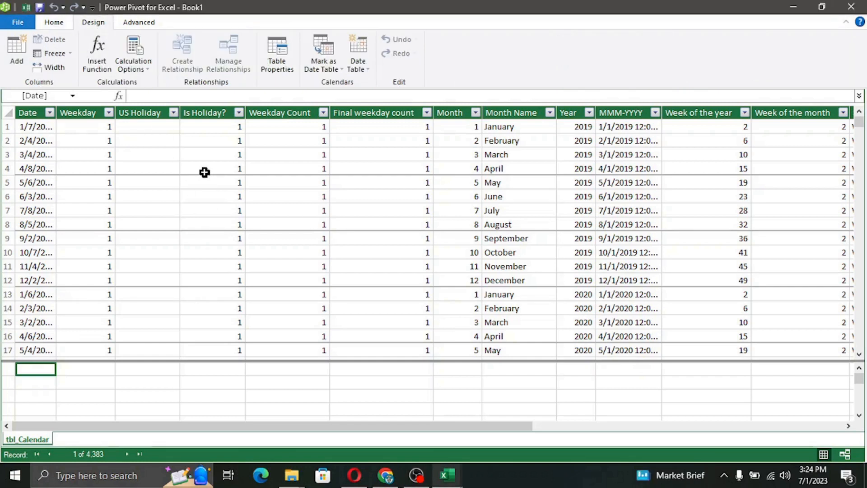
{"action": "left_click", "coordinate": [340, 72]}
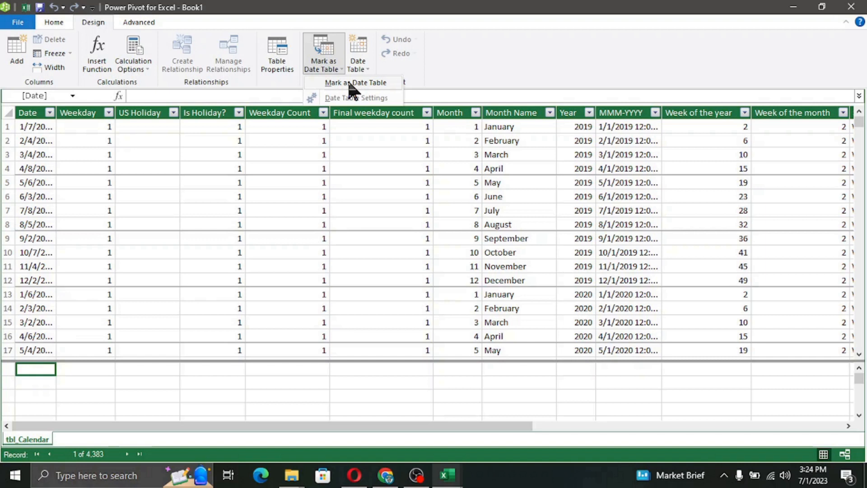
{"action": "left_click", "coordinate": [350, 83]}
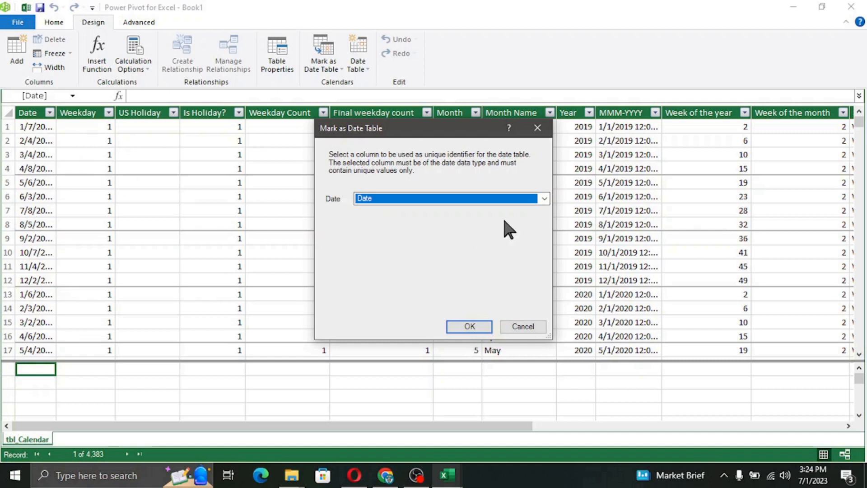
{"action": "left_click", "coordinate": [545, 202]}
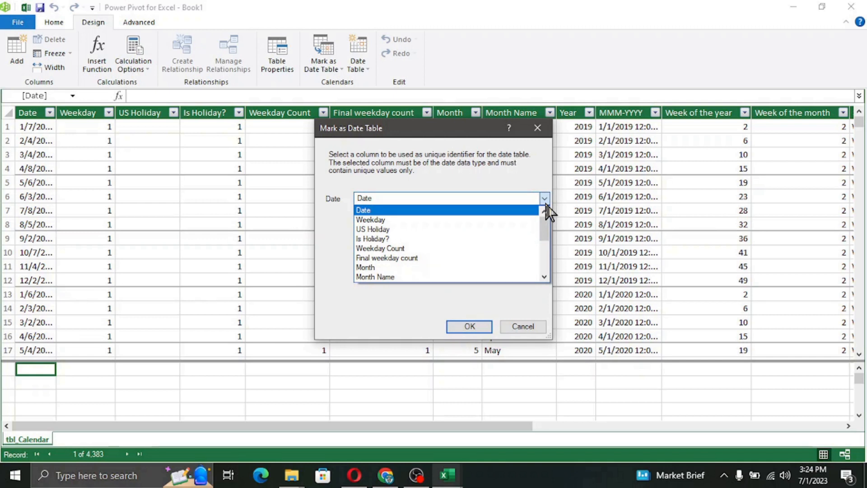
{"action": "mouse_move", "coordinate": [546, 232]}
{"action": "left_mouse_down"}
{"action": "mouse_move", "coordinate": [552, 270]}
{"action": "mouse_move", "coordinate": [561, 226]}
{"action": "left_mouse_up"}
{"action": "left_click", "coordinate": [485, 209]}
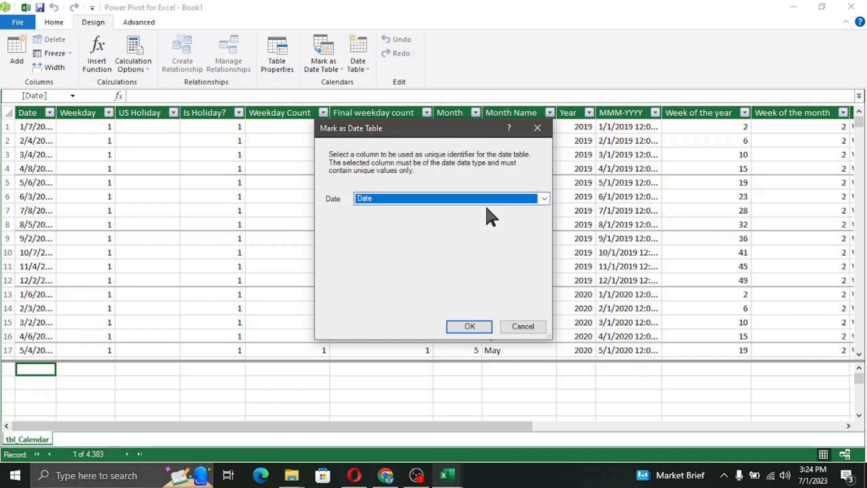
{"action": "left_click", "coordinate": [471, 331]}
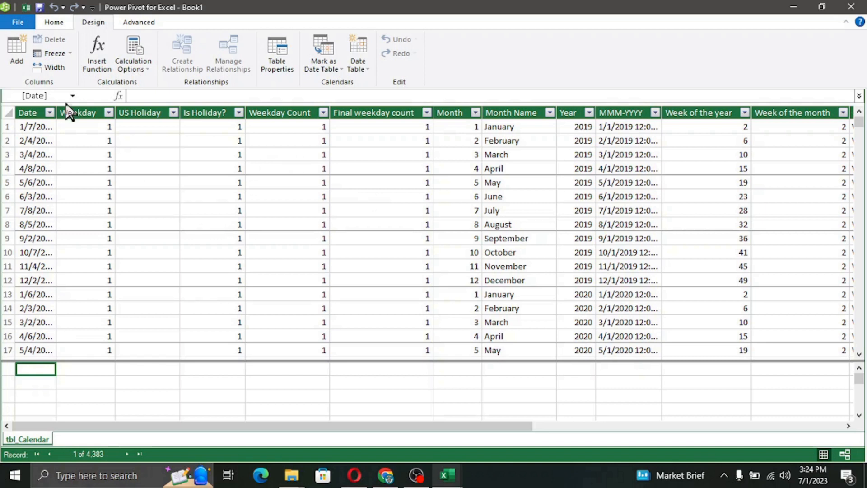
- Create a PivotTable from the Power Pivot data model on the existing worksheet Sheet1, starting at cell A1
{"action": "left_click", "coordinate": [50, 23]}
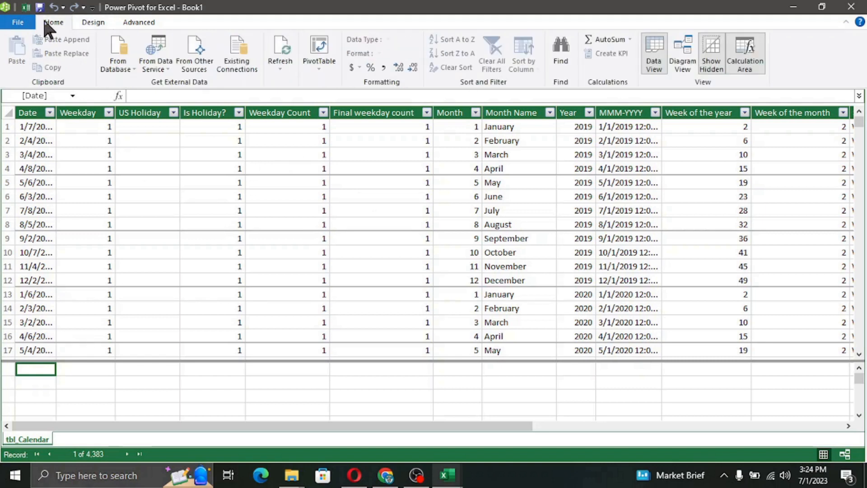
{"action": "left_click", "coordinate": [317, 71]}
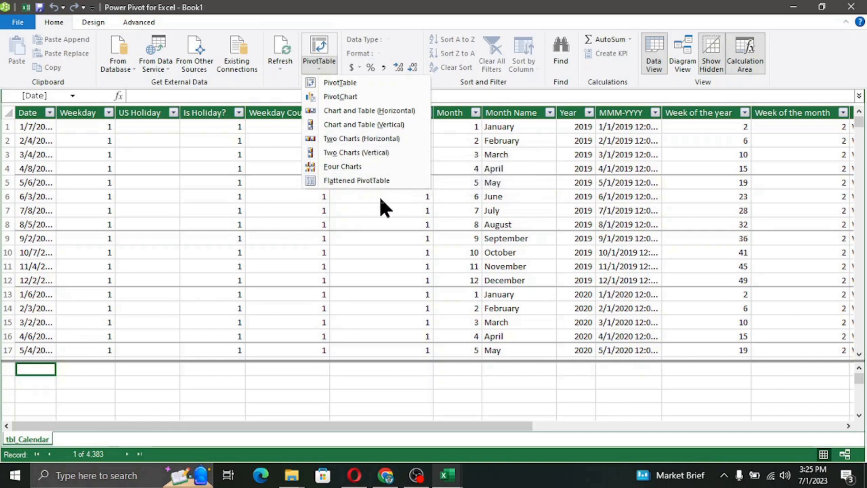
{"action": "left_click", "coordinate": [365, 82]}
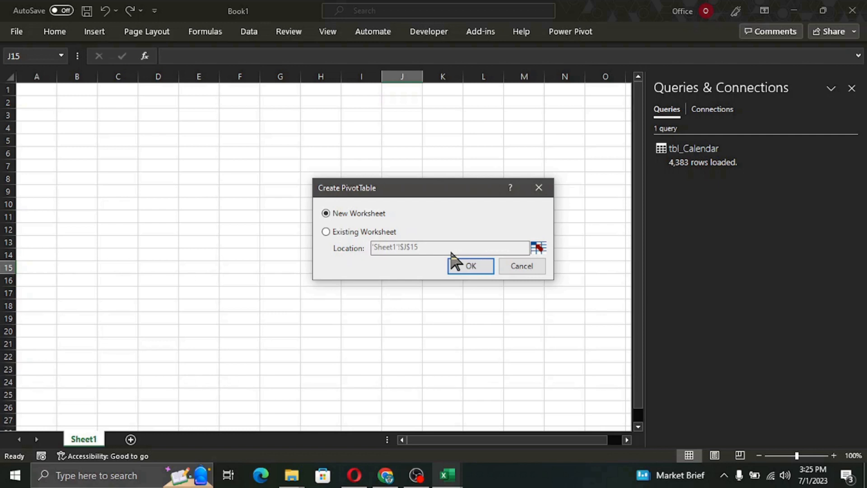
{"action": "left_click", "coordinate": [366, 235]}
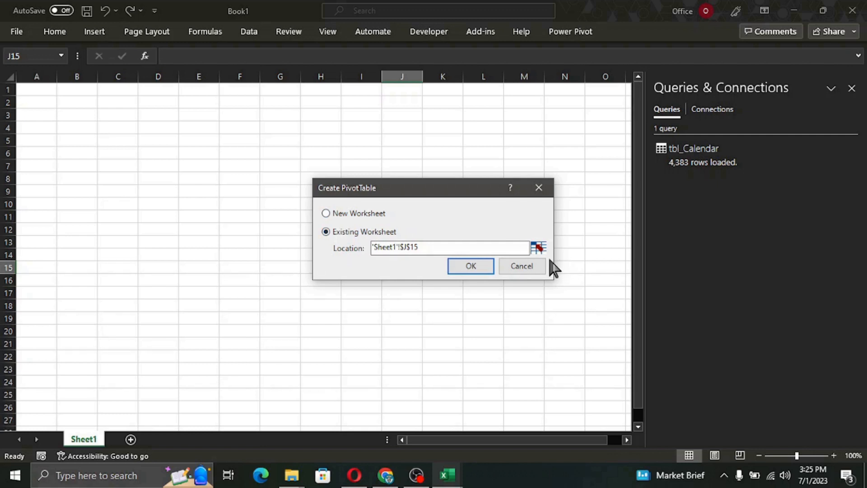
{"action": "left_click", "coordinate": [538, 247]}
{"action": "left_click", "coordinate": [53, 90]}
{"action": "left_click", "coordinate": [395, 284]}
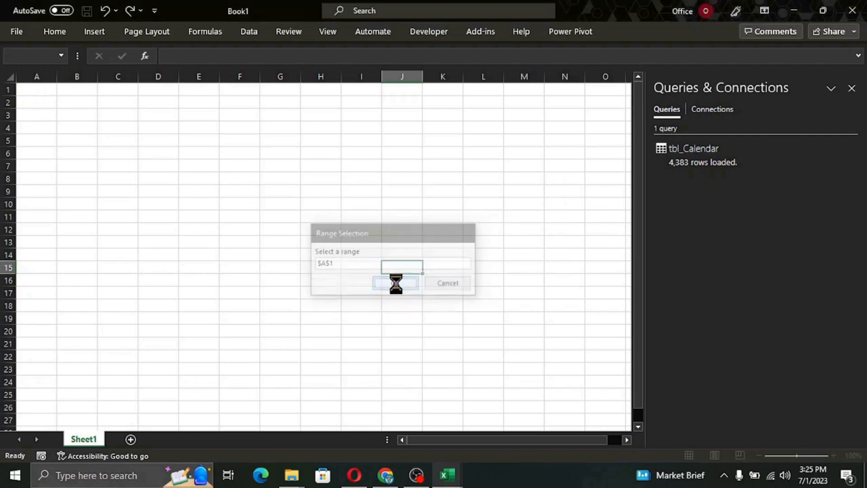
{"action": "left_click", "coordinate": [454, 272]}
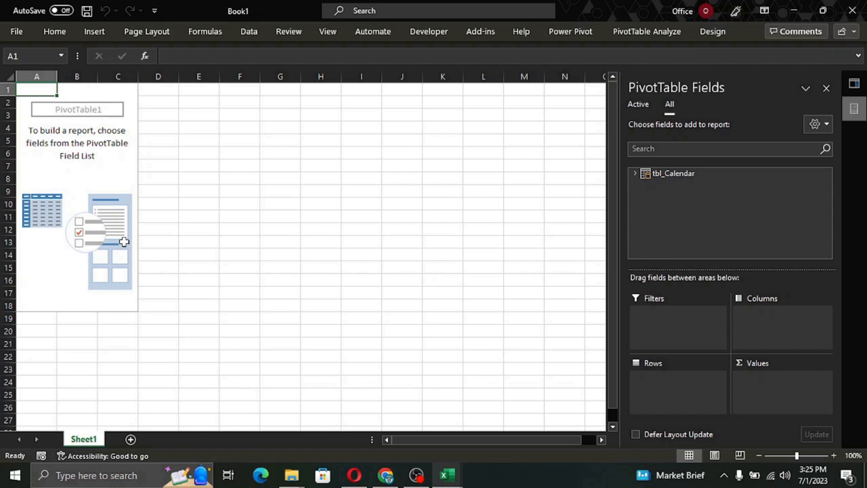
- Put the Month Name field of tbl_Calendar in the PivotTable's Rows area and check the order of the months
{"action": "left_click", "coordinate": [635, 173]}
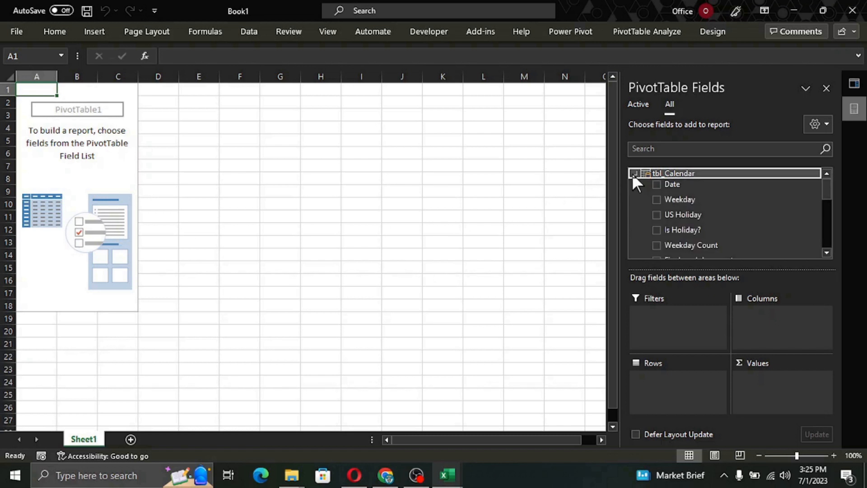
{"action": "scroll", "coordinate": [704, 244], "scroll_direction": "down", "scroll_amount": 3}
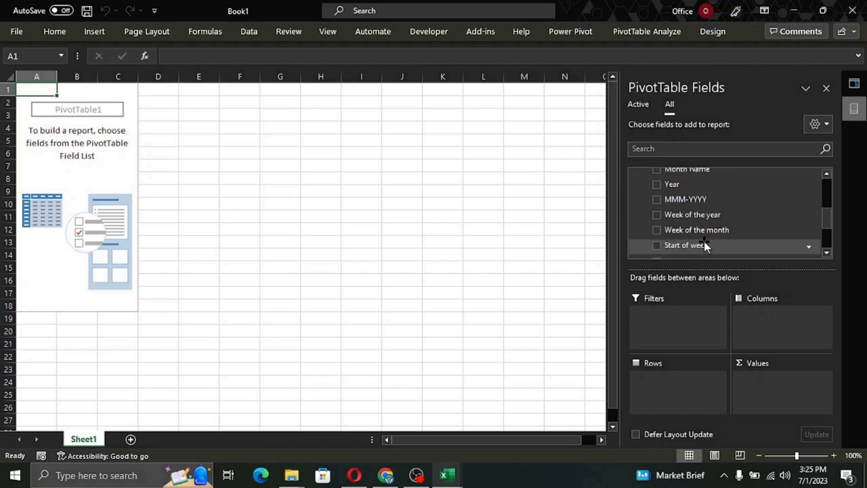
{"action": "scroll", "coordinate": [703, 241], "scroll_direction": "down", "scroll_amount": 2}
{"action": "scroll", "coordinate": [704, 241], "scroll_direction": "up", "scroll_amount": 5}
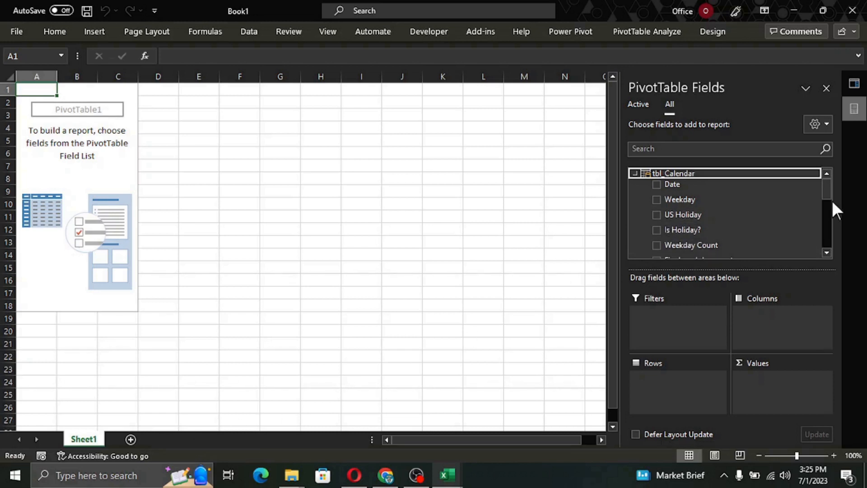
{"action": "left_click_drag", "start_coordinate": [827, 193], "coordinate": [835, 219]}
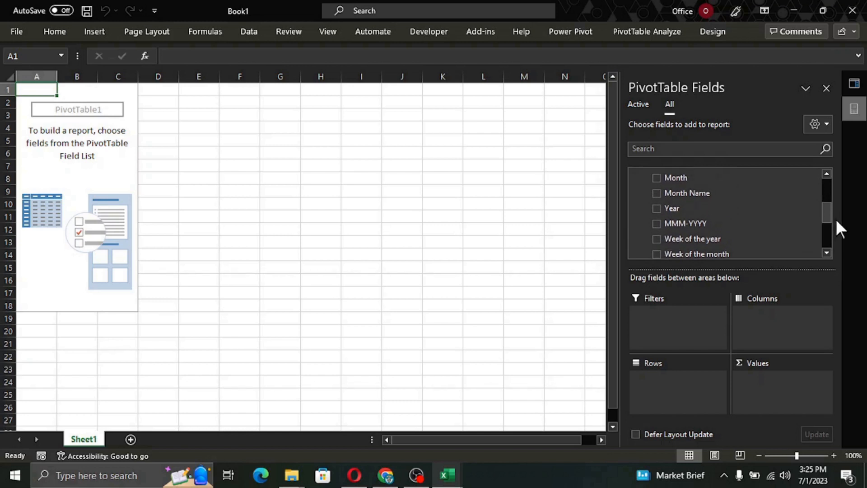
{"action": "left_click", "coordinate": [657, 193]}
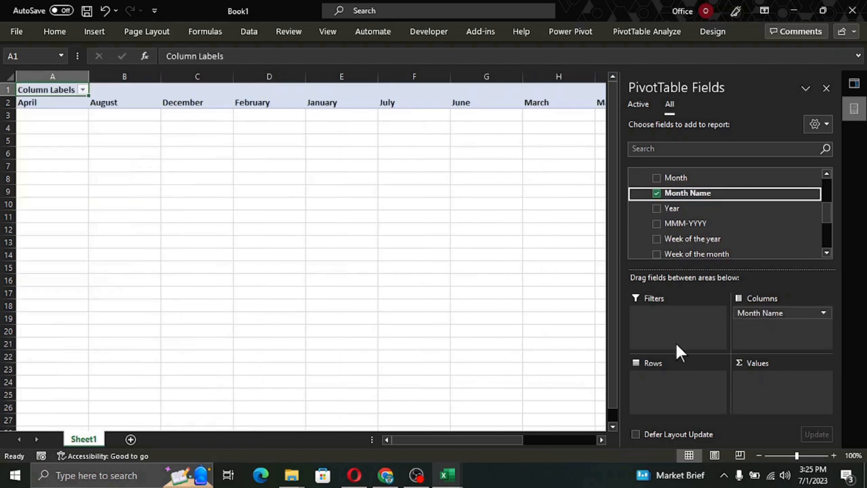
{"action": "left_click_drag", "start_coordinate": [775, 310], "coordinate": [695, 382]}
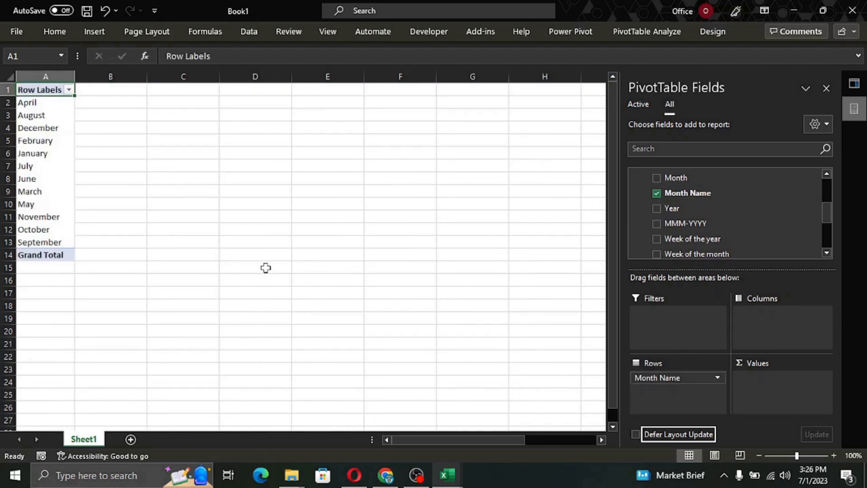
{"action": "left_click_drag", "start_coordinate": [50, 247], "coordinate": [56, 107]}
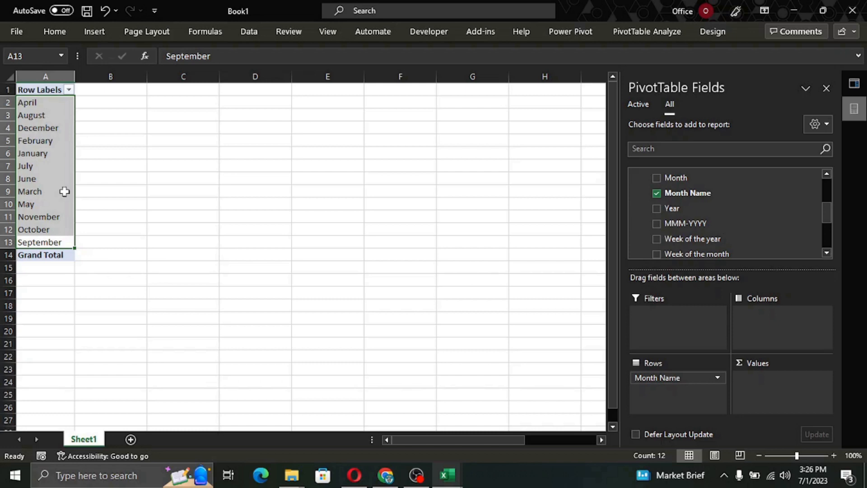
{"action": "left_click", "coordinate": [327, 190]}
- Sort the Month Name column by the Month column in the Power Pivot data model, and close the Power Pivot window
{"action": "left_click", "coordinate": [576, 32]}
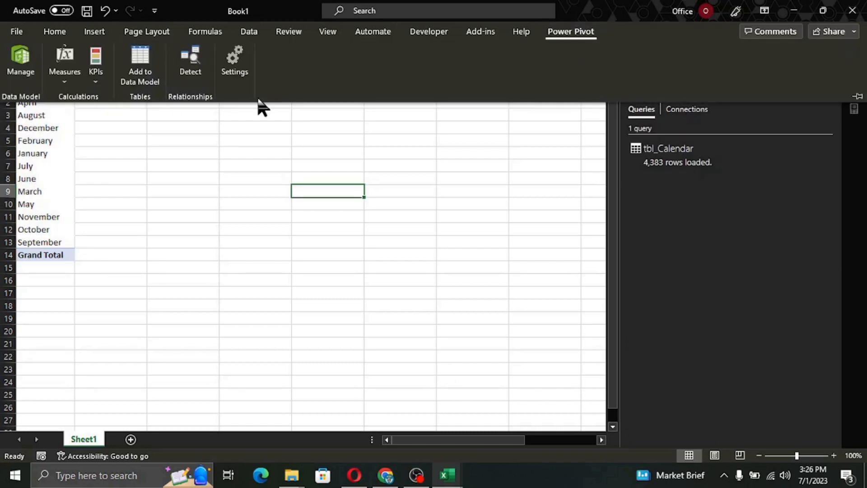
{"action": "left_click", "coordinate": [26, 69]}
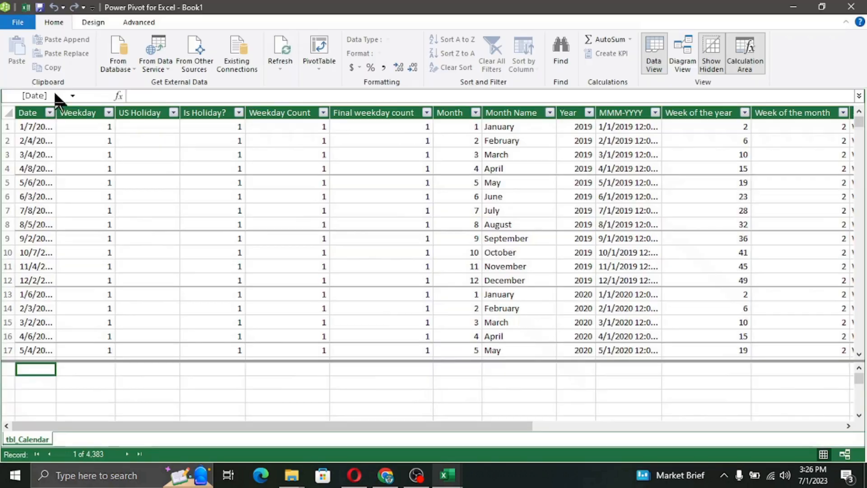
{"action": "left_click", "coordinate": [516, 109]}
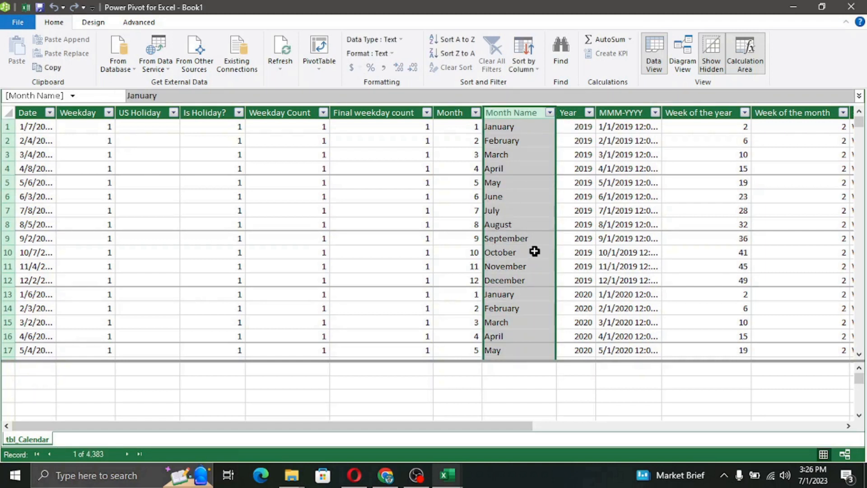
{"action": "left_click", "coordinate": [531, 72]}
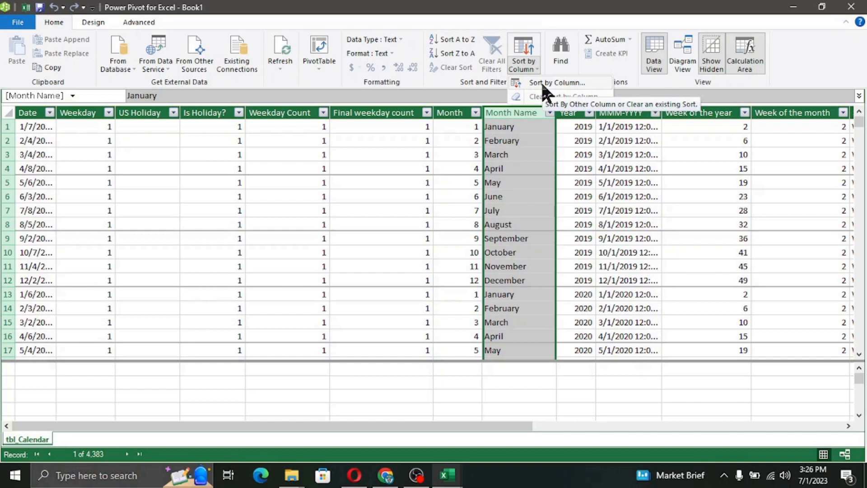
{"action": "left_click", "coordinate": [544, 84]}
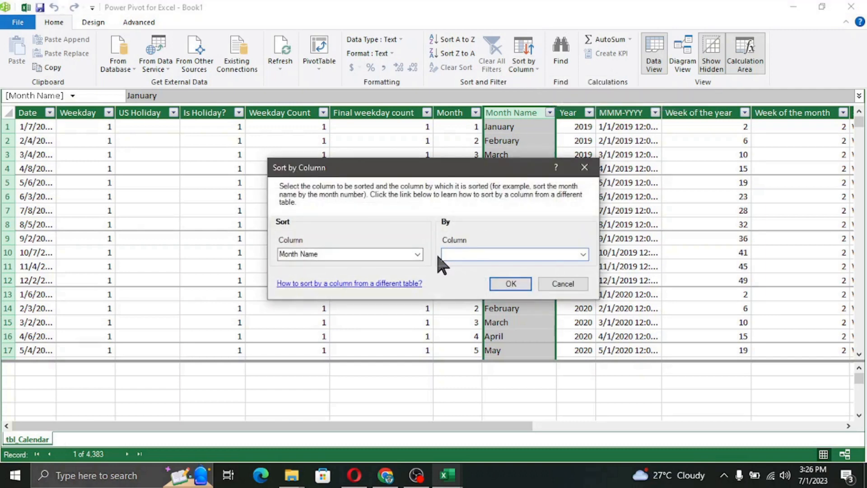
{"action": "left_click", "coordinate": [586, 256]}
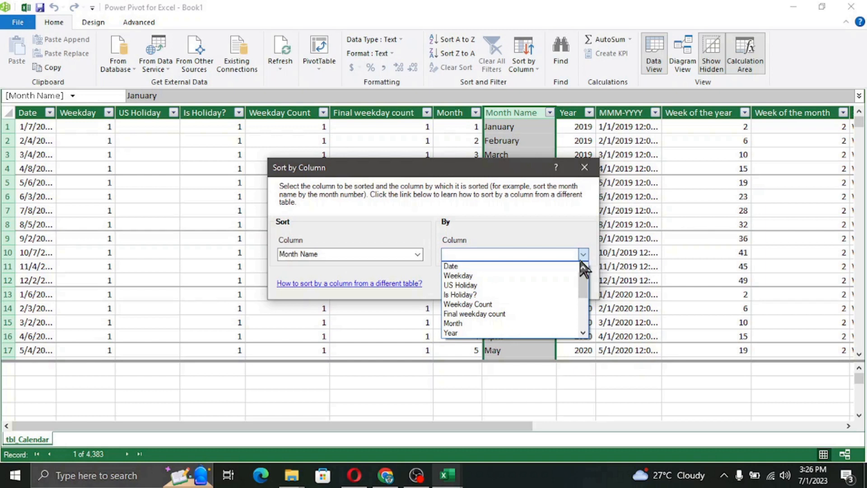
{"action": "left_click", "coordinate": [491, 324]}
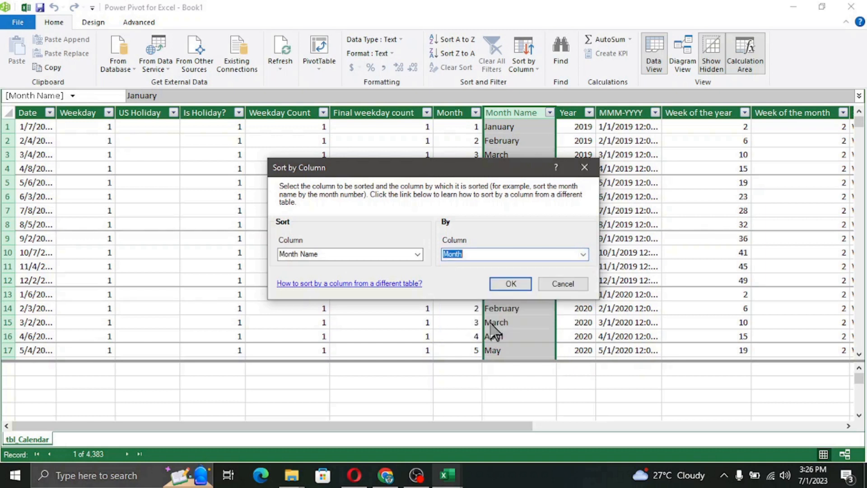
{"action": "left_click", "coordinate": [510, 285]}
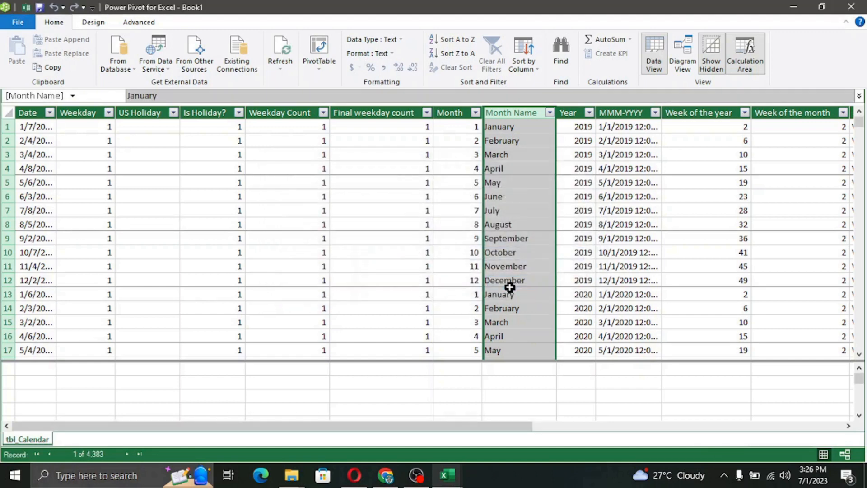
{"action": "left_click", "coordinate": [848, 10]}
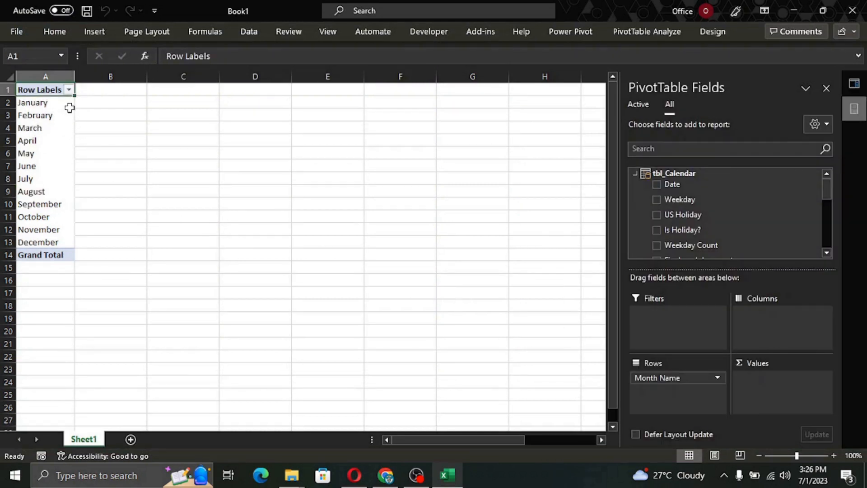
- Check the order of the month names in the PivotTable's row labels
{"action": "left_click_drag", "start_coordinate": [64, 106], "coordinate": [63, 242]}
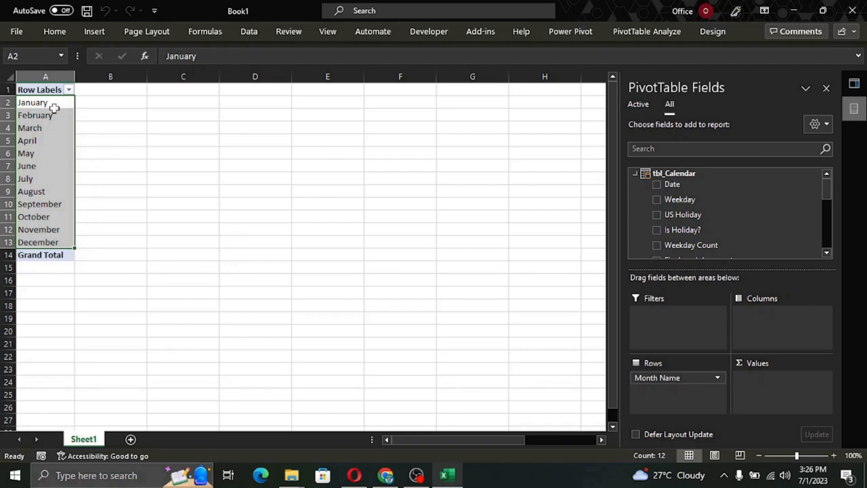
{"action": "left_click", "coordinate": [54, 108]}
{"action": "left_click", "coordinate": [54, 118]}
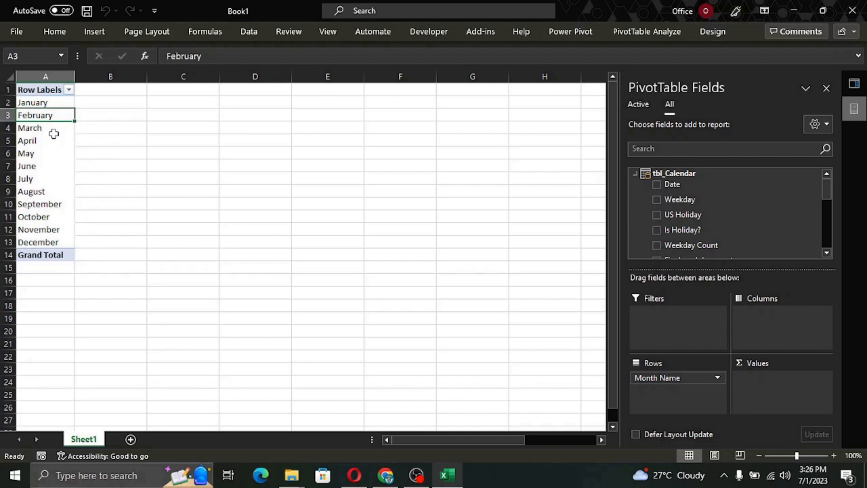
{"action": "left_click", "coordinate": [54, 132]}
{"action": "left_click", "coordinate": [55, 143]}
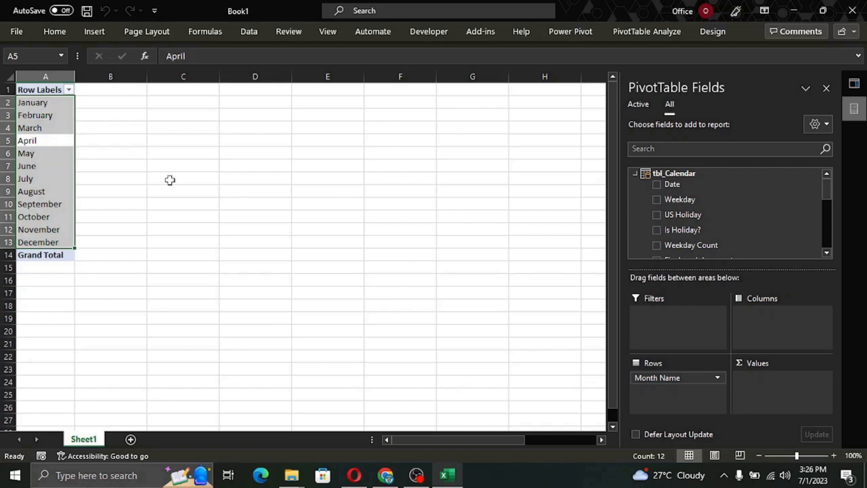
{"action": "left_click", "coordinate": [170, 179]}
{"action": "left_click", "coordinate": [57, 135]}
{"action": "left_click", "coordinate": [52, 141]}
- Replace Month Name with the End of week field in the PivotTable's Rows area and check the order of the weeks
{"action": "left_click_drag", "start_coordinate": [697, 380], "coordinate": [735, 229]}
{"action": "scroll", "coordinate": [735, 230], "scroll_direction": "down", "scroll_amount": 2}
{"action": "scroll", "coordinate": [735, 229], "scroll_direction": "down", "scroll_amount": 1}
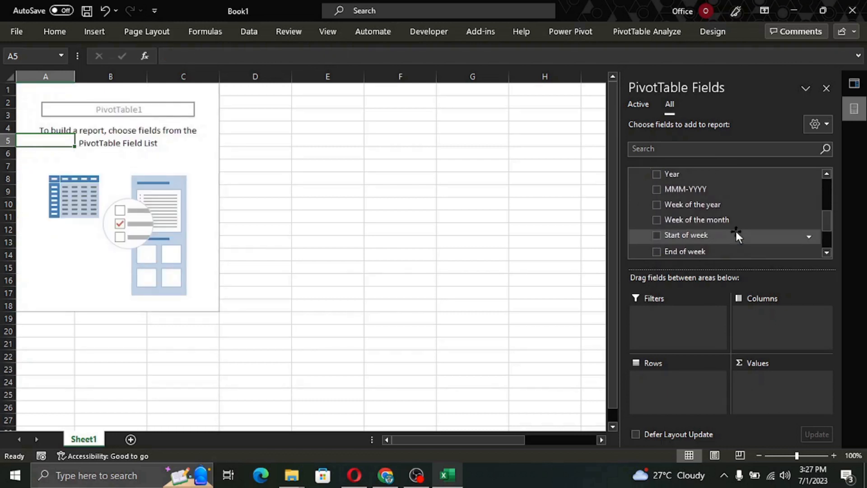
{"action": "scroll", "coordinate": [735, 229], "scroll_direction": "down", "scroll_amount": 1}
{"action": "scroll", "coordinate": [735, 230], "scroll_direction": "down", "scroll_amount": 1}
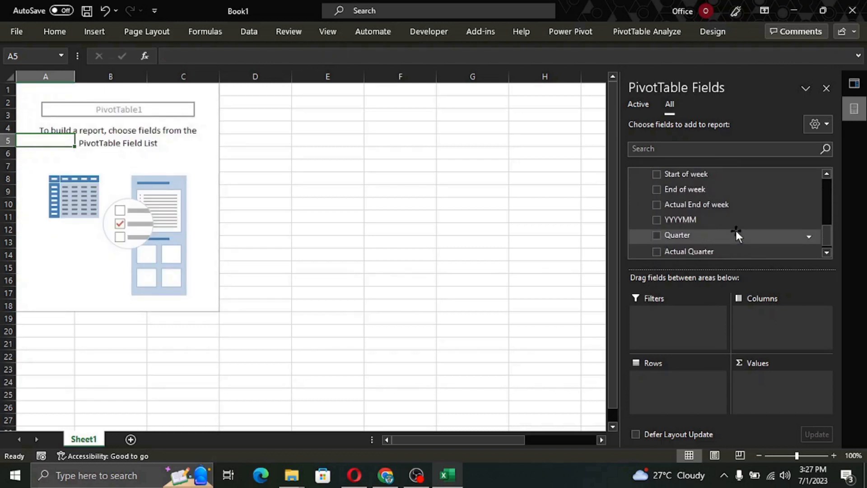
{"action": "left_click_drag", "start_coordinate": [697, 190], "coordinate": [687, 390]}
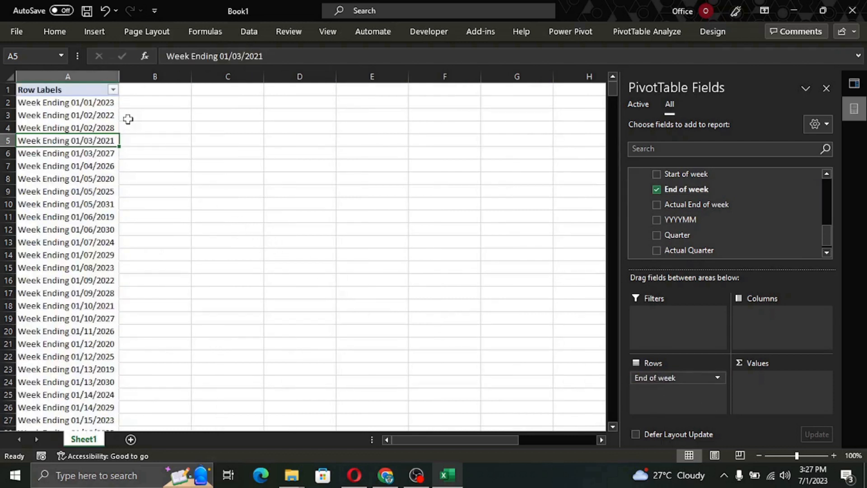
{"action": "left_click", "coordinate": [100, 106]}
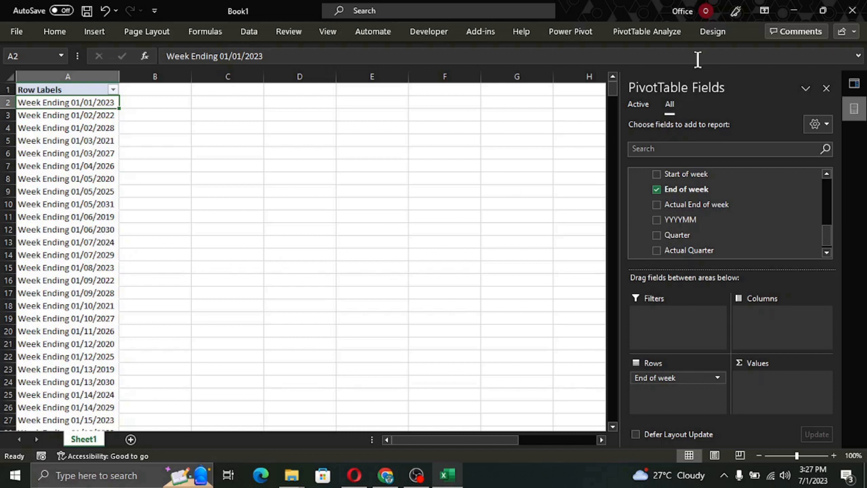
- Sort the End of week column by the Actual End of week column in the Power Pivot data model, and close the Power Pivot window
{"action": "left_click", "coordinate": [424, 138]}
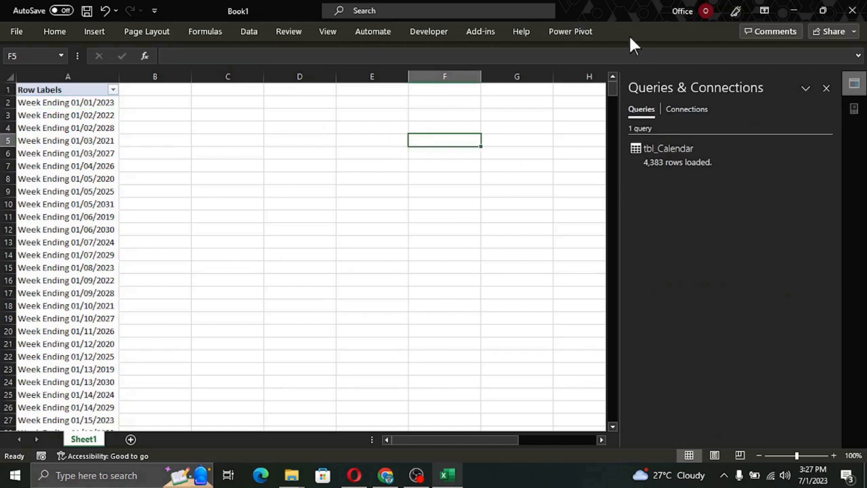
{"action": "left_click", "coordinate": [571, 31]}
{"action": "left_click", "coordinate": [10, 58]}
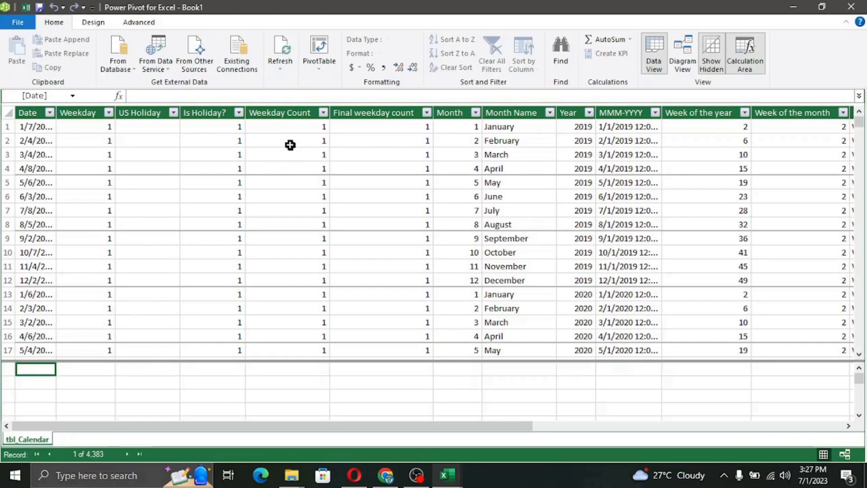
{"action": "left_click_drag", "start_coordinate": [526, 427], "coordinate": [808, 445]}
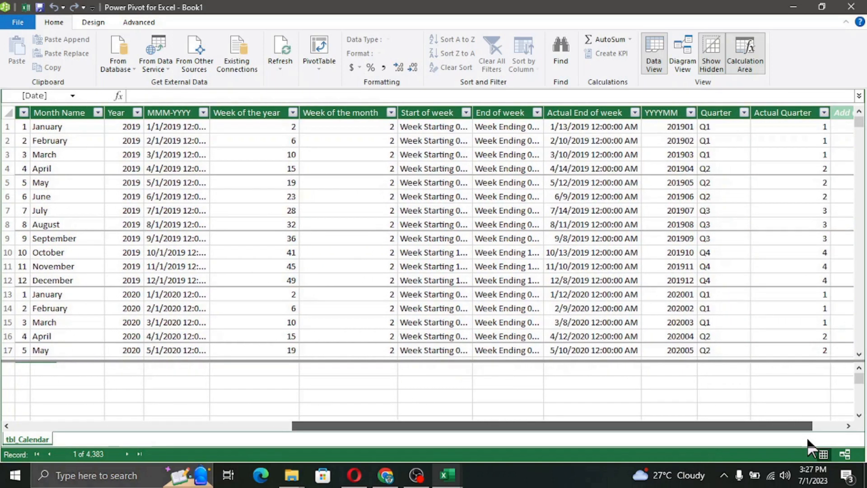
{"action": "left_click", "coordinate": [512, 110]}
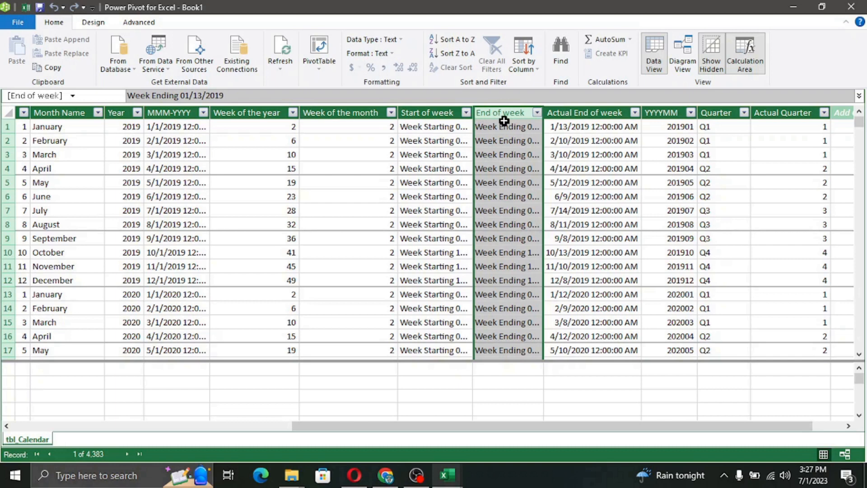
{"action": "left_click", "coordinate": [534, 70]}
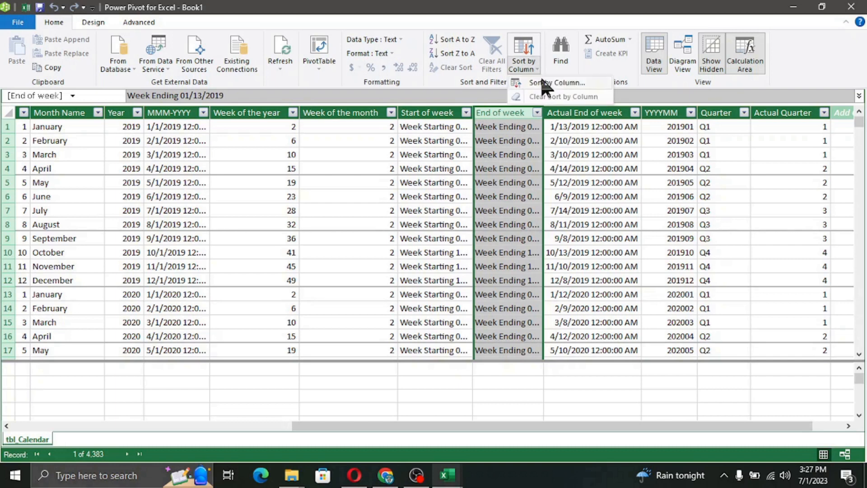
{"action": "left_click", "coordinate": [542, 84]}
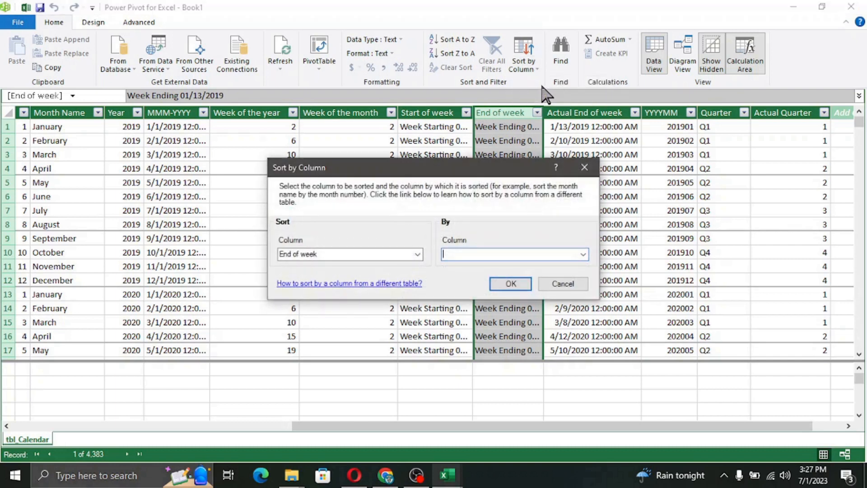
{"action": "left_click", "coordinate": [583, 254]}
{"action": "scroll", "coordinate": [525, 312], "scroll_direction": "down", "scroll_amount": 3}
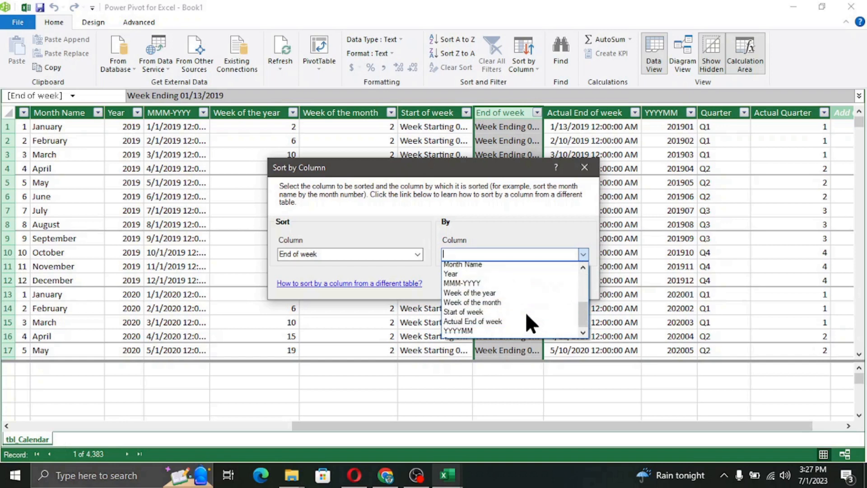
{"action": "left_click", "coordinate": [509, 304]}
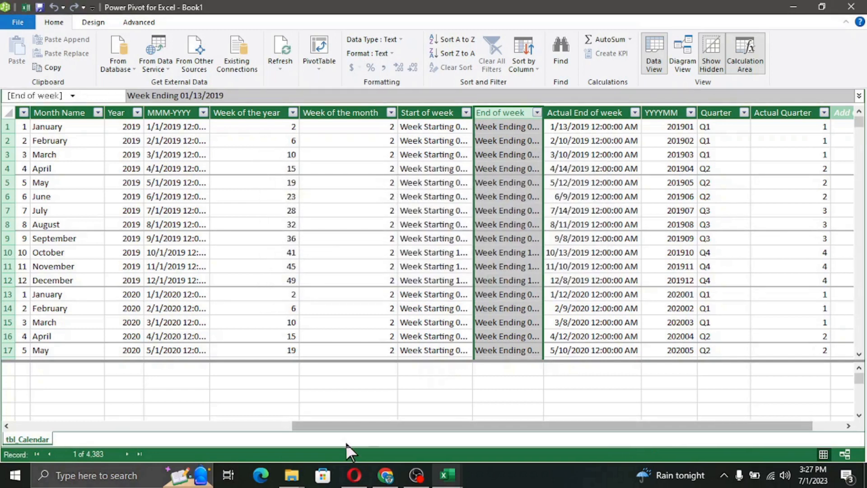
{"action": "left_click", "coordinate": [843, 10]}
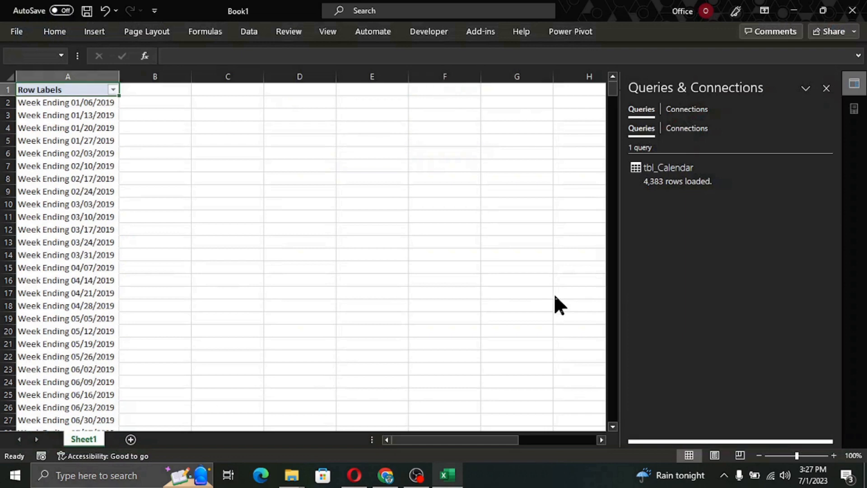
- Check the order of the week-ending dates in the PivotTable's row labels across 2019
{"action": "left_click", "coordinate": [91, 101]}
{"action": "left_click_drag", "start_coordinate": [89, 105], "coordinate": [86, 286]}
{"action": "scroll", "coordinate": [86, 285], "scroll_direction": "down", "scroll_amount": 4}
{"action": "scroll", "coordinate": [86, 284], "scroll_direction": "down", "scroll_amount": 7}
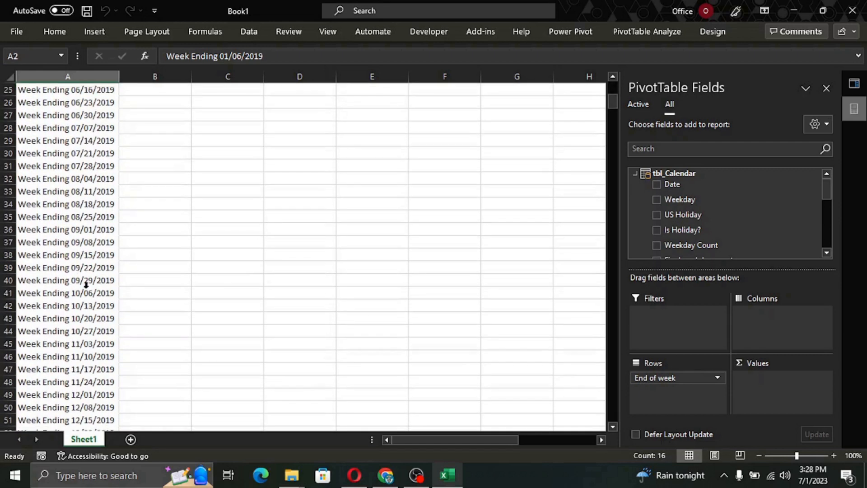
{"action": "scroll", "coordinate": [86, 285], "scroll_direction": "up", "scroll_amount": 11}
{"action": "left_click", "coordinate": [79, 179]}
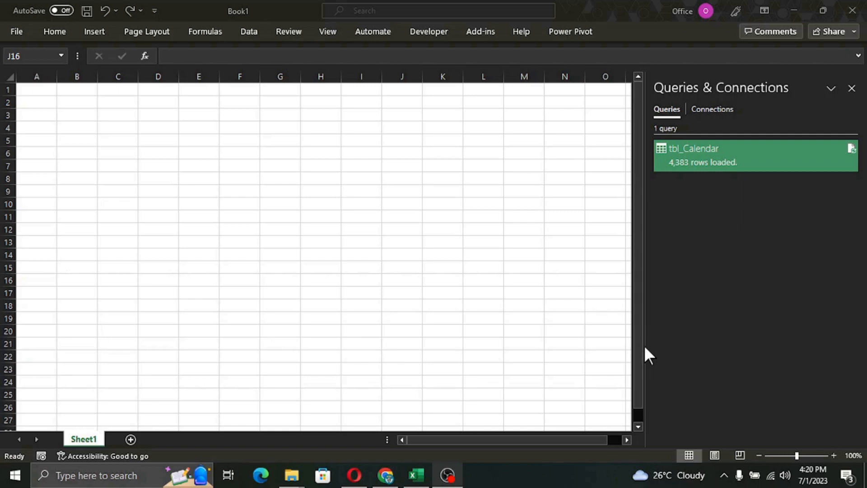
- Format the MMM-YYYY column of tbl_Calendar as March 2001 in the Power Pivot data model, and close the Power Pivot window
{"action": "left_click", "coordinate": [575, 26]}
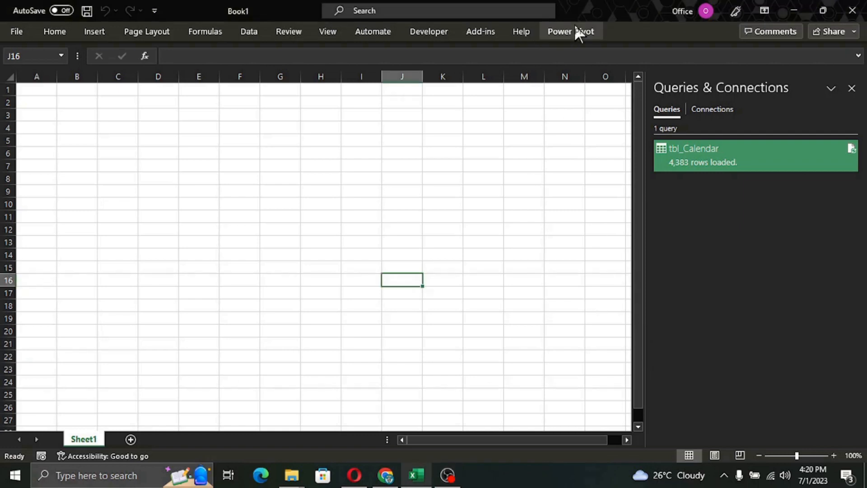
{"action": "left_click", "coordinate": [574, 32]}
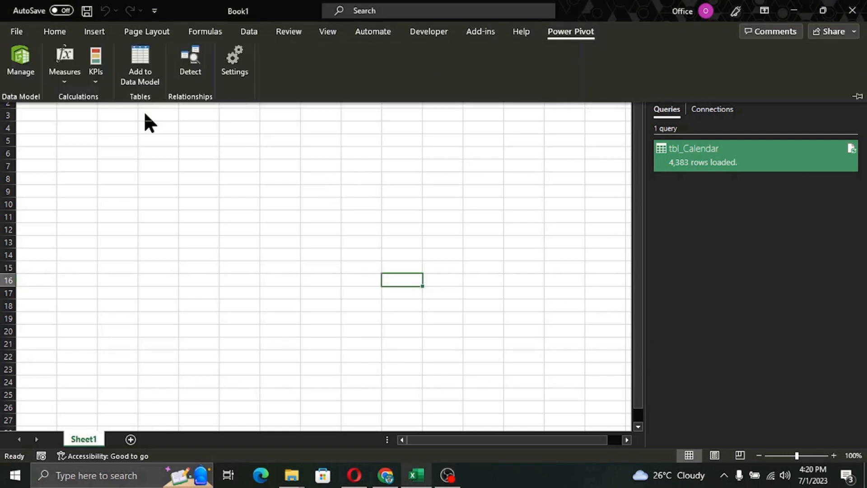
{"action": "left_click", "coordinate": [25, 61]}
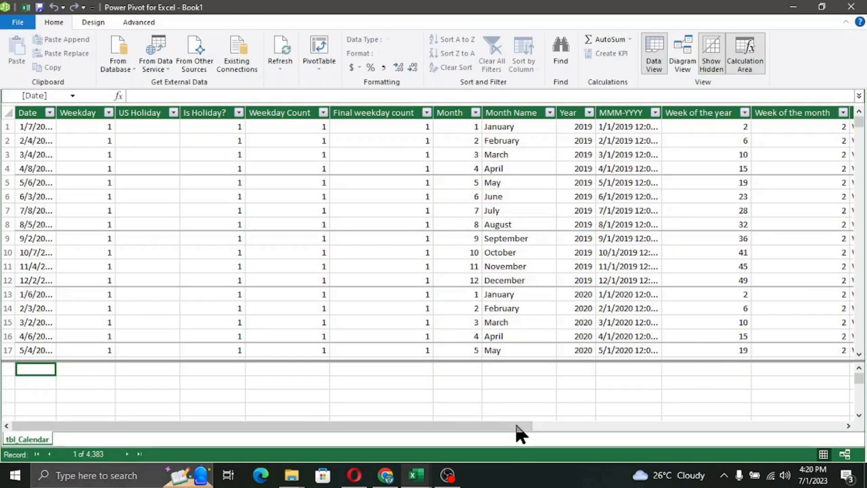
{"action": "left_click", "coordinate": [633, 111]}
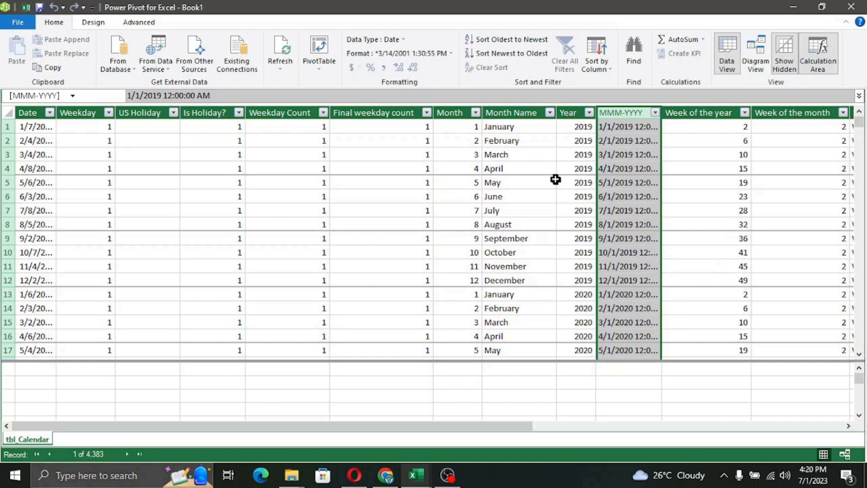
{"action": "left_click", "coordinate": [451, 54]}
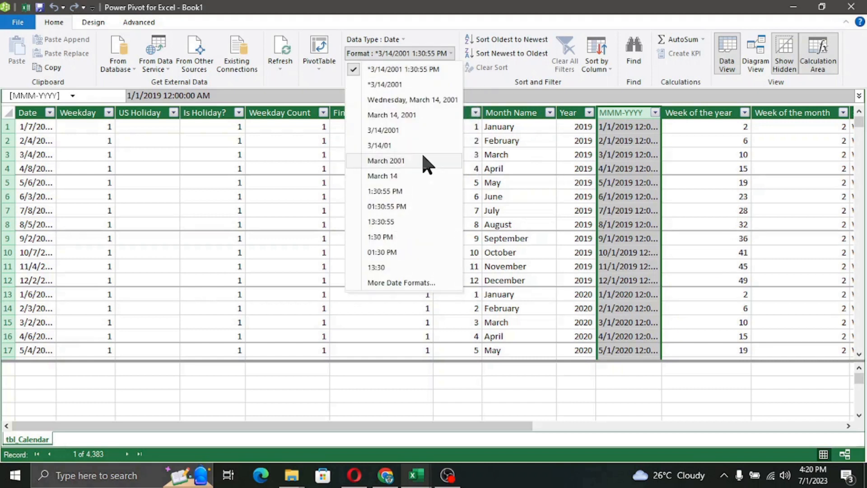
{"action": "left_click", "coordinate": [394, 161]}
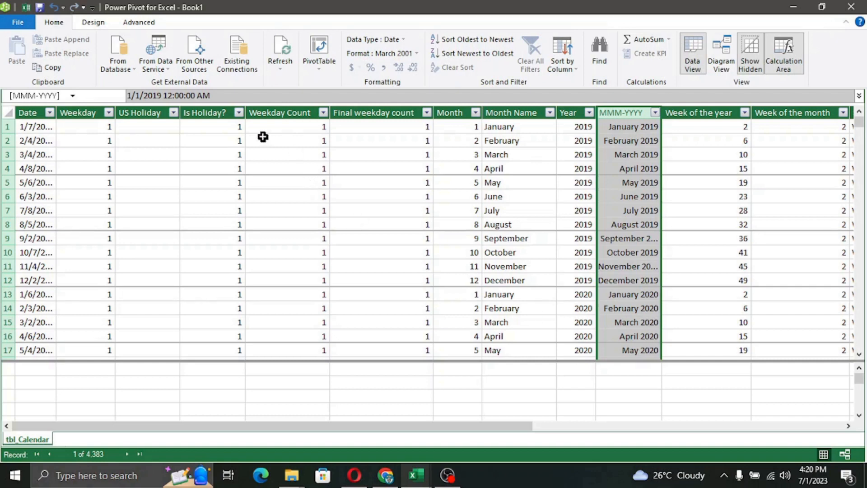
{"action": "left_click", "coordinate": [850, 7]}
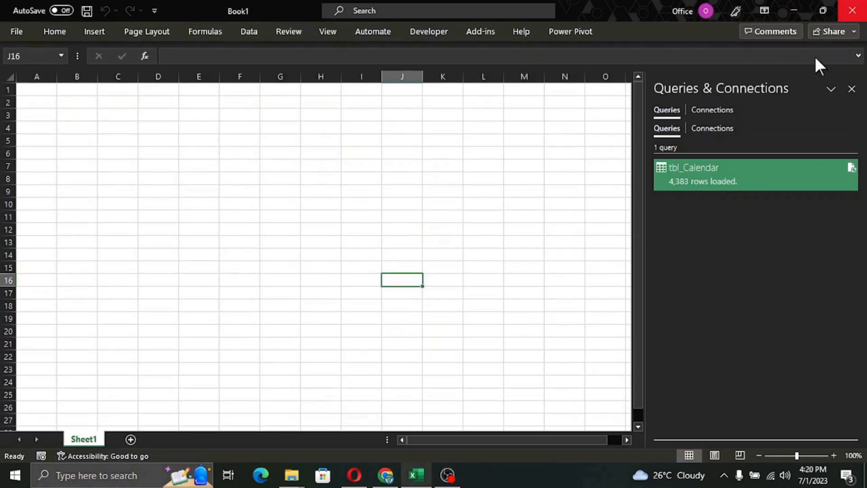
- Save the workbook as Excel_Report_Template in the Report templates folder under Documents
{"action": "left_click", "coordinate": [410, 152]}
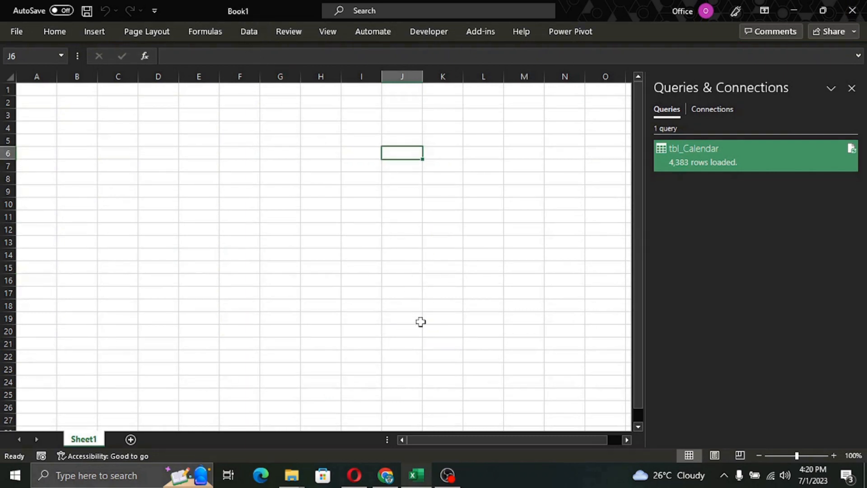
{"action": "key", "text": "ctrl+s"}
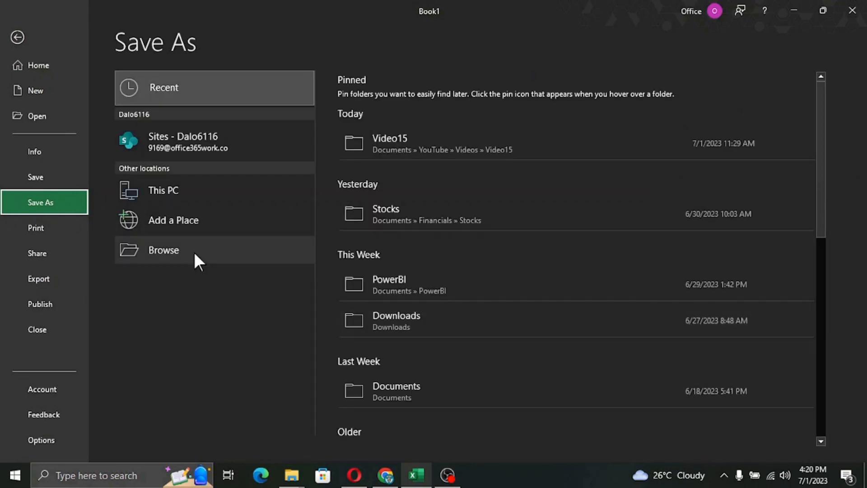
{"action": "left_click", "coordinate": [197, 261]}
{"action": "type", "text": "Excel"}
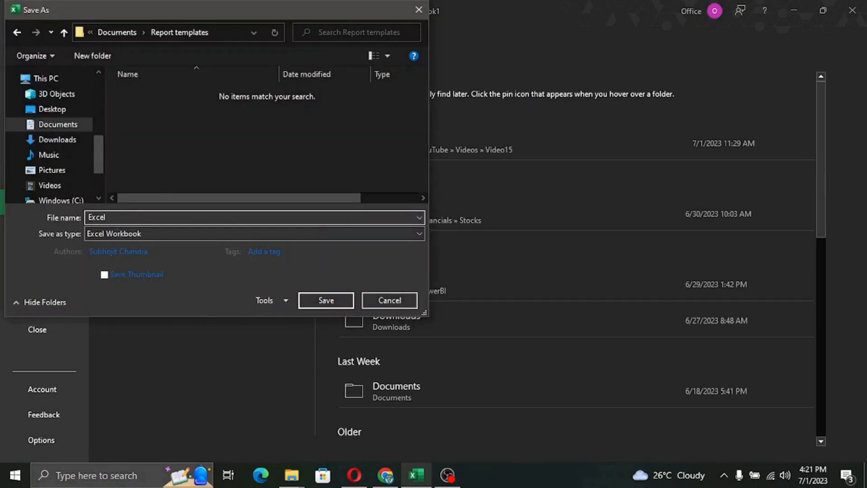
{"action": "type", "text": "_Report_Template"}
{"action": "left_click", "coordinate": [326, 300]}
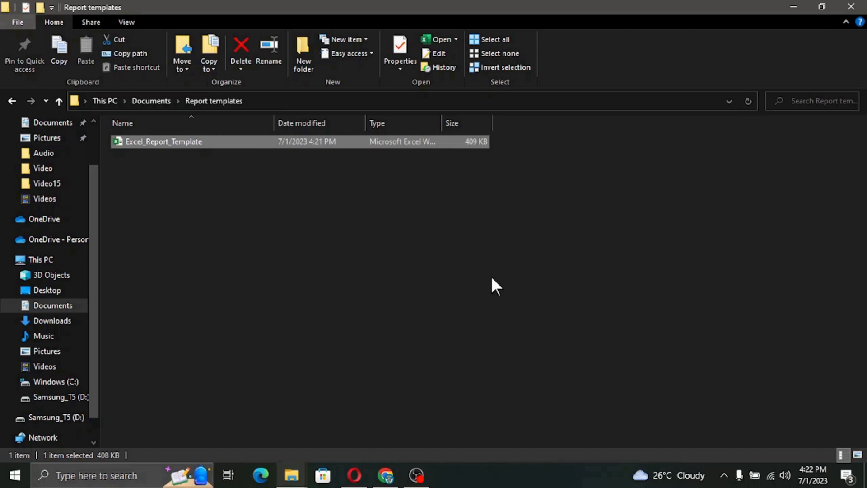
- Duplicate the Excel_Report_Template file within the Report templates folder and open the copy in Excel
{"action": "right_click", "coordinate": [196, 144]}
{"action": "left_click", "coordinate": [264, 352]}
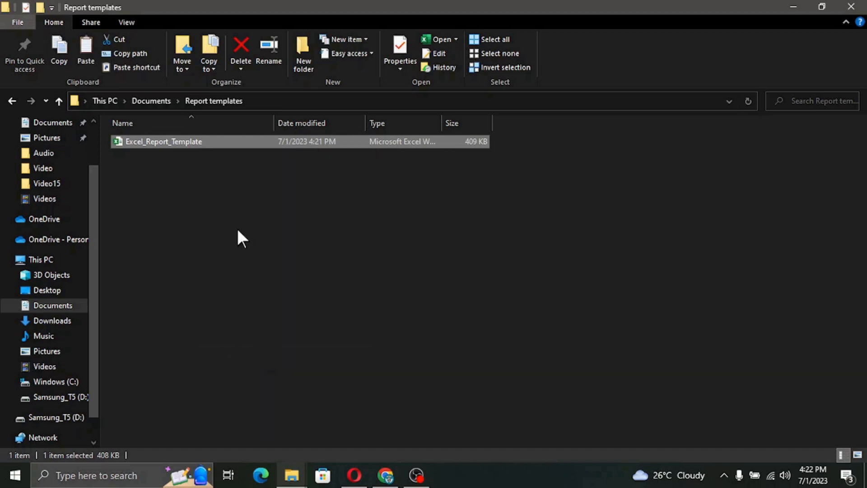
{"action": "right_click", "coordinate": [238, 230]}
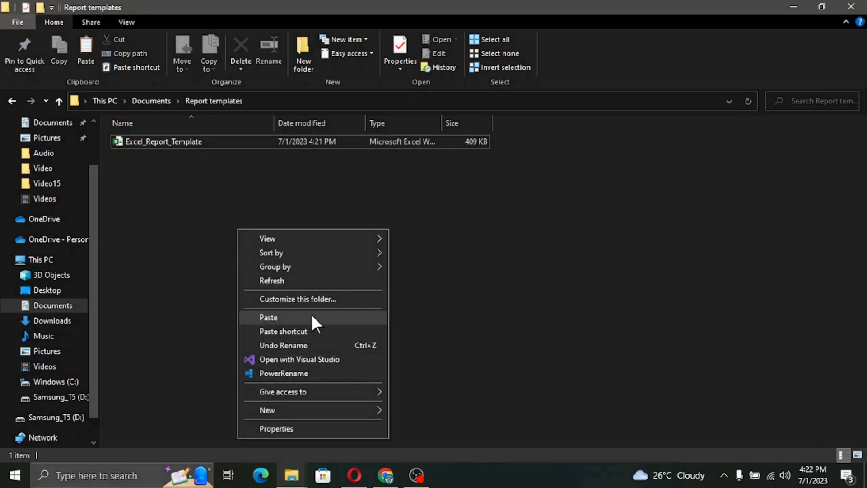
{"action": "left_click", "coordinate": [342, 317]}
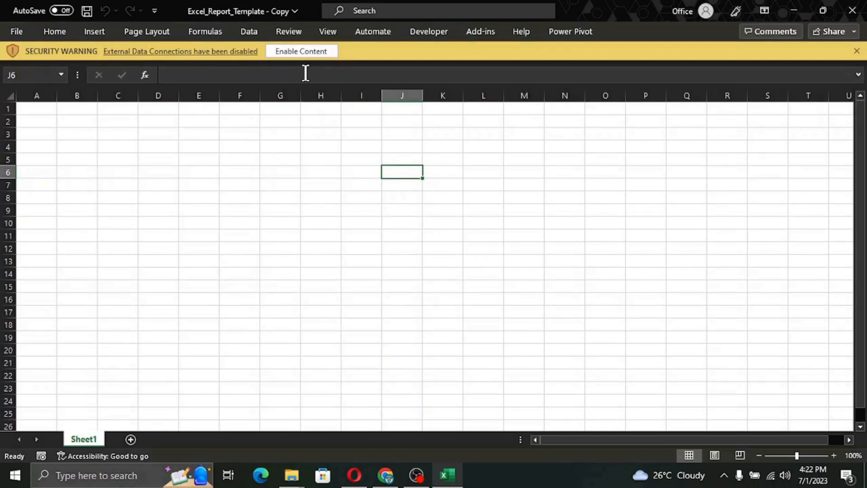
- Enable the external data connections in the template copy and open its data model in Power Pivot
{"action": "left_click", "coordinate": [306, 55]}
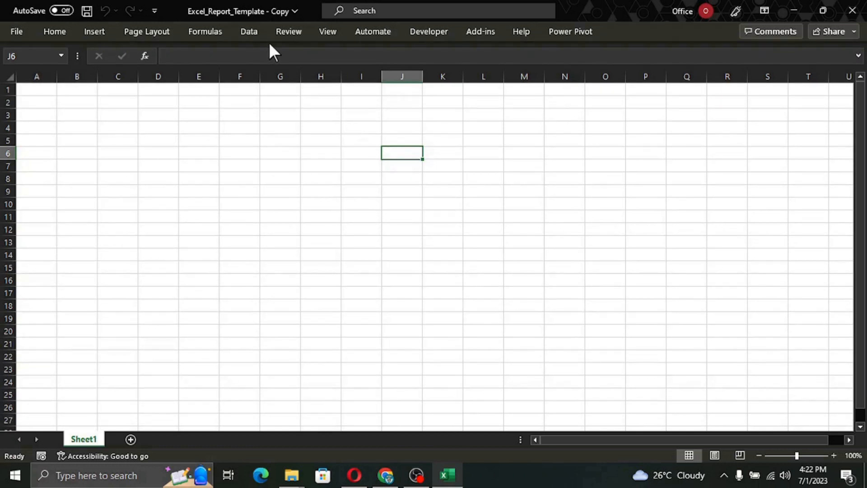
{"action": "left_click", "coordinate": [568, 36]}
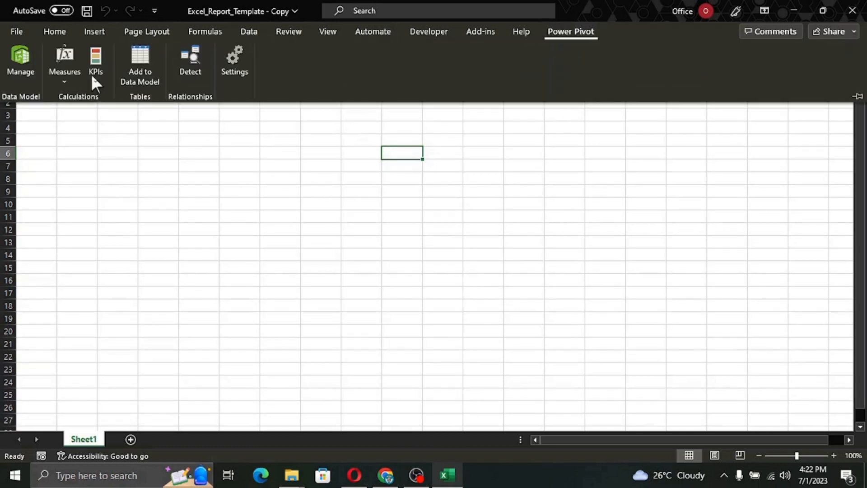
{"action": "left_click", "coordinate": [22, 63]}
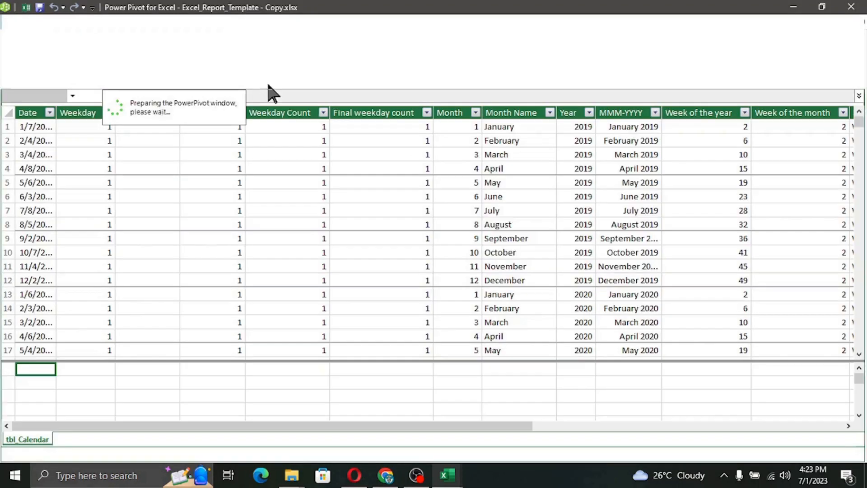
- Create a PivotTable from the data model in cell A1 of the existing Sheet1
{"action": "left_click", "coordinate": [316, 70]}
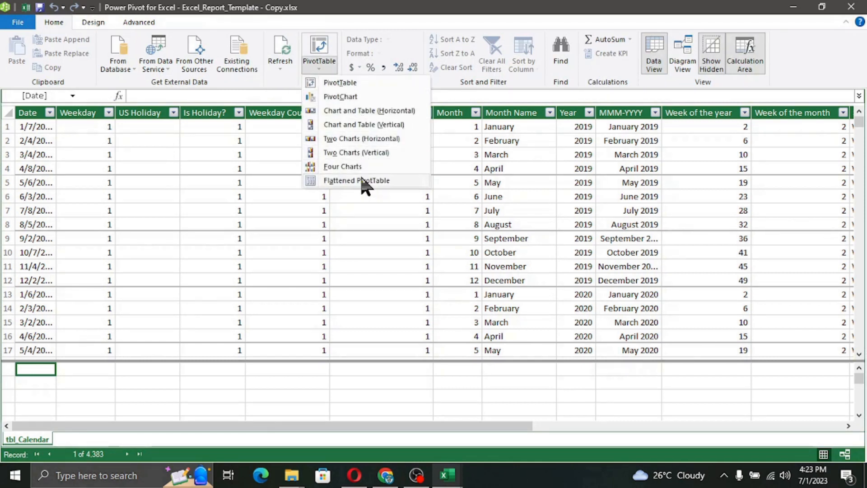
{"action": "left_click", "coordinate": [347, 84]}
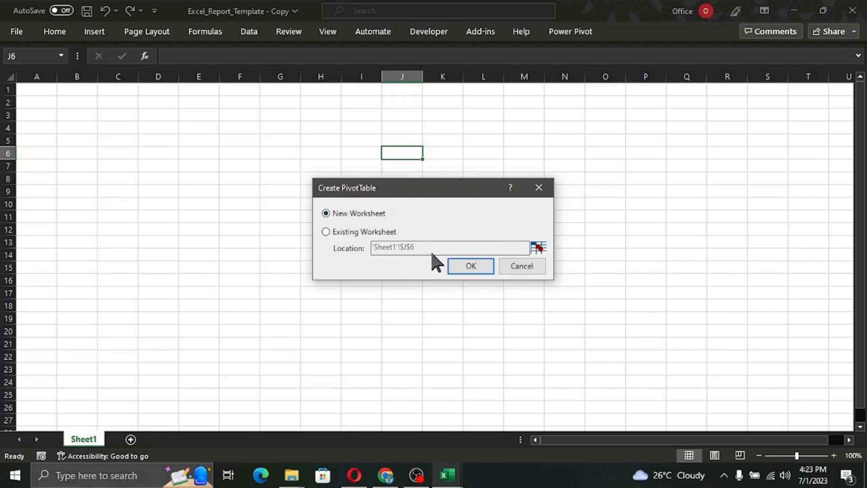
{"action": "left_click", "coordinate": [352, 233]}
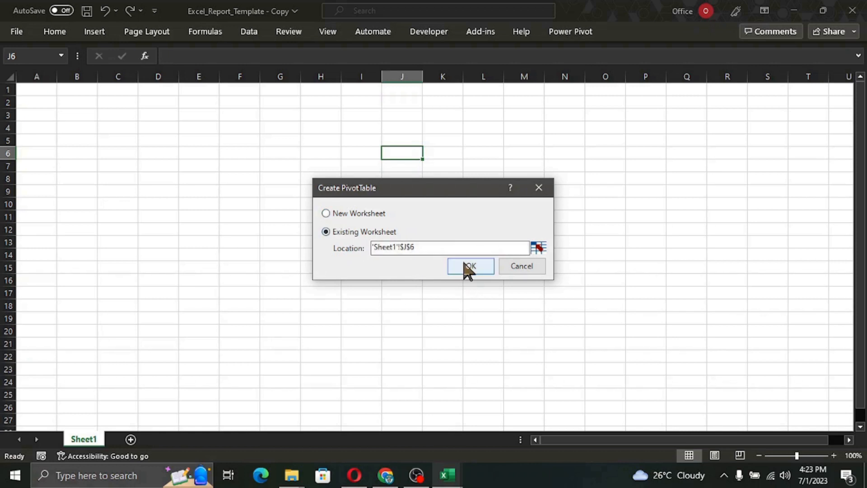
{"action": "left_click", "coordinate": [539, 248]}
{"action": "left_click", "coordinate": [39, 89]}
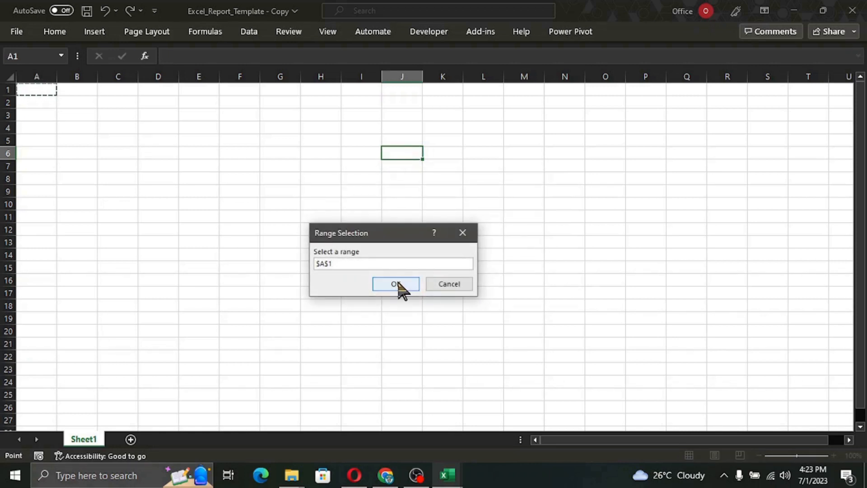
{"action": "left_click", "coordinate": [397, 285]}
{"action": "left_click", "coordinate": [472, 266]}
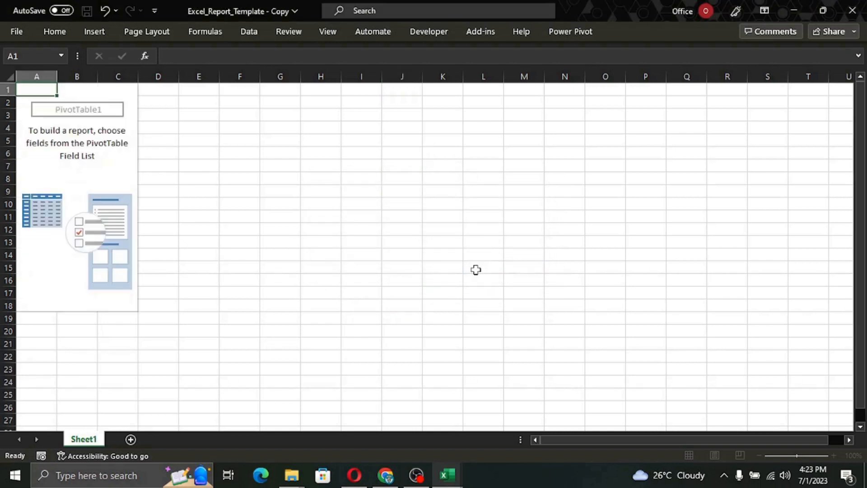
- Add the End of week field from tbl_Calendar to the PivotTable's rows
{"action": "left_click", "coordinate": [660, 174]}
{"action": "scroll", "coordinate": [728, 253], "scroll_direction": "down", "scroll_amount": 2}
{"action": "scroll", "coordinate": [727, 253], "scroll_direction": "down", "scroll_amount": 3}
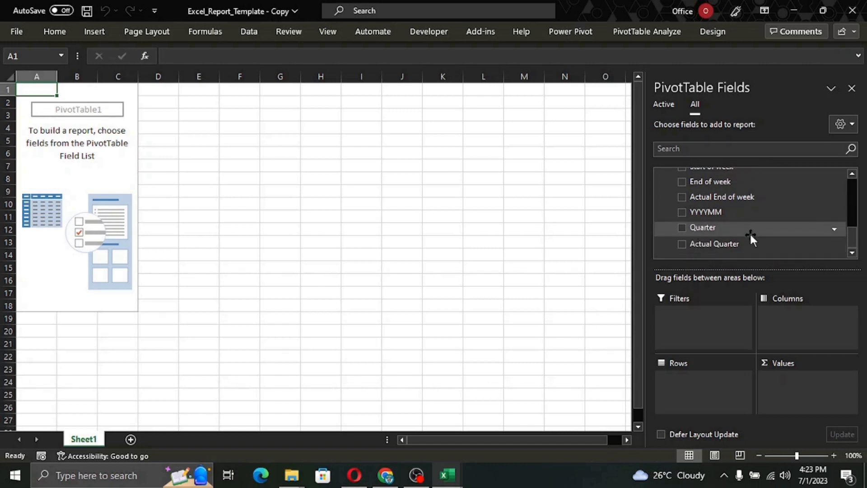
{"action": "scroll", "coordinate": [717, 207], "scroll_direction": "up", "scroll_amount": 1}
{"action": "left_click_drag", "start_coordinate": [698, 208], "coordinate": [692, 380]}
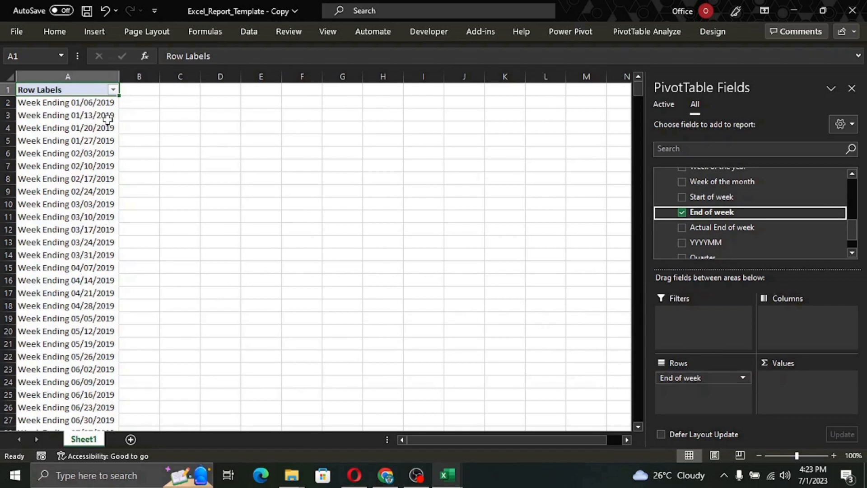
- Copy the entire week-ending PivotTable from column A and paste the duplicate at cell D1
{"action": "left_click", "coordinate": [68, 89]}
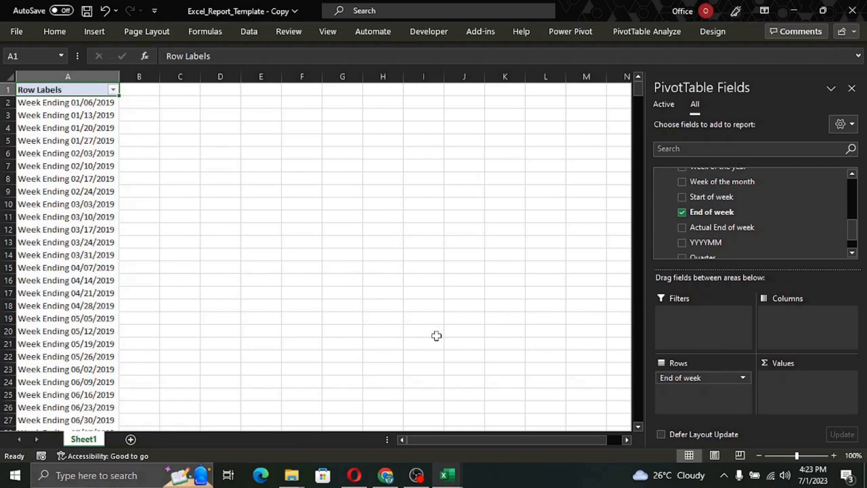
{"action": "key", "text": "ctrl+shift+Down"}
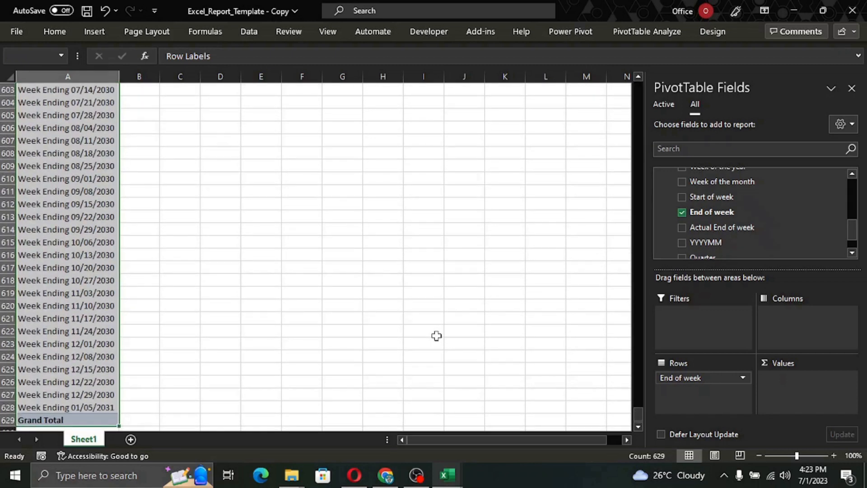
{"action": "key", "text": "ctrl+c"}
{"action": "scroll", "coordinate": [436, 336], "scroll_direction": "up", "scroll_amount": 10}
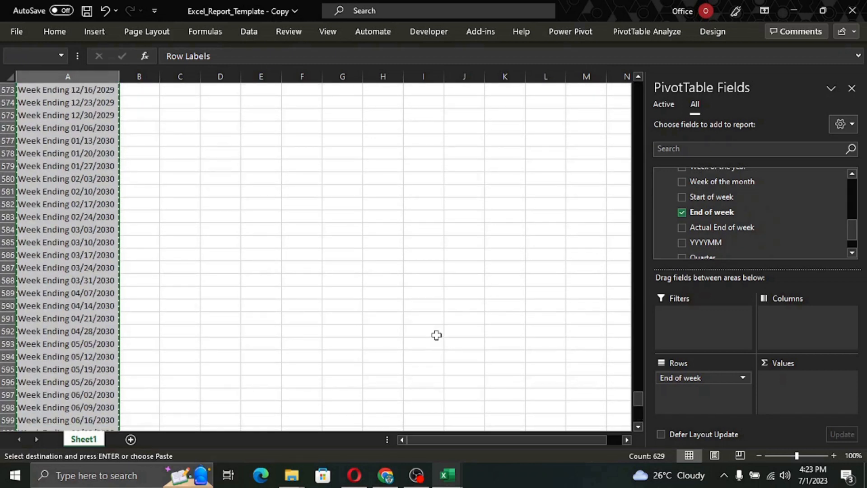
{"action": "key", "text": "ctrl+Home"}
{"action": "key", "text": "Right"}
{"action": "key", "text": "Right"}
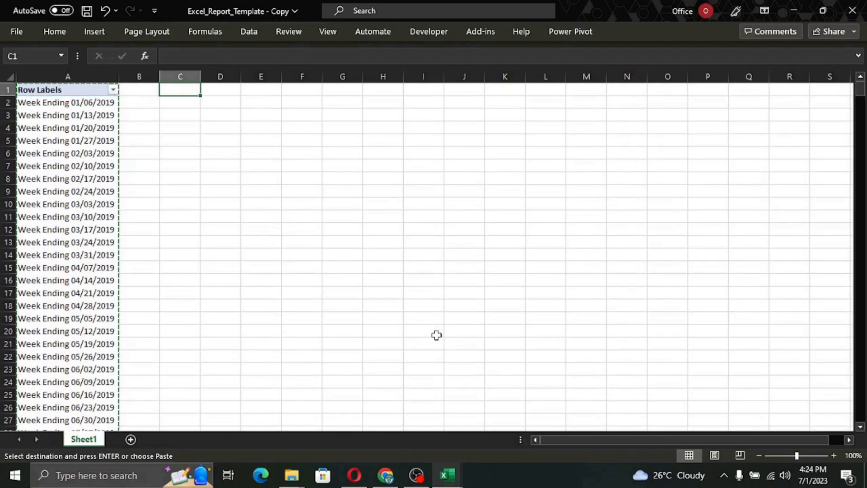
{"action": "key", "text": "Right"}
{"action": "key", "text": "ctrl+v"}
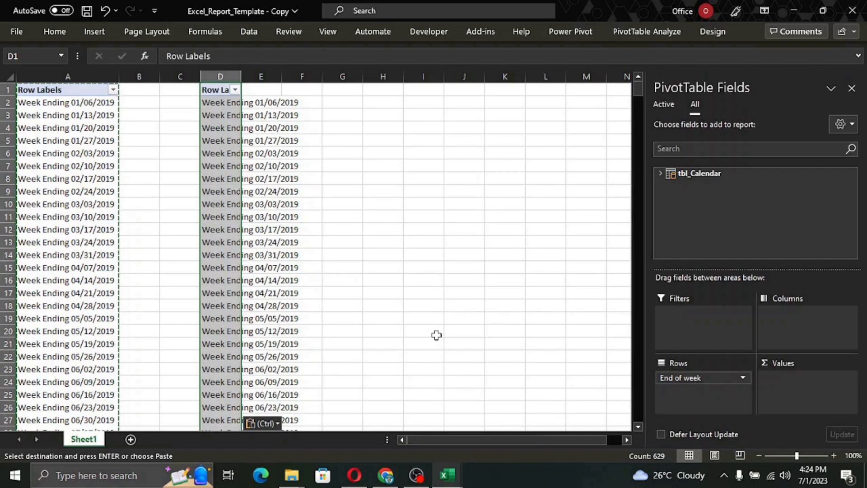
- Replace End of week with Month Name in the rows of the PivotTable at D1
{"action": "left_click", "coordinate": [659, 174]}
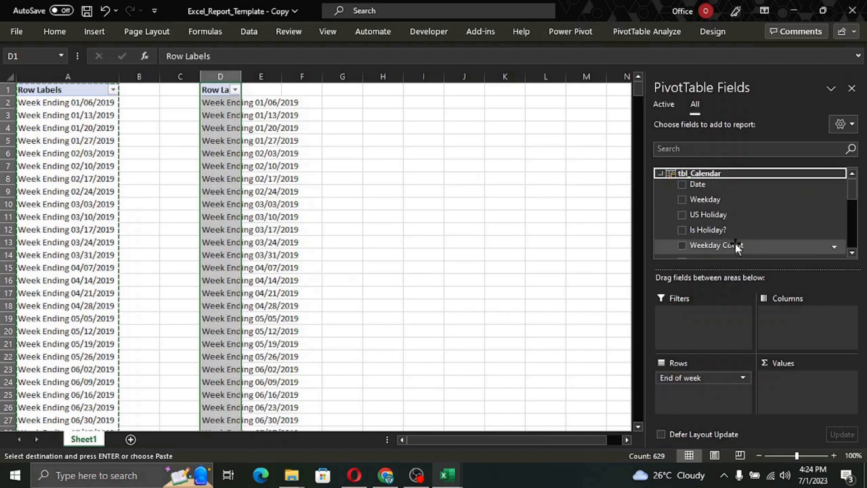
{"action": "scroll", "coordinate": [766, 245], "scroll_direction": "down", "scroll_amount": 1}
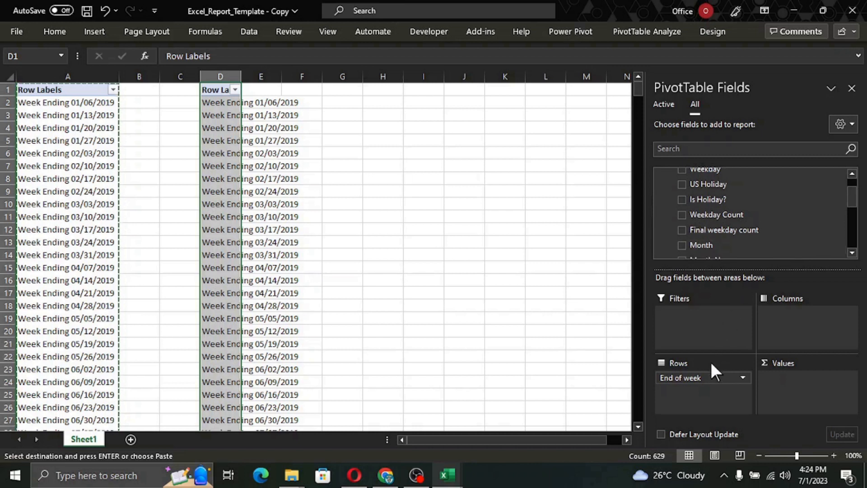
{"action": "left_click_drag", "start_coordinate": [706, 377], "coordinate": [791, 203]}
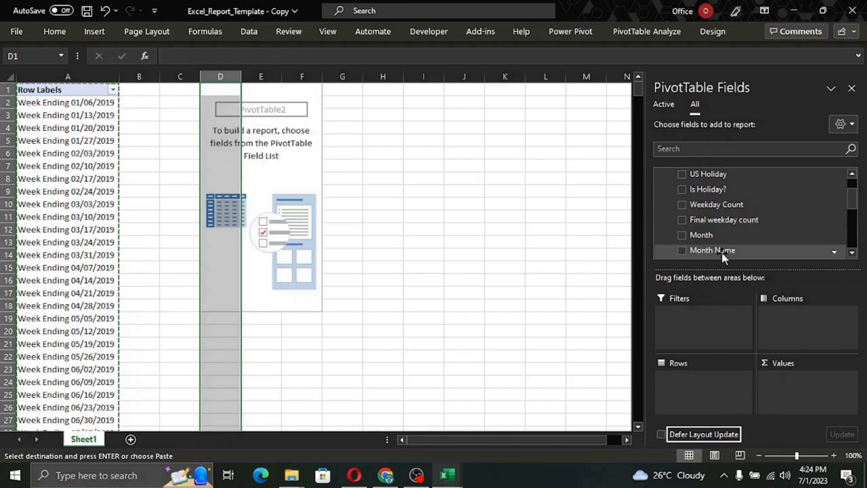
{"action": "left_click_drag", "start_coordinate": [721, 250], "coordinate": [704, 375]}
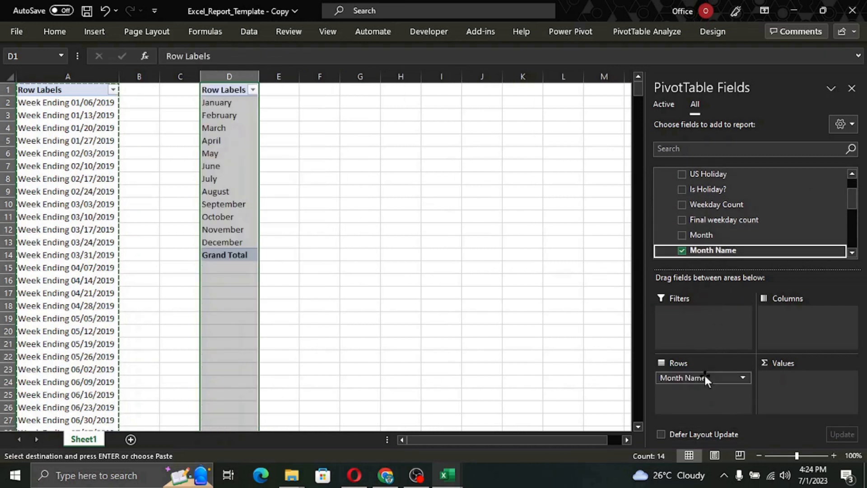
{"action": "left_click", "coordinate": [255, 246]}
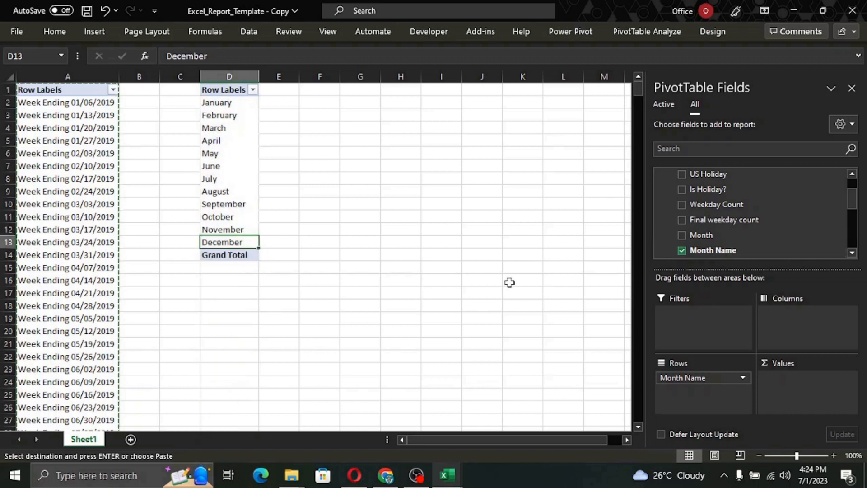
- Copy the Month Name PivotTable and paste the duplicate at cell G1
{"action": "scroll", "coordinate": [793, 224], "scroll_direction": "up", "scroll_amount": 3}
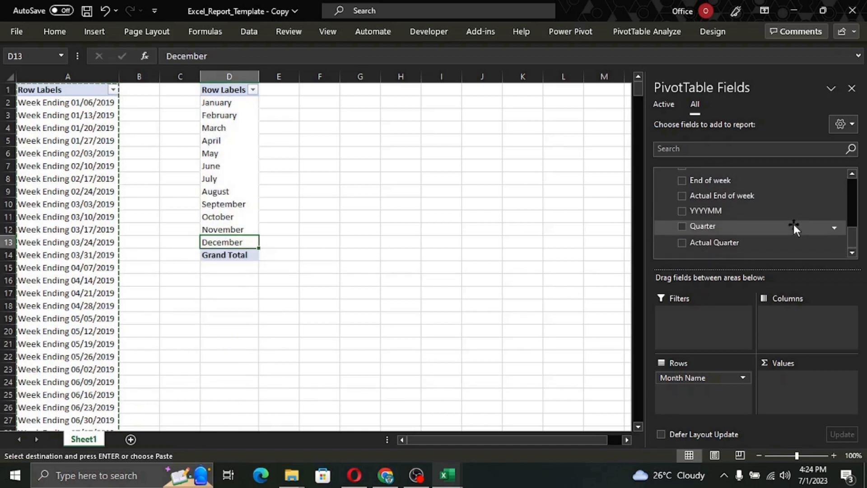
{"action": "left_click_drag", "start_coordinate": [231, 86], "coordinate": [242, 247]}
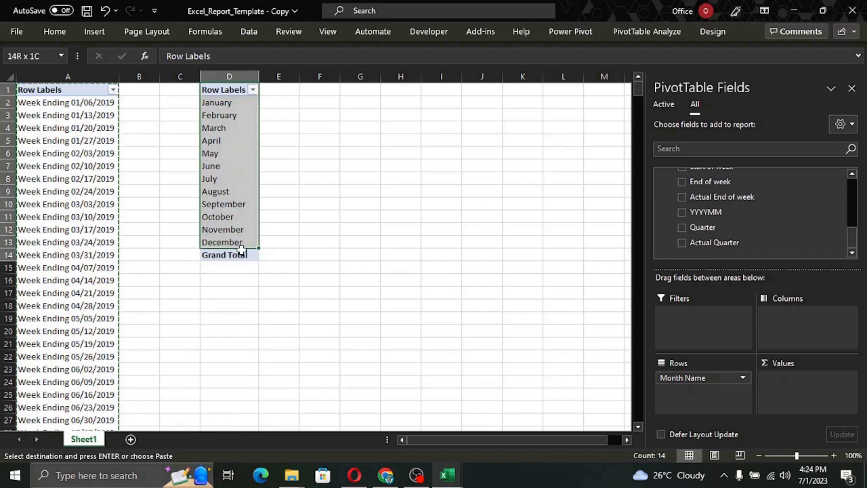
{"action": "left_click", "coordinate": [353, 91]}
{"action": "key", "text": "ctrl+v"}
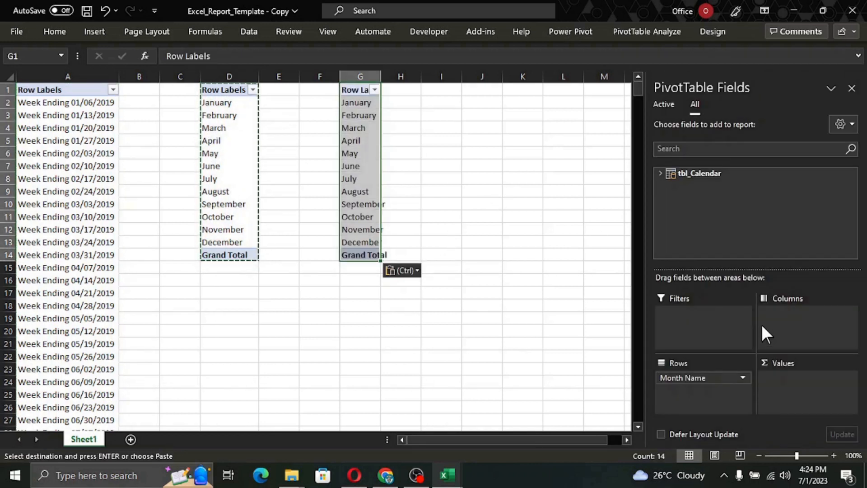
- Replace Month Name with Quarter in the rows of the PivotTable at G1
{"action": "left_click_drag", "start_coordinate": [708, 371], "coordinate": [660, 172]}
{"action": "left_click", "coordinate": [659, 173]}
{"action": "scroll", "coordinate": [733, 213], "scroll_direction": "down", "scroll_amount": 10}
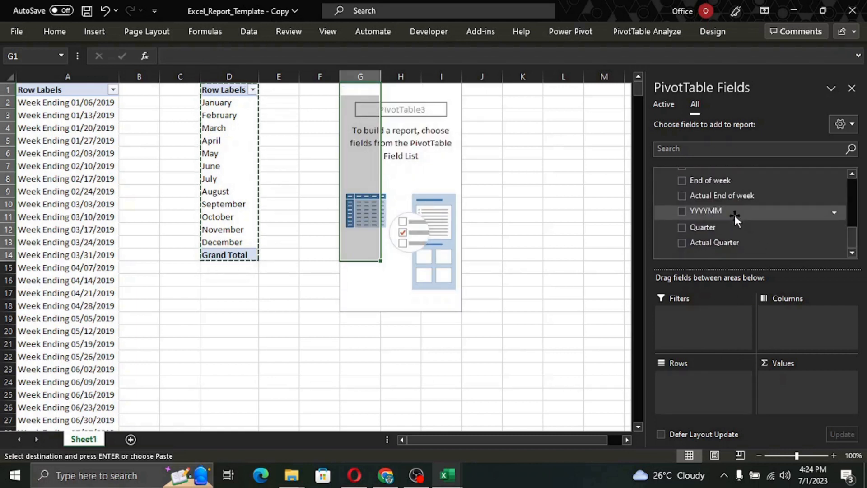
{"action": "left_click", "coordinate": [697, 227]}
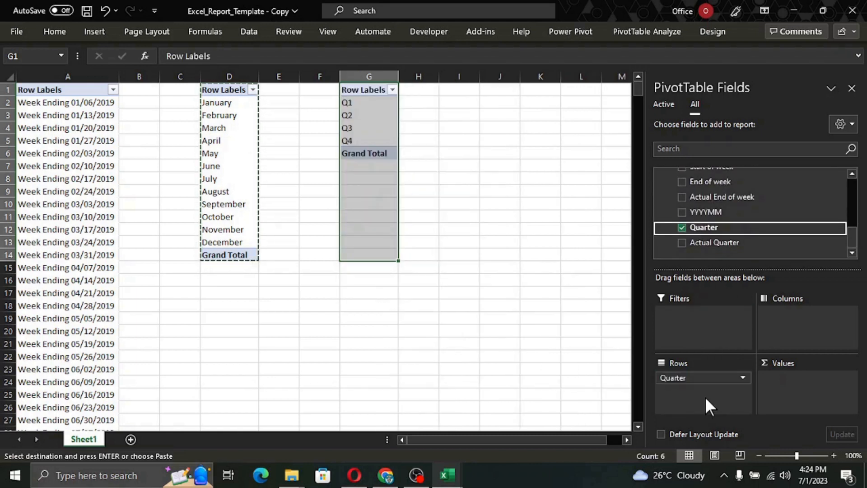
- Check the order of the quarter row labels in column G and compare the three PivotTables
{"action": "left_click", "coordinate": [366, 136]}
{"action": "left_click", "coordinate": [365, 110]}
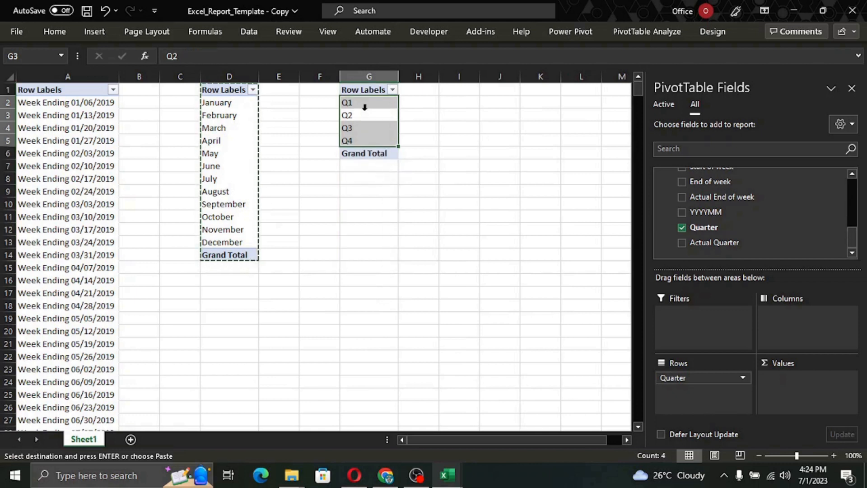
{"action": "left_click", "coordinate": [365, 105]}
{"action": "left_click", "coordinate": [384, 140]}
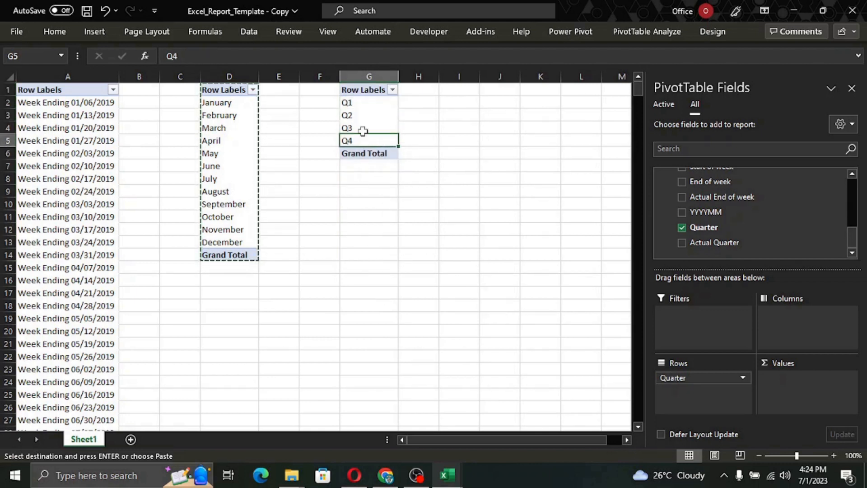
{"action": "left_click", "coordinate": [370, 105], "text": "shift"}
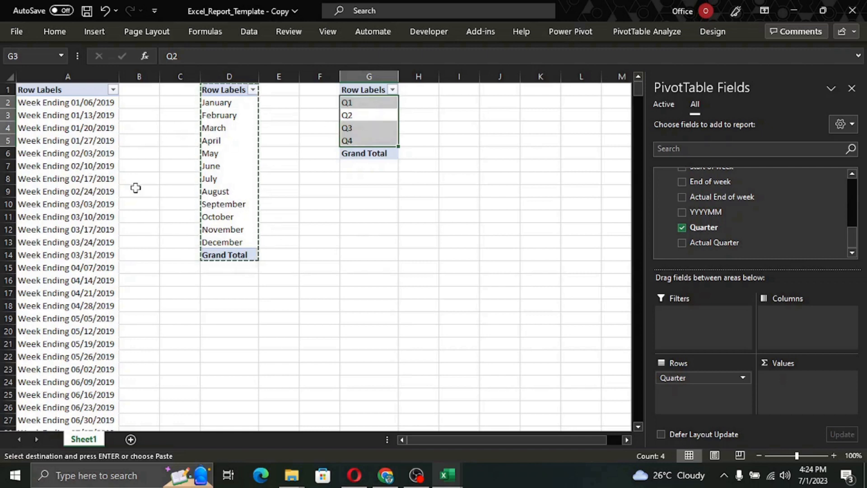
{"action": "scroll", "coordinate": [393, 230], "scroll_direction": "down", "scroll_amount": 3}
{"action": "scroll", "coordinate": [393, 229], "scroll_direction": "up", "scroll_amount": 3}
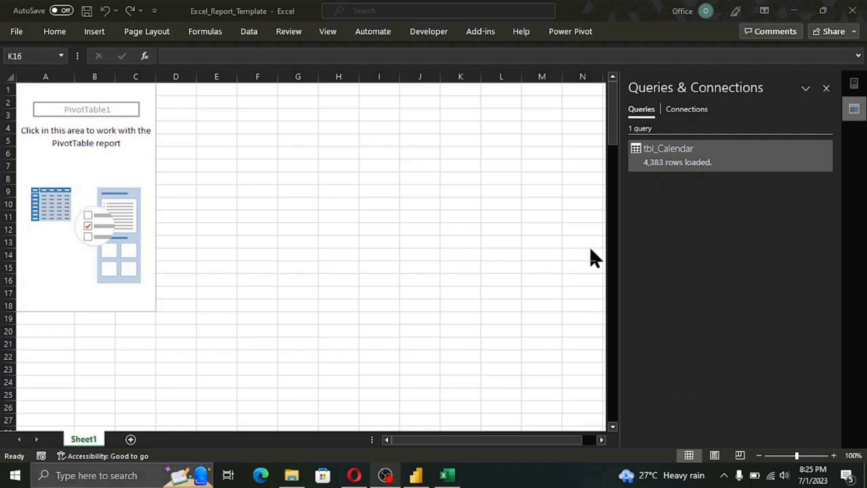
- Copy the tbl_Calendar query from the Excel_Report_Template workbook
{"action": "left_click", "coordinate": [695, 153]}
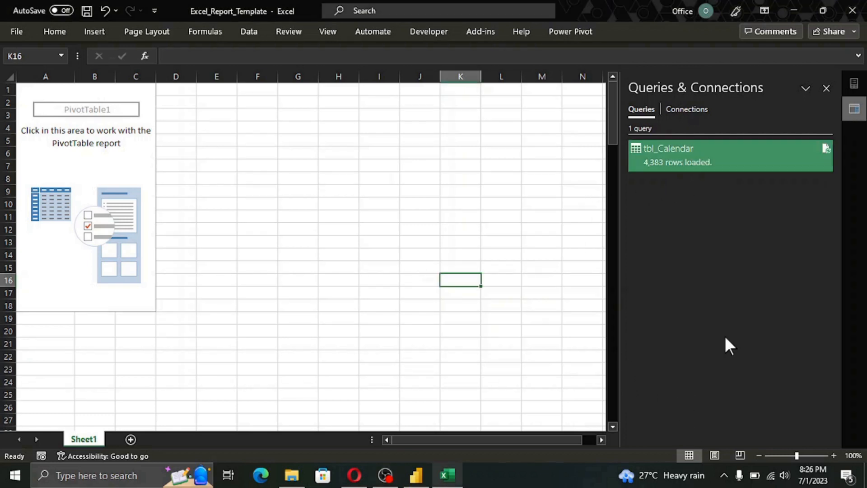
{"action": "right_click", "coordinate": [708, 162]}
{"action": "left_click", "coordinate": [741, 173]}
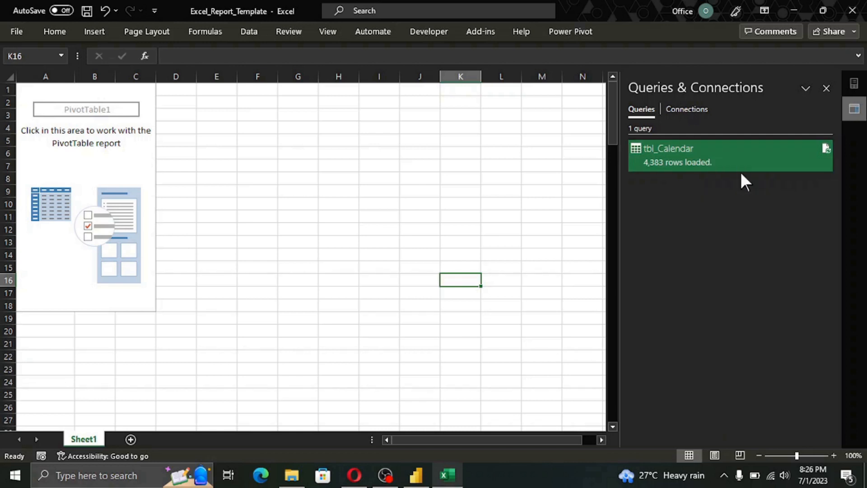
- Switch to Power BI's Power Query Editor, paste the tbl_Calendar query into its empty query list and look through the columns
{"action": "left_click", "coordinate": [415, 475]}
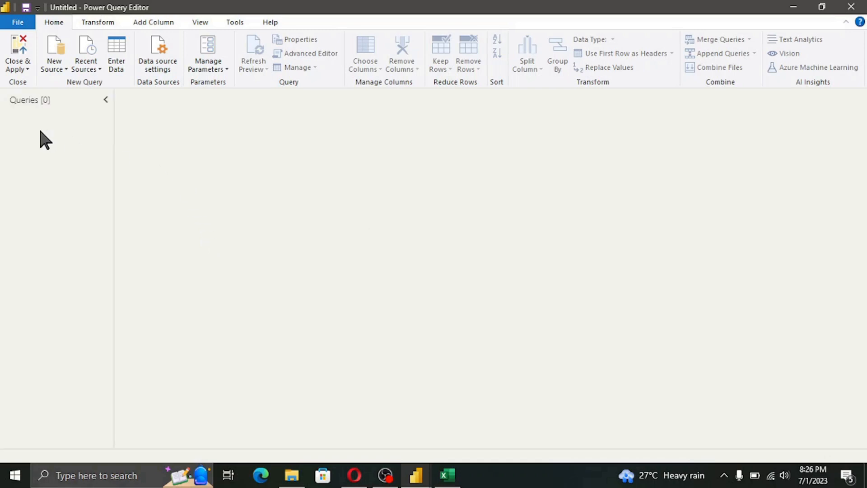
{"action": "right_click", "coordinate": [44, 140]}
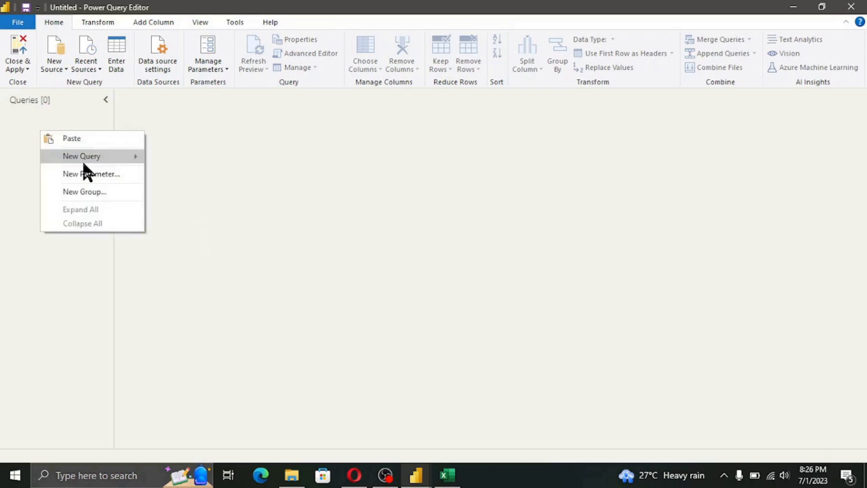
{"action": "left_click", "coordinate": [93, 140]}
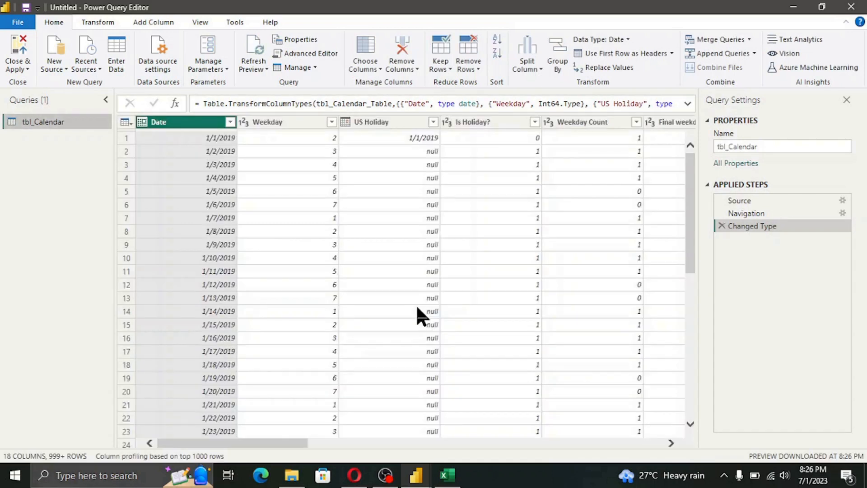
{"action": "left_click_drag", "start_coordinate": [302, 444], "coordinate": [652, 445]}
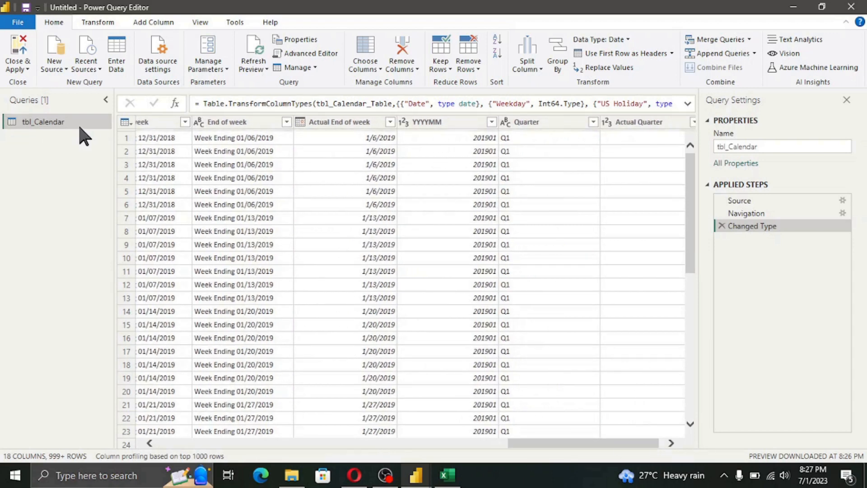
- Apply the query changes to load tbl_Calendar into the report and look through its field list
{"action": "left_click", "coordinate": [19, 58]}
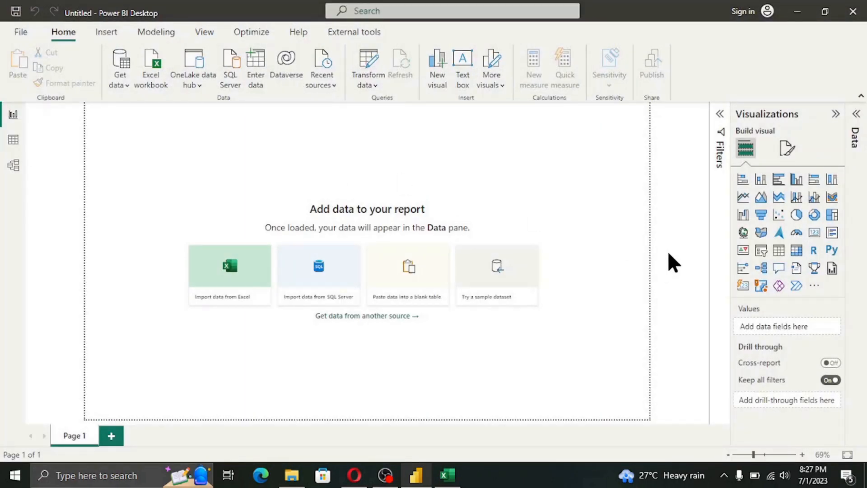
{"action": "left_click", "coordinate": [856, 131]}
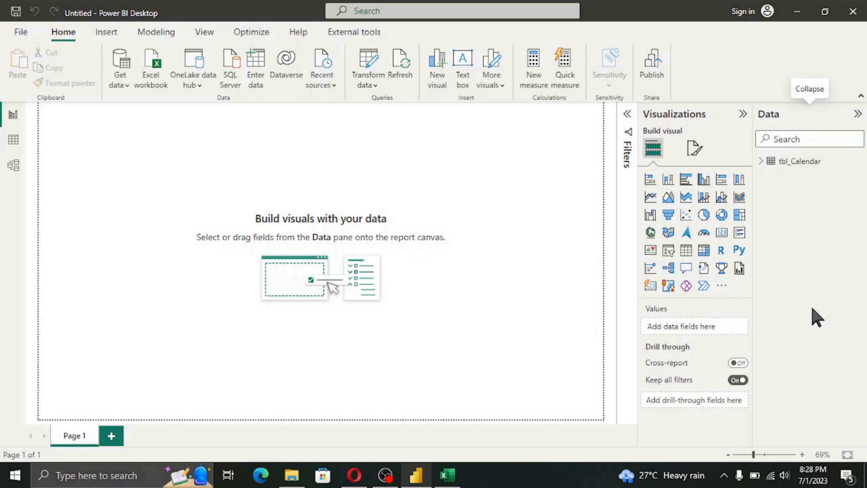
{"action": "left_click", "coordinate": [762, 163]}
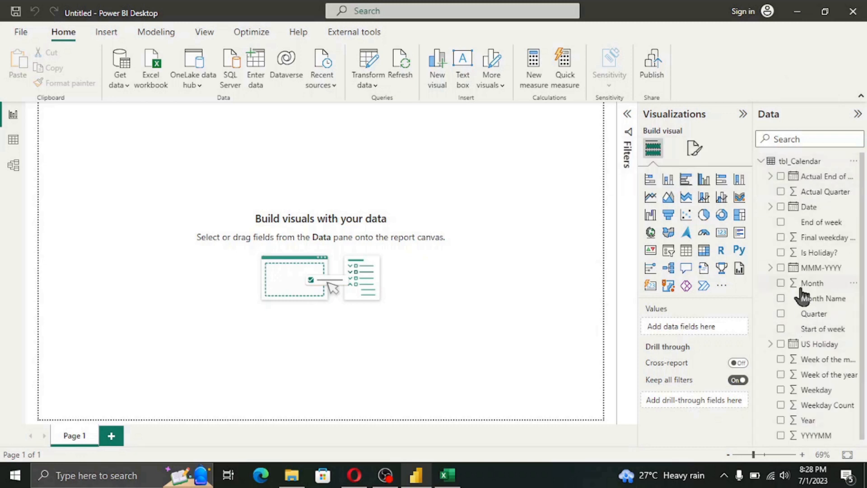
{"action": "left_click", "coordinate": [762, 162]}
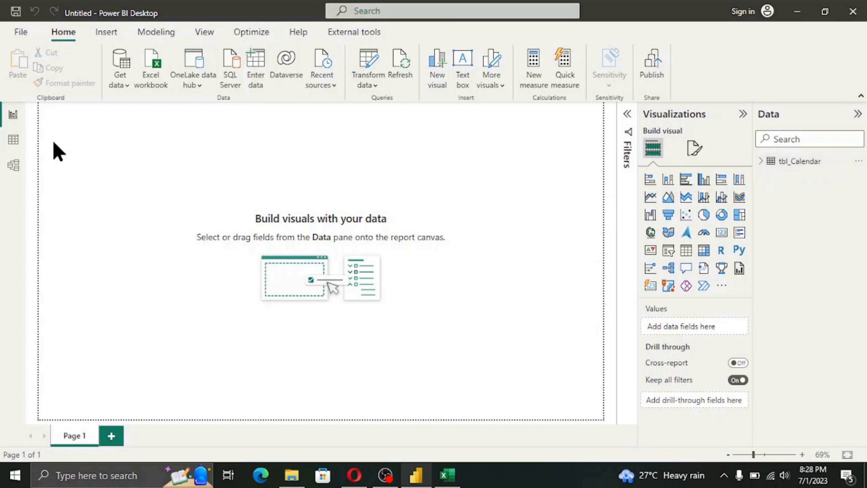
- Show the tbl_Calendar rows in Table view and format the Date column as 3/14/2001 (m/d/yyyy)
{"action": "left_click", "coordinate": [14, 142]}
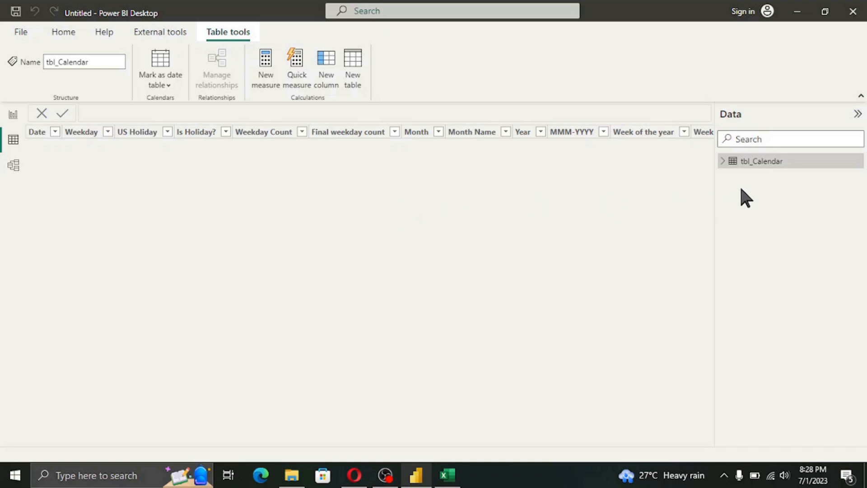
{"action": "left_click", "coordinate": [770, 164]}
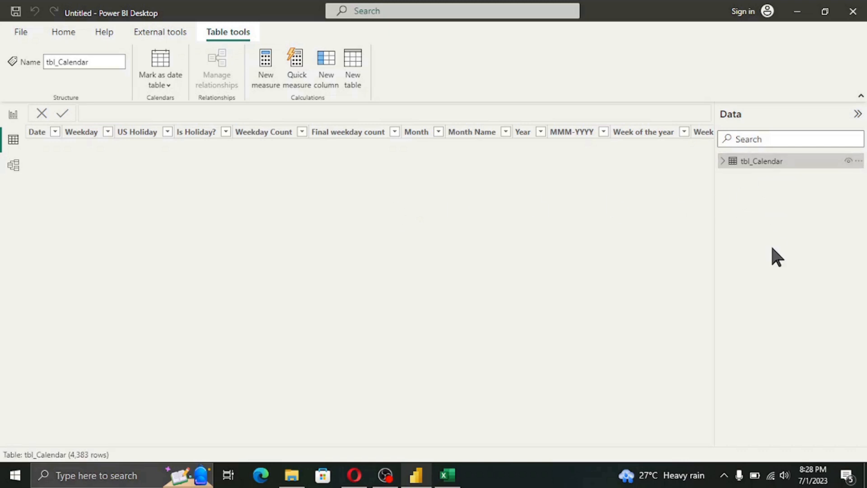
{"action": "left_click", "coordinate": [750, 170]}
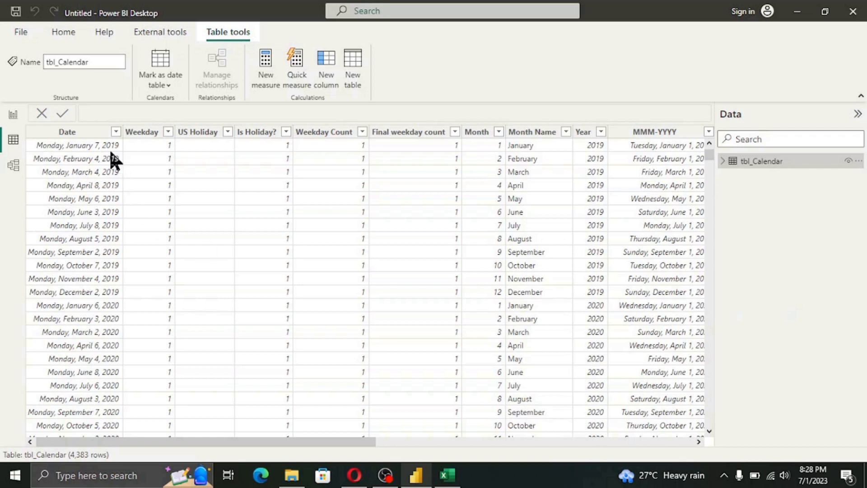
{"action": "left_click", "coordinate": [68, 132]}
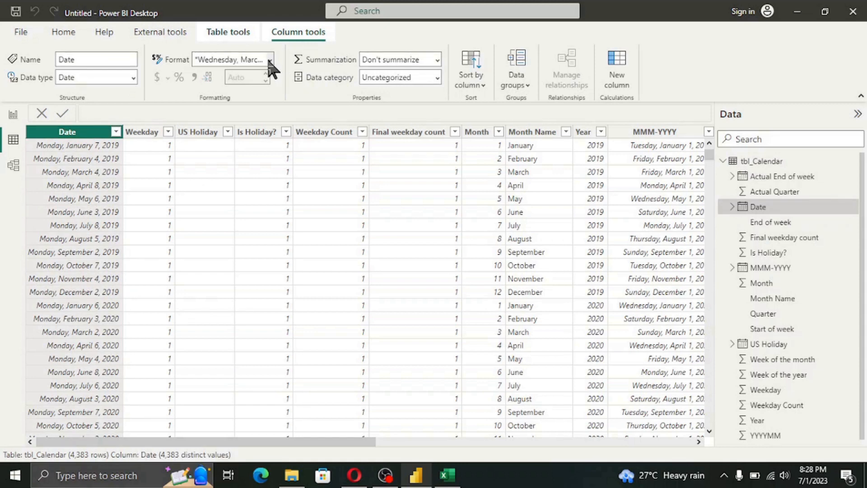
{"action": "left_click", "coordinate": [270, 61]}
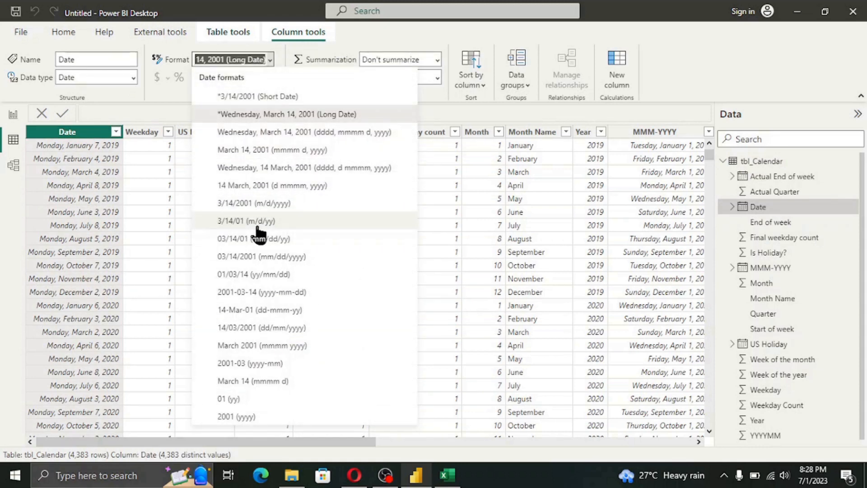
{"action": "left_click", "coordinate": [266, 204]}
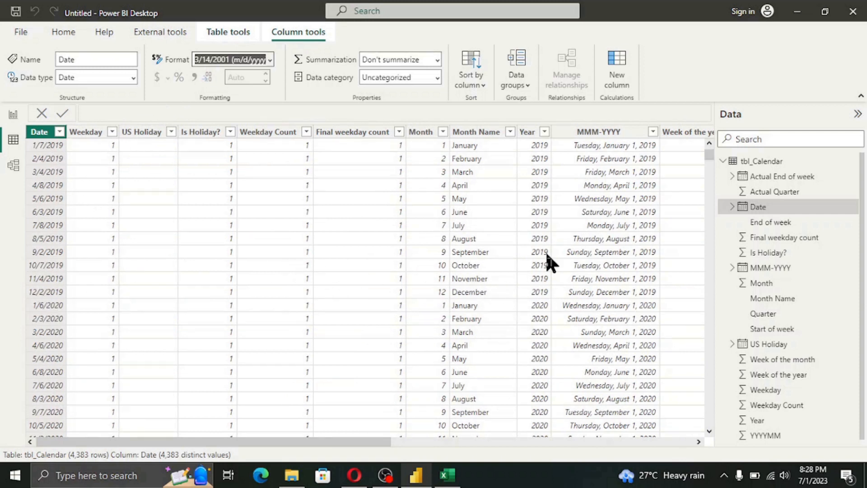
- Format the MMM-YYYY column with the March 2001 (mmmm yyyy) option and shorten the format code to mmm yyyy
{"action": "left_click", "coordinate": [608, 133]}
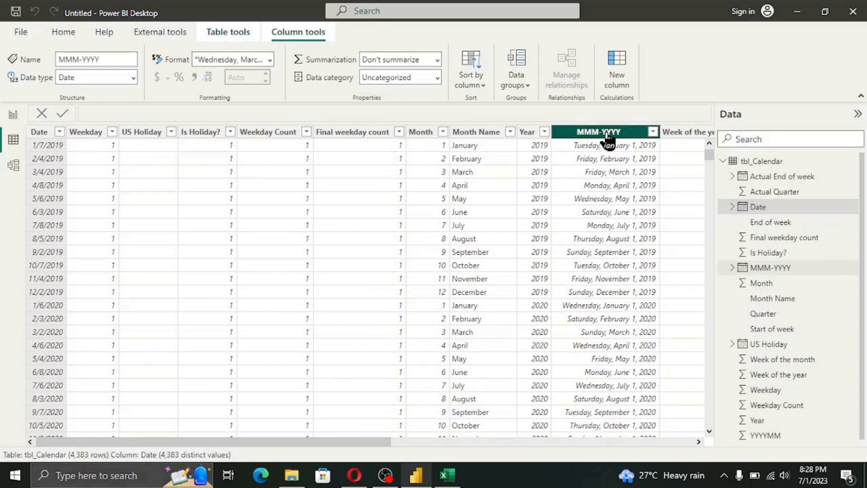
{"action": "left_click", "coordinate": [269, 59]}
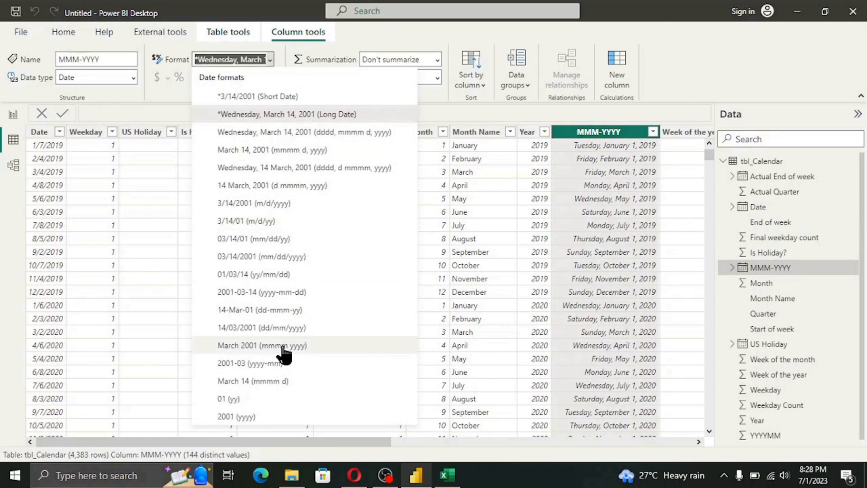
{"action": "left_click", "coordinate": [283, 345]}
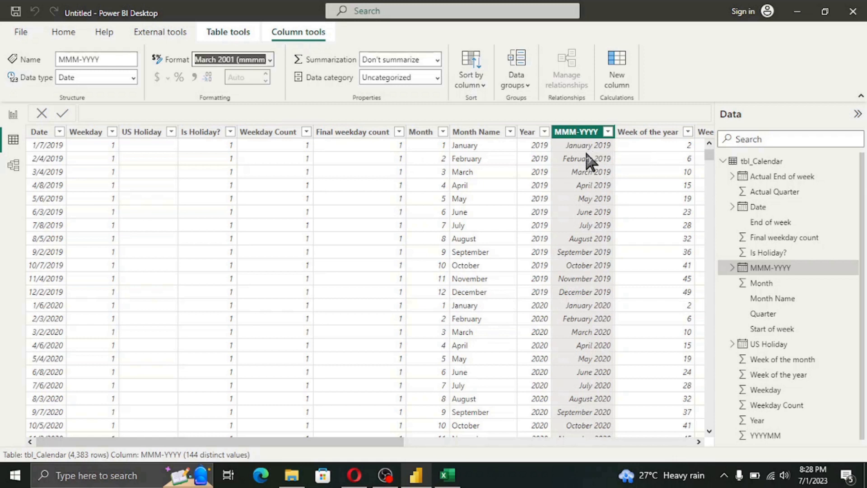
{"action": "left_click", "coordinate": [235, 60]}
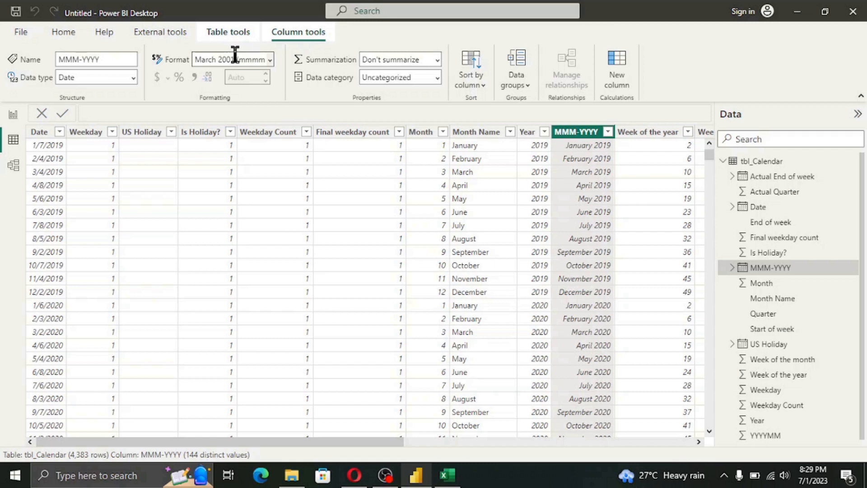
{"action": "key", "text": "BackSpace"}
{"action": "key", "text": "BackSpace"}
{"action": "key", "text": "BackSpace"}
{"action": "key", "text": "BackSpace"}
{"action": "key", "text": "BackSpace"}
{"action": "key", "text": "BackSpace"}
{"action": "key", "text": "BackSpace"}
{"action": "key", "text": "BackSpace"}
{"action": "key", "text": "BackSpace"}
{"action": "key", "text": "BackSpace"}
{"action": "key", "text": "BackSpace"}
{"action": "key", "text": "BackSpace"}
{"action": "key", "text": "BackSpace"}
{"action": "key", "text": "Return"}
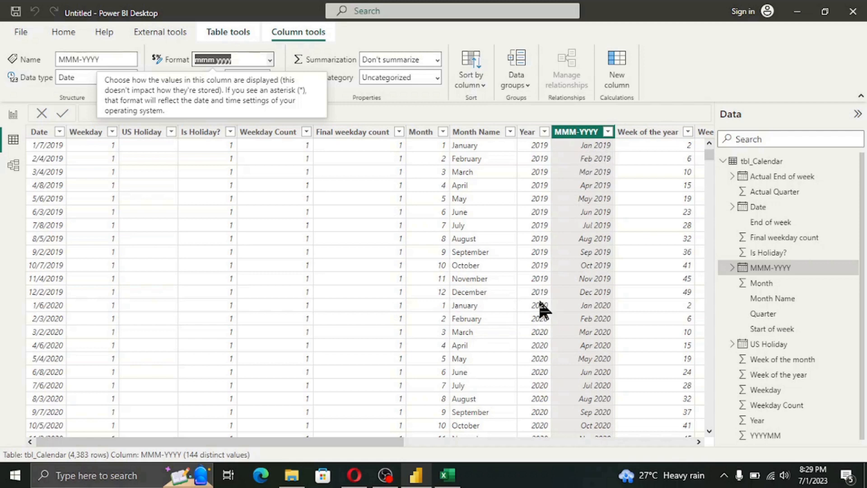
- Format the Actual End of week column as 3/14/2001 (m/d/yyyy)
{"action": "left_click_drag", "start_coordinate": [327, 450], "coordinate": [597, 464]}
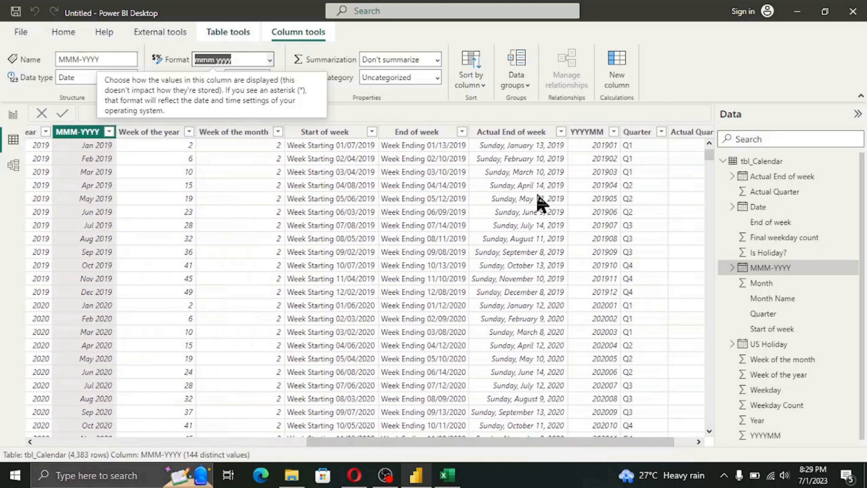
{"action": "left_click", "coordinate": [524, 144]}
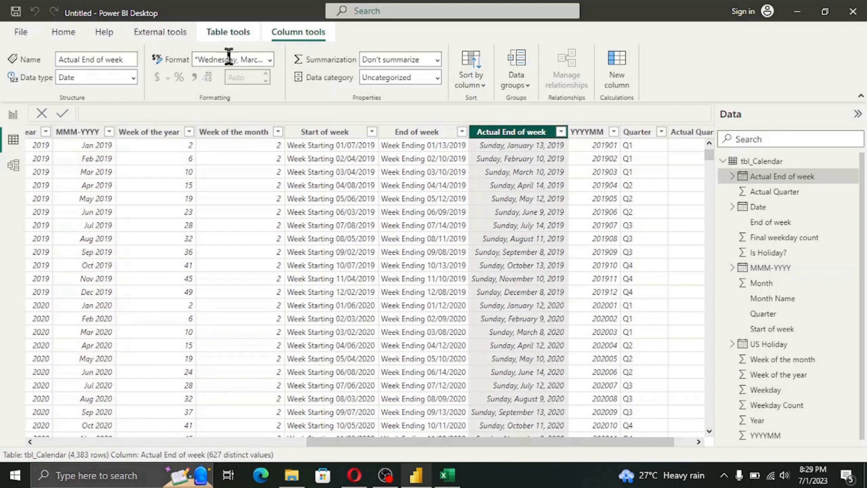
{"action": "left_click", "coordinate": [269, 59]}
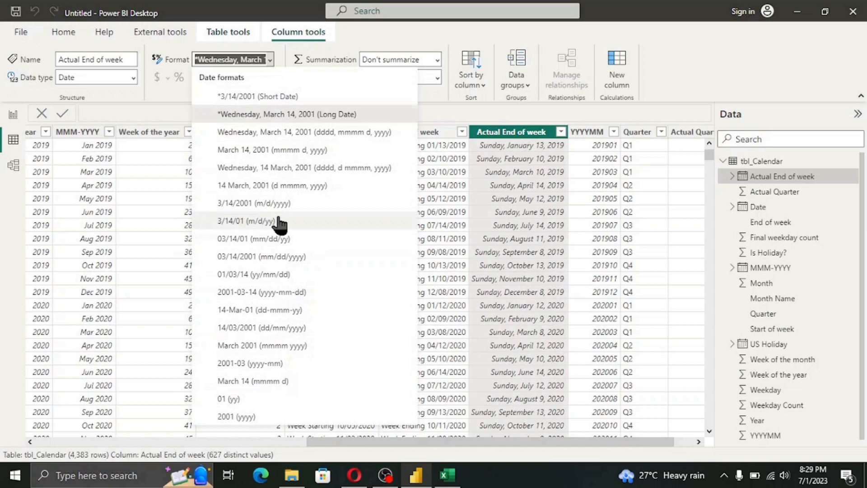
{"action": "left_click", "coordinate": [304, 204]}
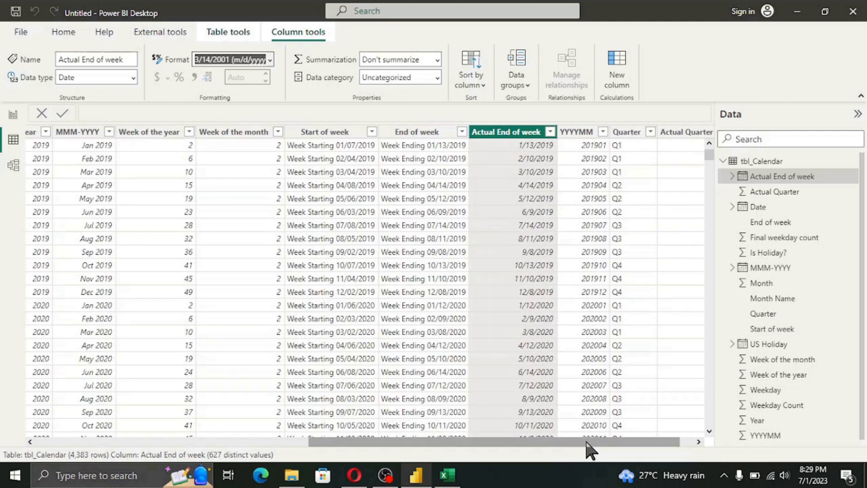
- Sort the Month Name column by the Month column
{"action": "left_click_drag", "start_coordinate": [586, 443], "coordinate": [361, 440]}
{"action": "left_click", "coordinate": [504, 197]}
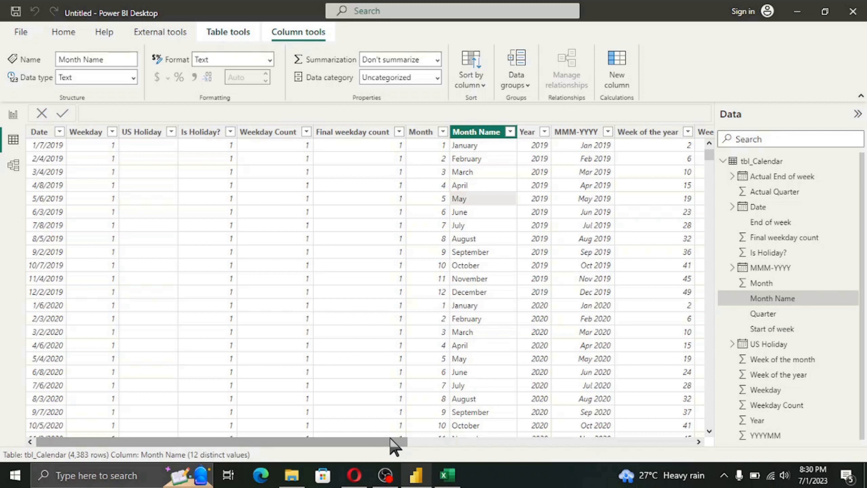
{"action": "left_click_drag", "start_coordinate": [392, 441], "coordinate": [428, 226]}
{"action": "left_click", "coordinate": [422, 139]}
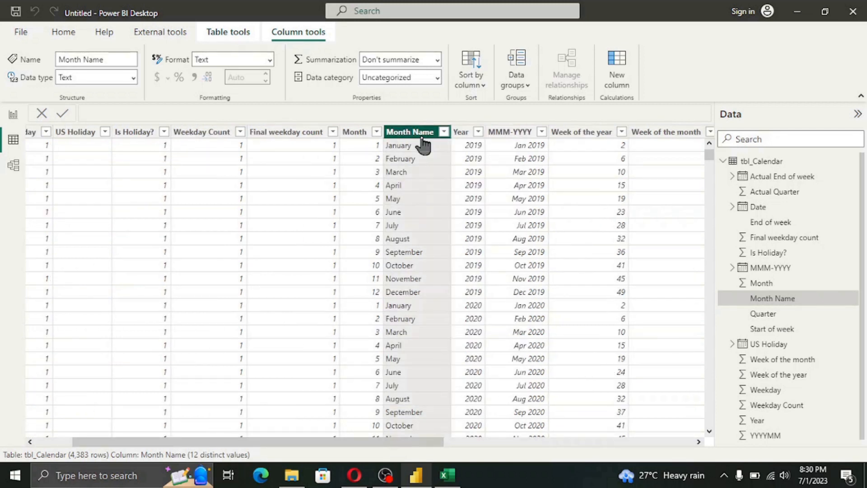
{"action": "left_click", "coordinate": [482, 86]}
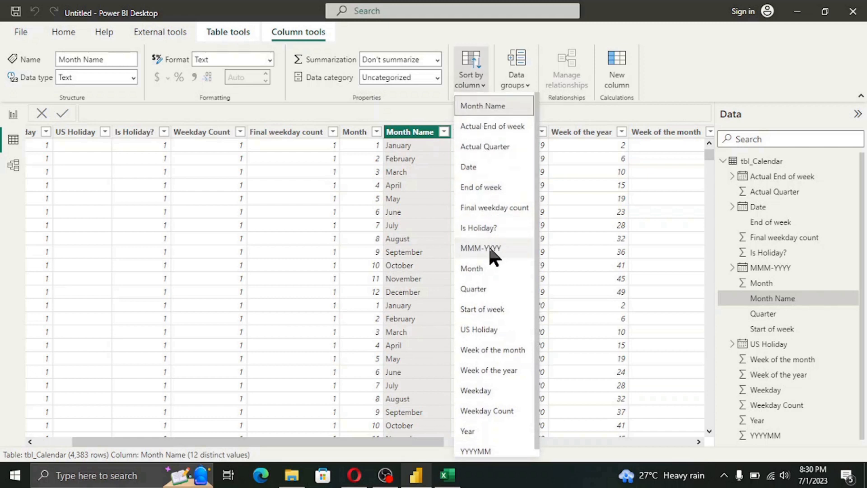
{"action": "left_click", "coordinate": [491, 269]}
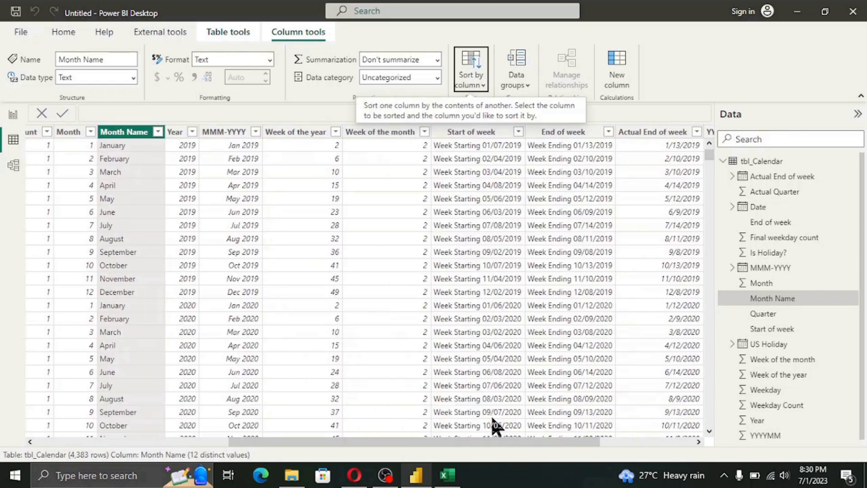
- Sort the MMM-YYYY column by the YYYYMM column
{"action": "left_click", "coordinate": [239, 225]}
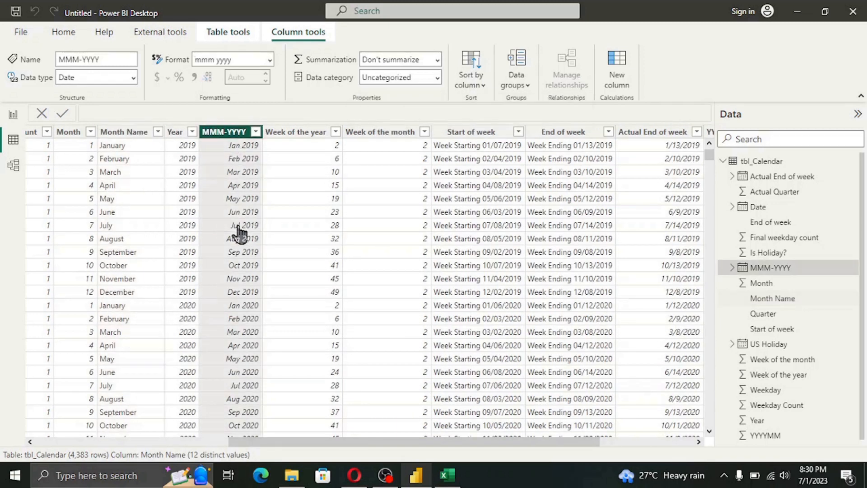
{"action": "left_click", "coordinate": [478, 85]}
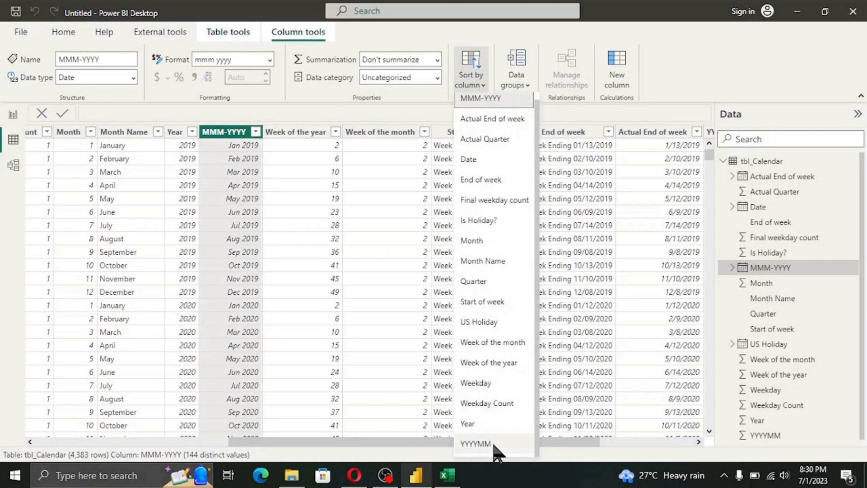
{"action": "left_click", "coordinate": [475, 443]}
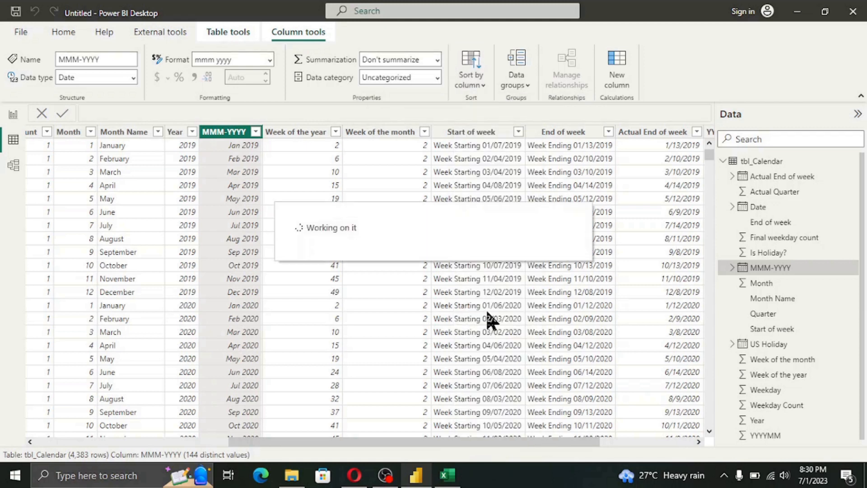
- Sort the End of week column by the Actual End of week column
{"action": "left_click", "coordinate": [585, 135]}
{"action": "left_click", "coordinate": [475, 87]}
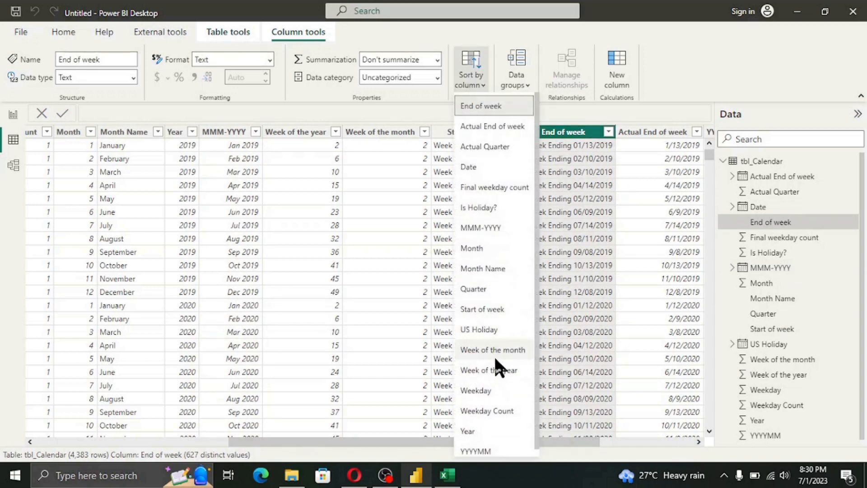
{"action": "scroll", "coordinate": [512, 413], "scroll_direction": "down", "scroll_amount": 1}
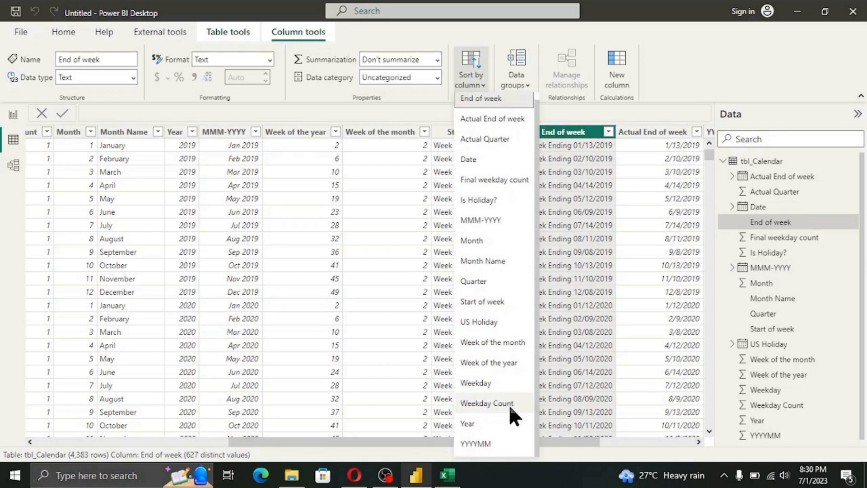
{"action": "left_click", "coordinate": [491, 117]}
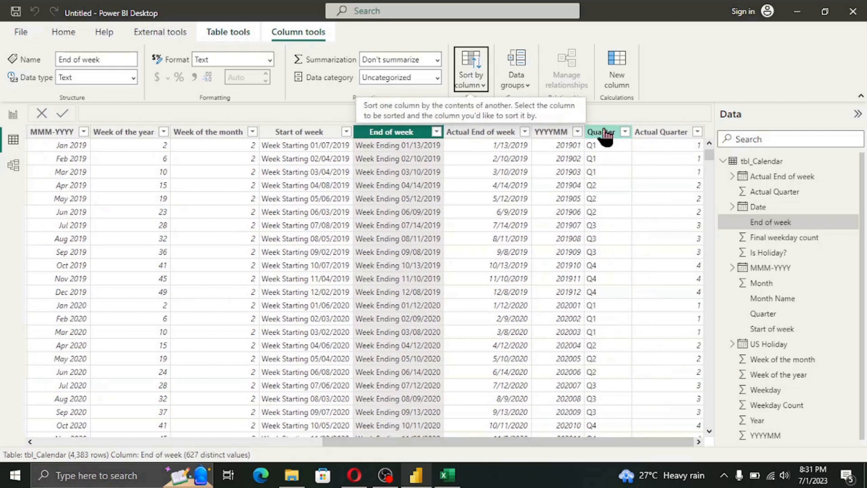
- Sort the Quarter column by the Actual Quarter column
{"action": "left_click", "coordinate": [605, 132]}
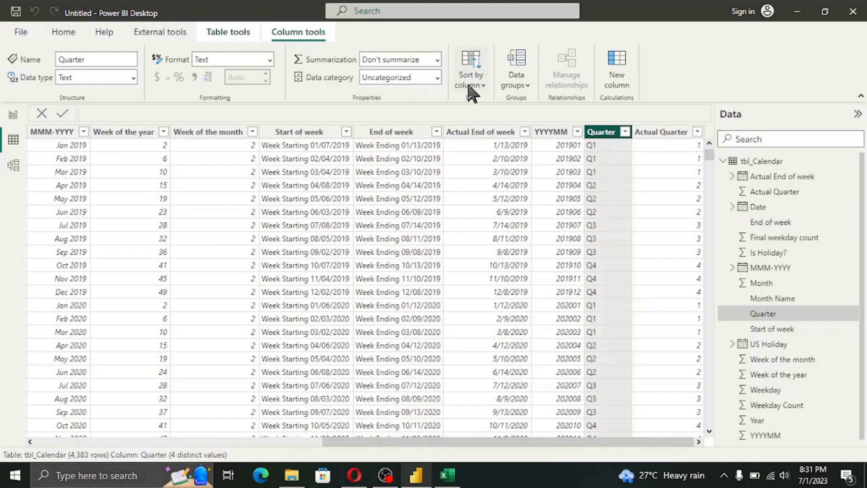
{"action": "left_click", "coordinate": [470, 81]}
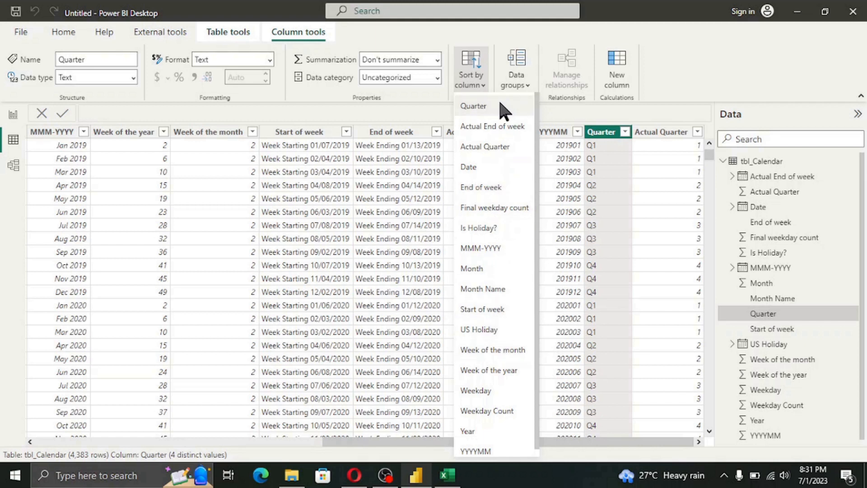
{"action": "left_click", "coordinate": [494, 146]}
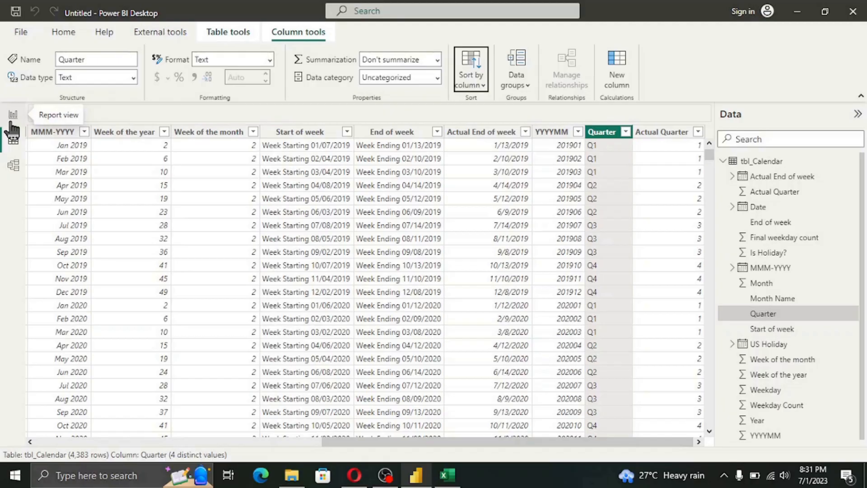
- Check the tbl_Calendar fields in Report view and return to the table's rows in Table view
{"action": "left_click", "coordinate": [12, 115]}
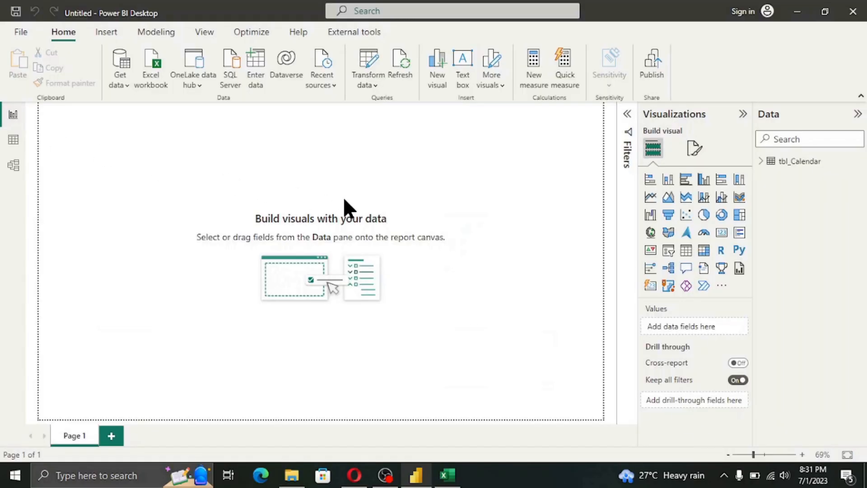
{"action": "left_click", "coordinate": [761, 161]}
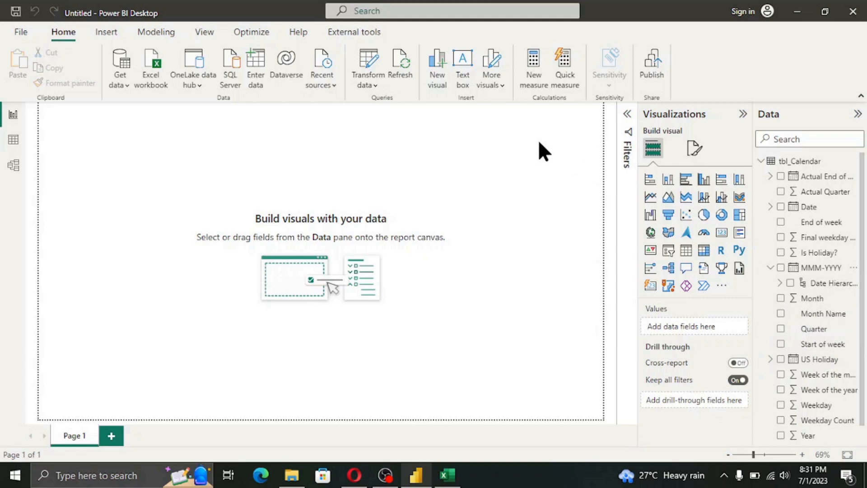
{"action": "left_click", "coordinate": [12, 140]}
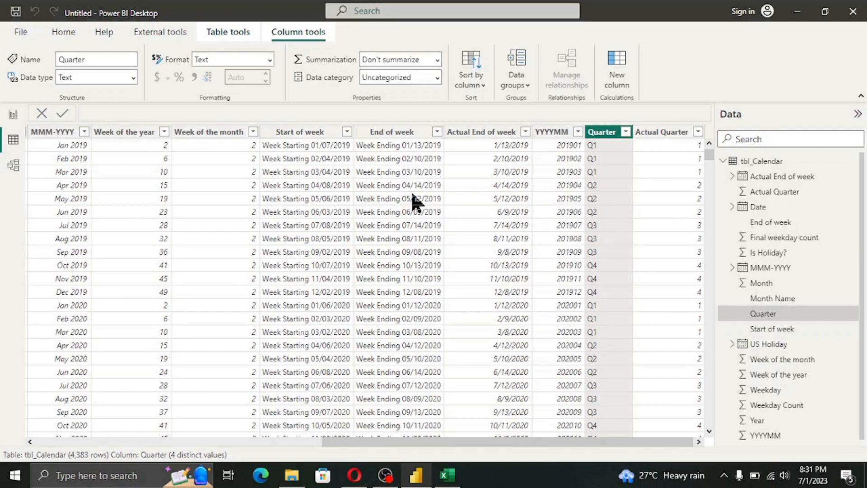
- Mark tbl_Calendar as a date table, using Date as its date column
{"action": "left_click", "coordinate": [235, 39]}
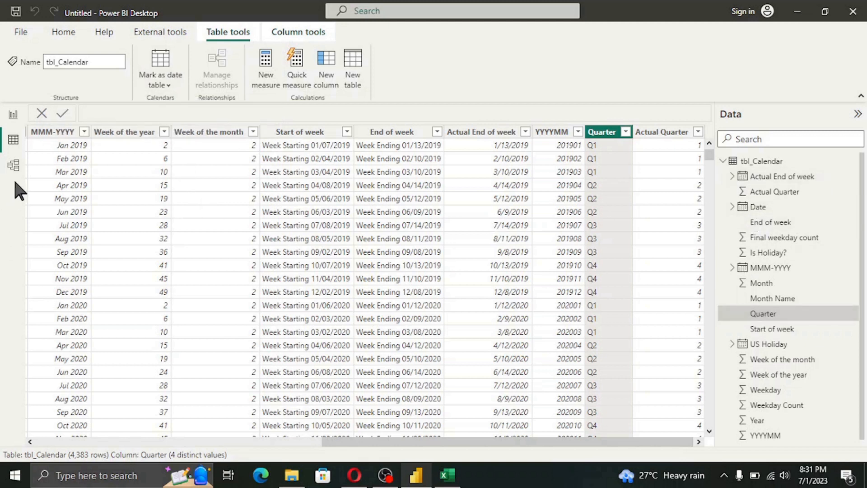
{"action": "left_click", "coordinate": [161, 85]}
{"action": "left_click", "coordinate": [181, 108]}
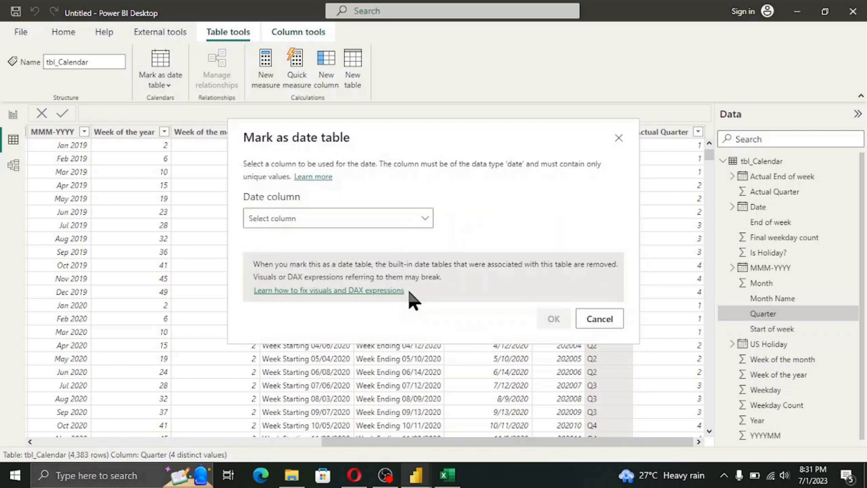
{"action": "left_click", "coordinate": [381, 224]}
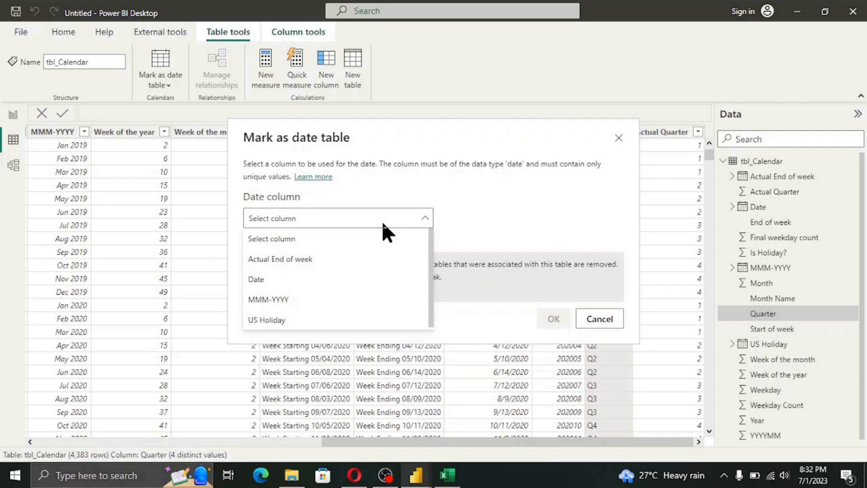
{"action": "left_click", "coordinate": [270, 279]}
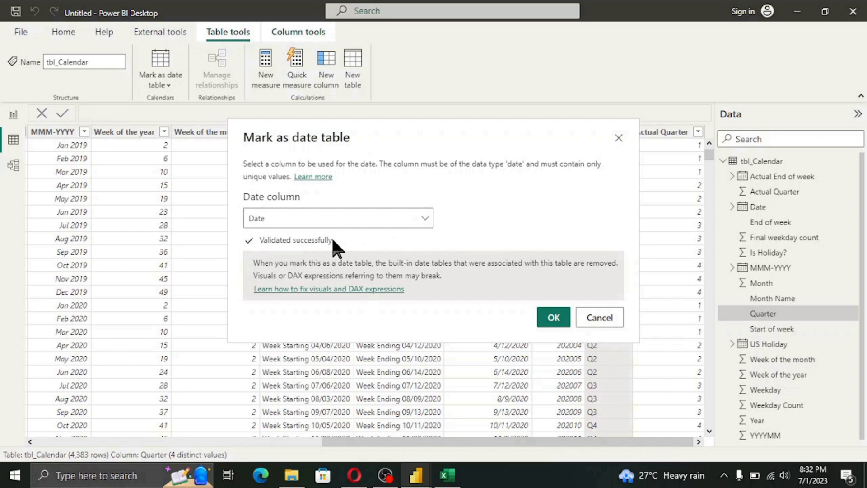
{"action": "left_click", "coordinate": [553, 318]}
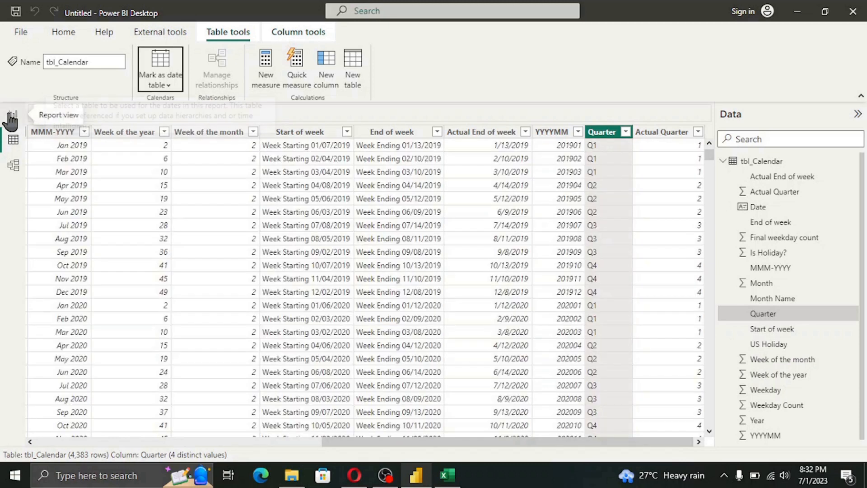
- Add a table visual of Month Name to the report page and make it taller to fit all months
{"action": "left_click", "coordinate": [12, 116]}
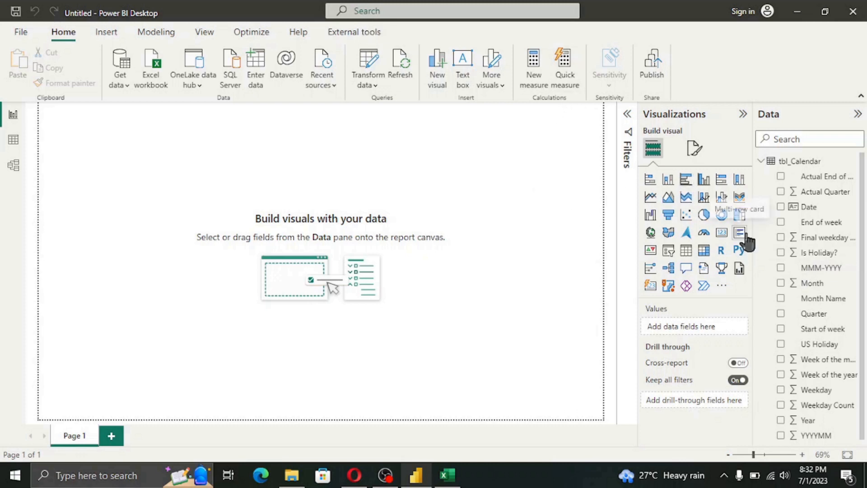
{"action": "left_click", "coordinate": [687, 252]}
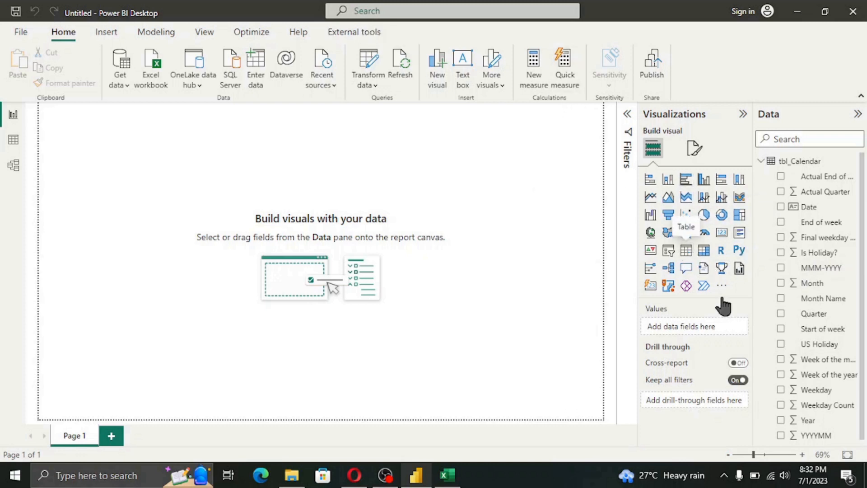
{"action": "left_click", "coordinate": [780, 299]}
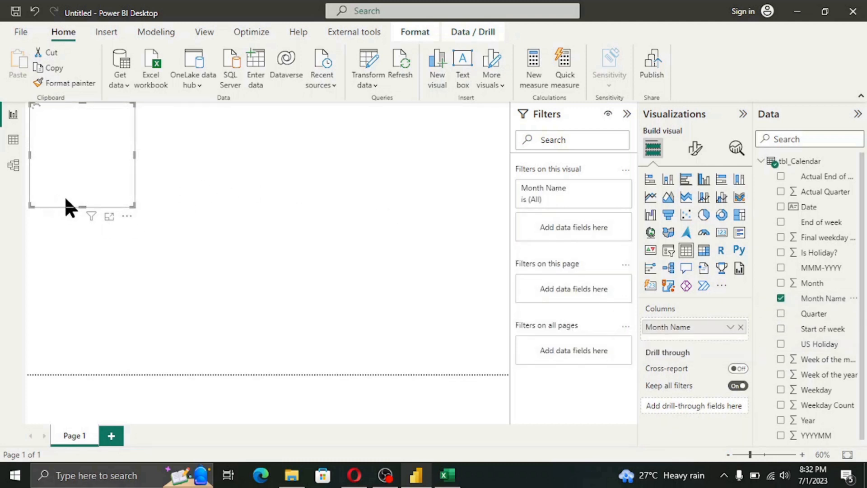
{"action": "left_click_drag", "start_coordinate": [82, 206], "coordinate": [92, 321]}
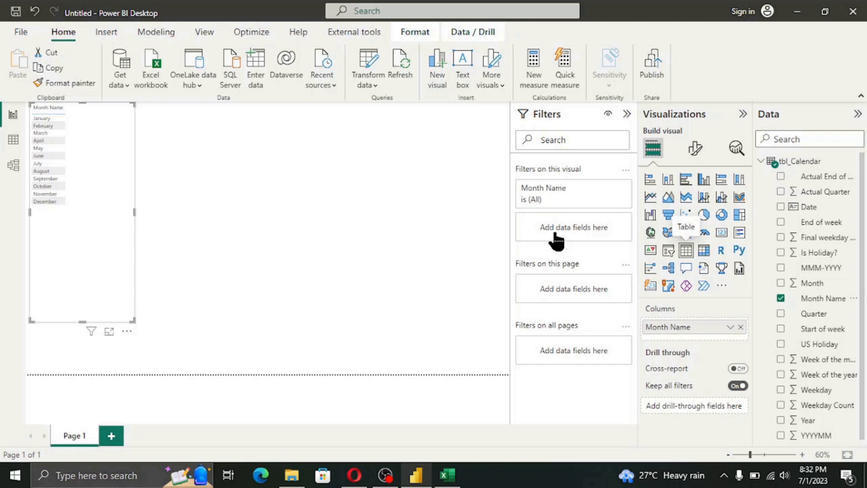
- Add two more table visuals beside the Month Name table, one showing Quarter and one showing MMM-YYYY
{"action": "left_click", "coordinate": [325, 207]}
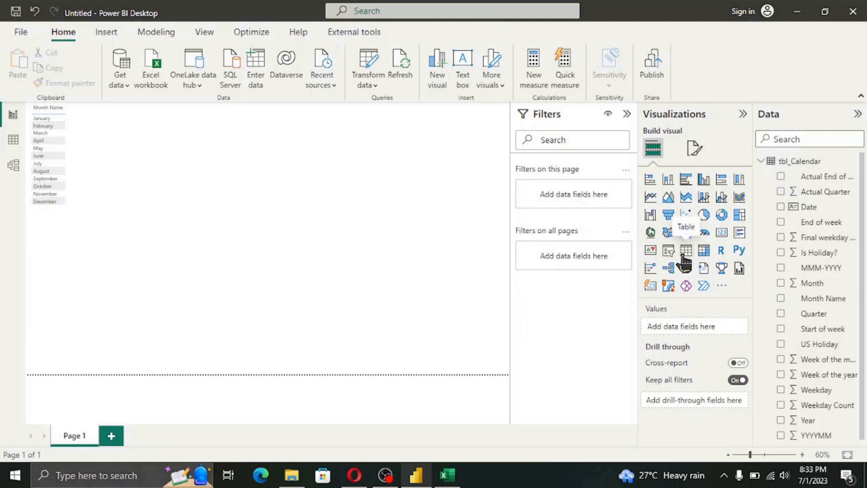
{"action": "left_click", "coordinate": [685, 251]}
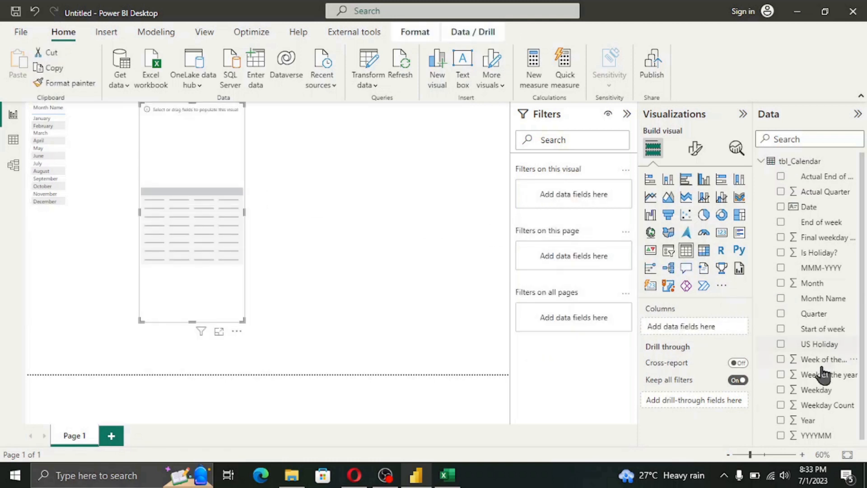
{"action": "left_click", "coordinate": [780, 313]}
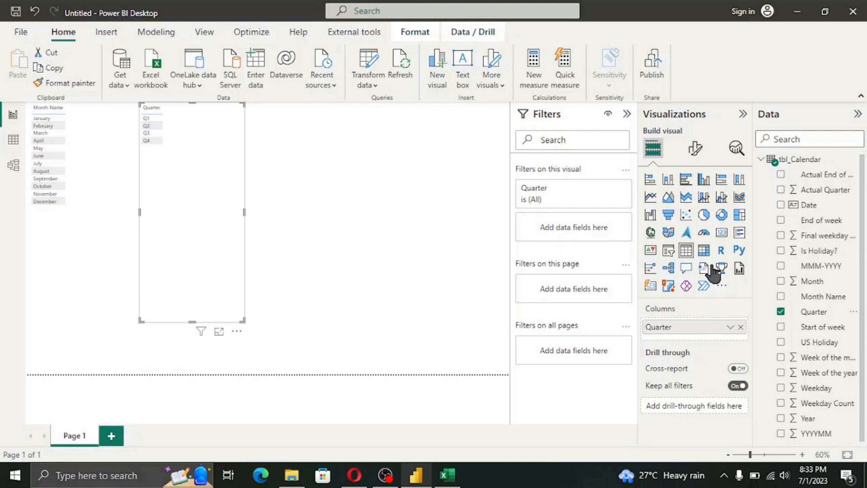
{"action": "left_click", "coordinate": [686, 251]}
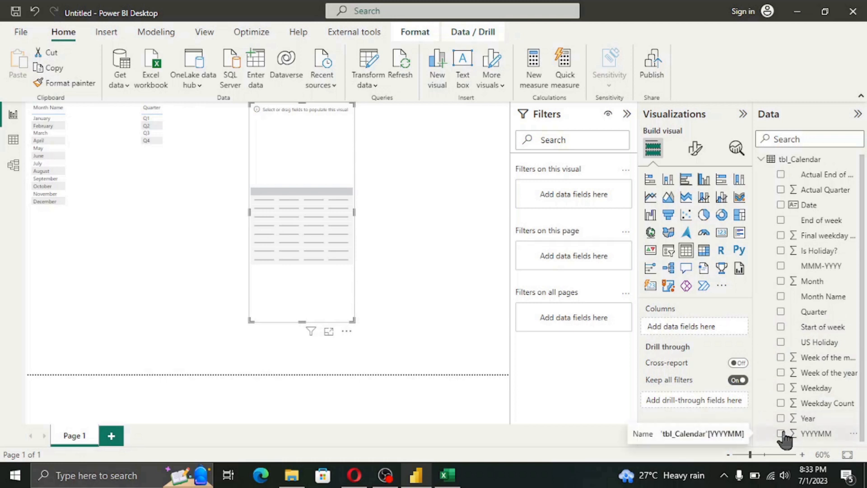
{"action": "left_click", "coordinate": [780, 266]}
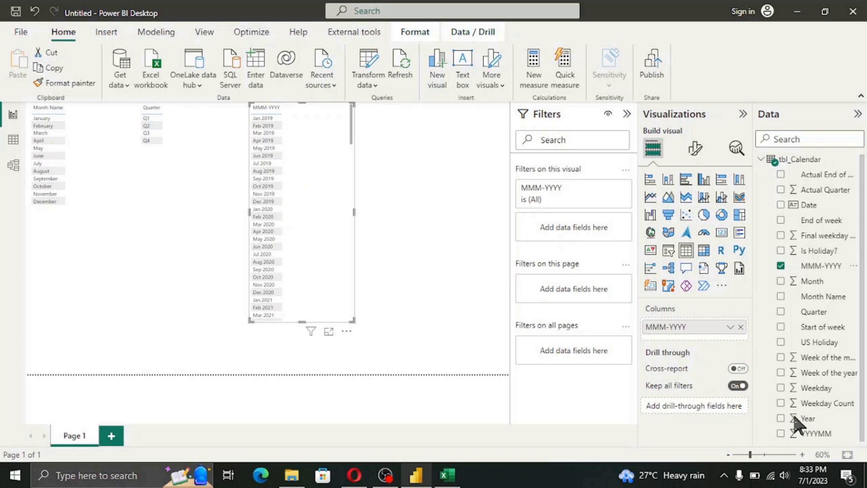
- Add a fourth table visual showing End of week, widening the field list to read the full field names
{"action": "left_click", "coordinate": [422, 237]}
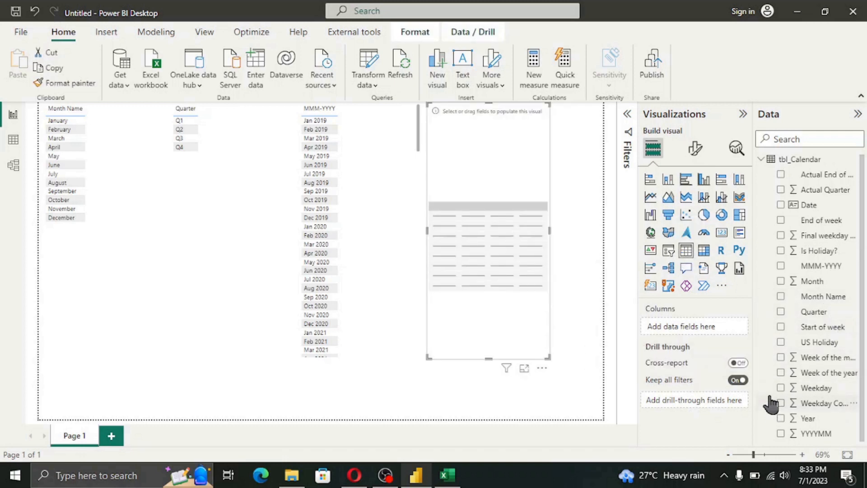
{"action": "left_click_drag", "start_coordinate": [752, 355], "coordinate": [658, 362]}
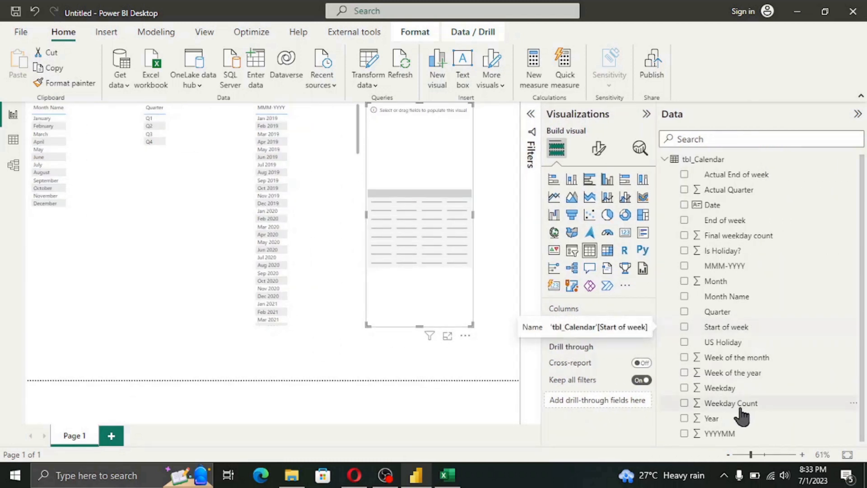
{"action": "left_click", "coordinate": [685, 219]}
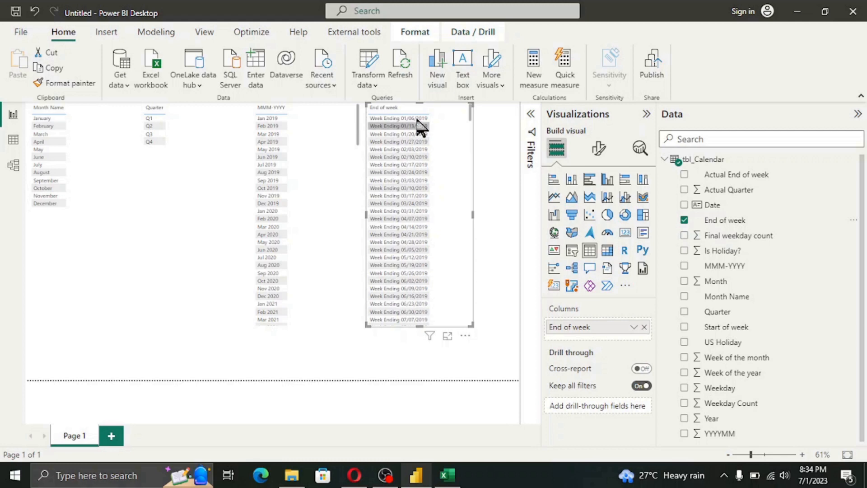
{"action": "left_click", "coordinate": [447, 475]}
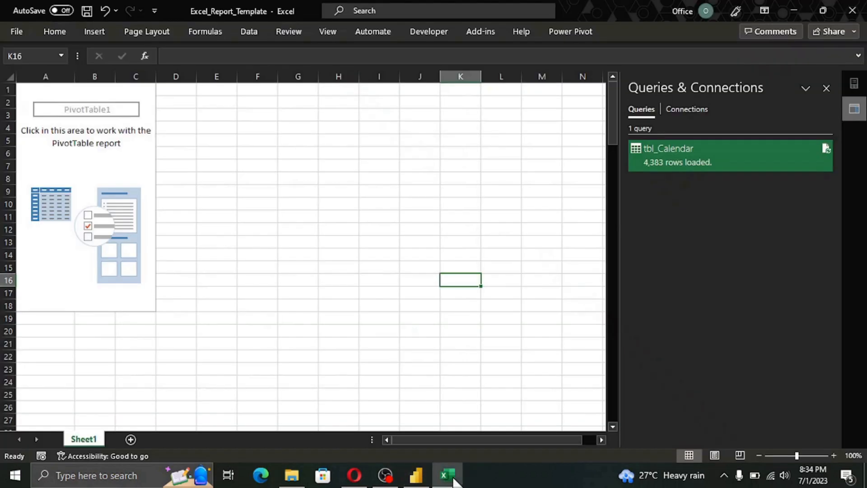
{"action": "left_click", "coordinate": [416, 474]}
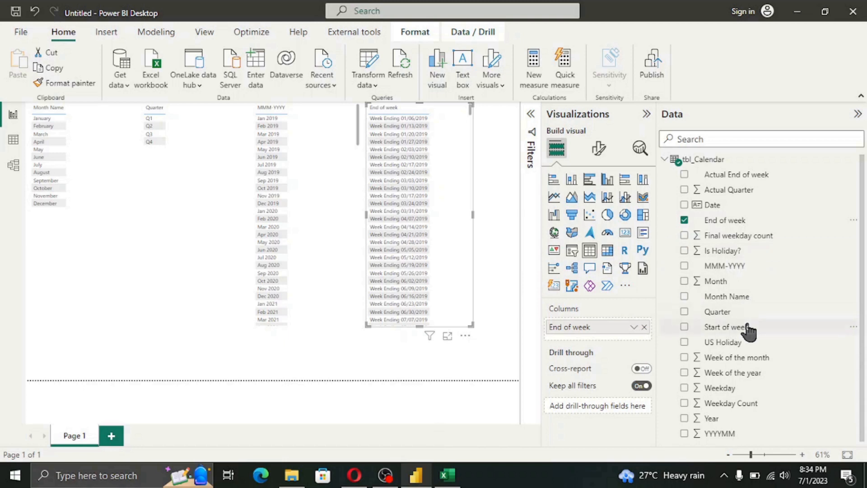
- Save the report as Power_BI_Template in the Report templates folder as a Power BI file, and close it
{"action": "left_click", "coordinate": [22, 32]}
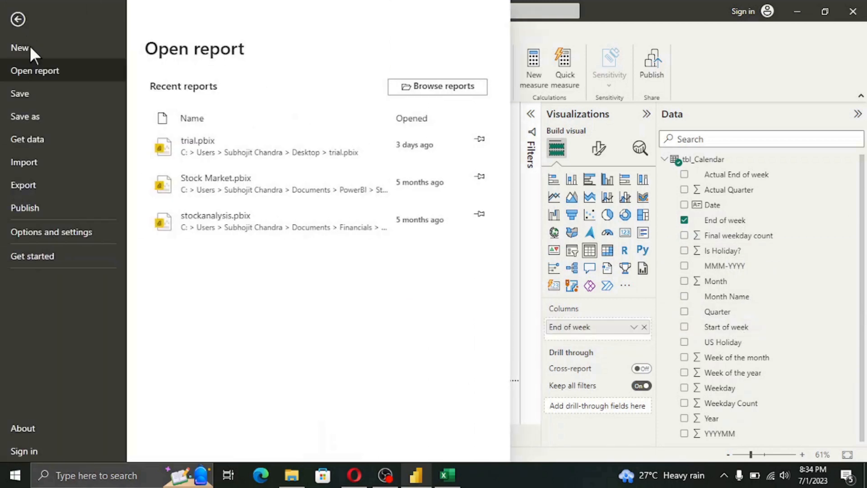
{"action": "left_click", "coordinate": [39, 115]}
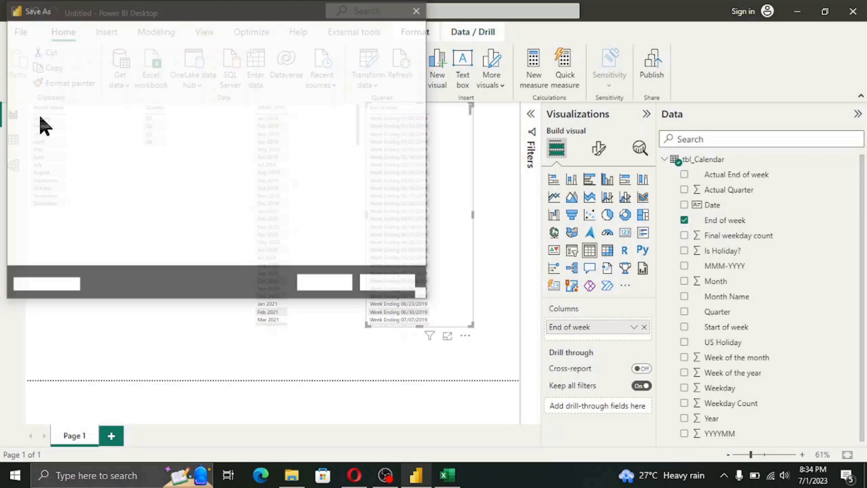
{"action": "type", "text": "Power "}
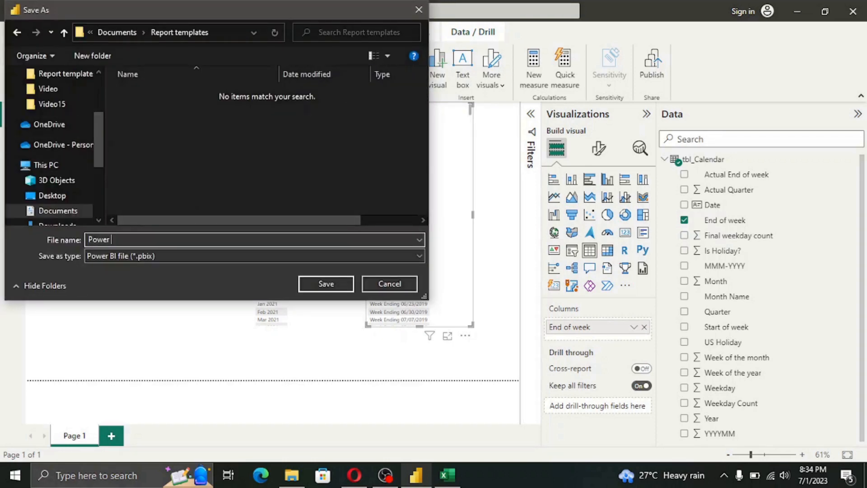
{"action": "type", "text": "BI Template"}
{"action": "left_click", "coordinate": [118, 239]}
{"action": "key", "text": "BackSpace"}
{"action": "type", "text": "_"}
{"action": "left_click", "coordinate": [108, 240]}
{"action": "key", "text": "BackSpace"}
{"action": "type", "text": "_"}
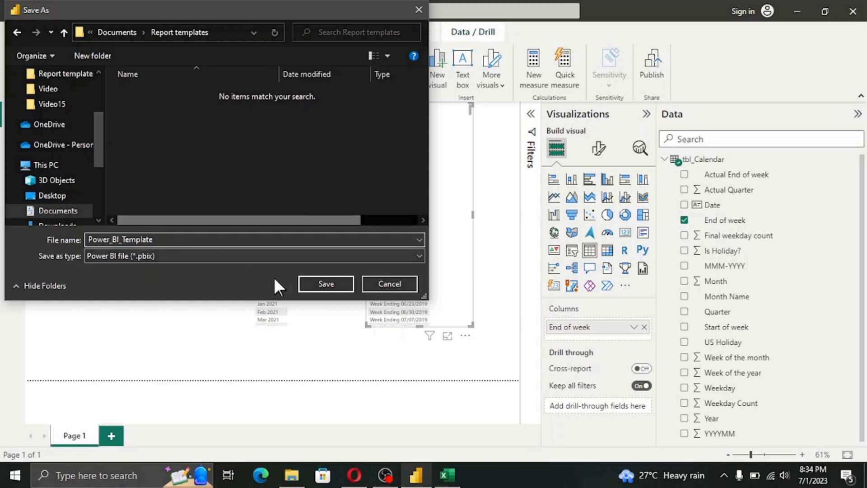
{"action": "left_click", "coordinate": [333, 290]}
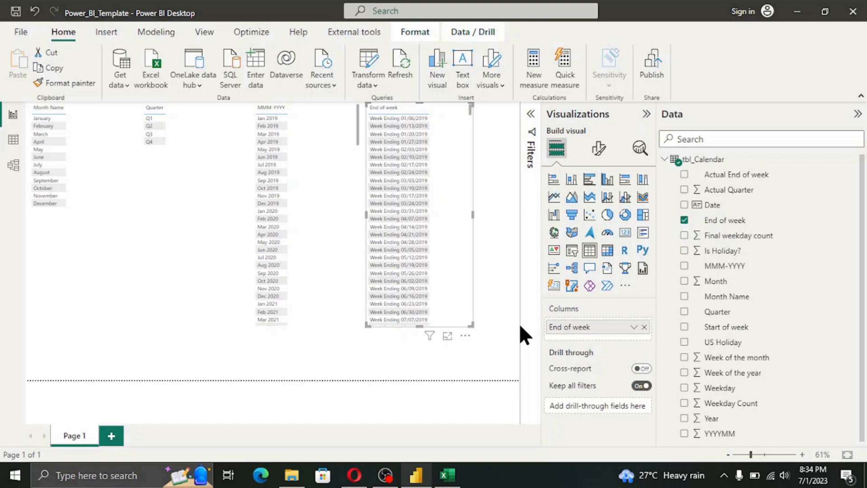
{"action": "left_click", "coordinate": [853, 13]}
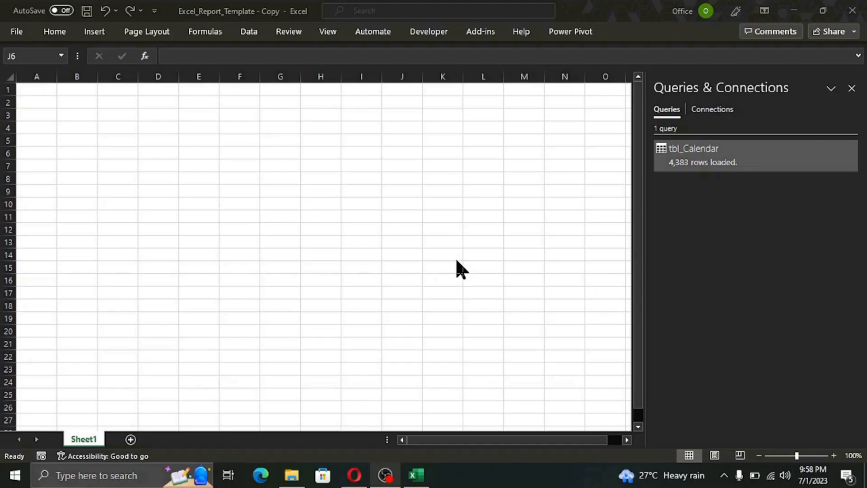
- In the Excel workbook Excel_Report_Template - Copy, import HRDataset_v14 (1).csv from Downloads and open it in Power Query for transformation
{"action": "left_click", "coordinate": [248, 32]}
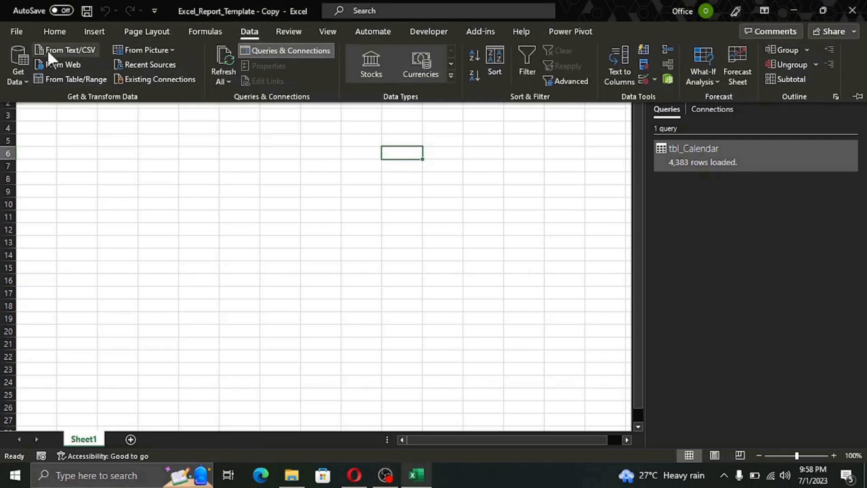
{"action": "left_click", "coordinate": [47, 49]}
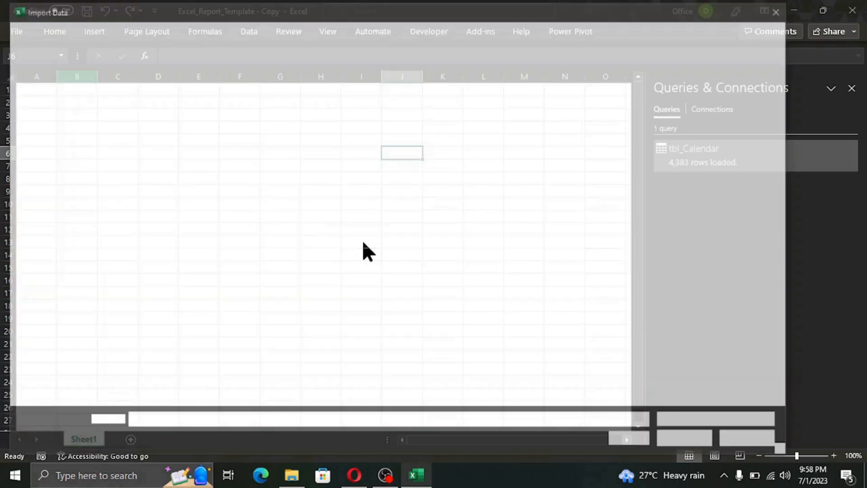
{"action": "left_click", "coordinate": [228, 170]}
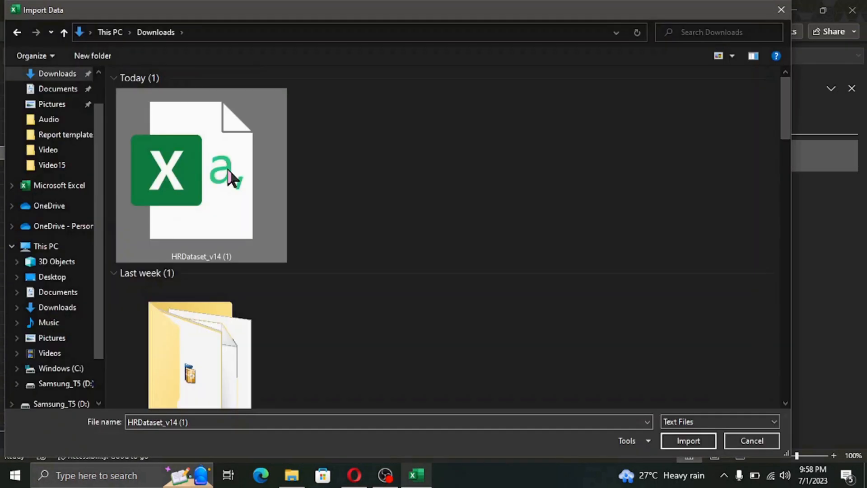
{"action": "left_click", "coordinate": [696, 439]}
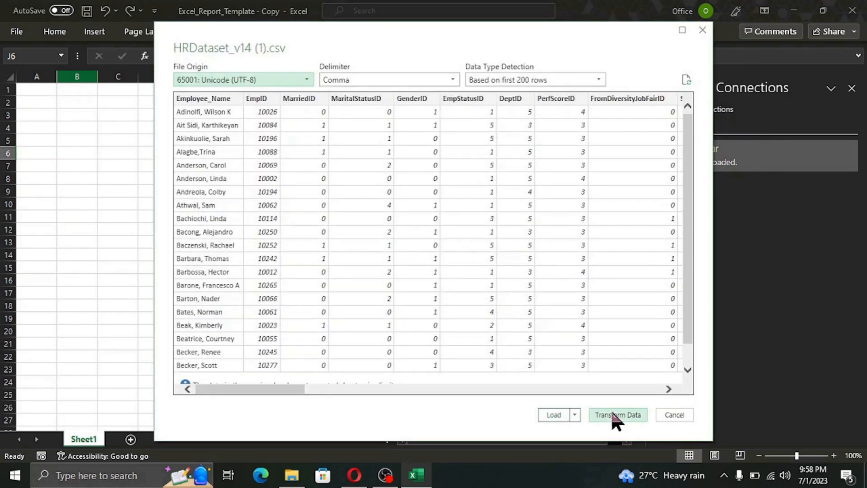
{"action": "left_click", "coordinate": [614, 414]}
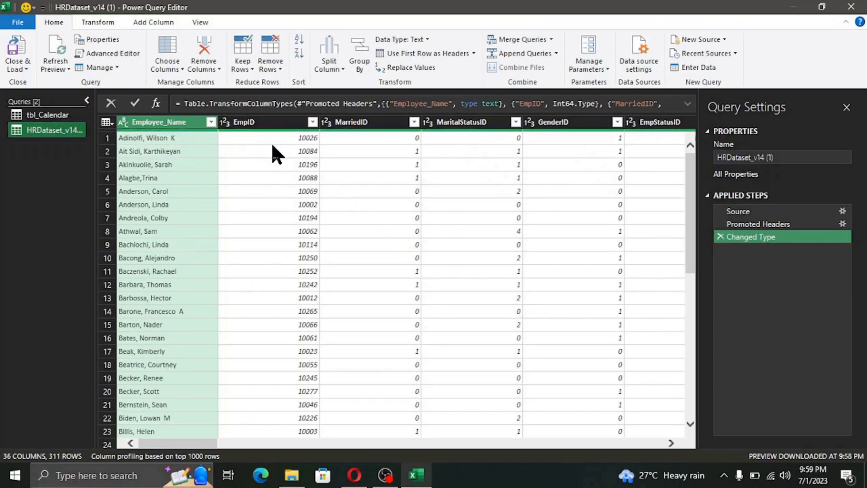
- Load the HRDataset_v14 (1) query as a connection only and add its data to the Data Model
{"action": "left_click_drag", "start_coordinate": [192, 442], "coordinate": [403, 462]}
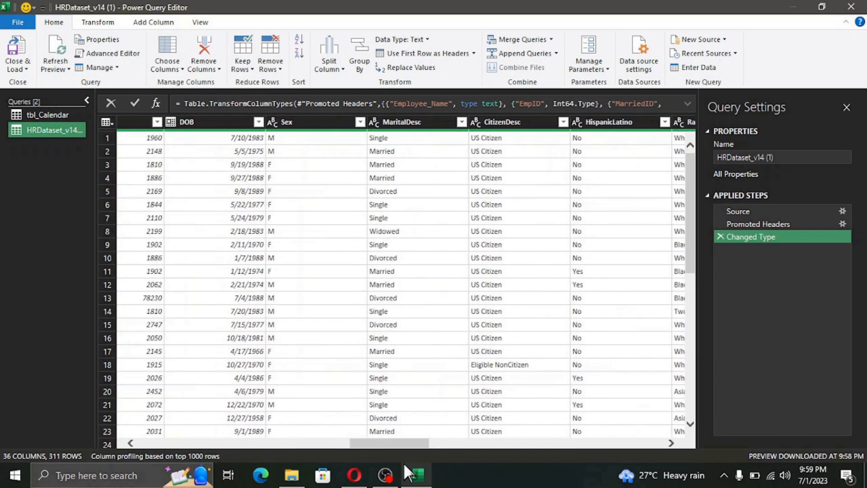
{"action": "left_click", "coordinate": [15, 70]}
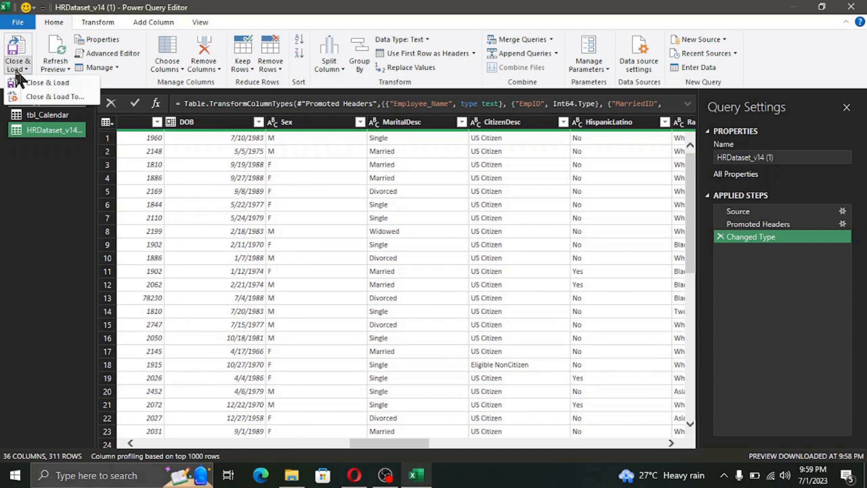
{"action": "left_click", "coordinate": [48, 97]}
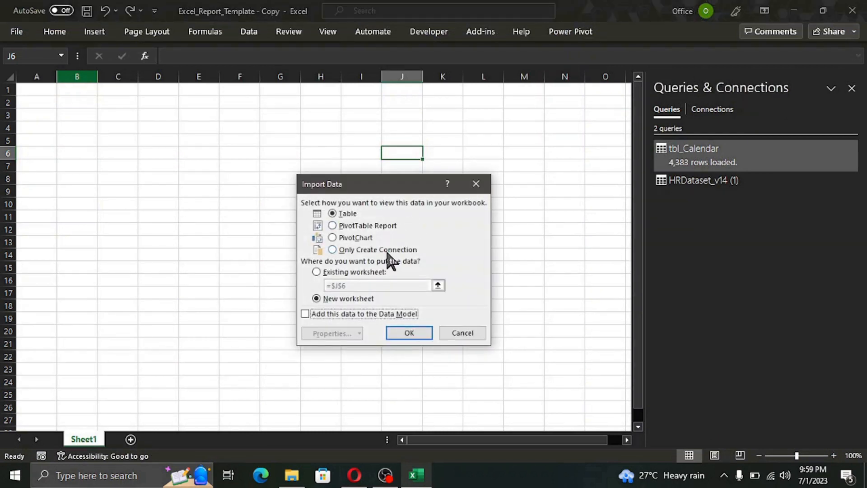
{"action": "left_click", "coordinate": [385, 250]}
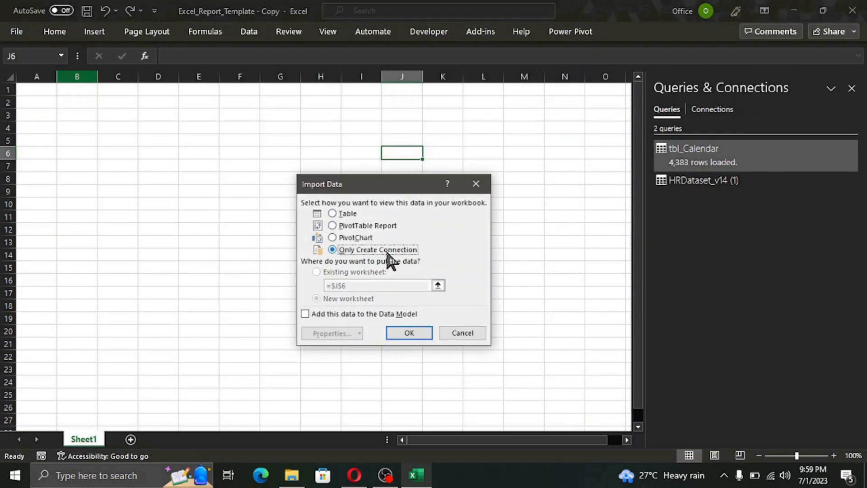
{"action": "left_click", "coordinate": [373, 315]}
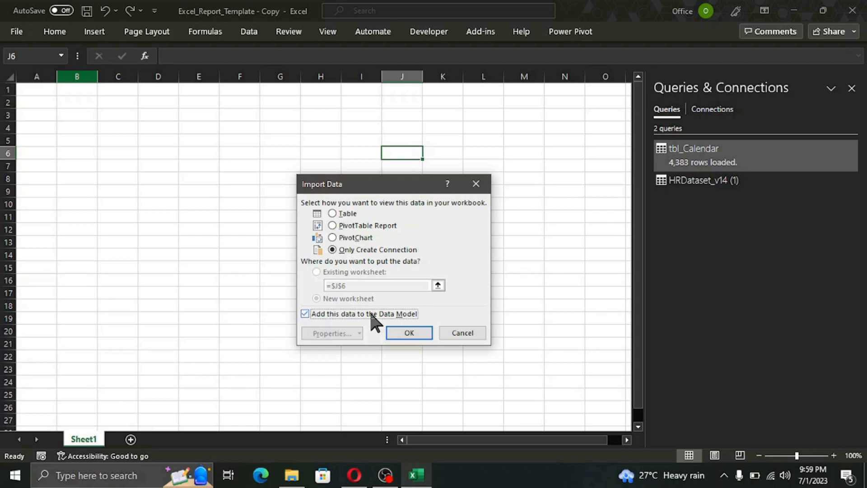
{"action": "left_click", "coordinate": [408, 337]}
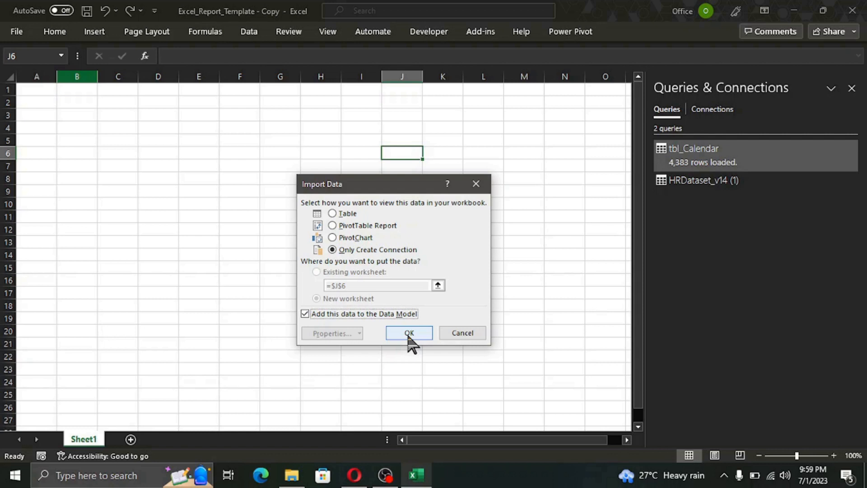
{"action": "left_click", "coordinate": [408, 334]}
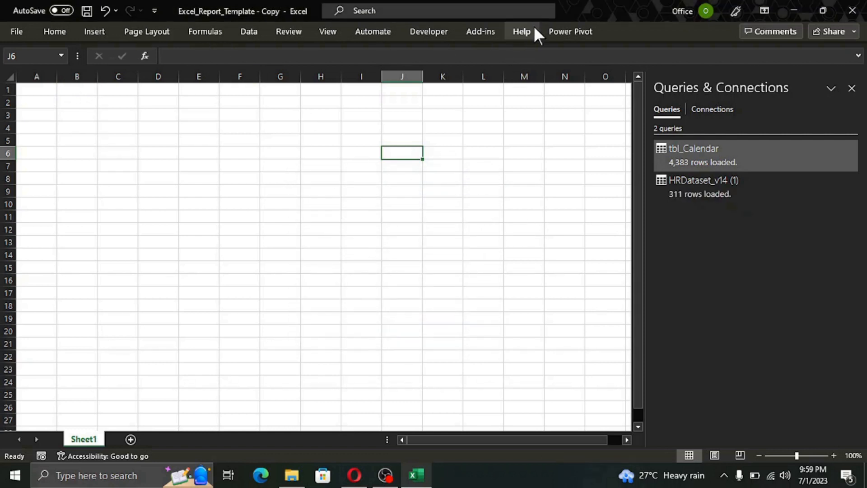
- In the Power Pivot data model's diagram, create a relationship from tbl_Calendar's Date to DateofHire in the HRDataset_v14 1 table
{"action": "left_click", "coordinate": [568, 31]}
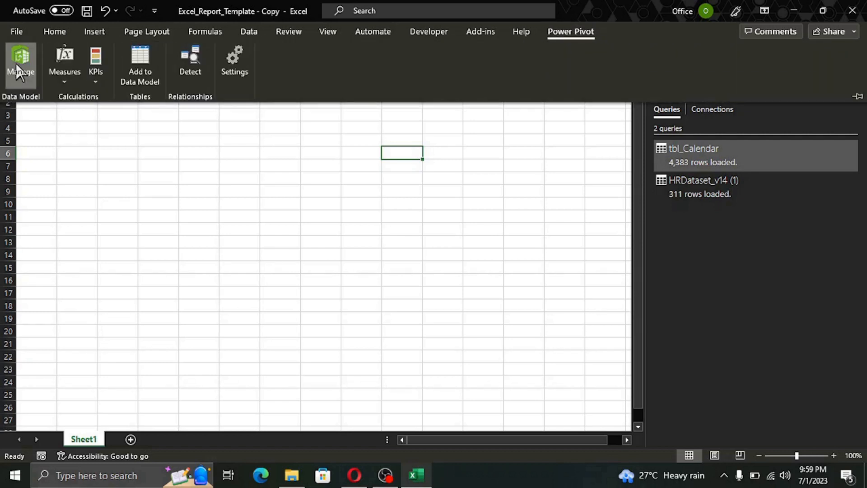
{"action": "left_click", "coordinate": [19, 68]}
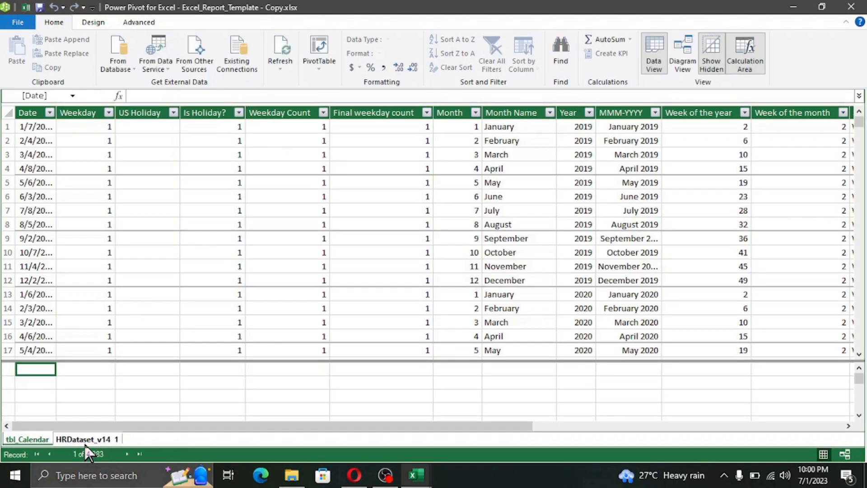
{"action": "left_click", "coordinate": [85, 442]}
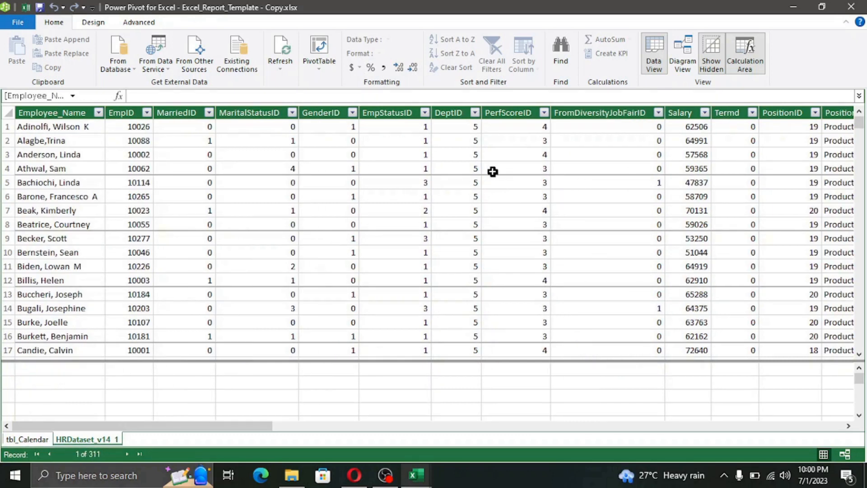
{"action": "left_click", "coordinate": [687, 60]}
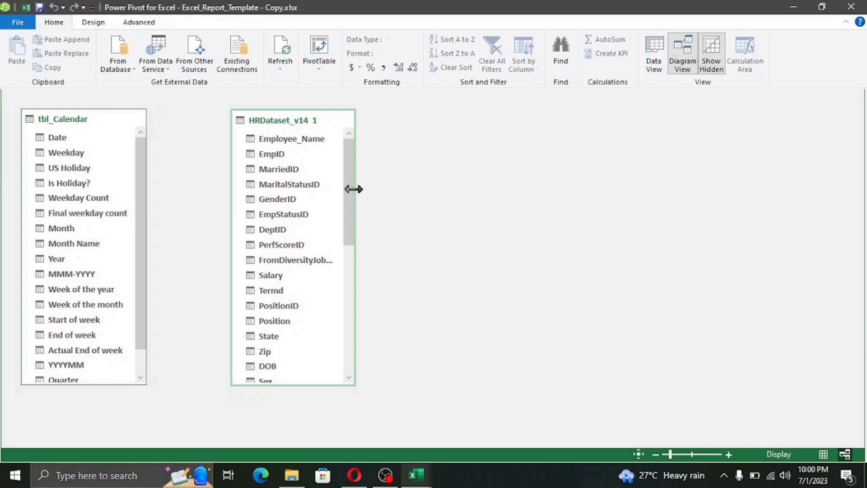
{"action": "left_click_drag", "start_coordinate": [352, 199], "coordinate": [358, 265]}
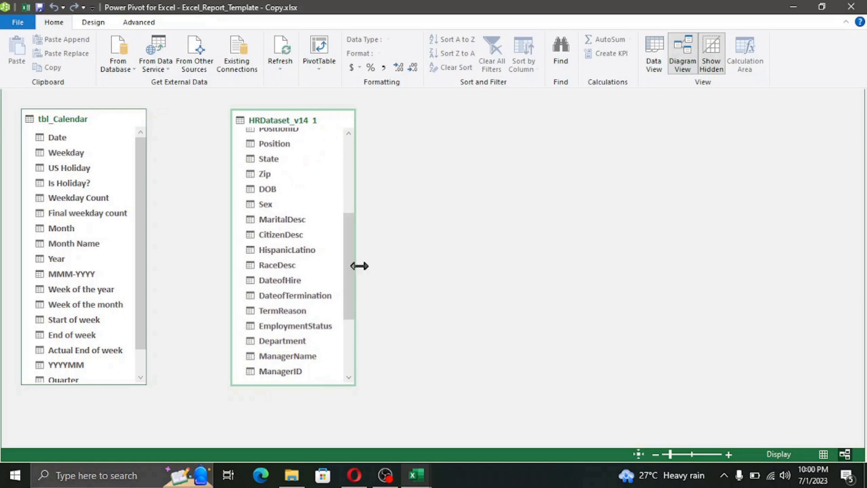
{"action": "left_click", "coordinate": [58, 137]}
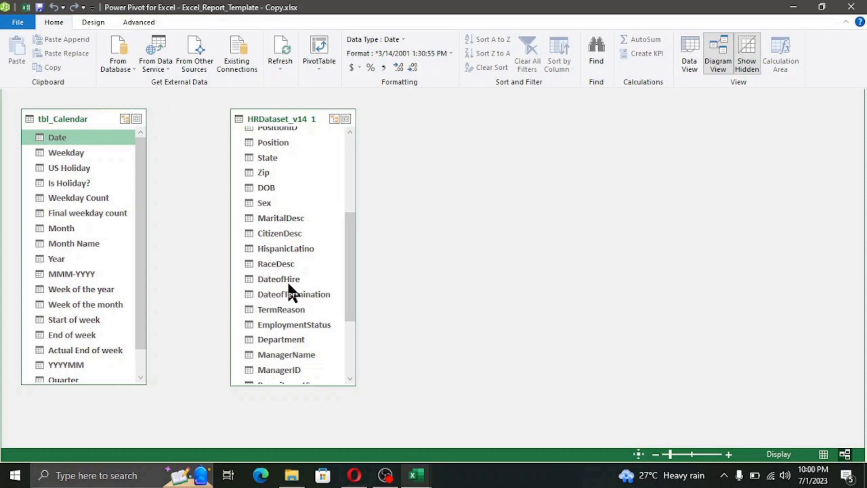
{"action": "left_click_drag", "start_coordinate": [87, 138], "coordinate": [294, 278]}
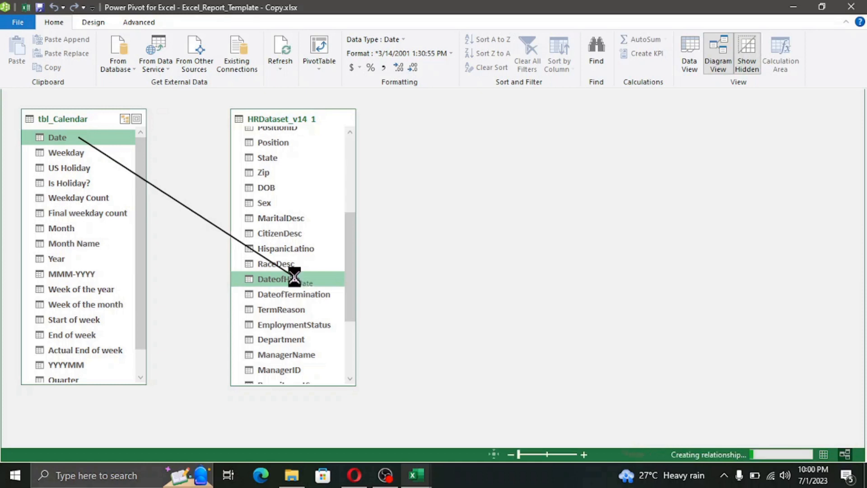
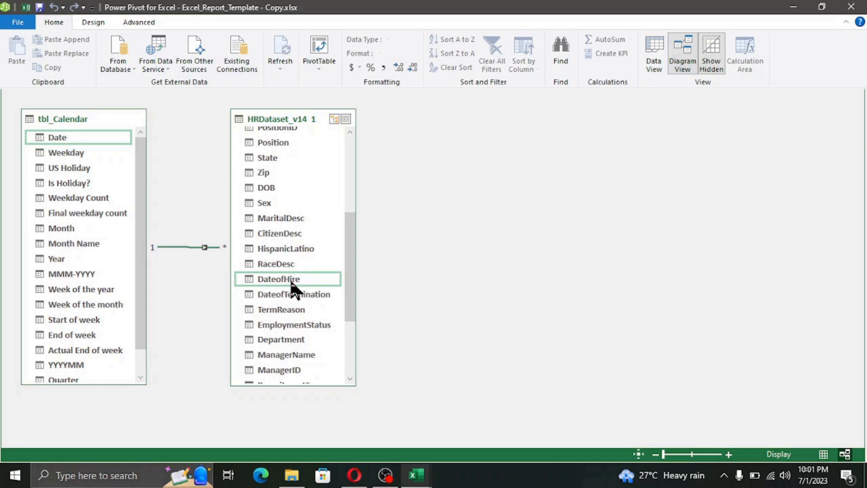
- In the HRDataset_v14 1 table's calculation area, add a Count measure under the EmpID column
{"action": "left_click", "coordinate": [654, 63]}
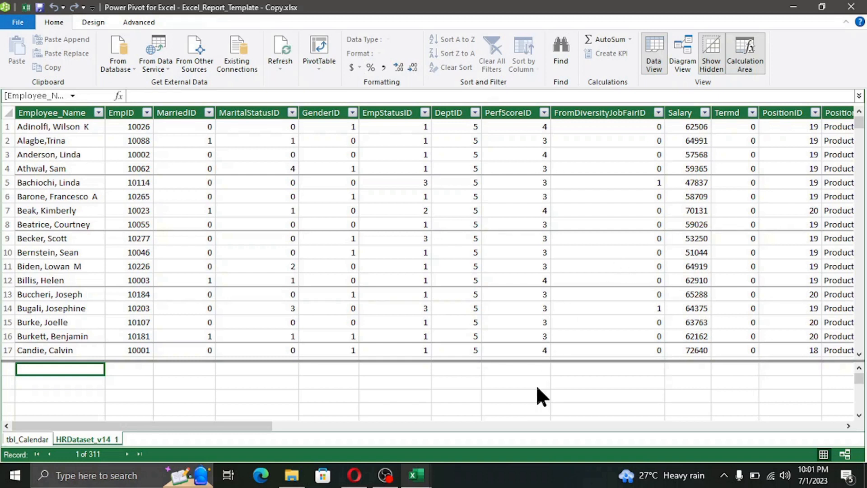
{"action": "left_click", "coordinate": [146, 372]}
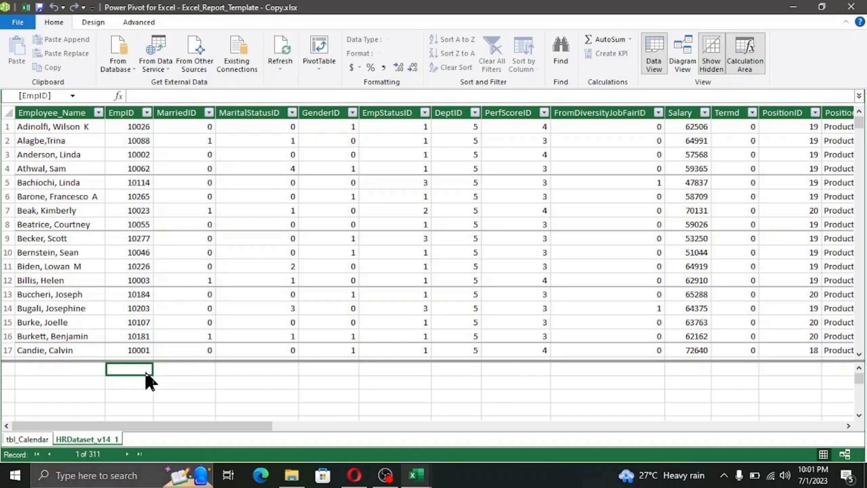
{"action": "left_click", "coordinate": [756, 70]}
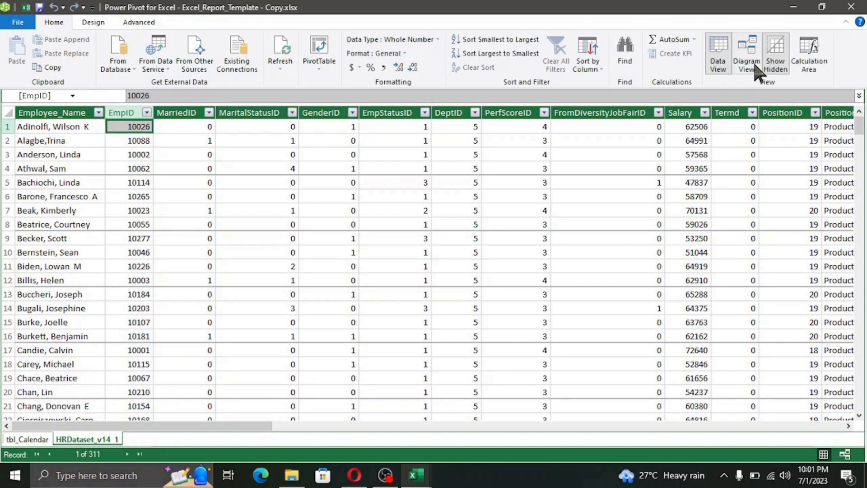
{"action": "left_click", "coordinate": [803, 68]}
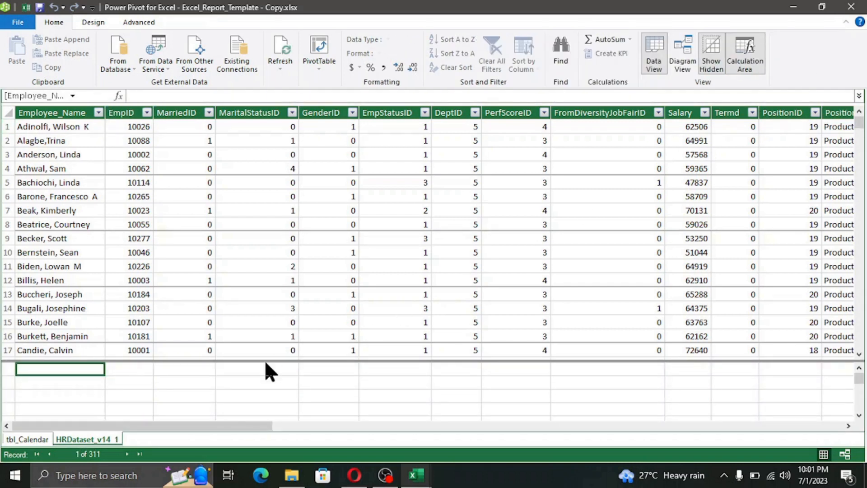
{"action": "left_click", "coordinate": [139, 370]}
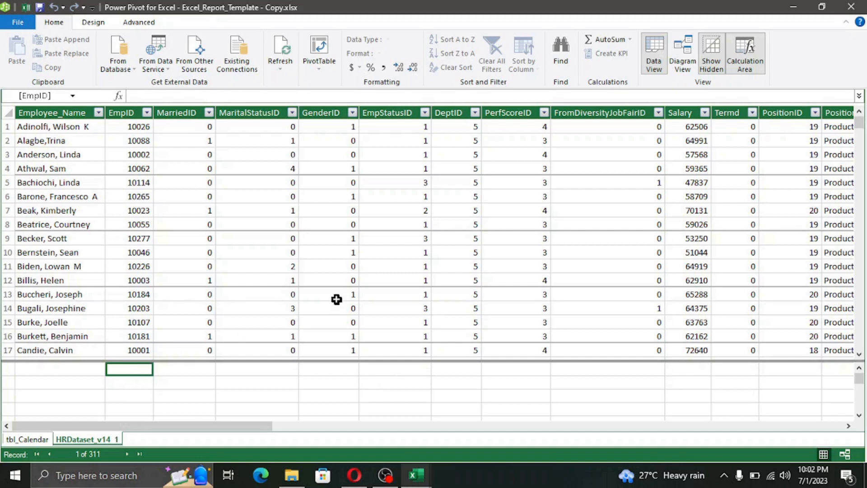
{"action": "left_click", "coordinate": [631, 40]}
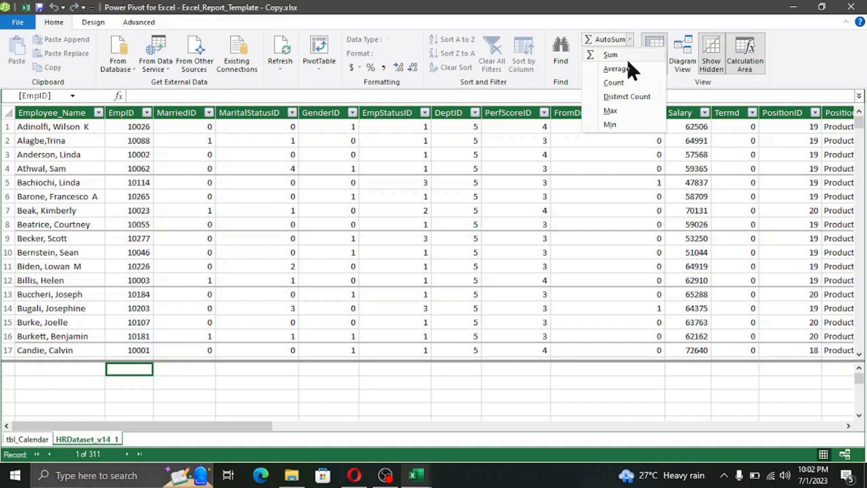
{"action": "left_click", "coordinate": [627, 85]}
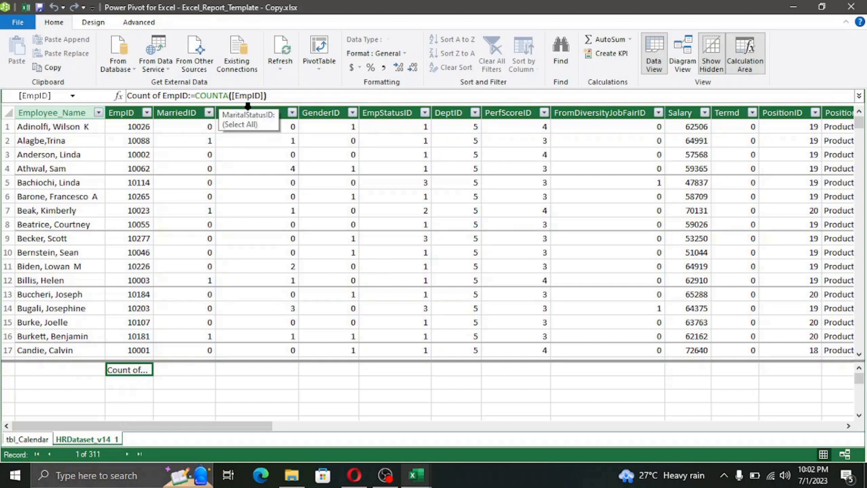
- Rename the EmpID count measure as Total Employees, keeping its COUNTA formula, and return to the workbook by closing Power Pivot
{"action": "left_click", "coordinate": [187, 96]}
{"action": "left_click_drag", "start_coordinate": [187, 95], "coordinate": [127, 95]}
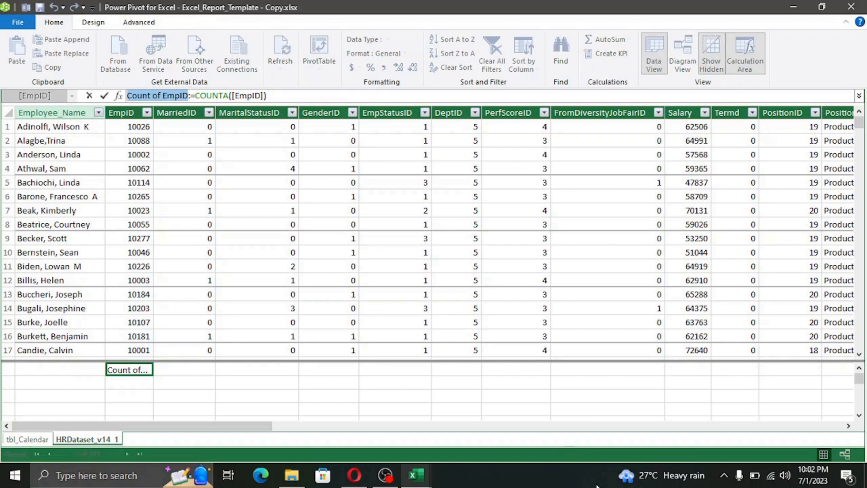
{"action": "type", "text": "Total "}
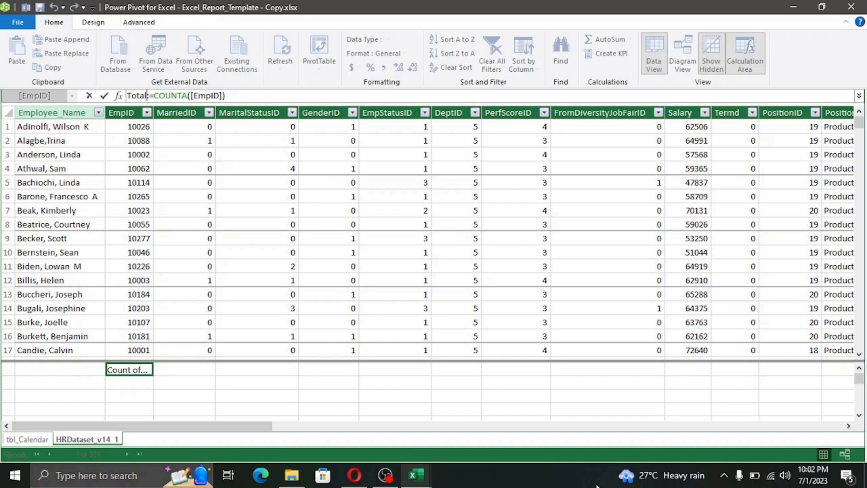
{"action": "type", "text": "Emaploye"}
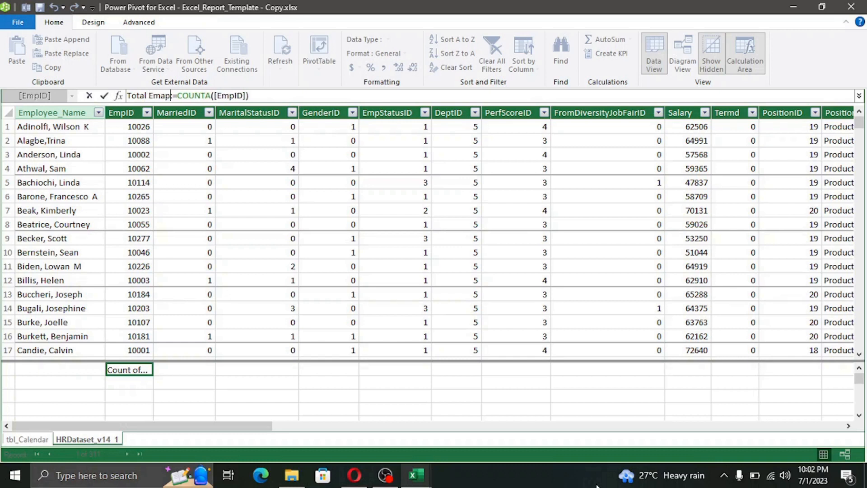
{"action": "type", "text": "es"}
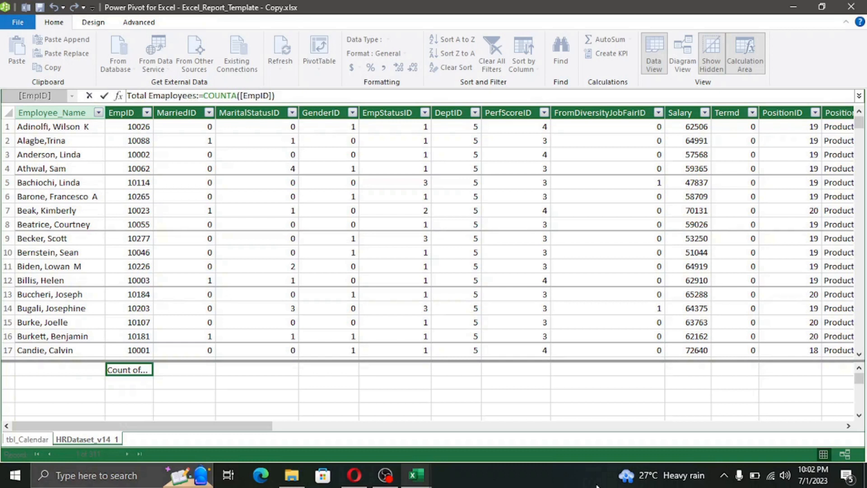
{"action": "key", "text": "Left"}
{"action": "key", "text": "Left"}
{"action": "key", "text": "Left"}
{"action": "key", "text": "BackSpace"}
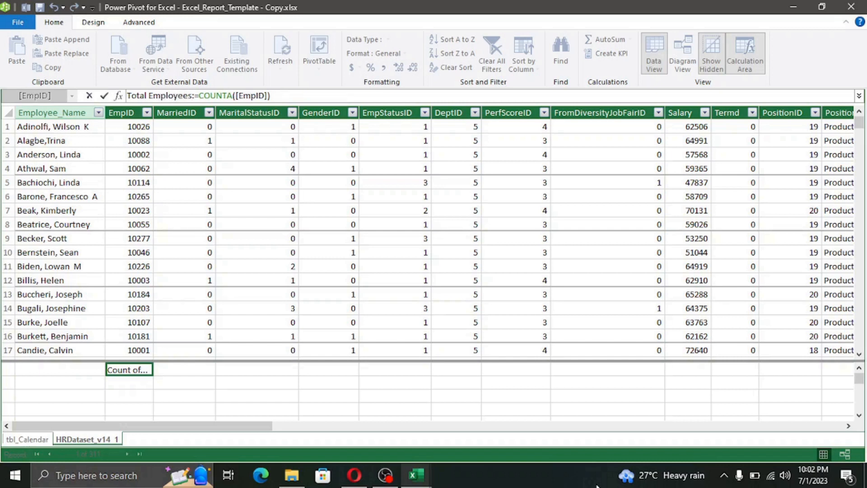
{"action": "key", "text": "Return"}
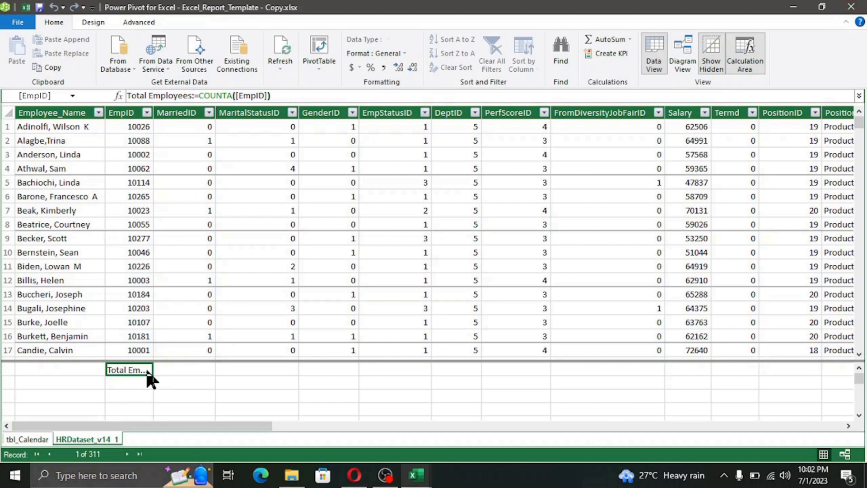
{"action": "left_click", "coordinate": [846, 7]}
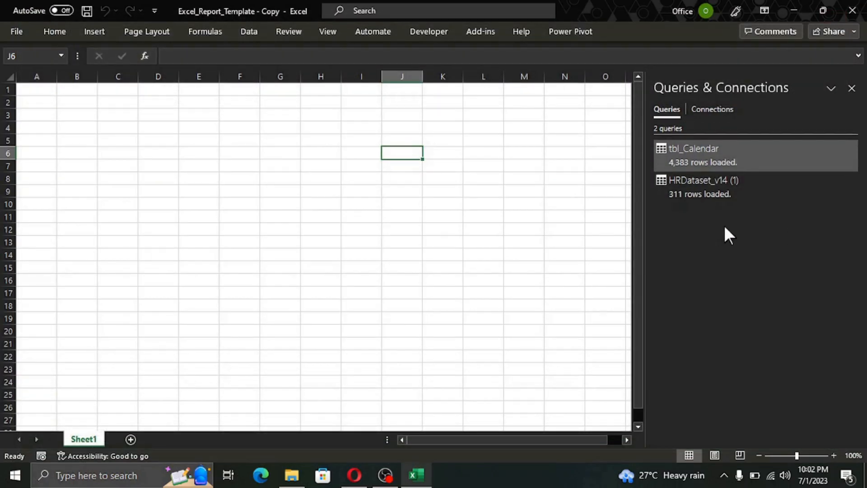
- Insert a PivotTable from the Data Model on the existing worksheet at cell A1 of Sheet1
{"action": "left_click", "coordinate": [95, 33]}
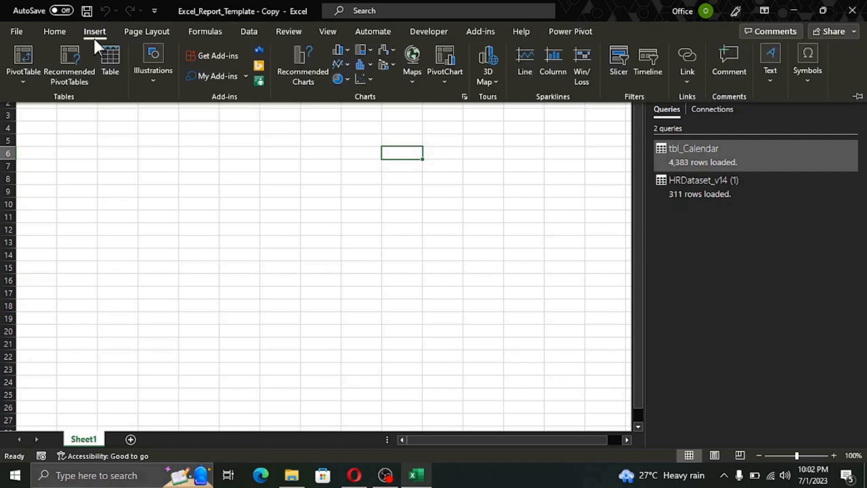
{"action": "left_click", "coordinate": [30, 85]}
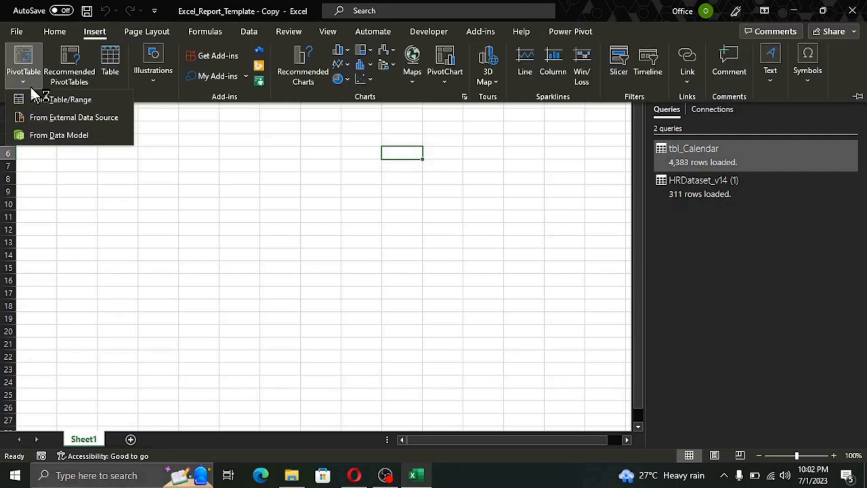
{"action": "left_click", "coordinate": [70, 136]}
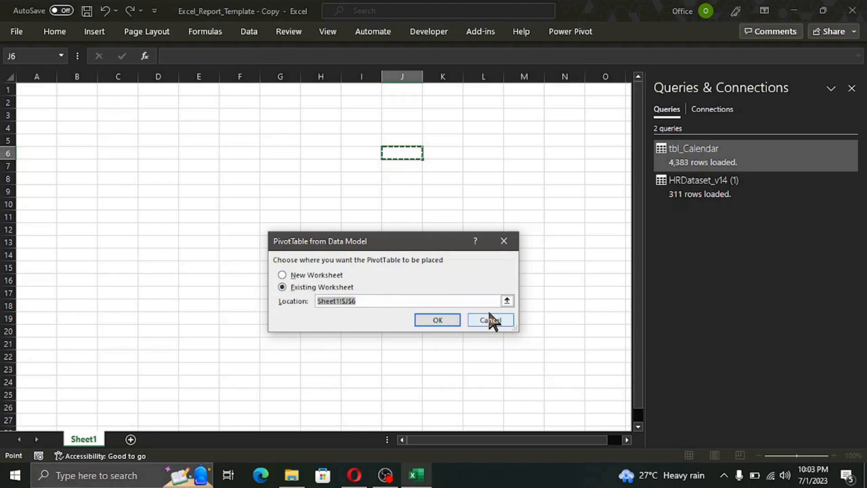
{"action": "left_click", "coordinate": [507, 301]}
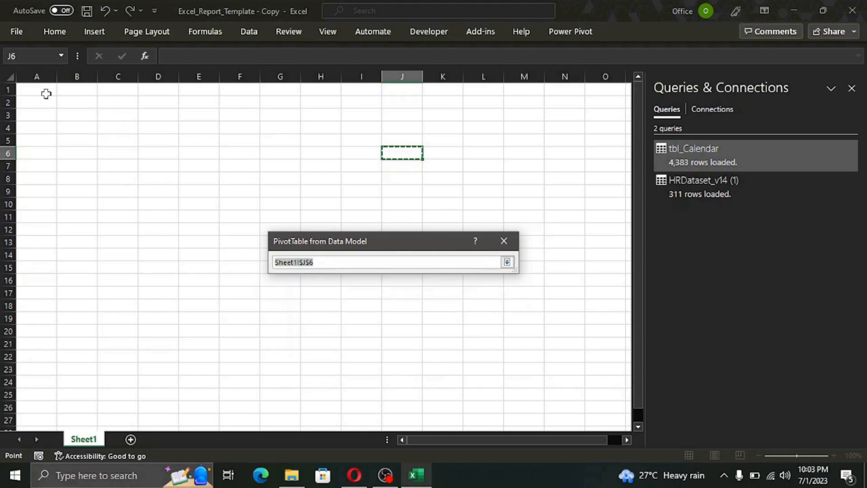
{"action": "left_click", "coordinate": [46, 93]}
{"action": "left_click", "coordinate": [507, 262]}
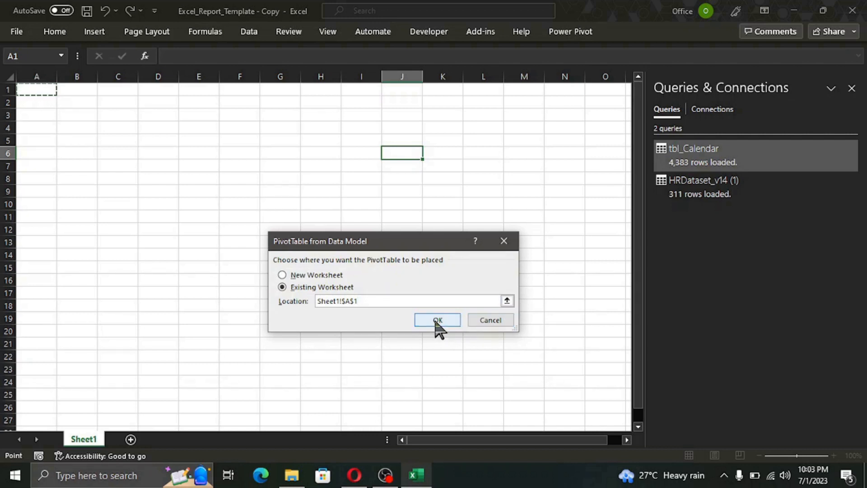
{"action": "left_click", "coordinate": [437, 321]}
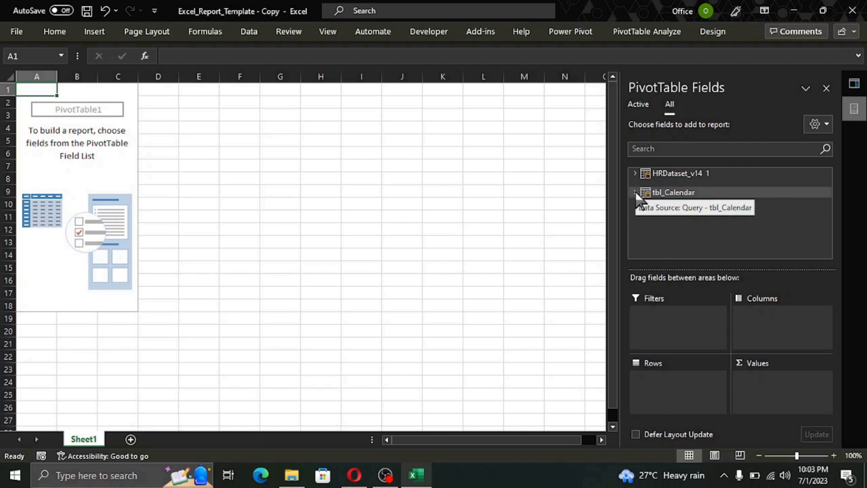
- Add the Total Employees measure from the HRDataset_v14 1 table to the PivotTable's values
{"action": "left_click", "coordinate": [635, 173]}
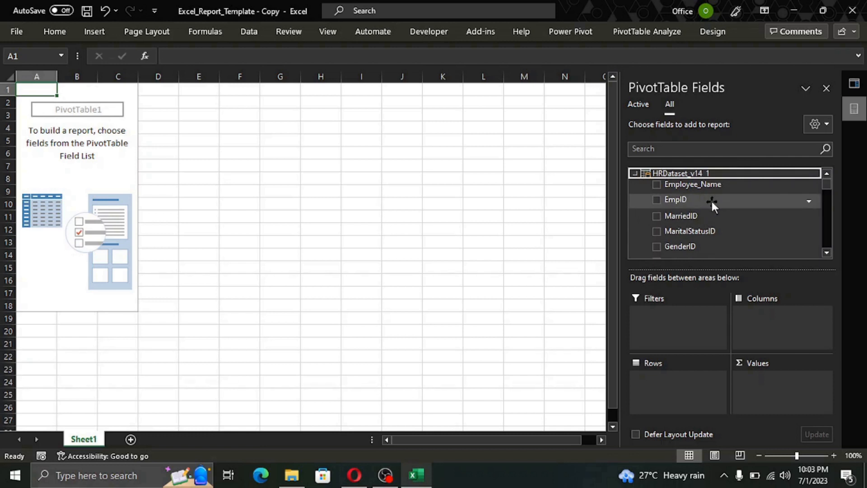
{"action": "scroll", "coordinate": [725, 200], "scroll_direction": "down", "scroll_amount": 7}
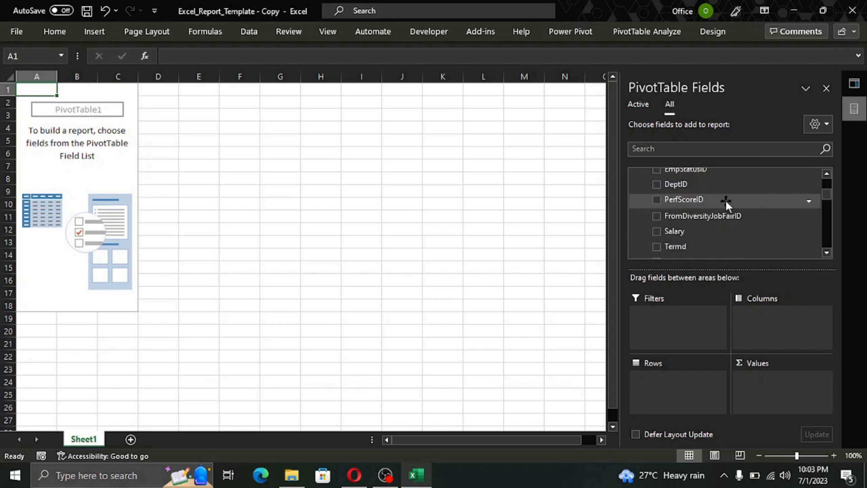
{"action": "scroll", "coordinate": [725, 199], "scroll_direction": "down", "scroll_amount": 5}
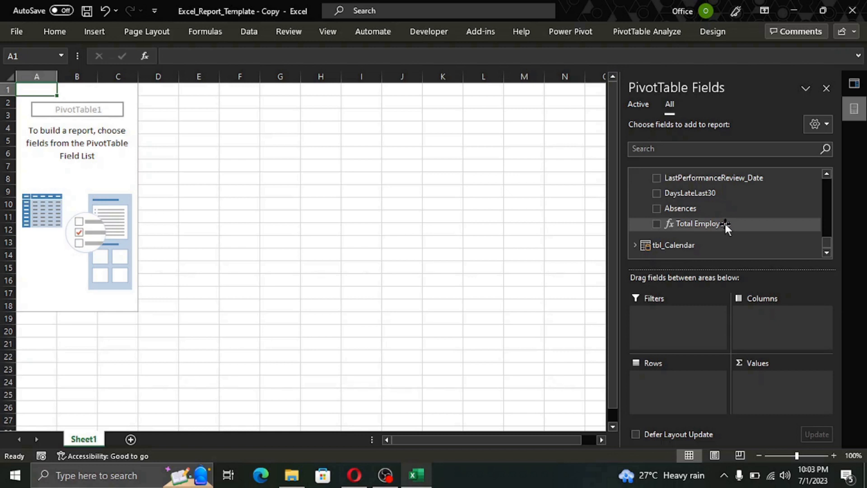
{"action": "left_click", "coordinate": [658, 225]}
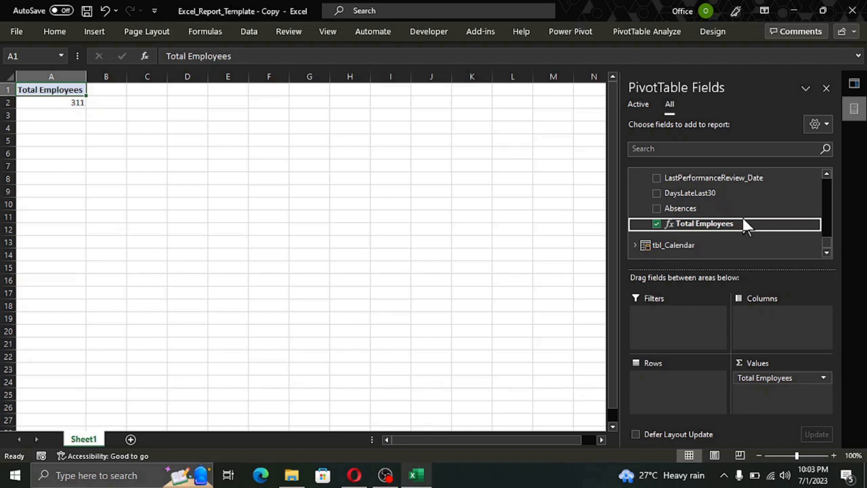
- Break Total Employees down by tbl_Calendar's Month Name, placing that field in the PivotTable's rows instead of its columns
{"action": "scroll", "coordinate": [744, 225], "scroll_direction": "up", "scroll_amount": 1}
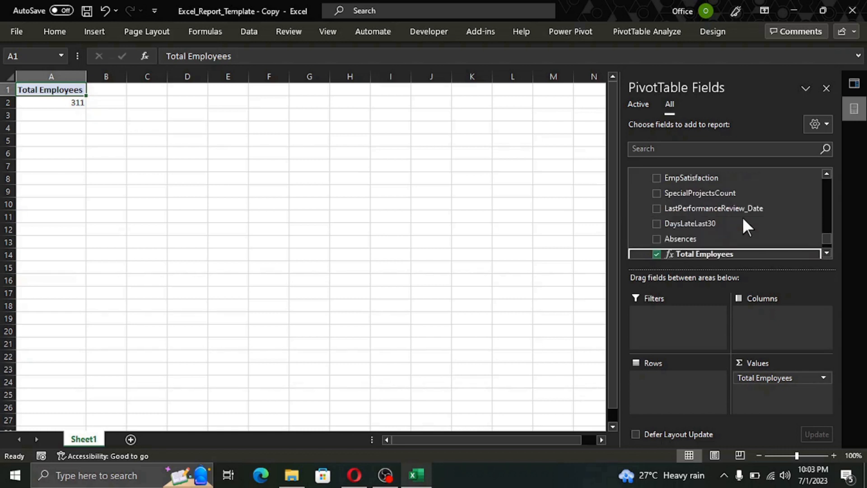
{"action": "scroll", "coordinate": [743, 224], "scroll_direction": "up", "scroll_amount": 1}
{"action": "scroll", "coordinate": [744, 225], "scroll_direction": "down", "scroll_amount": 2}
{"action": "left_click", "coordinate": [632, 243]}
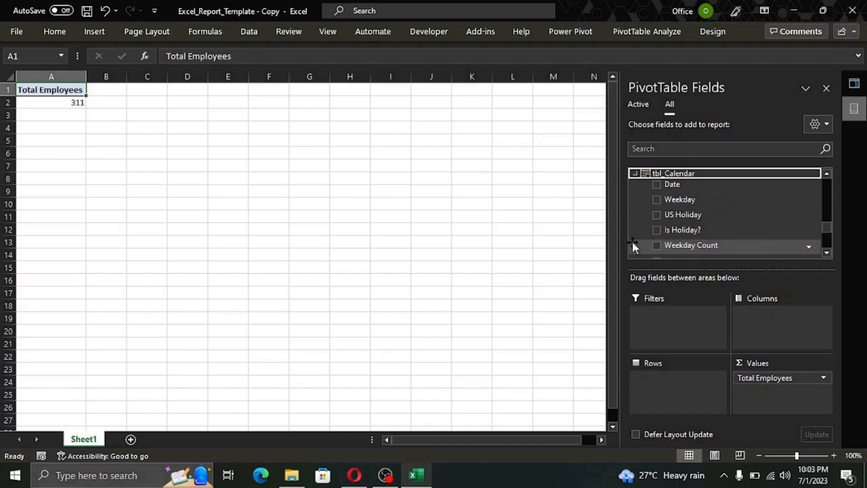
{"action": "scroll", "coordinate": [724, 230], "scroll_direction": "down", "scroll_amount": 2}
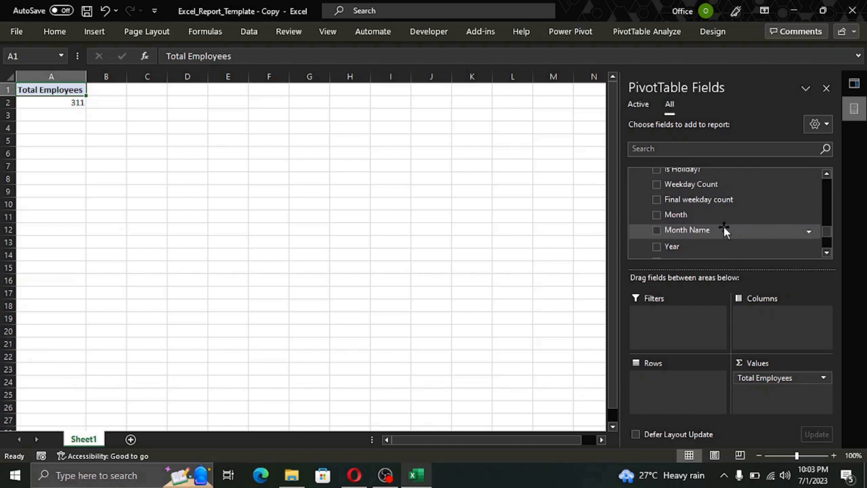
{"action": "scroll", "coordinate": [730, 225], "scroll_direction": "down", "scroll_amount": 1}
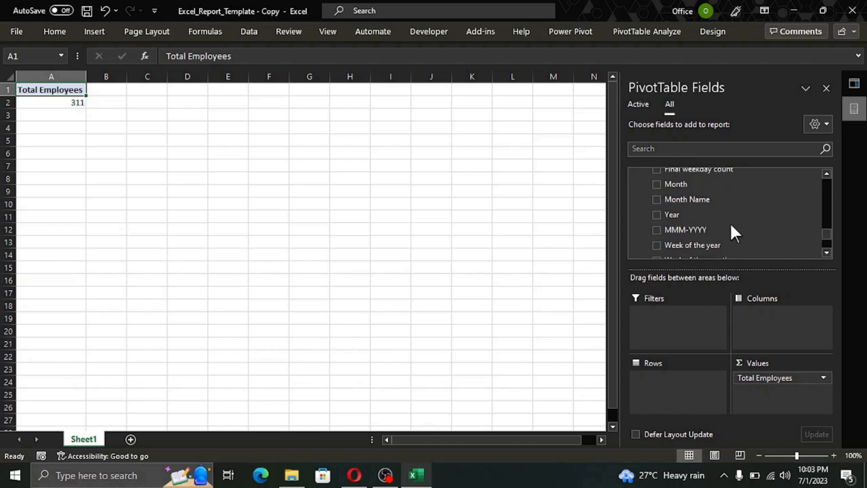
{"action": "scroll", "coordinate": [736, 230], "scroll_direction": "down", "scroll_amount": 2}
{"action": "scroll", "coordinate": [728, 241], "scroll_direction": "up", "scroll_amount": 1}
{"action": "scroll", "coordinate": [728, 242], "scroll_direction": "up", "scroll_amount": 2}
{"action": "scroll", "coordinate": [728, 241], "scroll_direction": "up", "scroll_amount": 1}
{"action": "scroll", "coordinate": [661, 250], "scroll_direction": "down", "scroll_amount": 1}
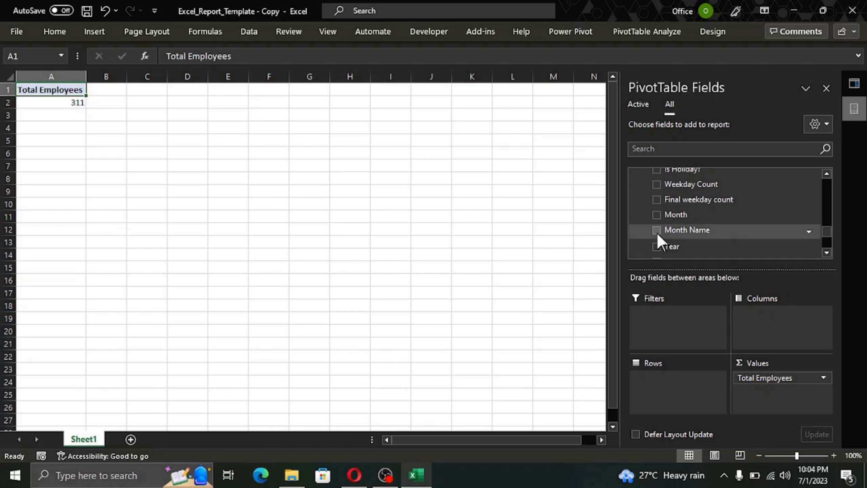
{"action": "left_click", "coordinate": [656, 231]}
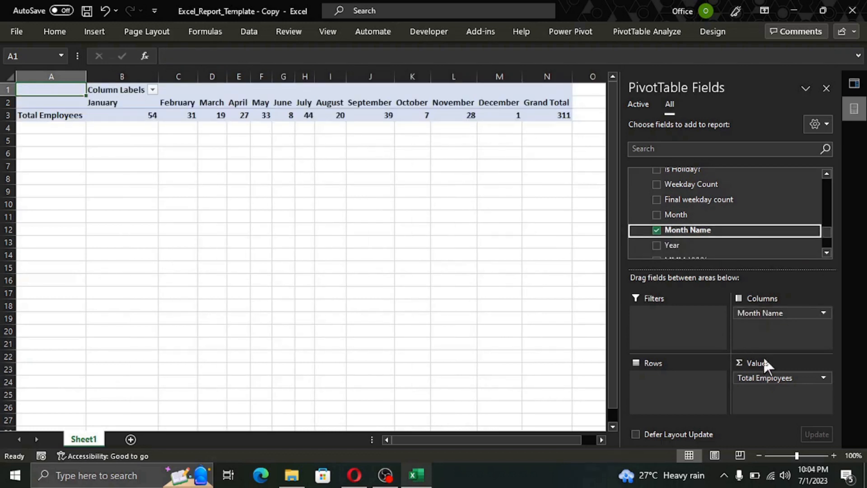
{"action": "left_click_drag", "start_coordinate": [763, 311], "coordinate": [678, 379]}
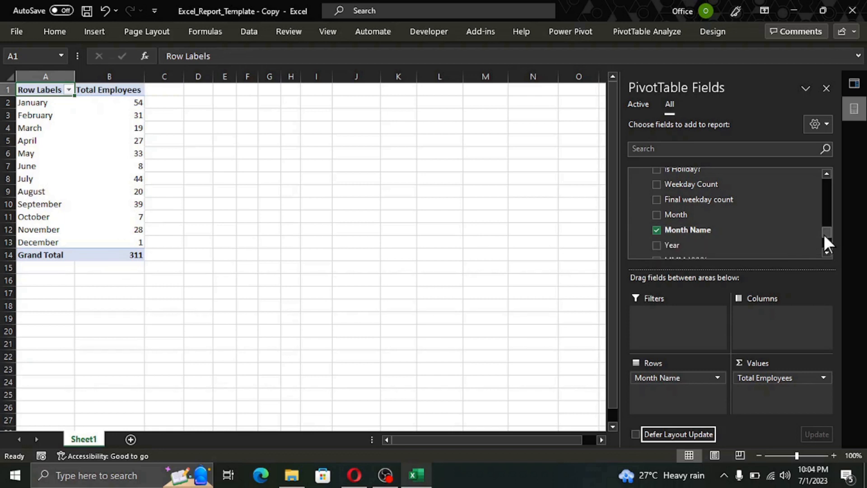
- Place tbl_Calendar's Year field above Month Name in the PivotTable's rows and review the months listed under each year
{"action": "left_click_drag", "start_coordinate": [703, 245], "coordinate": [672, 370]}
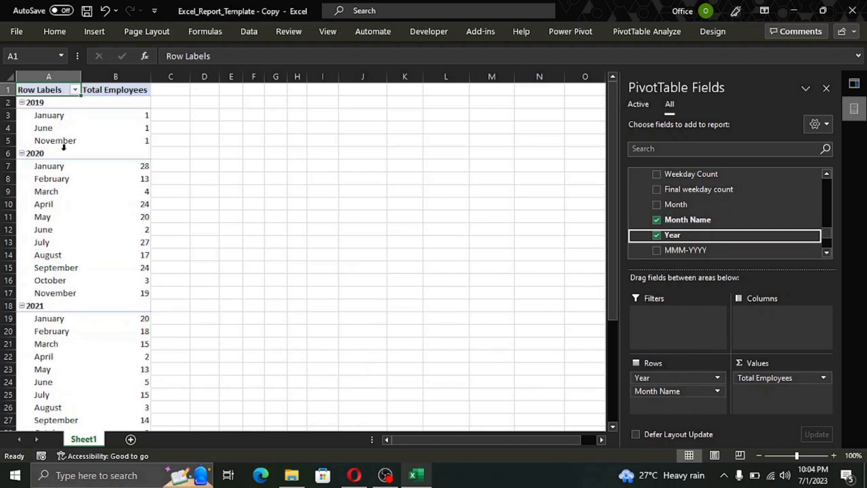
{"action": "left_click", "coordinate": [69, 117]}
{"action": "left_click", "coordinate": [66, 130]}
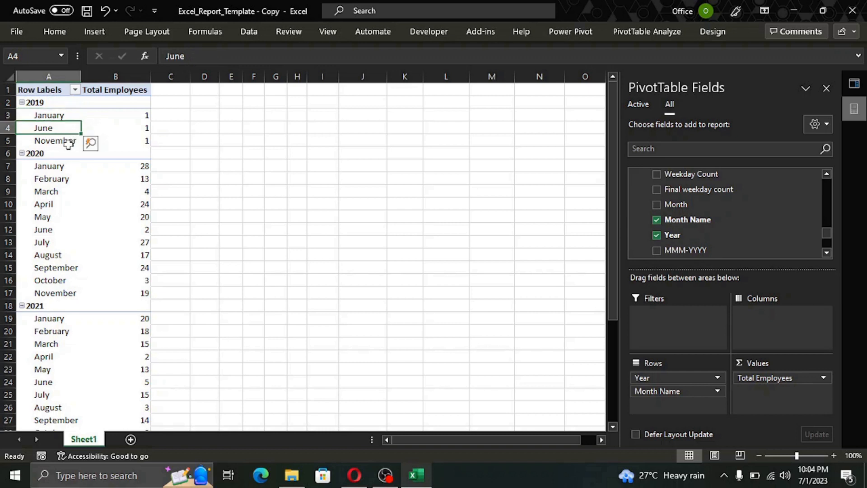
{"action": "left_click", "coordinate": [68, 140]}
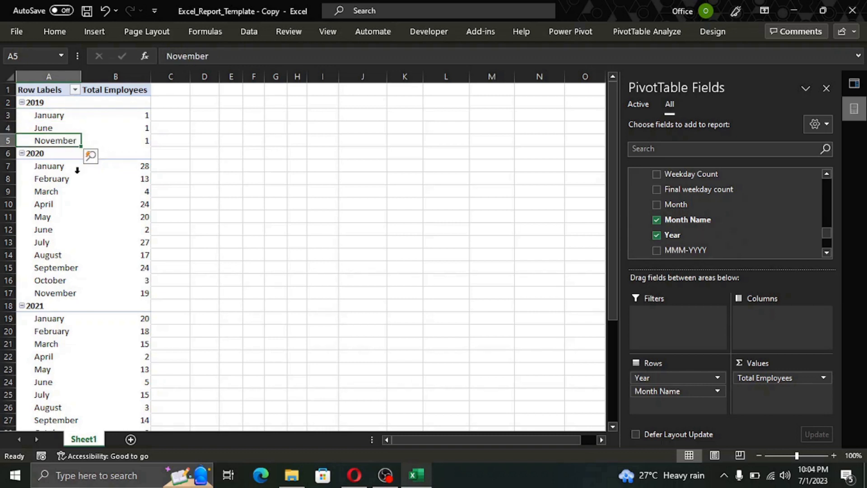
{"action": "scroll", "coordinate": [96, 315], "scroll_direction": "down", "scroll_amount": 3}
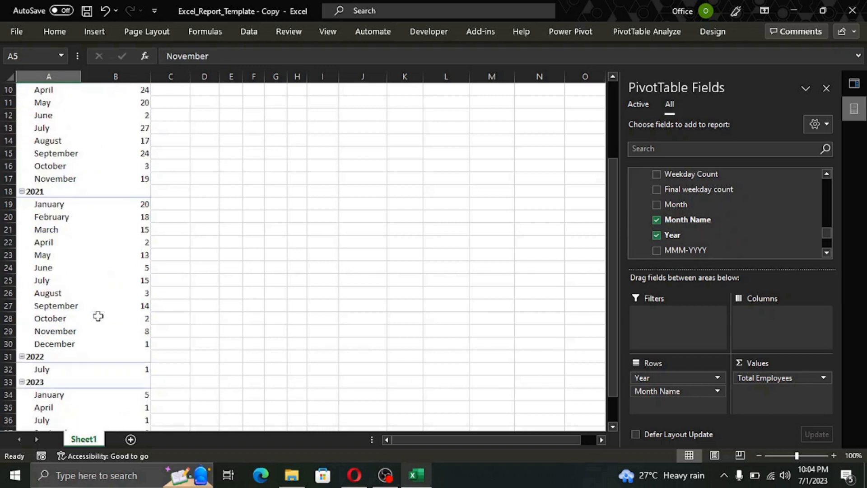
{"action": "scroll", "coordinate": [99, 347], "scroll_direction": "down", "scroll_amount": 3}
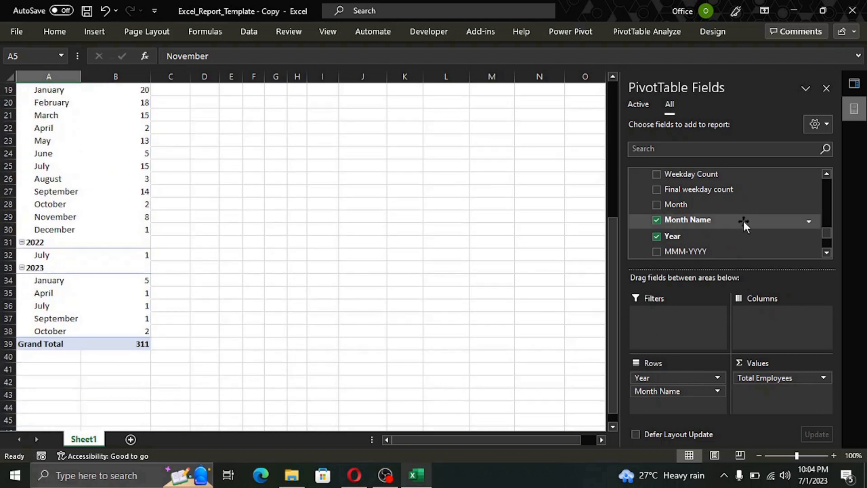
- Replace Year and Month Name in the PivotTable's rows with tbl_Calendar's End of week field, and look through the weekly rows
{"action": "scroll", "coordinate": [117, 216], "scroll_direction": "up", "scroll_amount": 6}
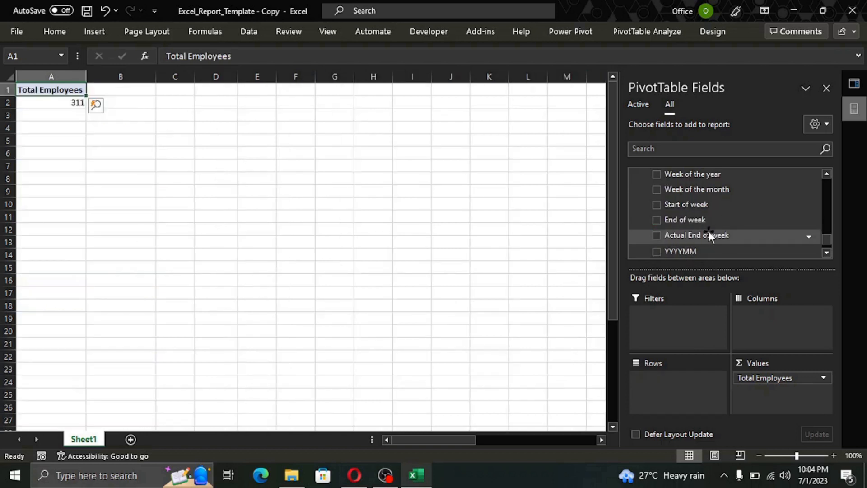
{"action": "scroll", "coordinate": [708, 231], "scroll_direction": "down", "scroll_amount": 1}
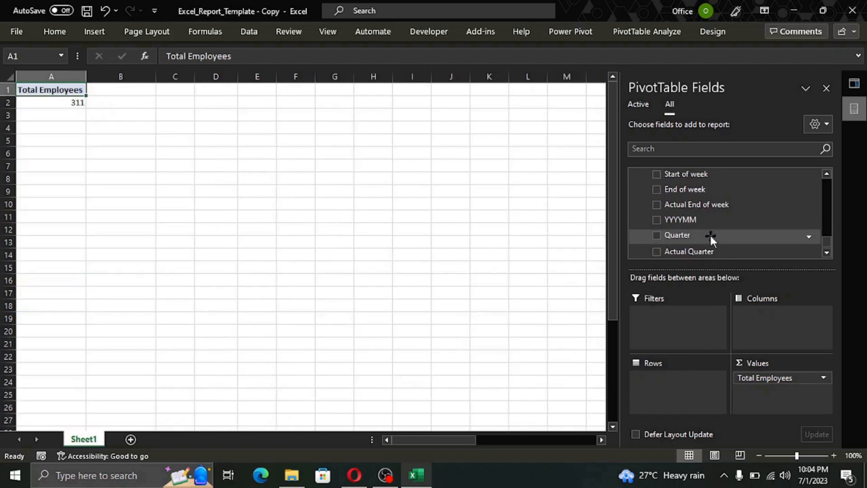
{"action": "left_click", "coordinate": [656, 190]}
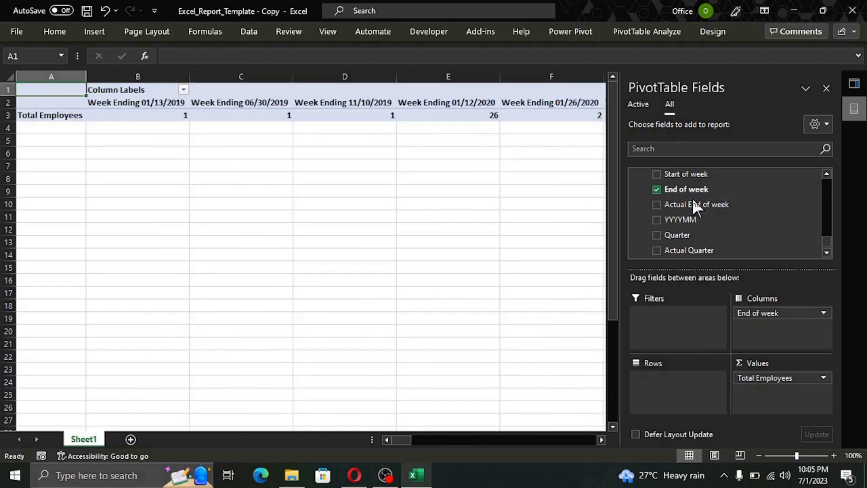
{"action": "left_click_drag", "start_coordinate": [693, 194], "coordinate": [669, 388]}
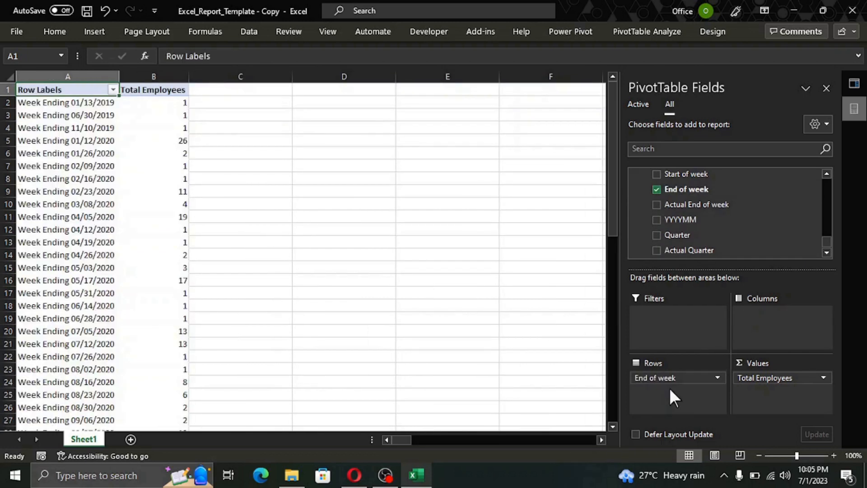
{"action": "scroll", "coordinate": [127, 293], "scroll_direction": "down", "scroll_amount": 11}
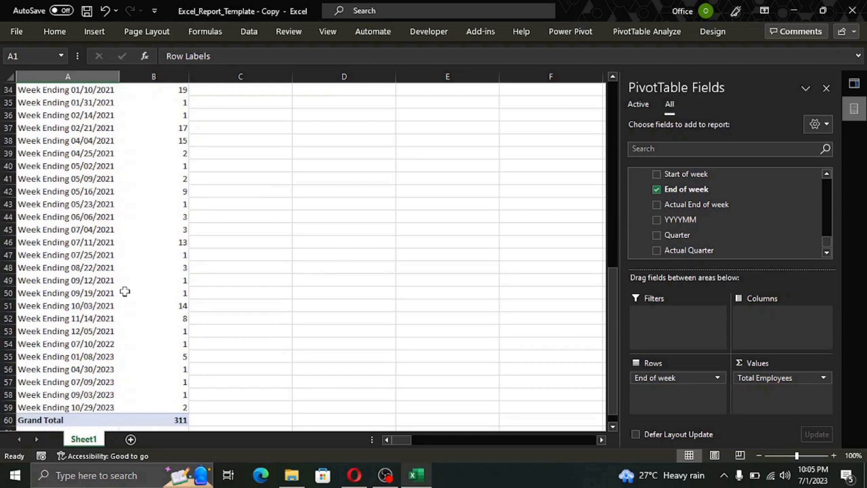
{"action": "scroll", "coordinate": [124, 292], "scroll_direction": "down", "scroll_amount": 5}
{"action": "scroll", "coordinate": [125, 291], "scroll_direction": "up", "scroll_amount": 15}
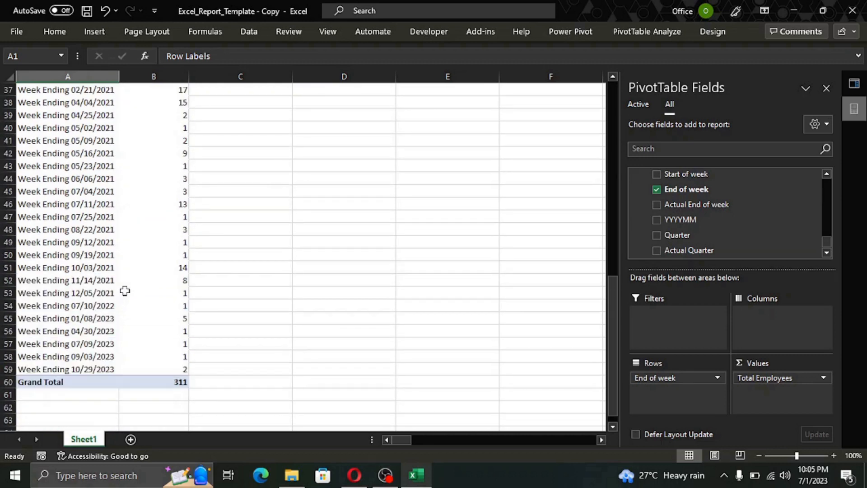
{"action": "scroll", "coordinate": [125, 291], "scroll_direction": "up", "scroll_amount": 1}
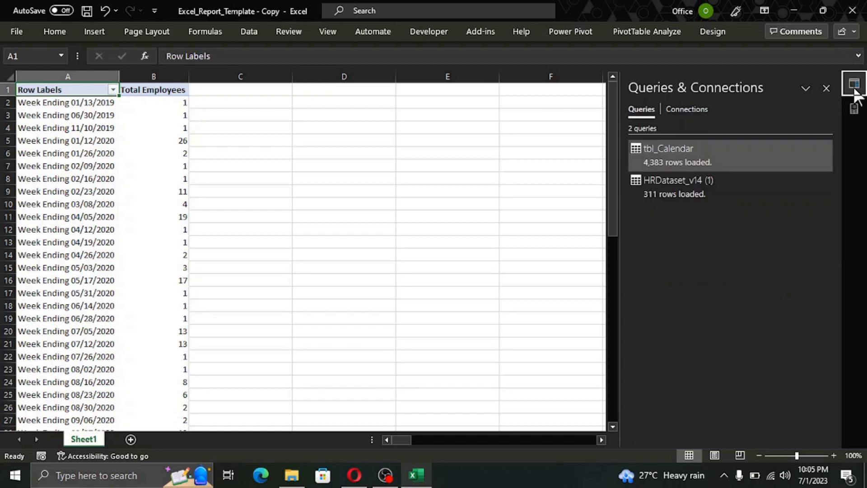
- Copy the HRDataset_v14 (1) query from the workbook and switch to the Power_BI_Template - Copy report in Power BI Desktop
{"action": "left_click", "coordinate": [678, 186]}
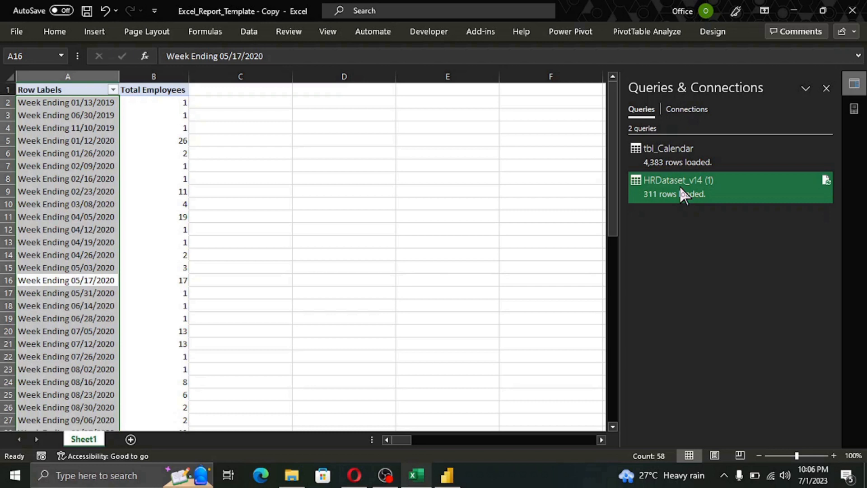
{"action": "right_click", "coordinate": [679, 187]}
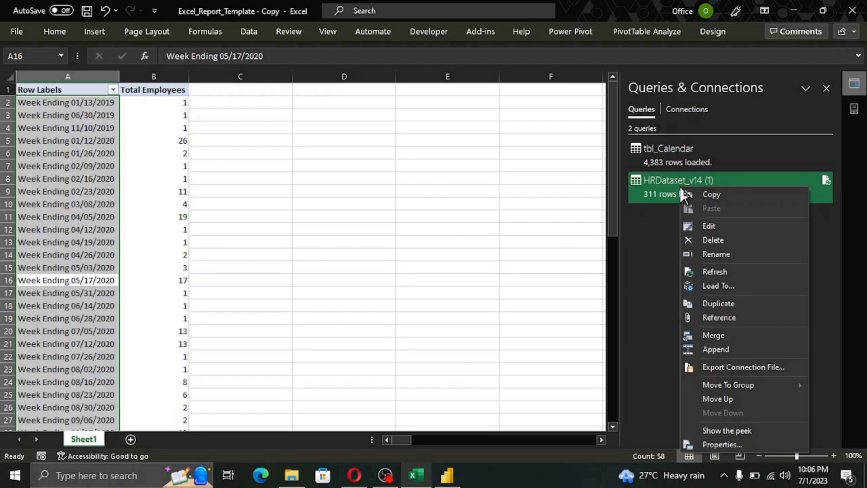
{"action": "left_click", "coordinate": [748, 199]}
{"action": "mouse_move", "coordinate": [442, 482]}
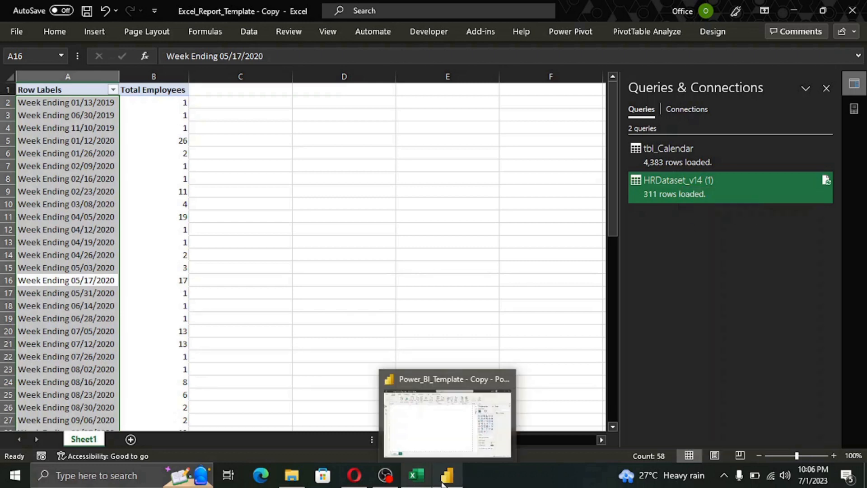
{"action": "left_click", "coordinate": [438, 475]}
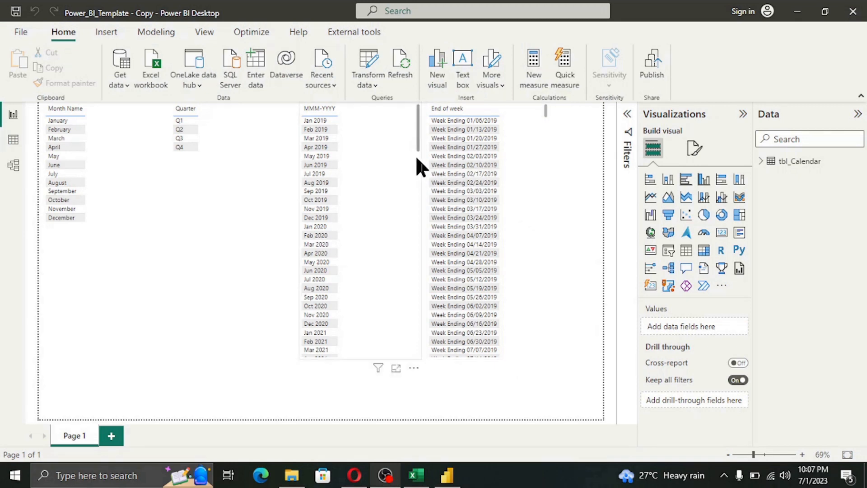
- Paste the copied HRDataset_v14 (1) query beside tbl_Calendar in Power Query Editor and apply the changes to the report
{"action": "left_click", "coordinate": [369, 63]}
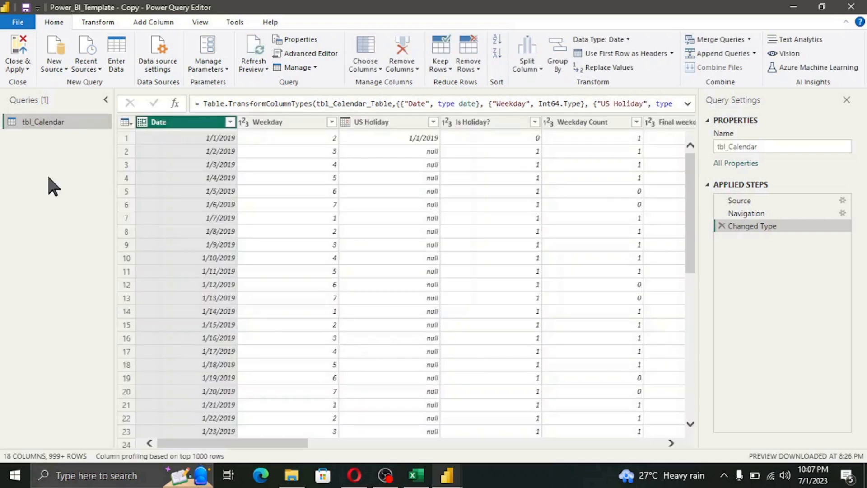
{"action": "right_click", "coordinate": [48, 177]}
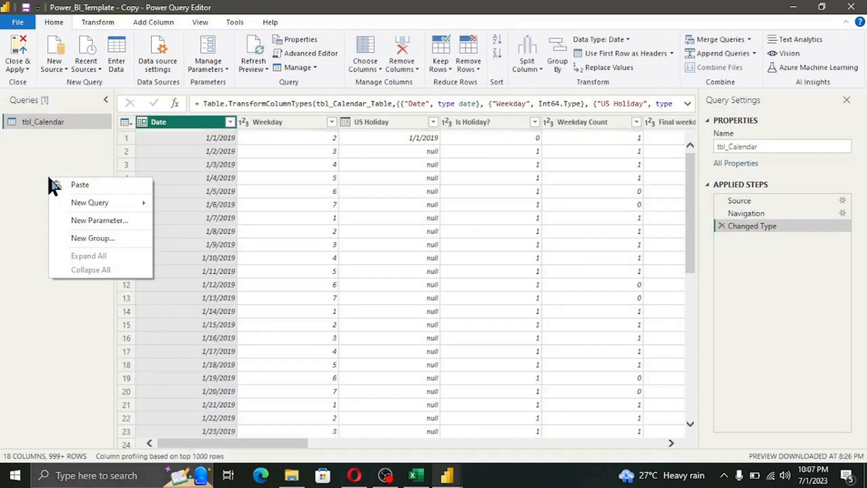
{"action": "left_click", "coordinate": [88, 185]}
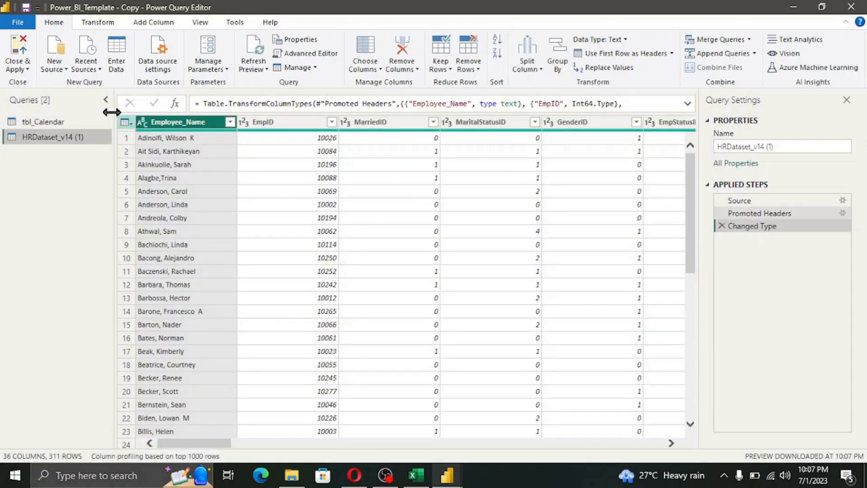
{"action": "left_click", "coordinate": [17, 63]}
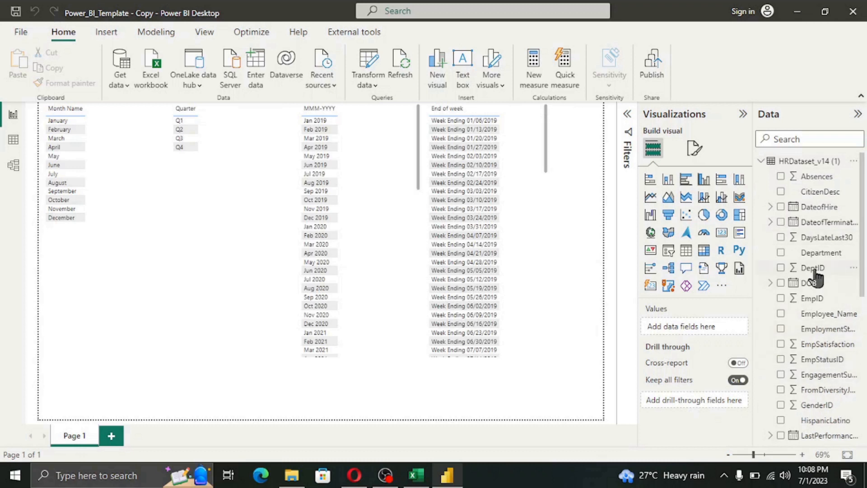
- In the model diagram, create a relationship from tbl_Calendar's Date to DateofHire in HRDataset_v14 (1), and return to the report view
{"action": "left_click", "coordinate": [14, 166]}
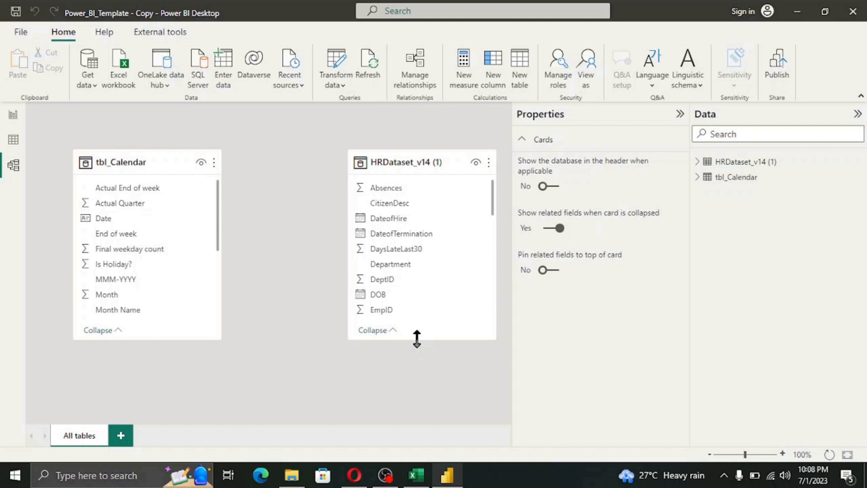
{"action": "left_click_drag", "start_coordinate": [416, 338], "coordinate": [422, 421]}
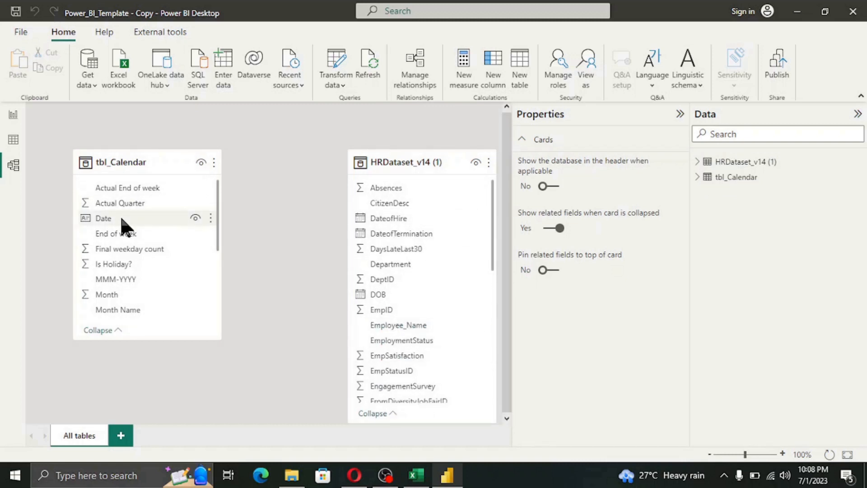
{"action": "left_click_drag", "start_coordinate": [111, 220], "coordinate": [377, 220]}
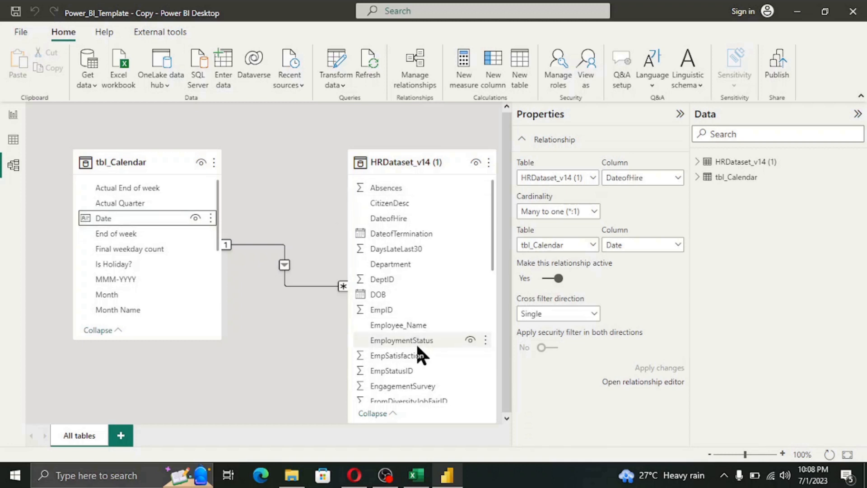
{"action": "left_click", "coordinate": [8, 121]}
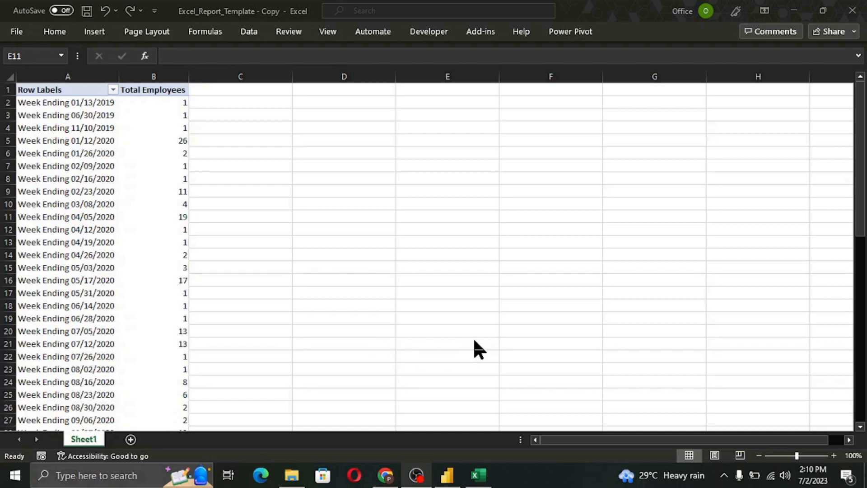
- Open the Total Employees measure in the Excel workbook's data model to get its formula, and close the measure dialogs without editing
{"action": "left_click", "coordinate": [575, 32]}
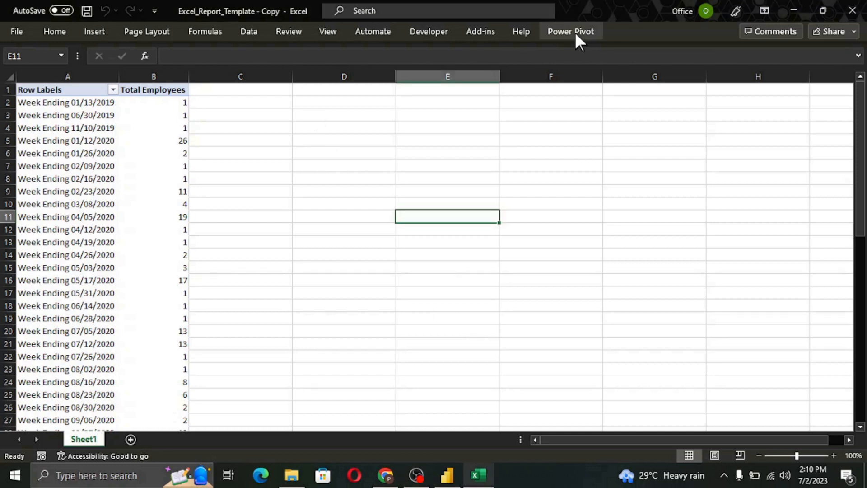
{"action": "left_click", "coordinate": [575, 32]}
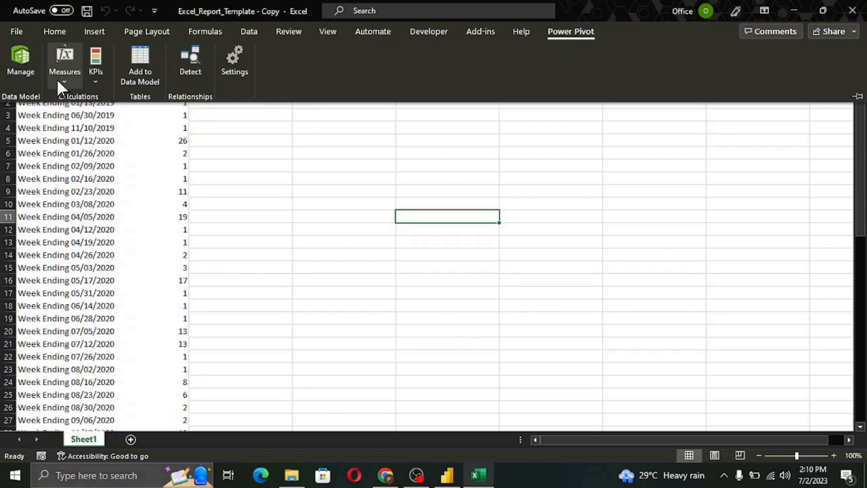
{"action": "left_click", "coordinate": [57, 80]}
{"action": "left_click", "coordinate": [86, 117]}
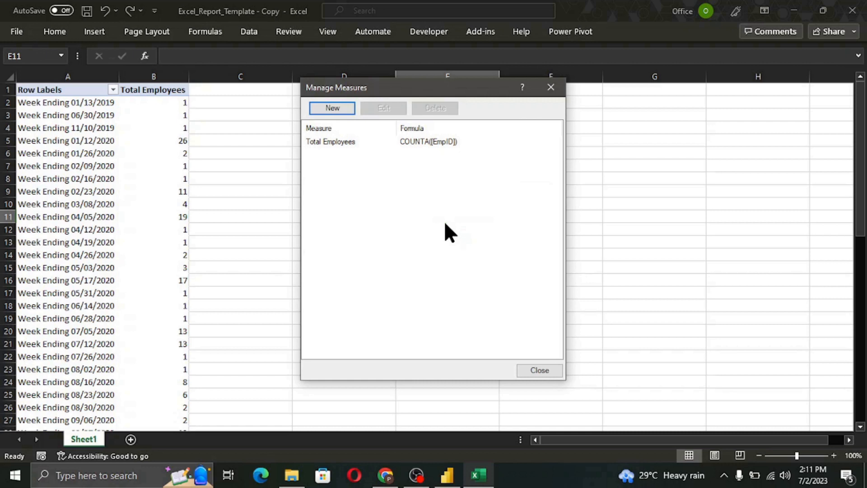
{"action": "left_click", "coordinate": [348, 143]}
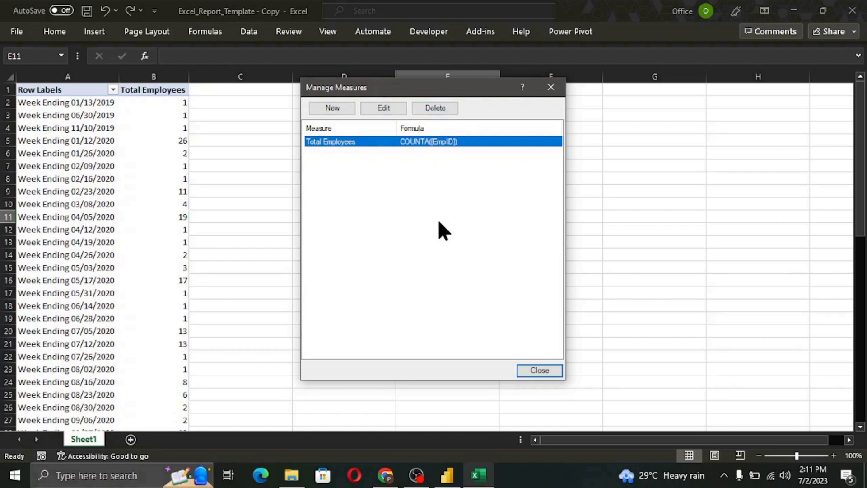
{"action": "left_click", "coordinate": [368, 111]}
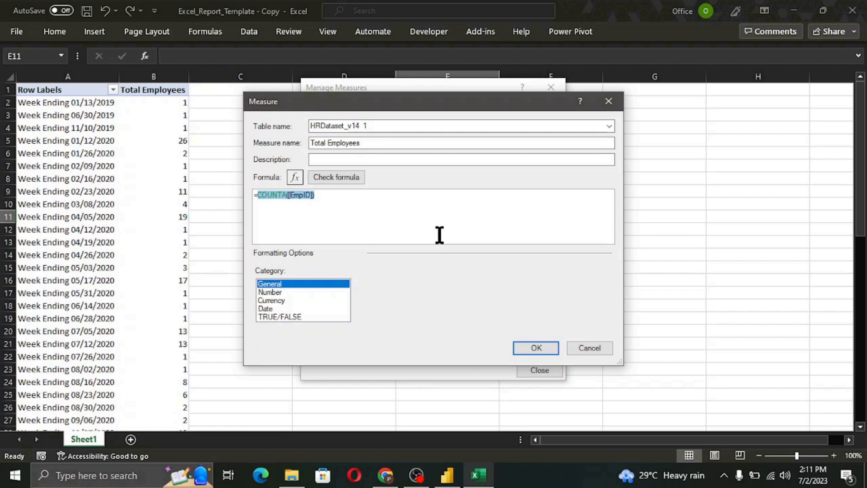
{"action": "left_click", "coordinate": [597, 349]}
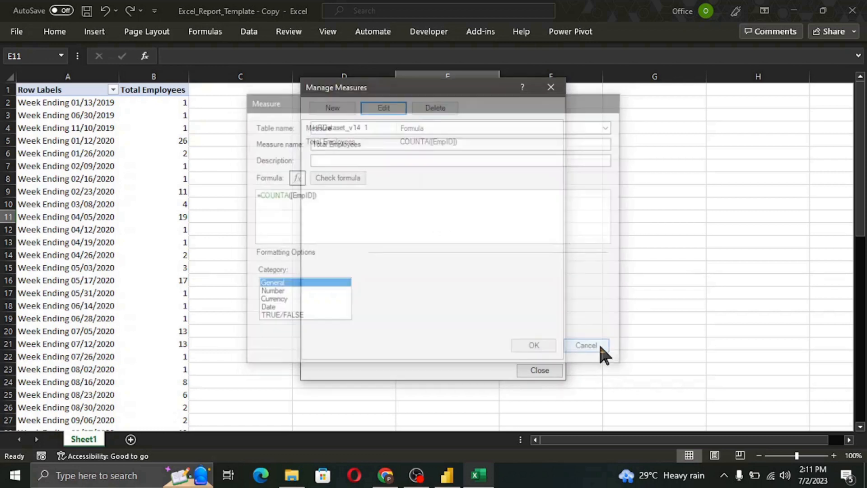
{"action": "left_click", "coordinate": [539, 371]}
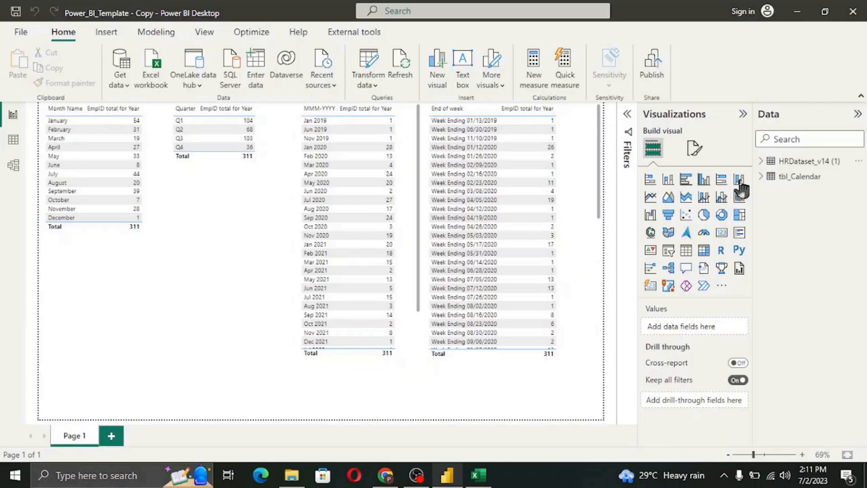
- In the Power BI report, create a measure in HRDataset_v14 (1) defined as Total Employees = COUNTA([EmpID])
{"action": "left_click", "coordinate": [859, 162]}
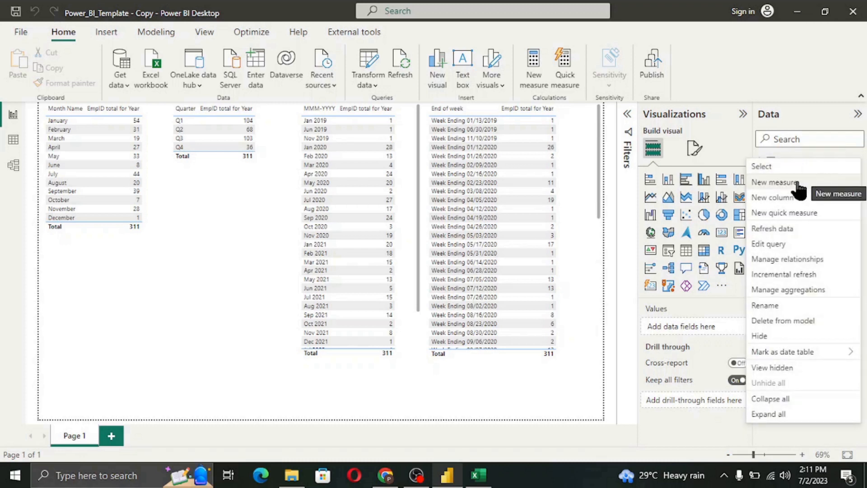
{"action": "left_click", "coordinate": [764, 183]}
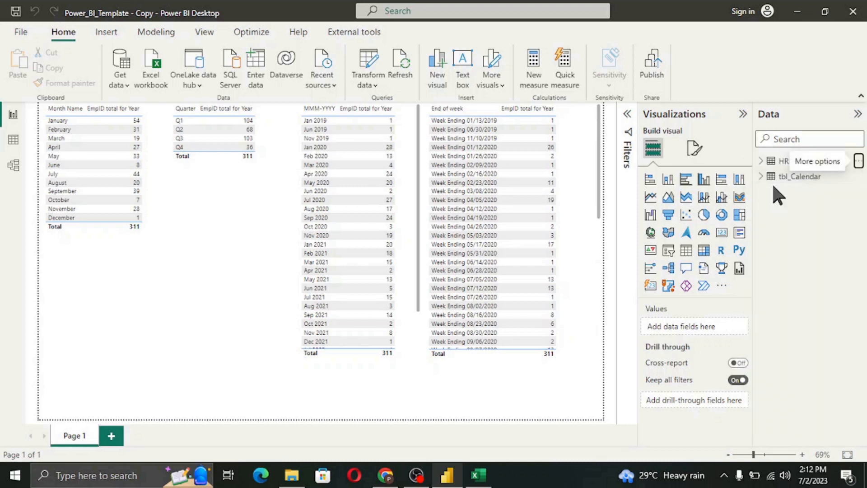
{"action": "left_click", "coordinate": [541, 92]}
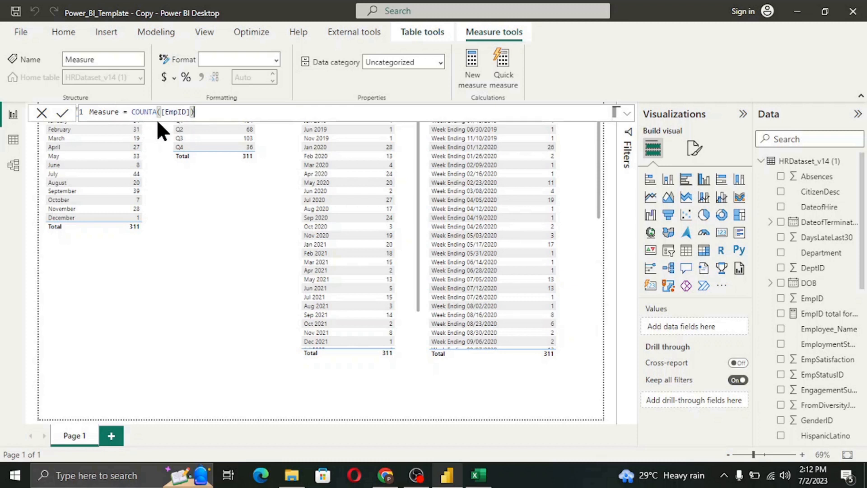
{"action": "left_click_drag", "start_coordinate": [119, 112], "coordinate": [89, 112]}
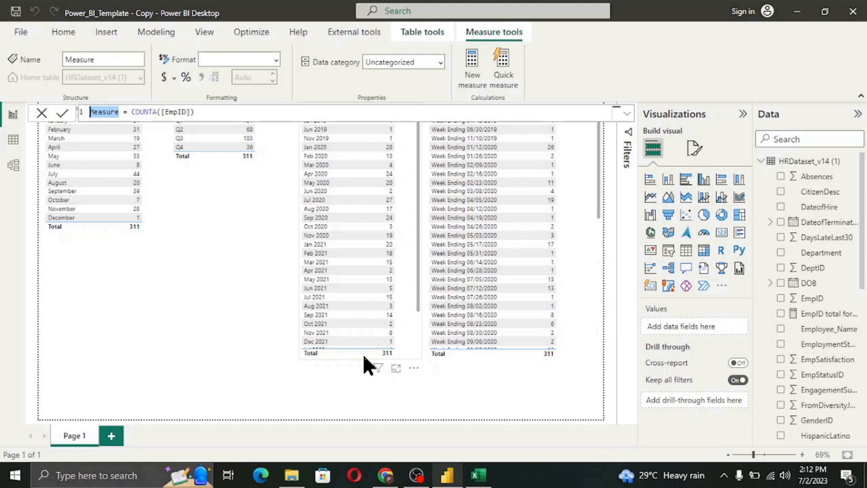
{"action": "type", "text": "Total "}
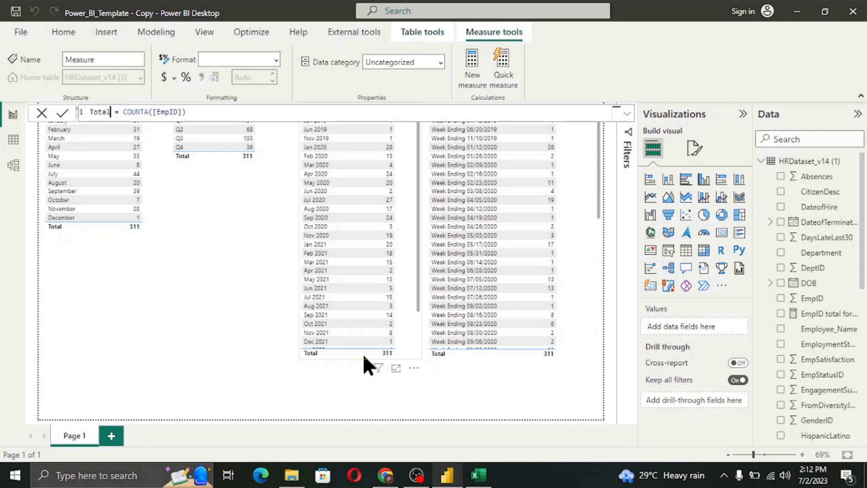
{"action": "type", "text": "Emplo"}
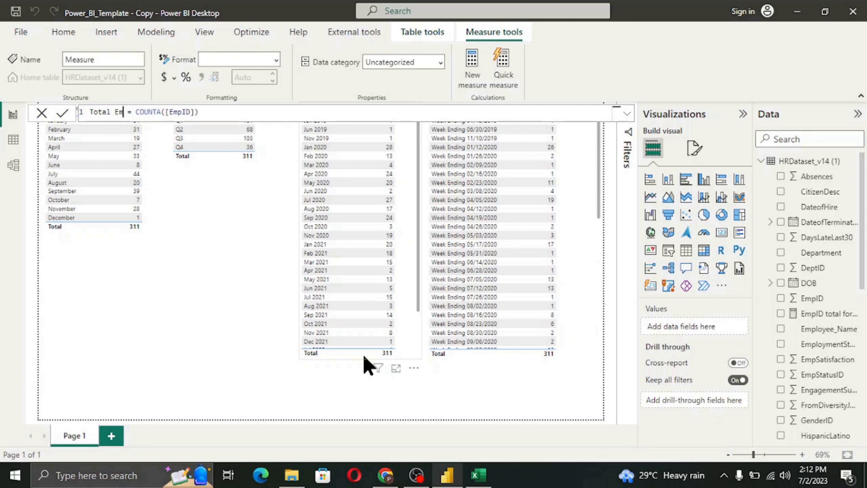
{"action": "type", "text": "yees"}
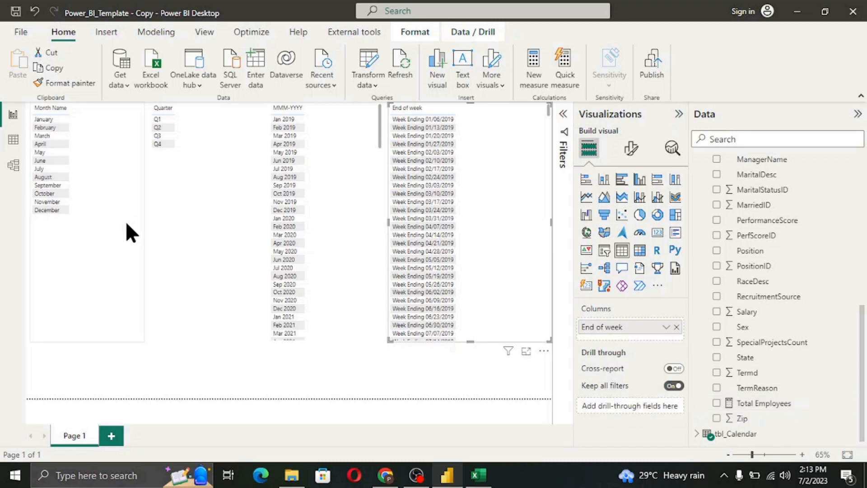
- Add the Total Employees measure to the Month Name, Quarter and MMM-YYYY table visuals
{"action": "left_click", "coordinate": [98, 196]}
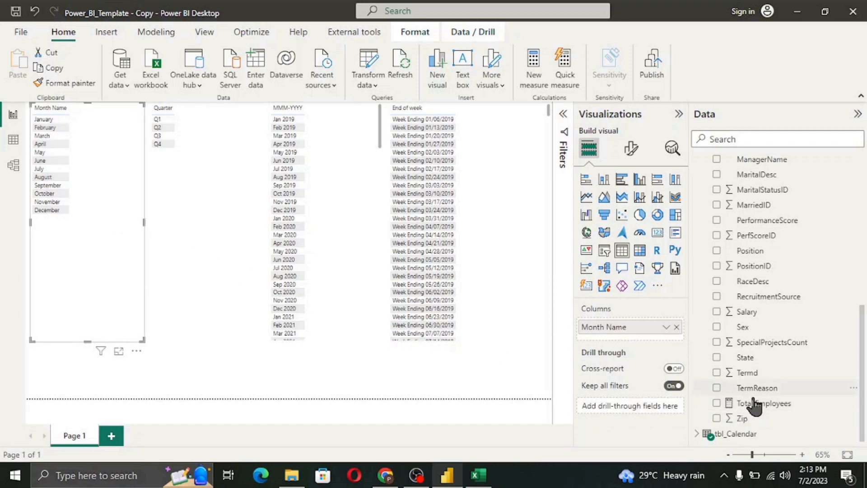
{"action": "left_click", "coordinate": [717, 403]}
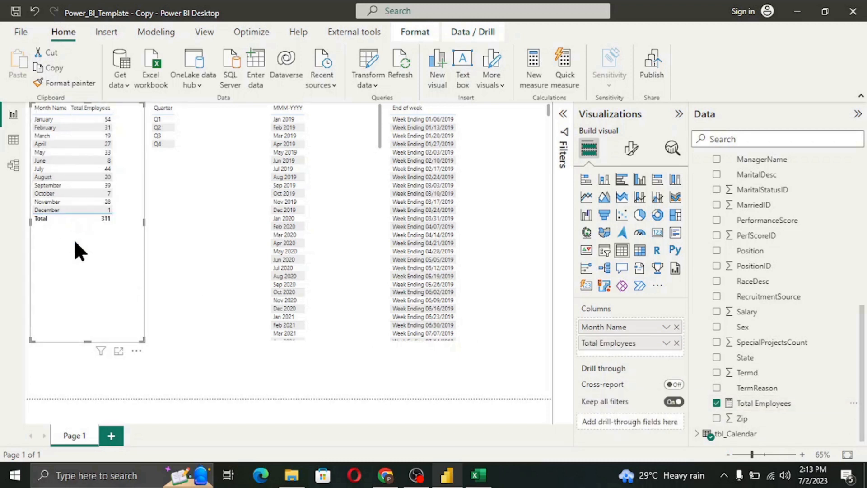
{"action": "left_click", "coordinate": [207, 250]}
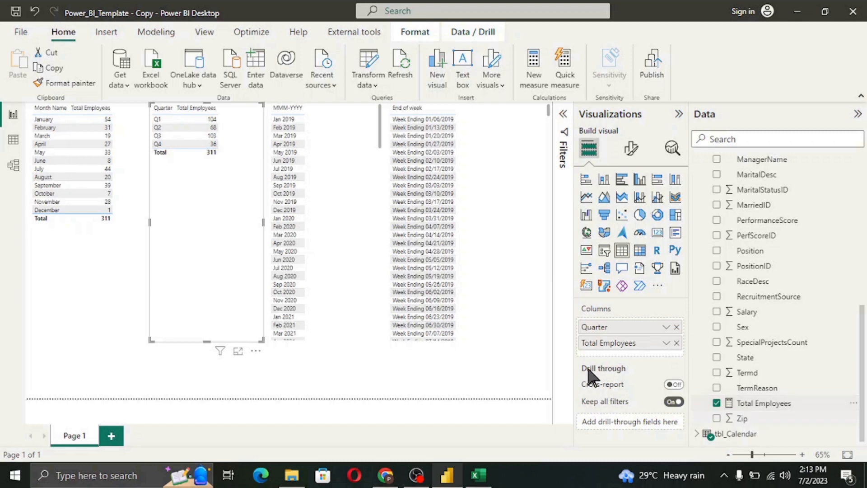
{"action": "left_click", "coordinate": [353, 241]}
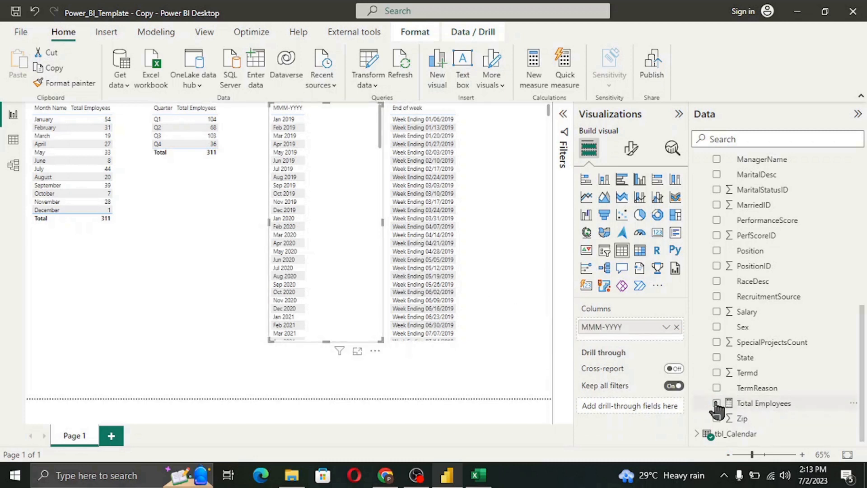
{"action": "left_click", "coordinate": [717, 403]}
- Add the Total Employees measure to the End of week table visual and look through its weekly rows
{"action": "left_click", "coordinate": [470, 226]}
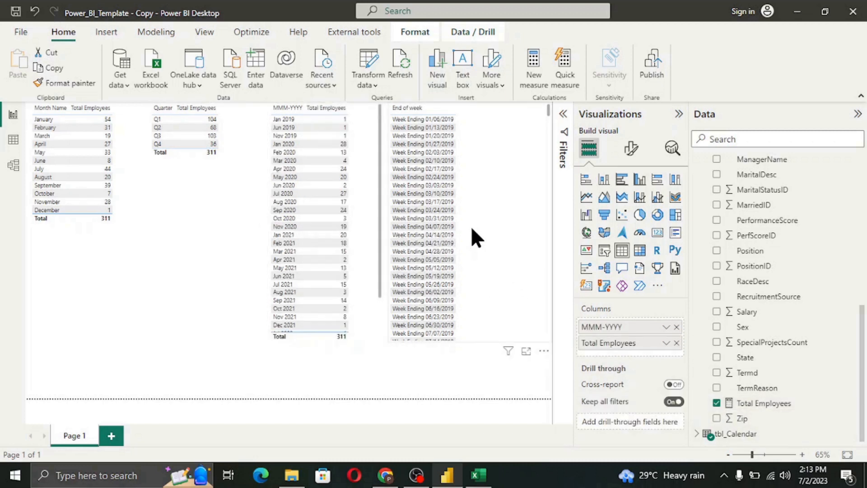
{"action": "left_click", "coordinate": [716, 403]}
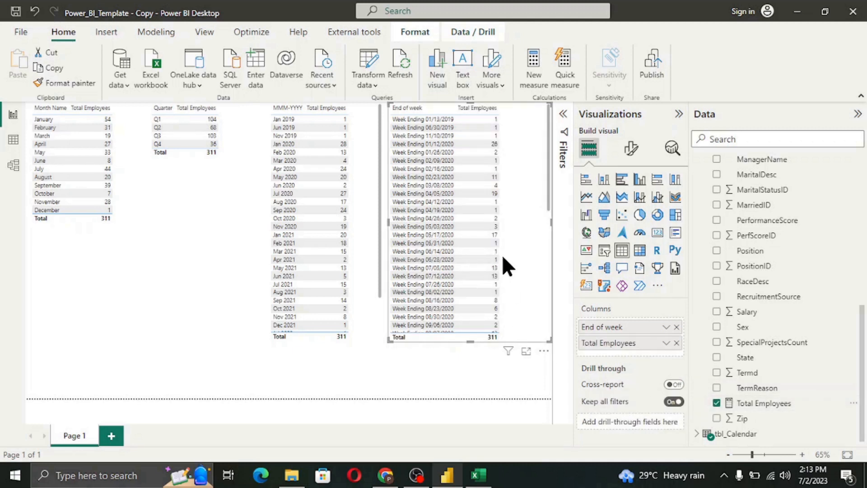
{"action": "scroll", "coordinate": [502, 253], "scroll_direction": "down", "scroll_amount": 10}
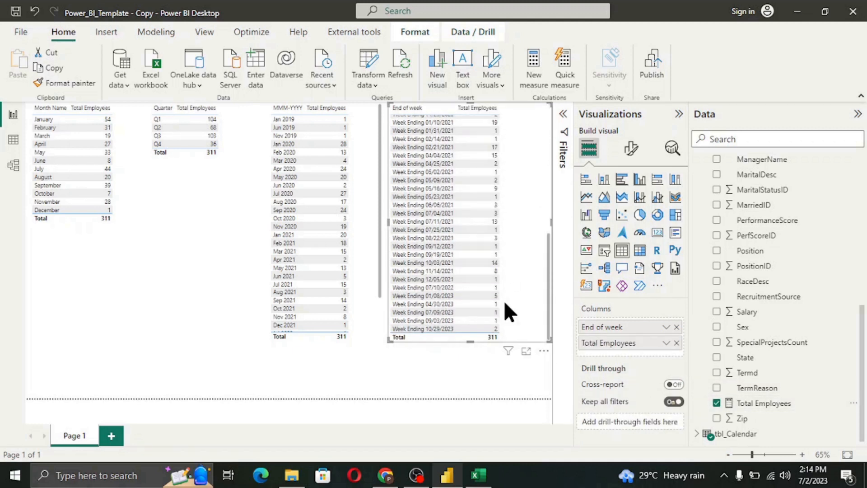
{"action": "scroll", "coordinate": [505, 303], "scroll_direction": "up", "scroll_amount": 8}
{"action": "scroll", "coordinate": [505, 312], "scroll_direction": "up", "scroll_amount": 2}
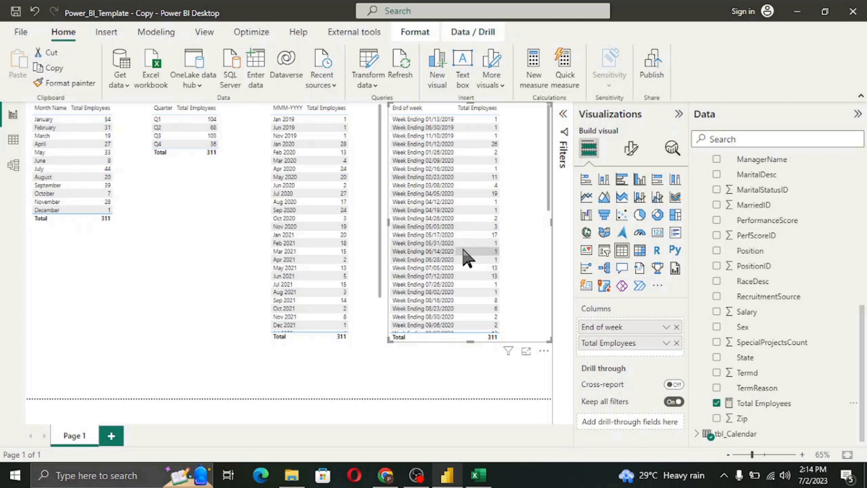
{"action": "scroll", "coordinate": [518, 267], "scroll_direction": "down", "scroll_amount": 10}
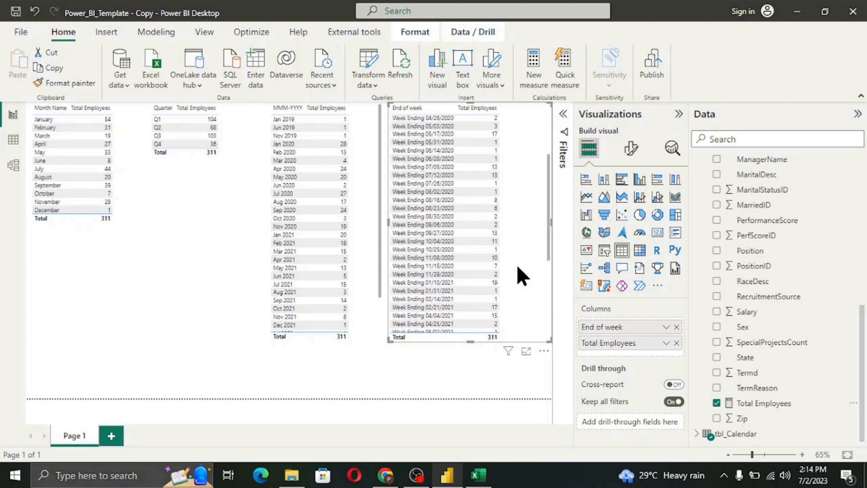
{"action": "scroll", "coordinate": [517, 267], "scroll_direction": "up", "scroll_amount": 12}
- Add a slicer on tbl_Calendar's Year field and place it in the empty area below the Quarter table
{"action": "left_click", "coordinate": [604, 250]}
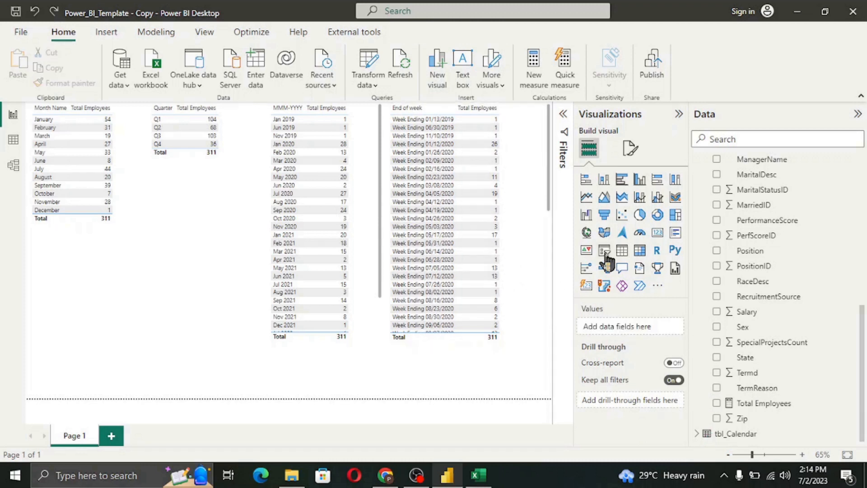
{"action": "left_click_drag", "start_coordinate": [135, 154], "coordinate": [188, 245]}
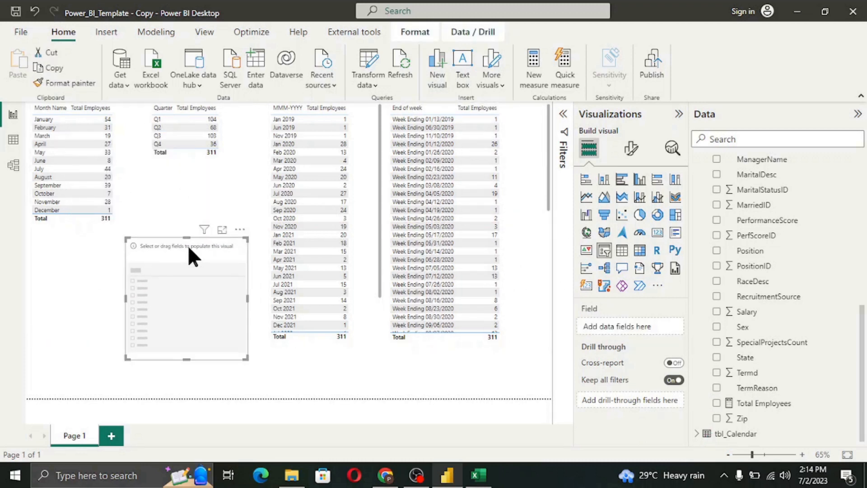
{"action": "scroll", "coordinate": [767, 225], "scroll_direction": "up", "scroll_amount": 10}
{"action": "left_click", "coordinate": [695, 161]}
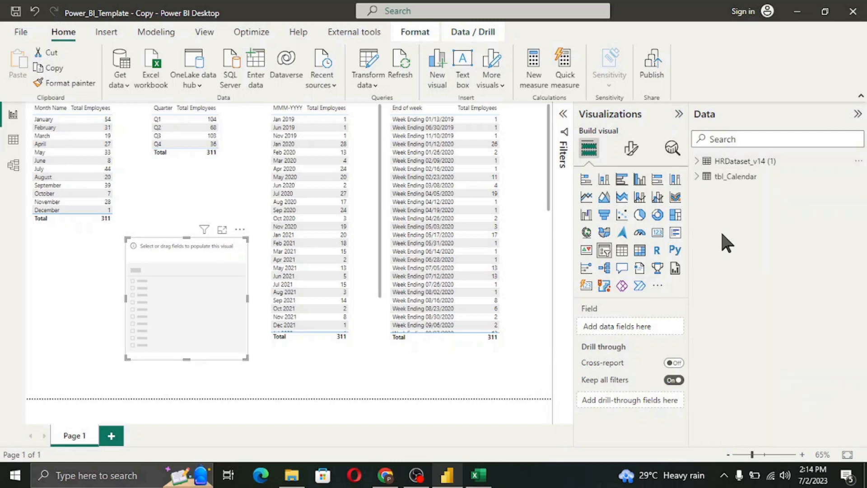
{"action": "left_click", "coordinate": [696, 176]}
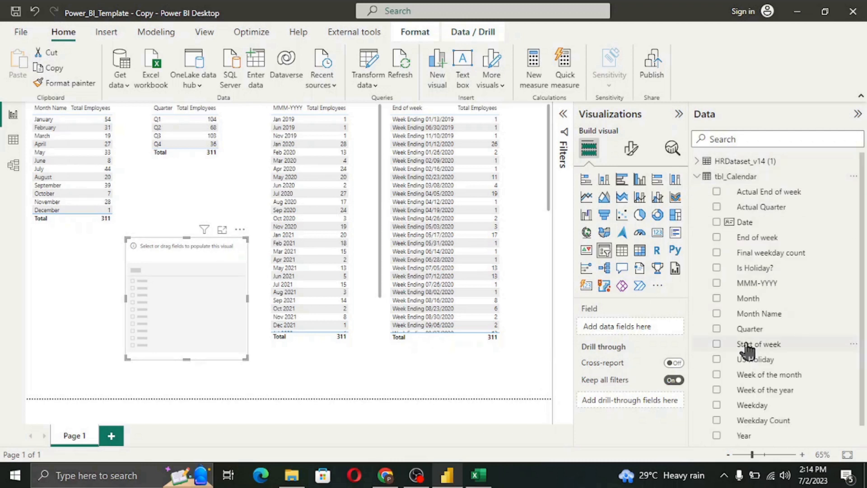
{"action": "scroll", "coordinate": [745, 350], "scroll_direction": "down", "scroll_amount": 1}
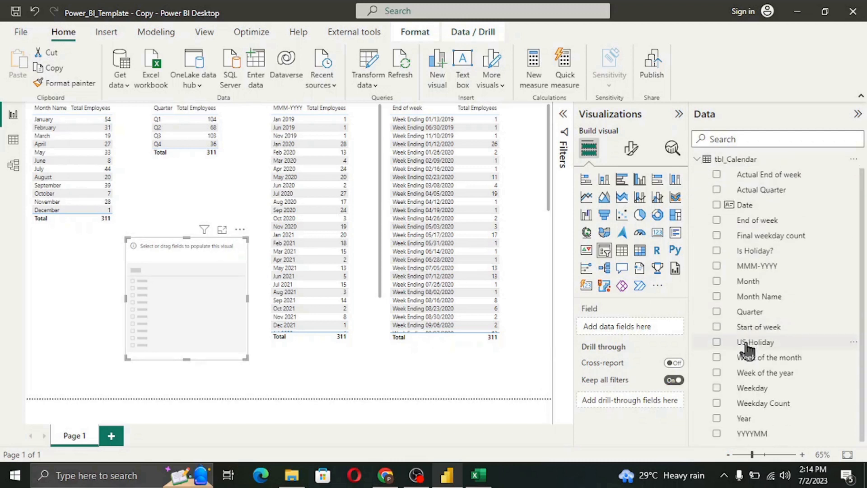
{"action": "left_click", "coordinate": [717, 418]}
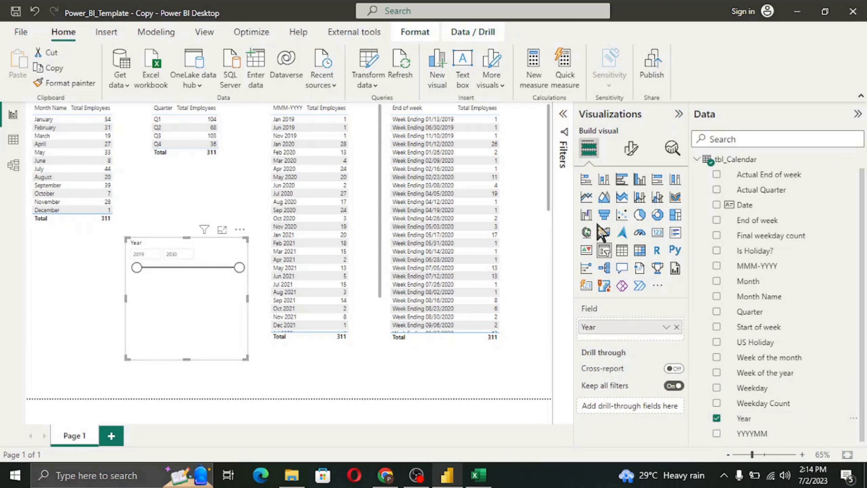
- Set the Year slicer's style to Vertical list and extend its height down to the page's lower edge
{"action": "left_click", "coordinate": [638, 150]}
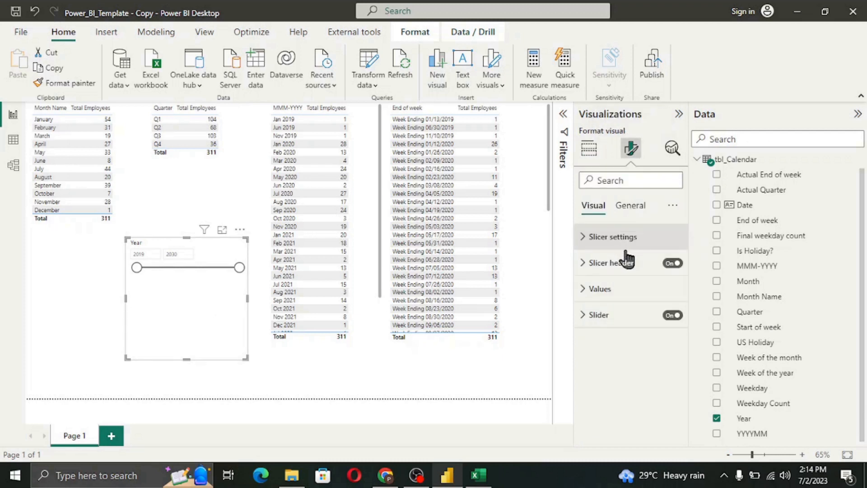
{"action": "left_click", "coordinate": [587, 238]}
{"action": "left_click", "coordinate": [663, 301]}
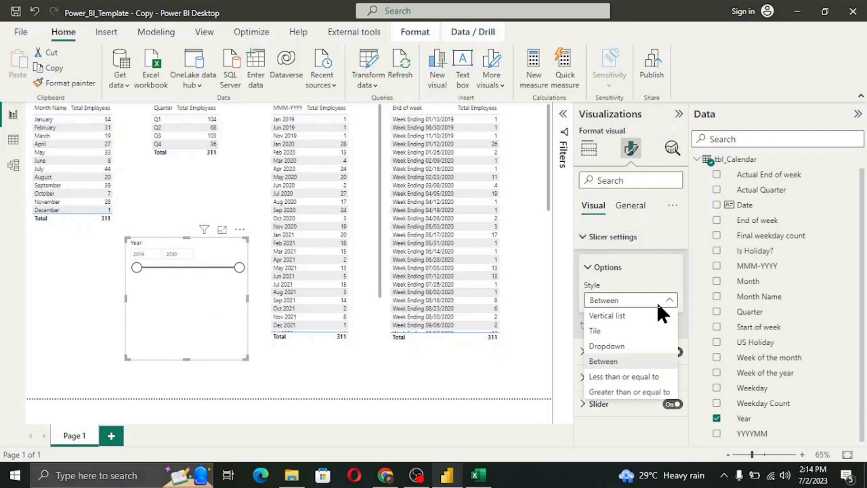
{"action": "left_click", "coordinate": [634, 316]}
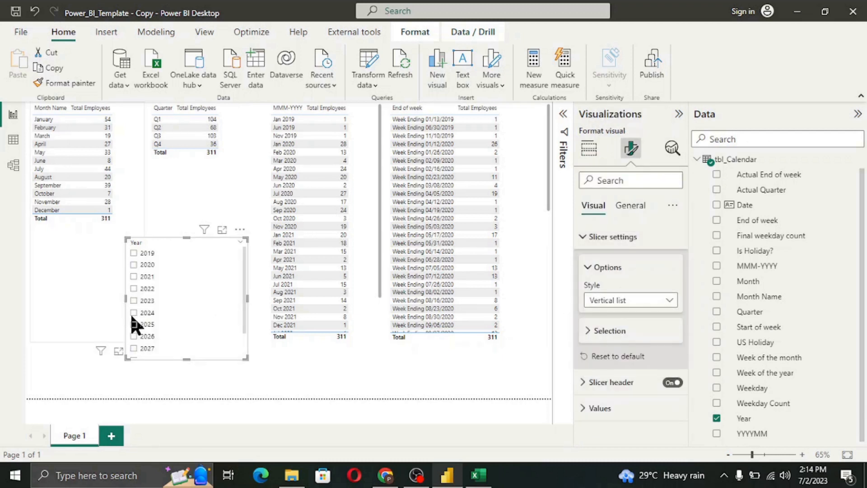
{"action": "left_click_drag", "start_coordinate": [187, 358], "coordinate": [184, 398]}
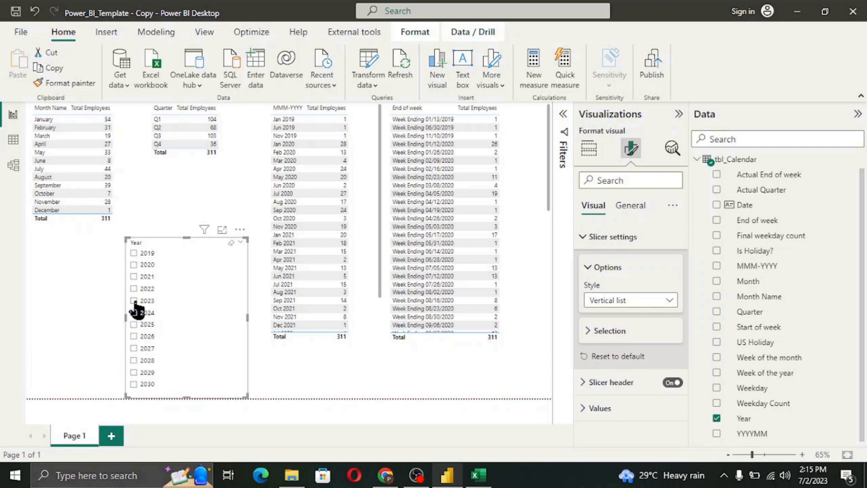
- Filter the report with the Year slicer by 2023, 2022, 2021 and 2020 in turn, examining the employee tables for each year
{"action": "left_click", "coordinate": [217, 300]}
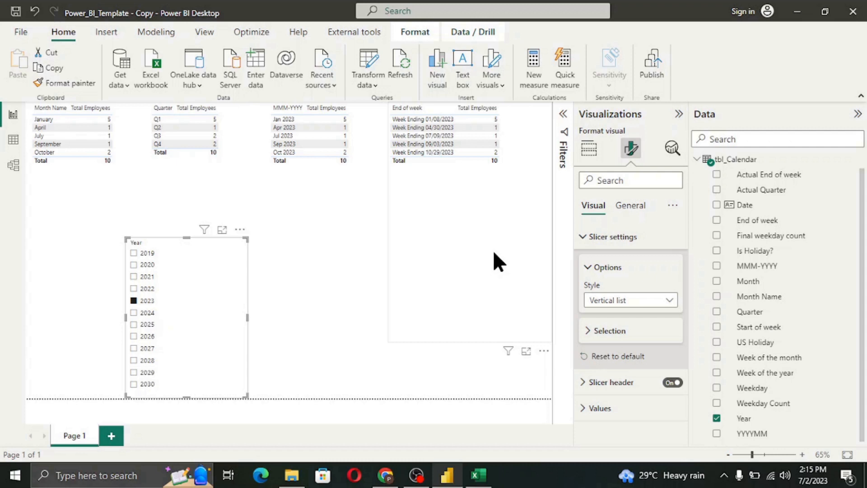
{"action": "left_click", "coordinate": [149, 289]}
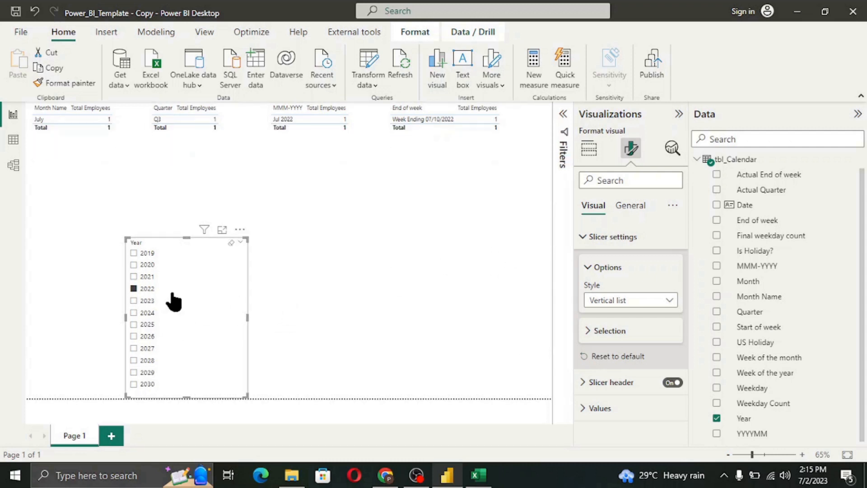
{"action": "left_click", "coordinate": [133, 277]}
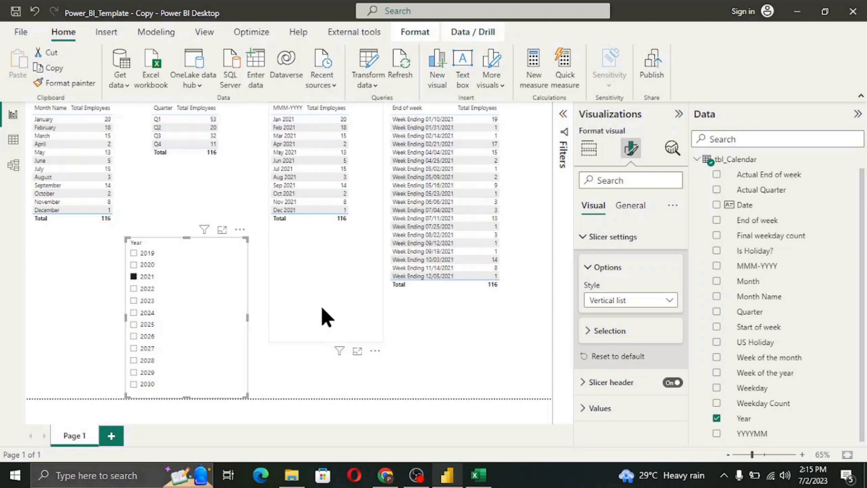
{"action": "left_click", "coordinate": [133, 264]}
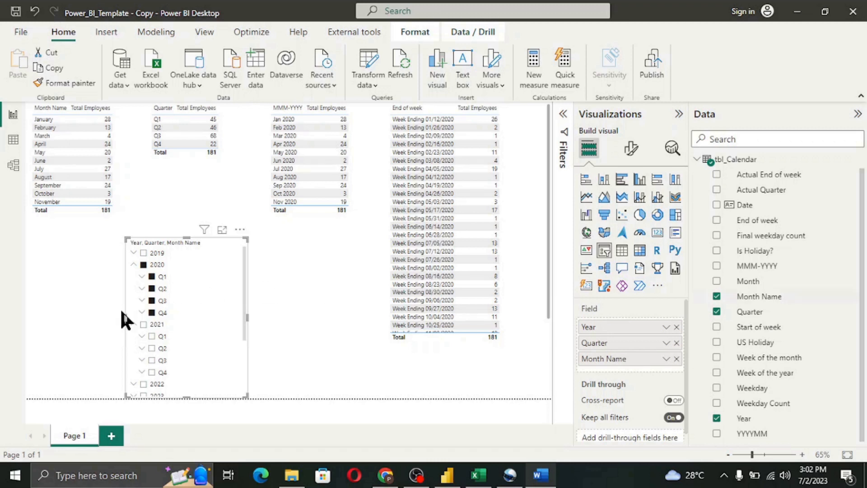
- Filter the report to Q3 of both 2020 and 2021 in the Year, Quarter, Month Name slicer
{"action": "left_click", "coordinate": [152, 300]}
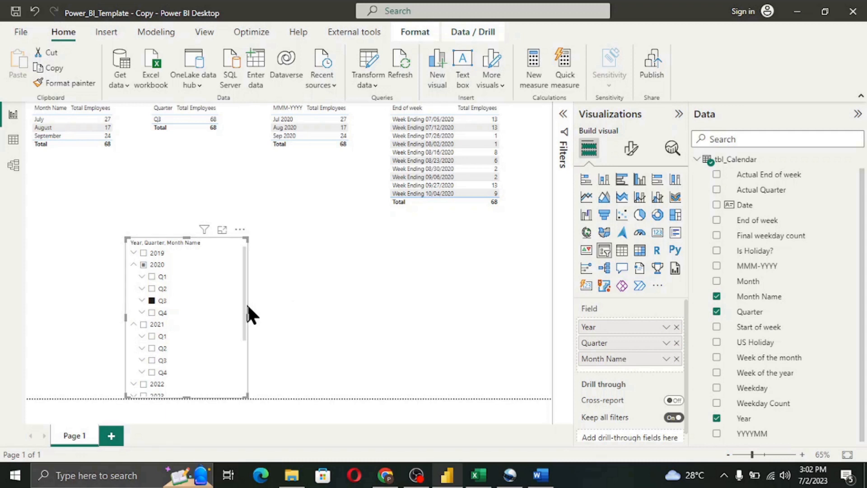
{"action": "left_click", "coordinate": [152, 359], "text": "ctrl"}
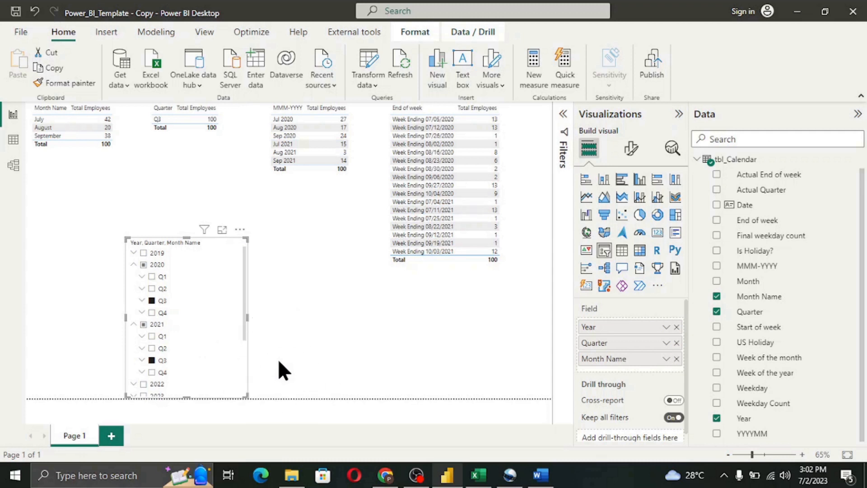